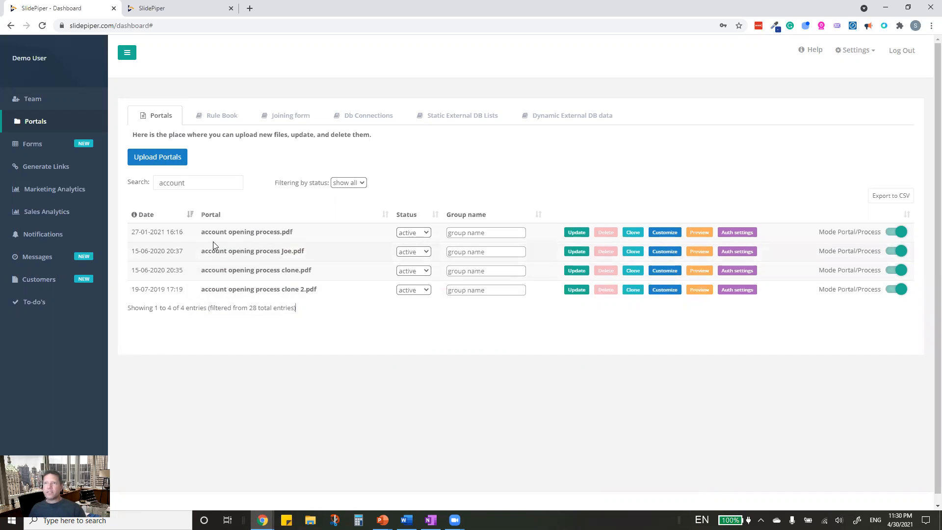
- Start customizing the 'account opening process.pdf' portal from the filtered Portals list
left_click(665, 233)
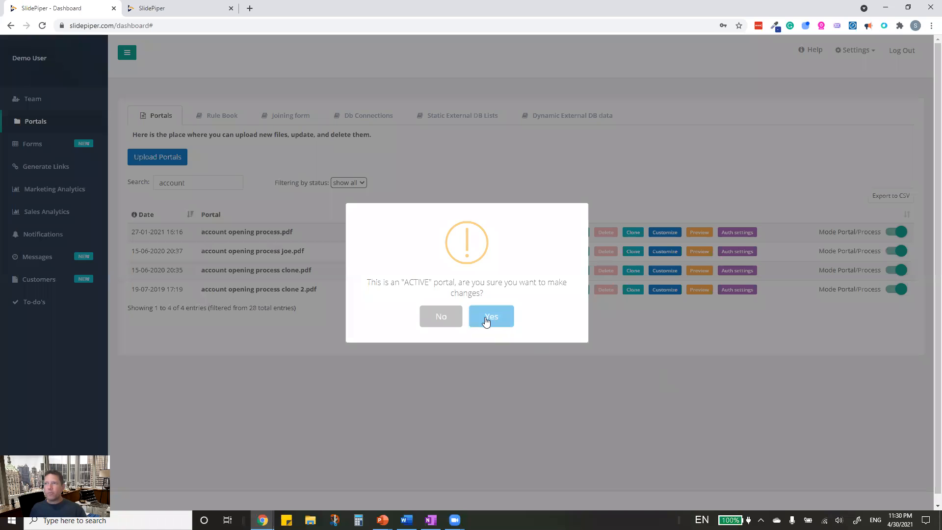
- Confirm editing the active portal, toggle Ask a Question off and on, and view its advanced settings
left_click(489, 319)
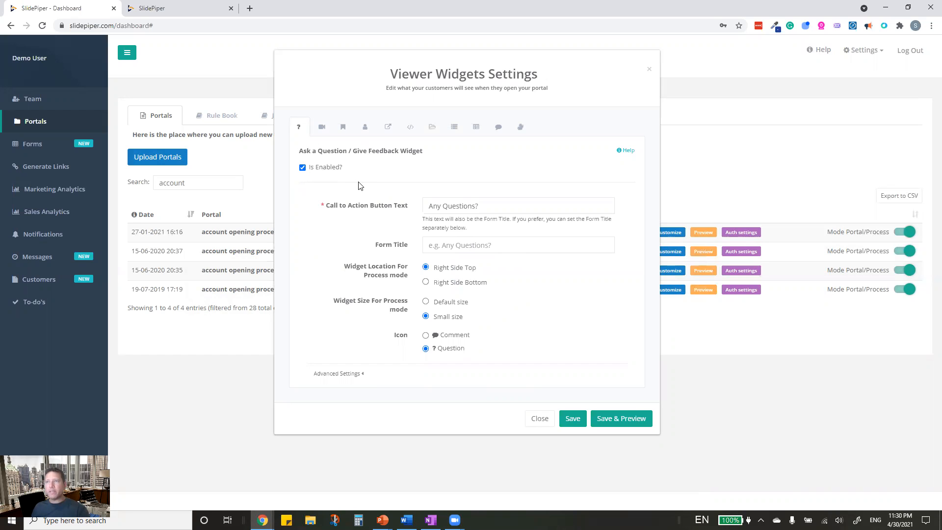
left_click(303, 168)
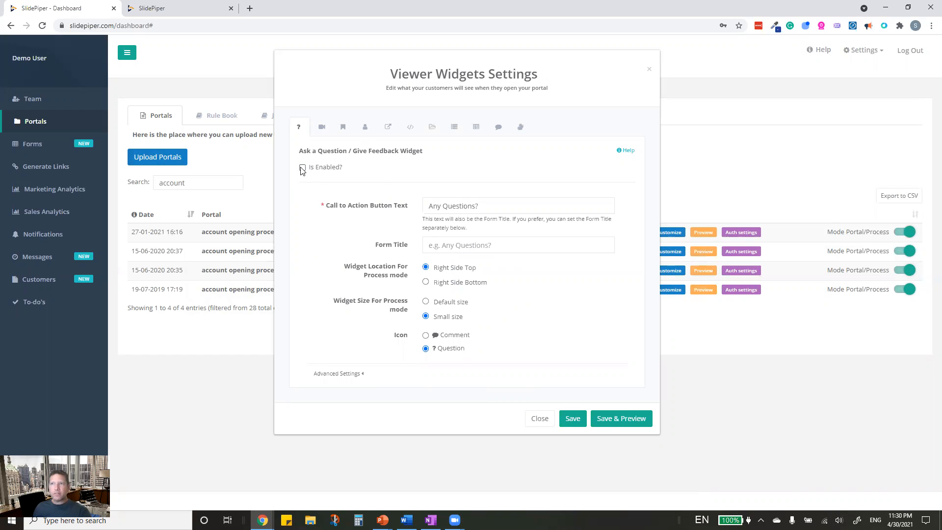
left_click(302, 168)
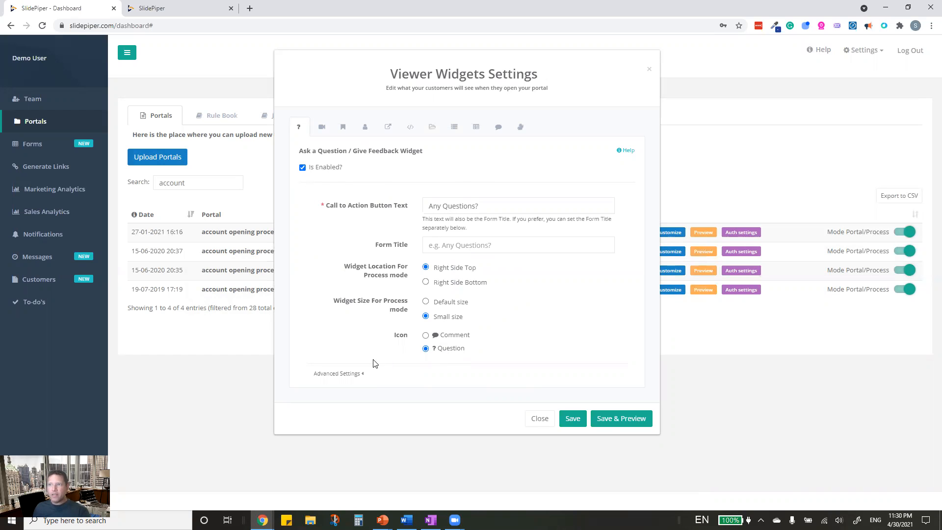
left_click(362, 374)
scroll(366, 374, "down", 2)
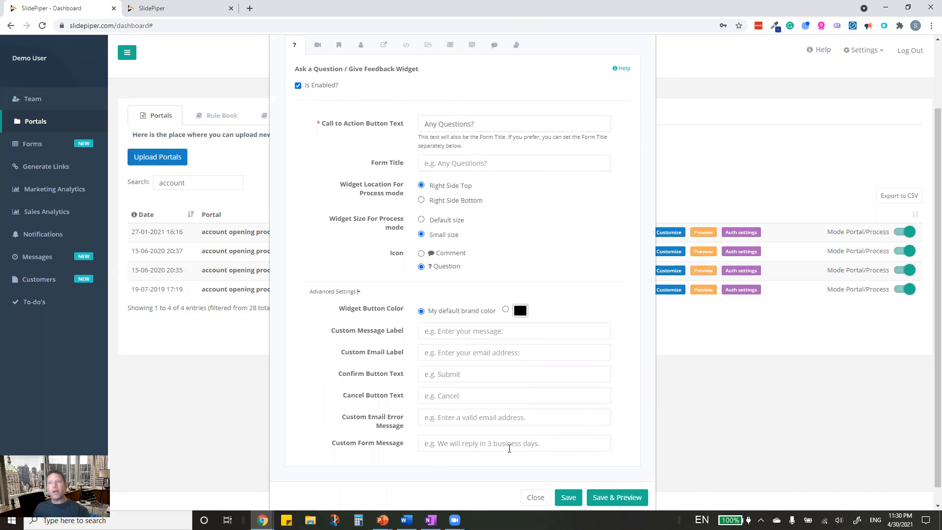
scroll(509, 447, "up", 2)
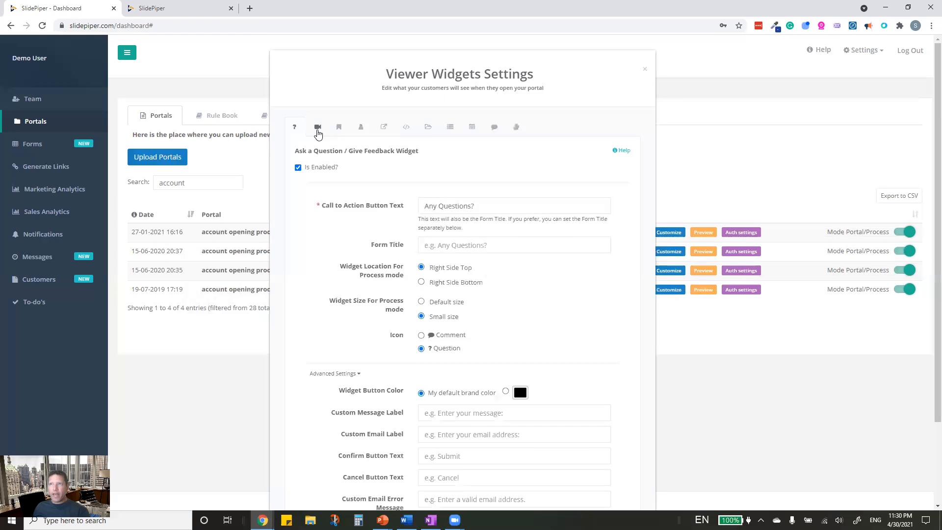
- Look at the Video widget, then the Hopper / Milestone widget with hoppers 1–7
left_click(319, 131)
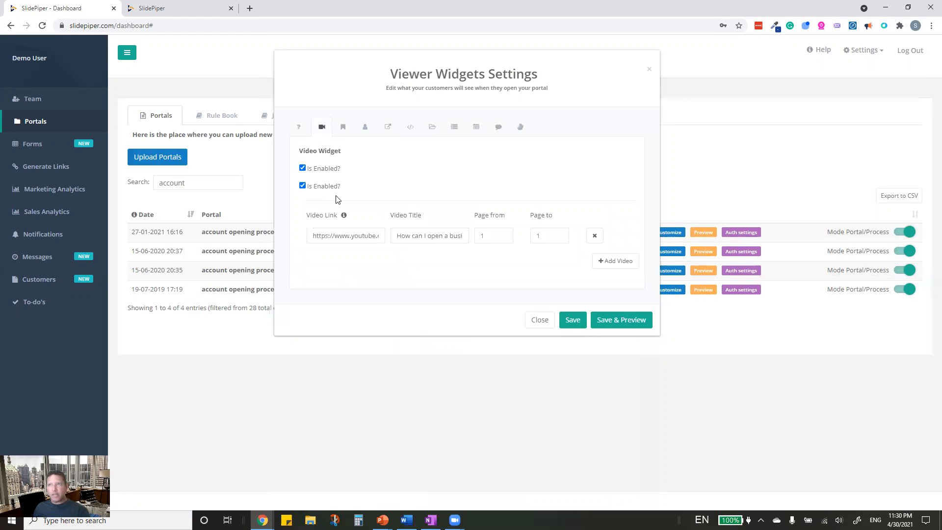
left_click(343, 131)
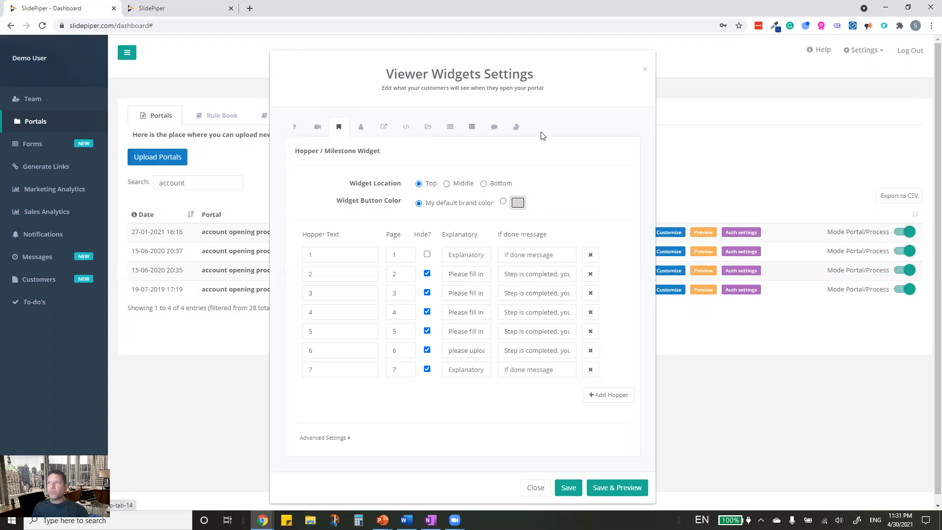
- Browse the Upload and Checklist widgets, ending on the Form Builder's Personal Details form
left_click(427, 128)
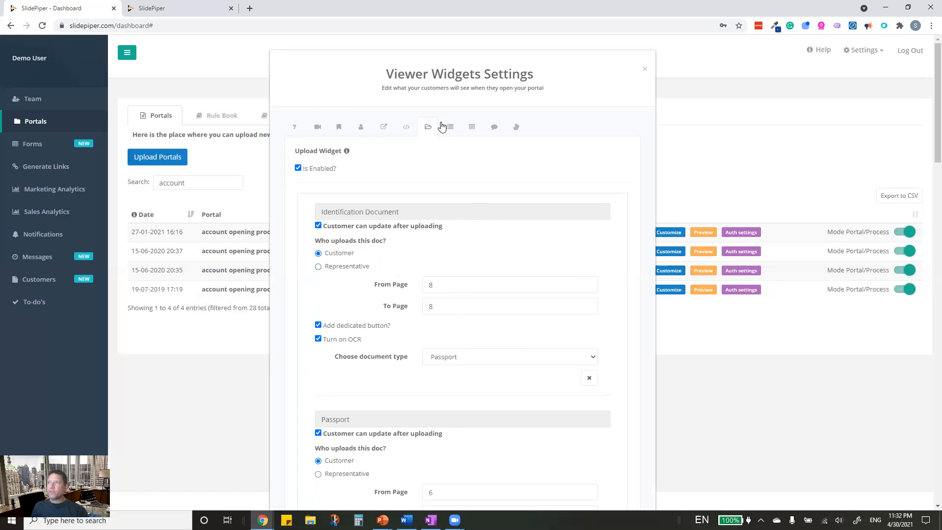
left_click(449, 127)
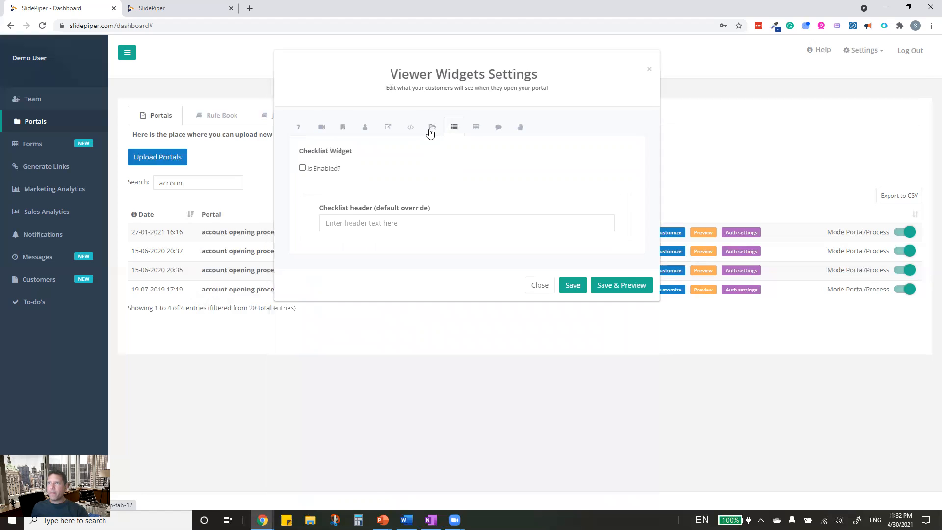
left_click(430, 132)
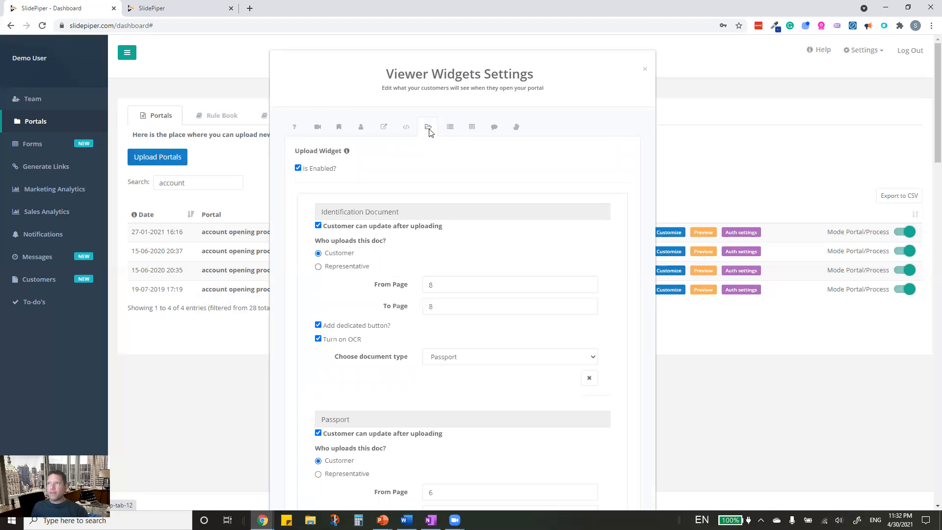
left_click(471, 127)
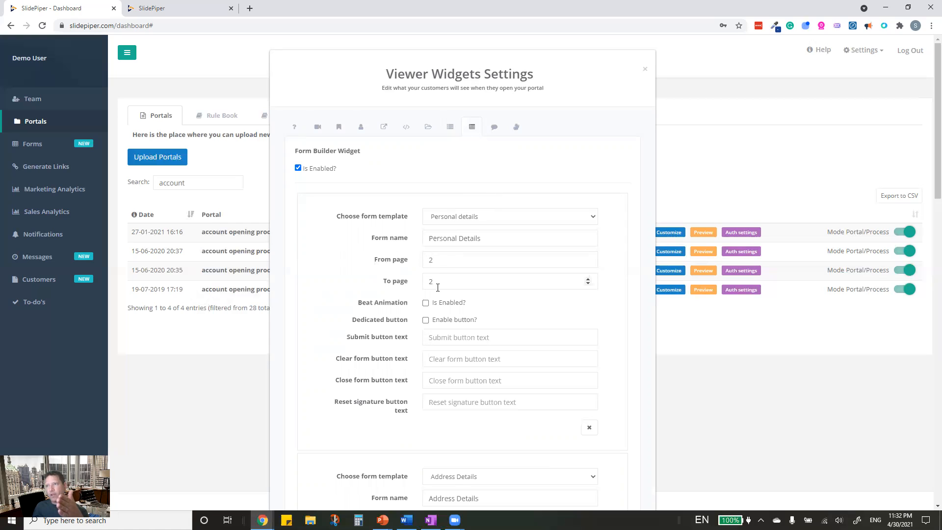
left_click(493, 220)
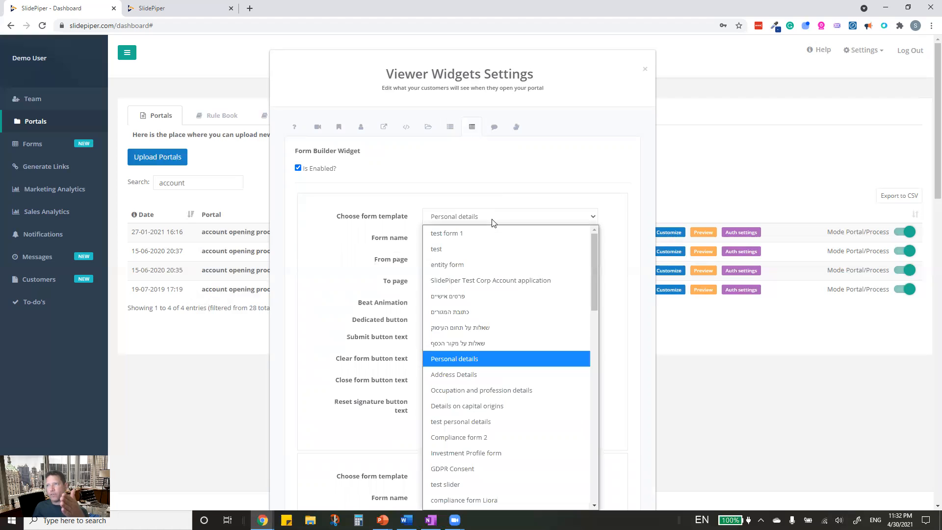
left_click(493, 221)
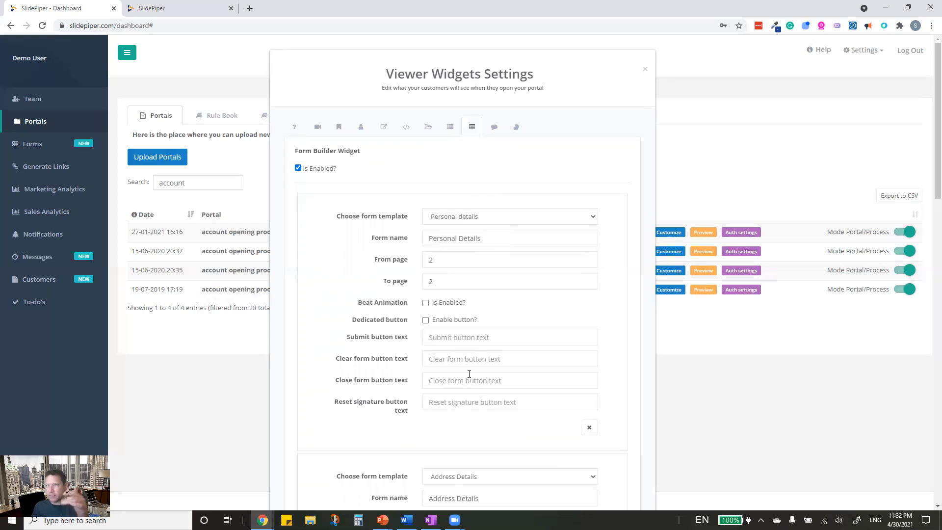
scroll(469, 374, "down", 14)
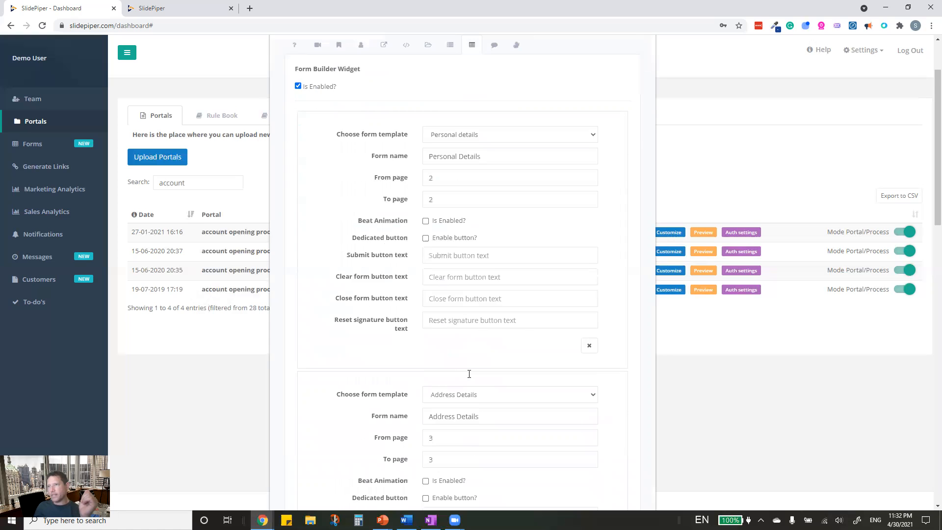
scroll(469, 372, "down", 5)
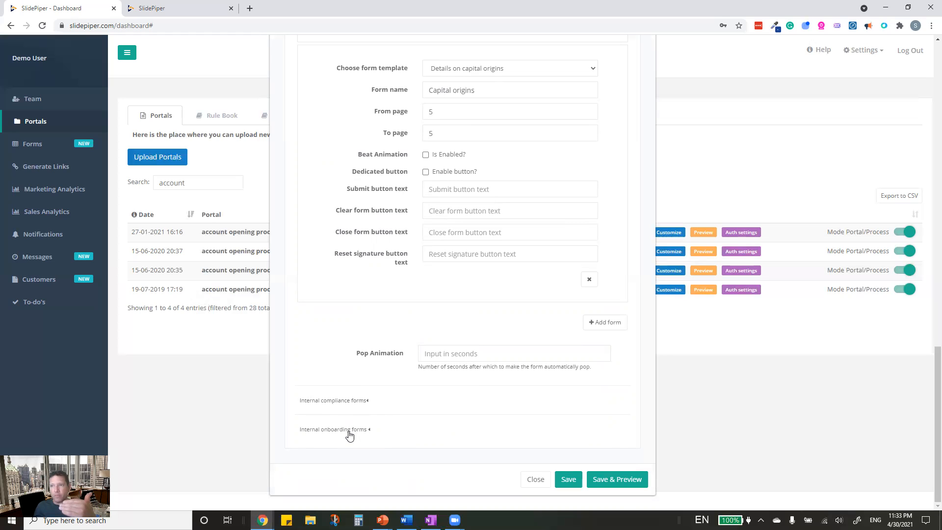
- Expand Internal onboarding forms and its template list, then Internal compliance forms
left_click(366, 433)
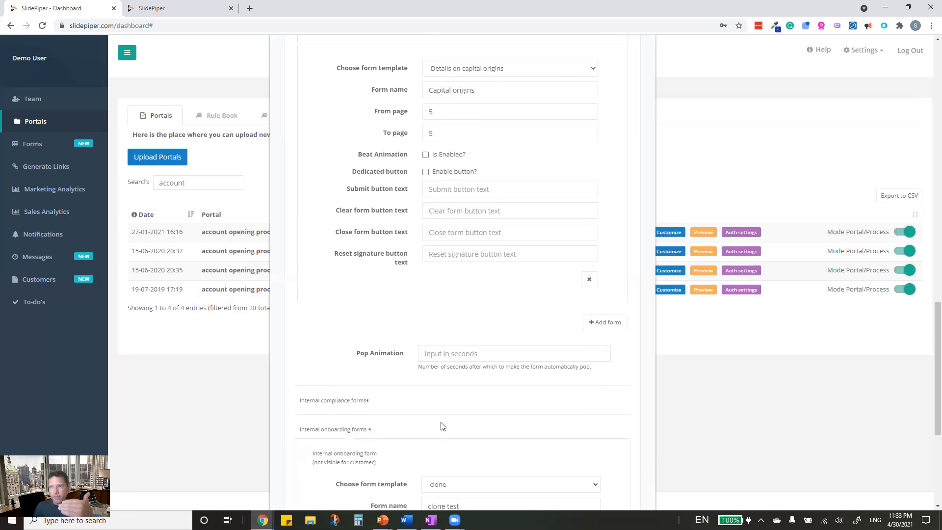
scroll(446, 402, "down", 5)
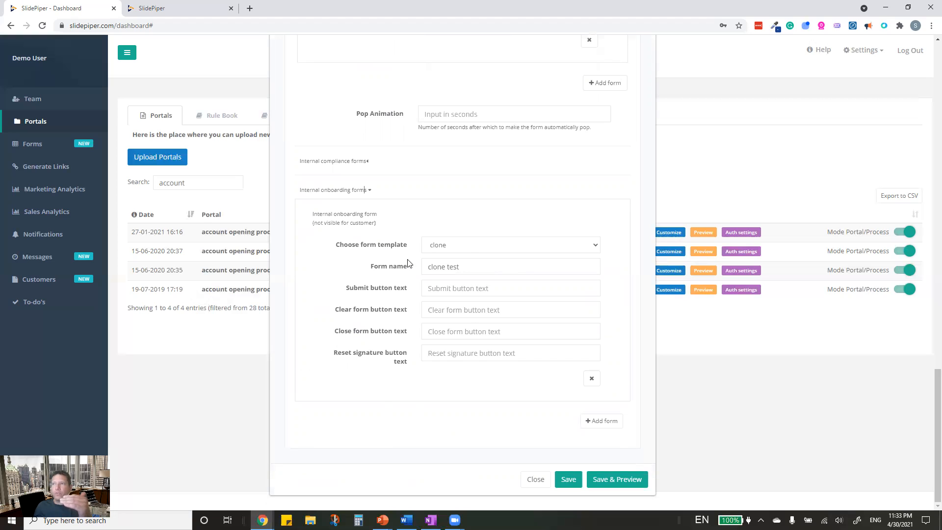
left_click(444, 245)
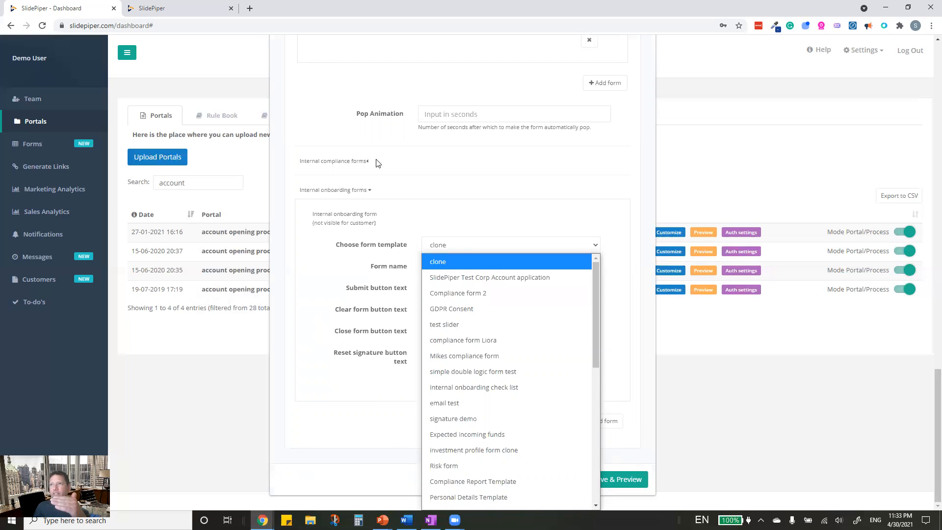
left_click(356, 162)
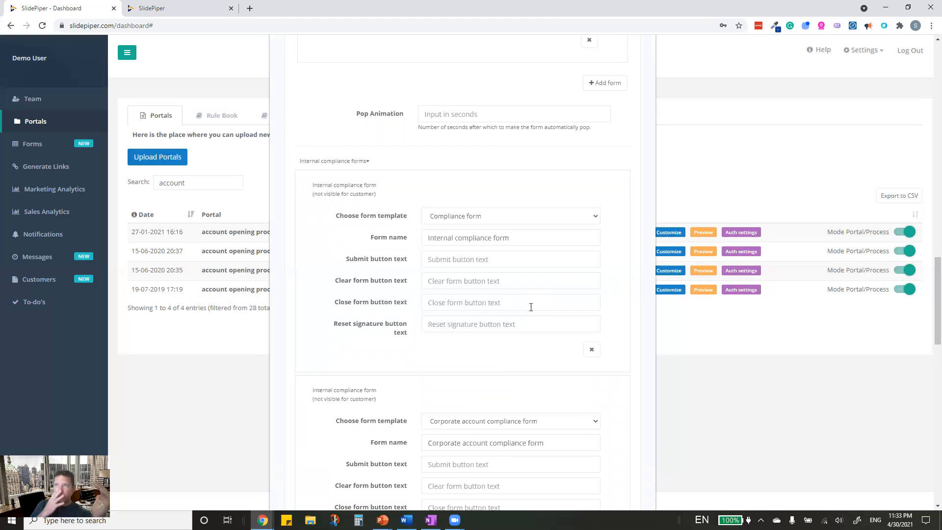
scroll(522, 205, "up", 10)
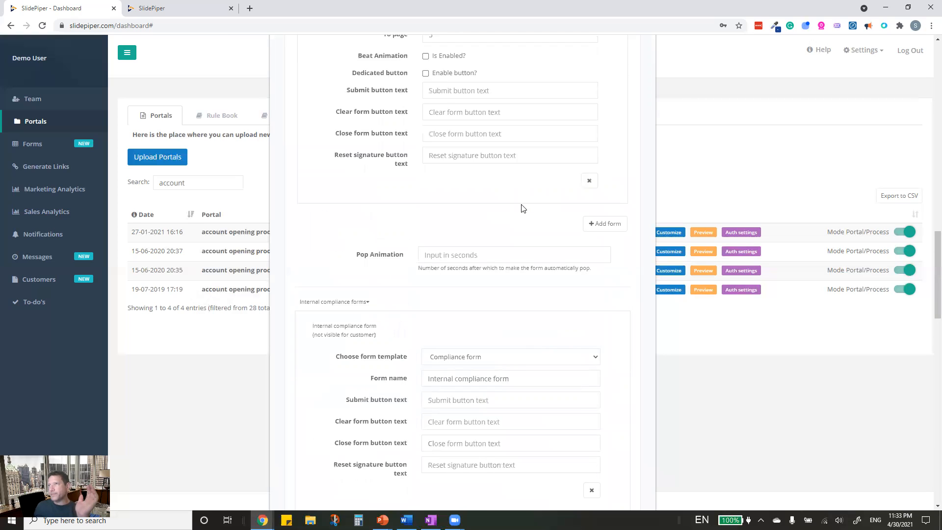
scroll(525, 205, "up", 12)
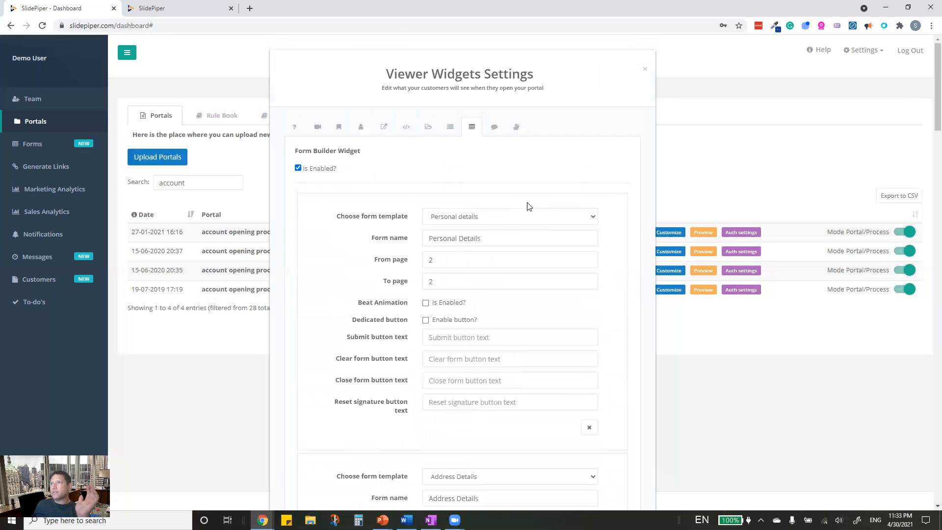
- Expand Custom Messages' Document Upload, Document Verification, and Upload and Verification Required settings
left_click(497, 128)
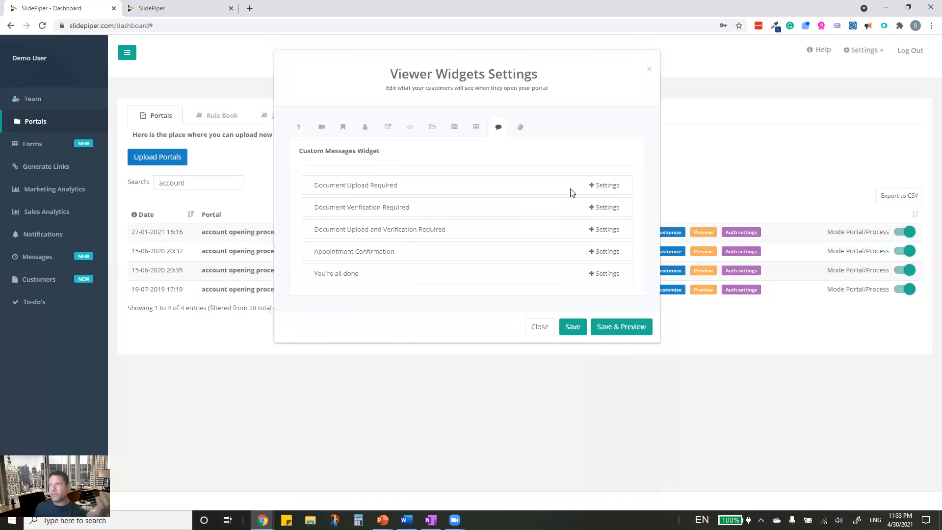
left_click(591, 188)
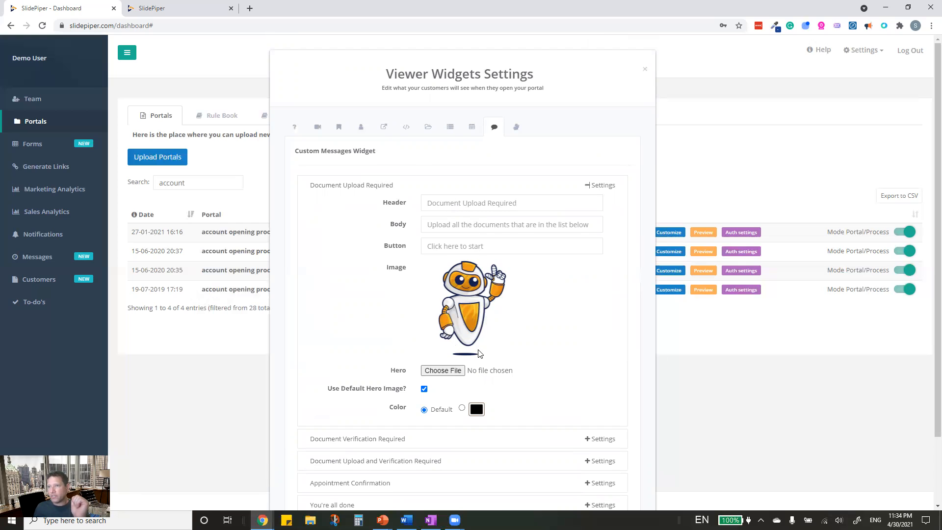
left_click(588, 438)
scroll(564, 399, "down", 5)
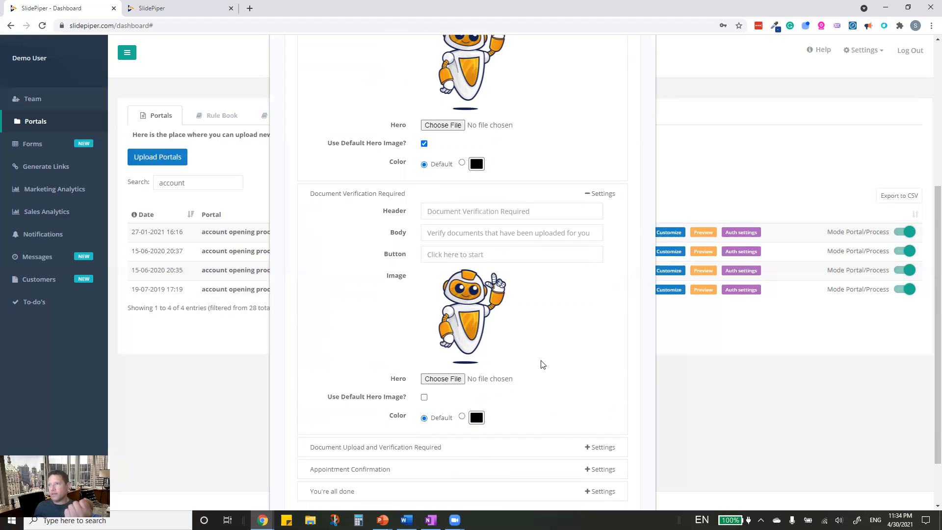
scroll(543, 364, "down", 2)
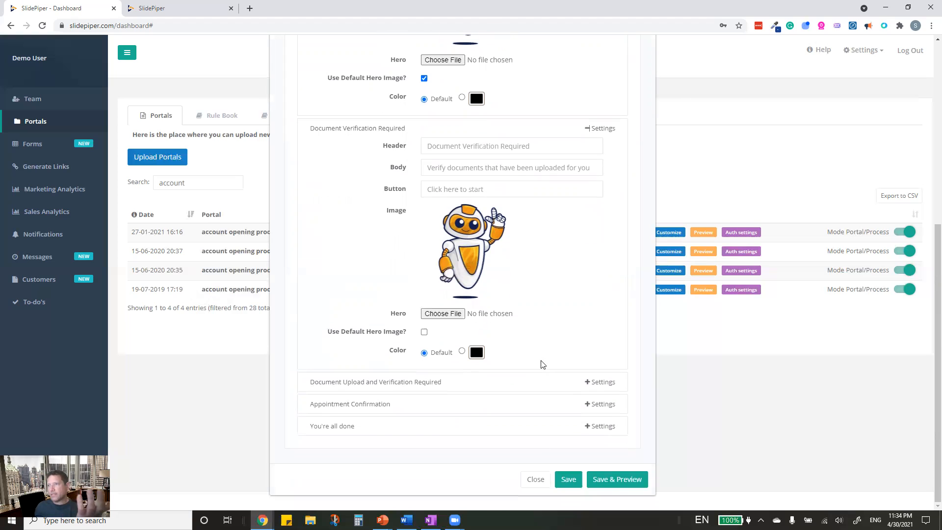
left_click(589, 383)
scroll(504, 384, "down", 5)
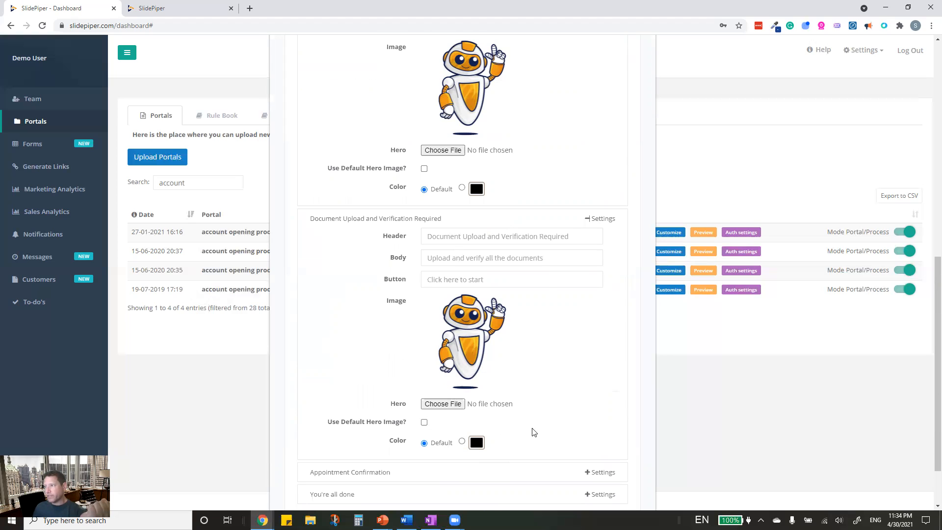
scroll(534, 427, "down", 2)
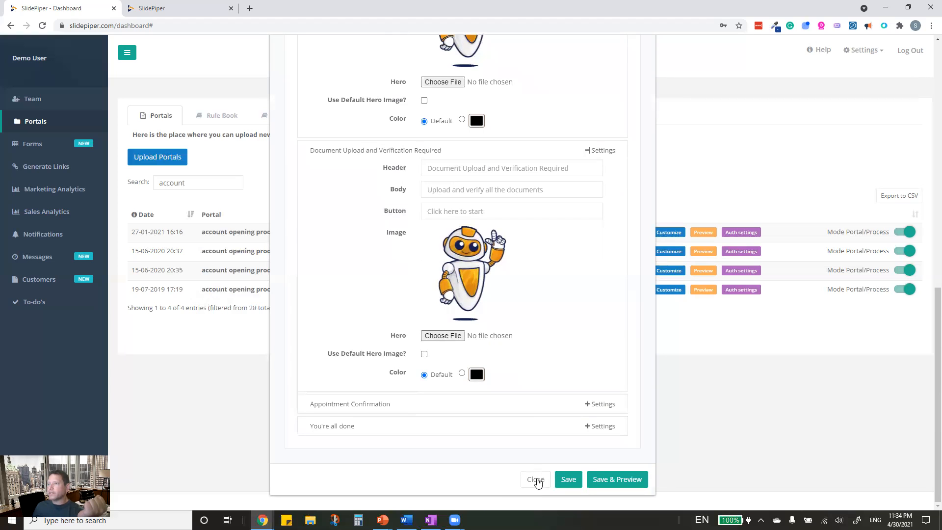
scroll(556, 316, "up", 10)
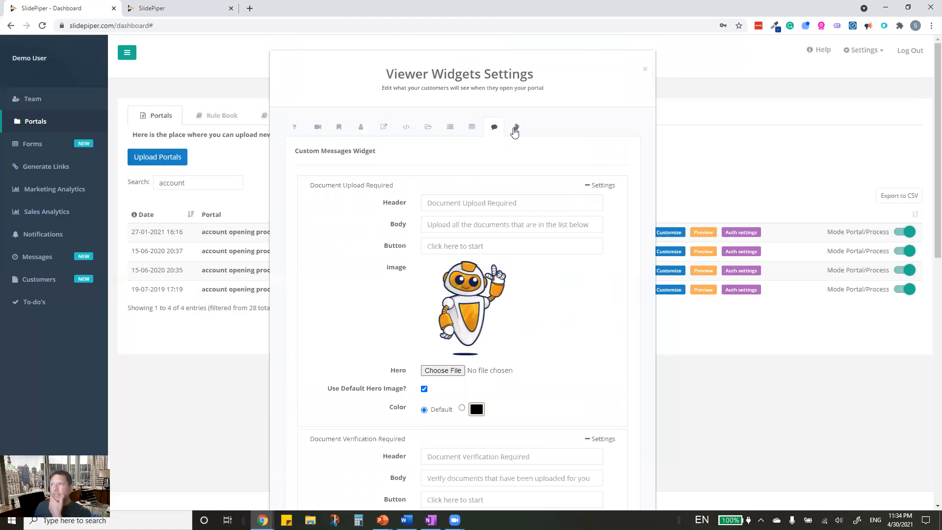
- Glance at the Manual tasks widget, then switch to the Code Widget settings
left_click(515, 130)
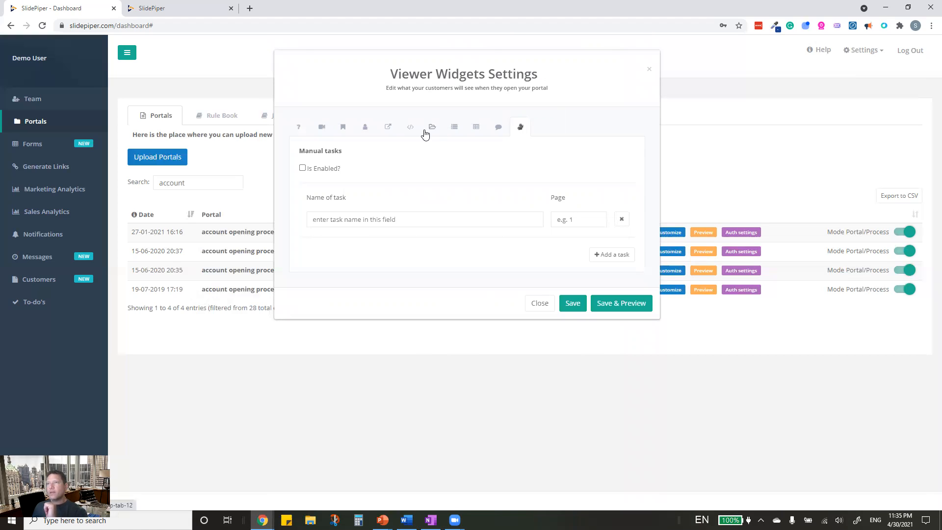
left_click(407, 129)
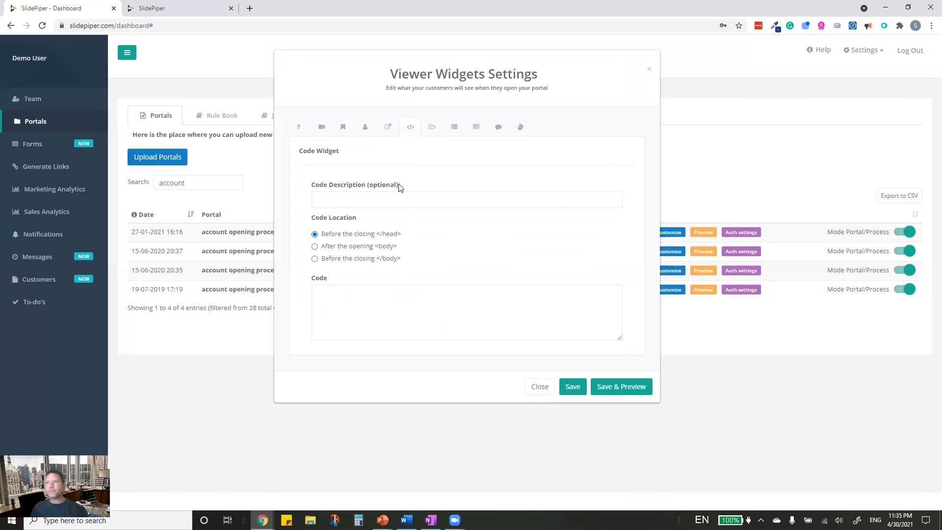
- Review Link Text 1's options in the Link / Task Widget, then close the widget settings
left_click(388, 127)
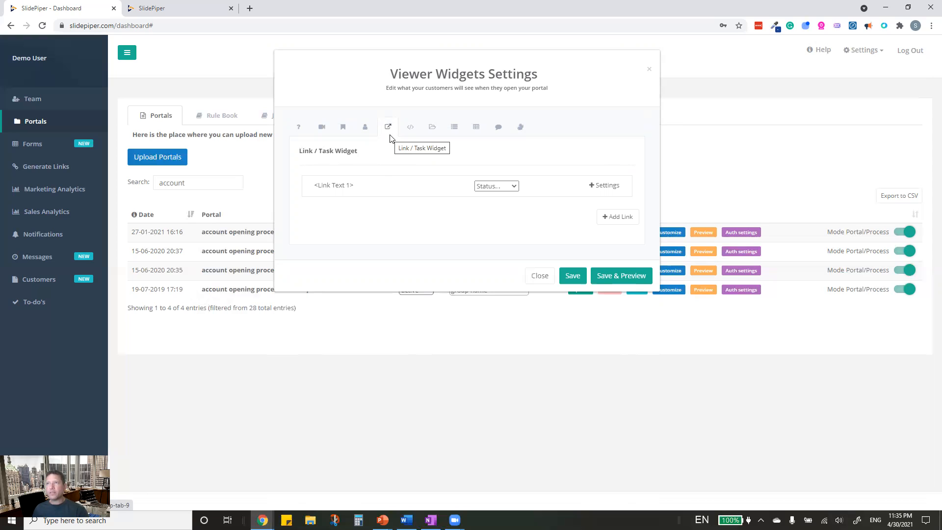
left_click(592, 187)
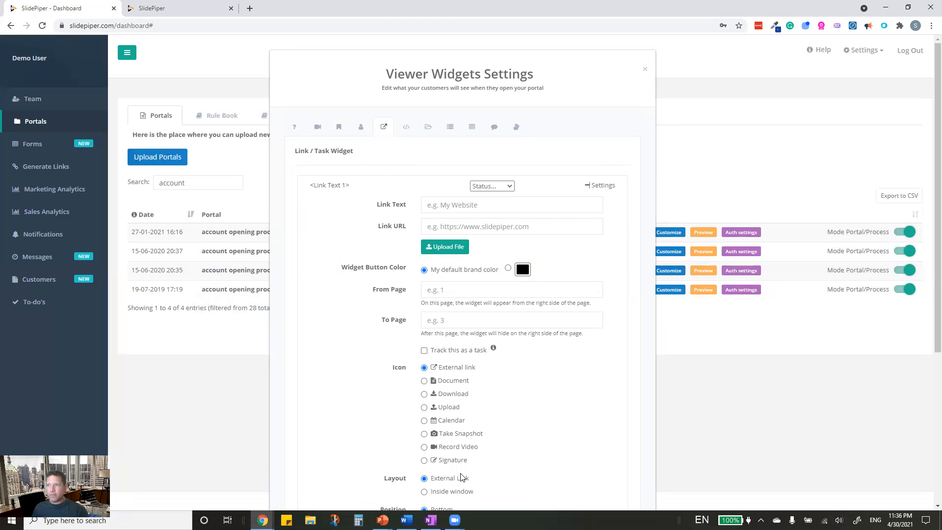
scroll(474, 485, "down", 3)
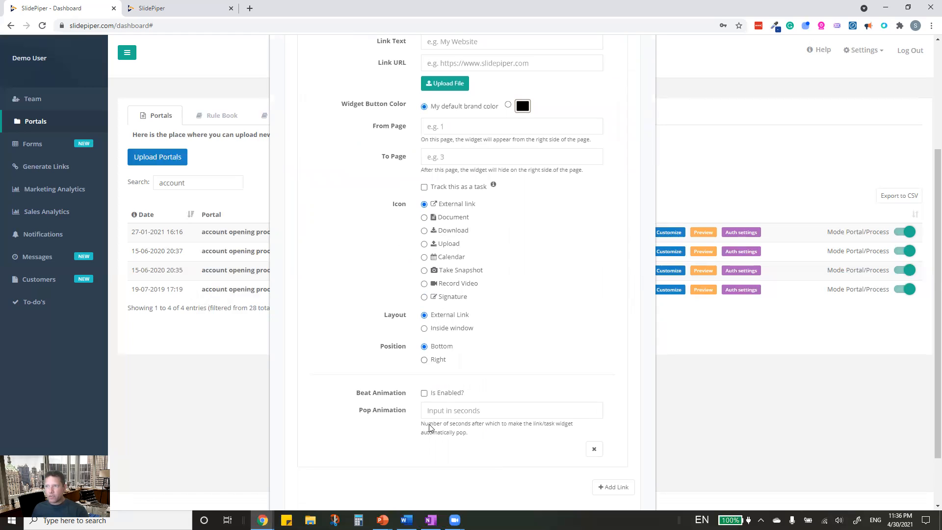
scroll(427, 435, "down", 2)
scroll(428, 434, "up", 5)
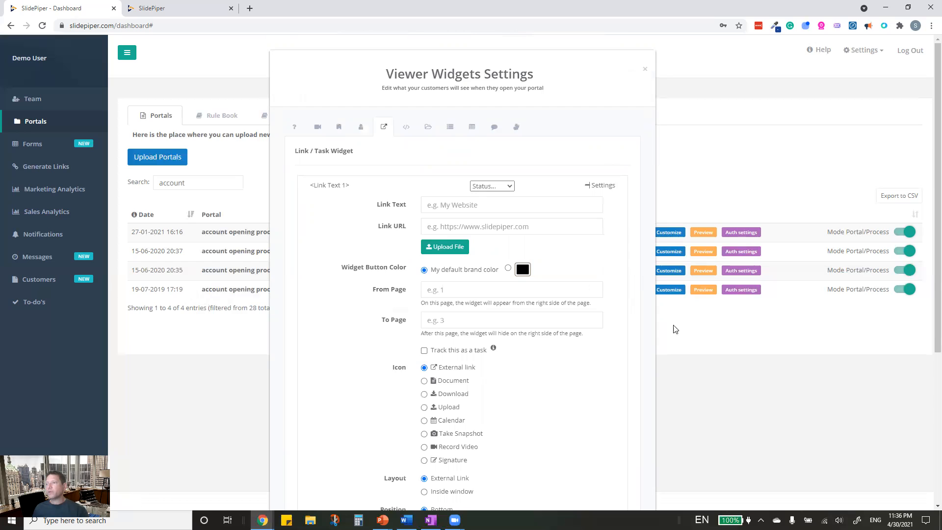
scroll(634, 337, "down", 5)
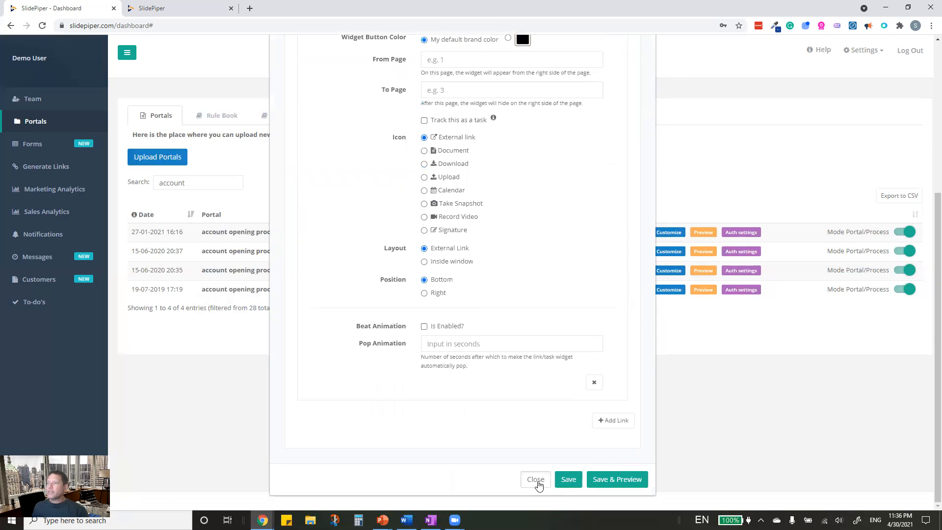
left_click(537, 481)
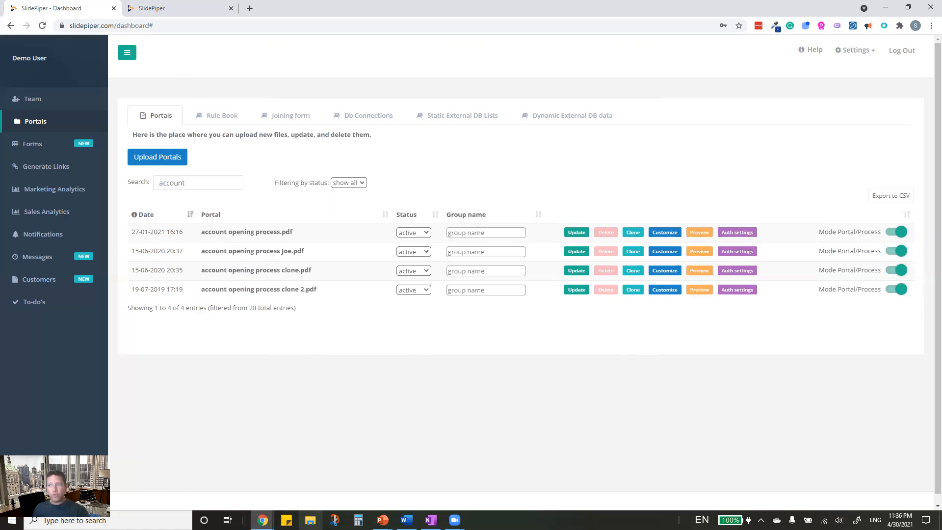
- Switch to the Slidepiper Investors Deck NOV2020 window in PowerPoint
mouse_move(396, 511)
left_click(456, 485)
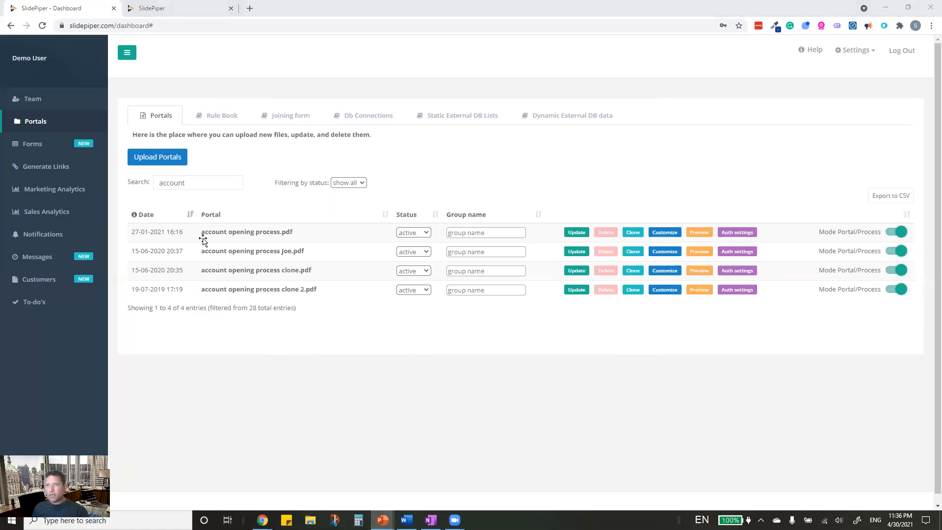
- Show slide 6, 'Our solution', then minimize PowerPoint to return to SlidePiper
left_click(45, 299)
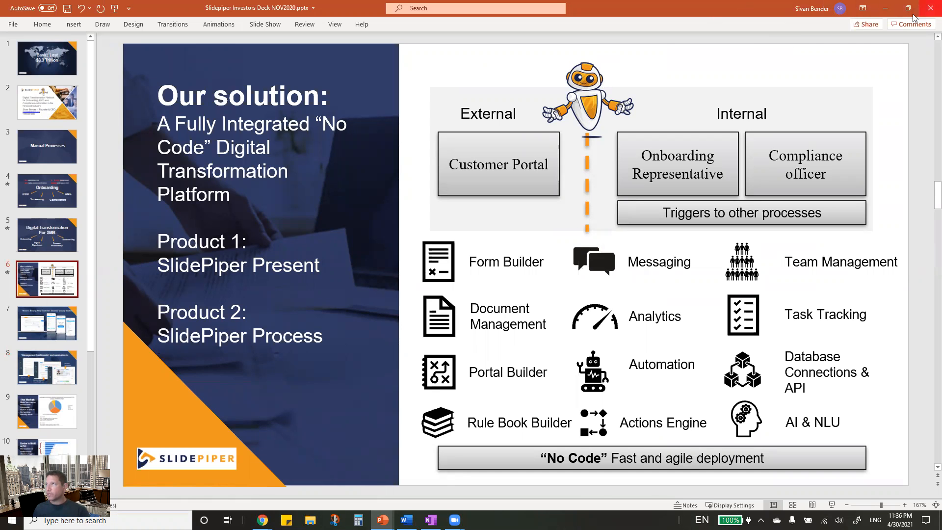
left_click(885, 8)
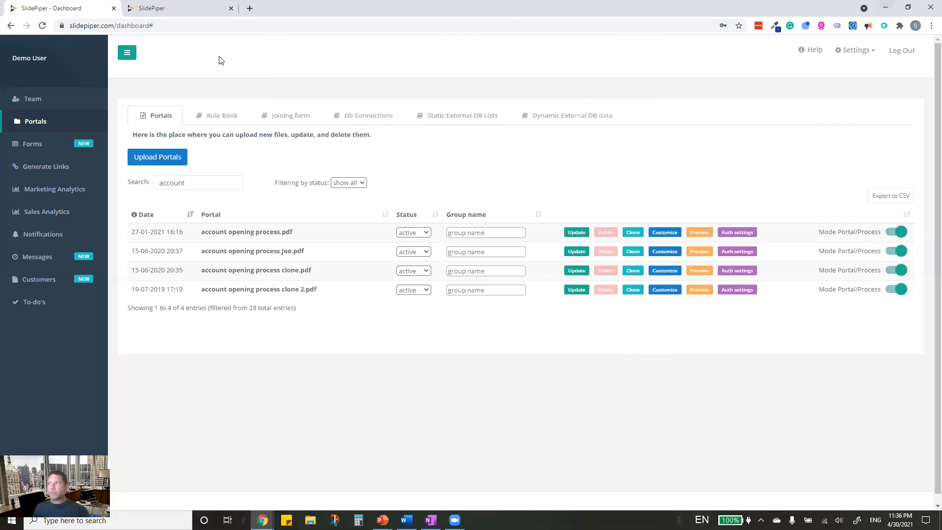
- Switch to the Hubble presentation viewer and scroll through its slides
left_click(172, 13)
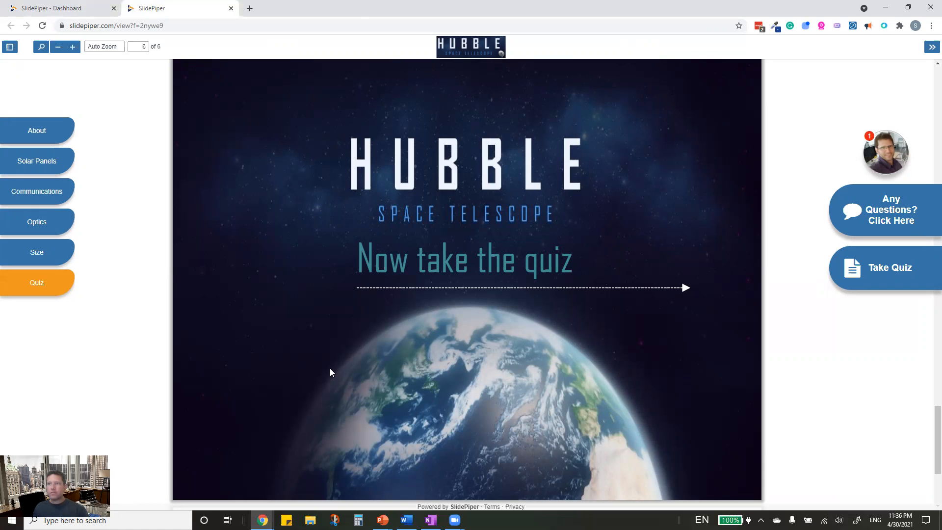
scroll(330, 368, "down", 4)
scroll(330, 368, "up", 20)
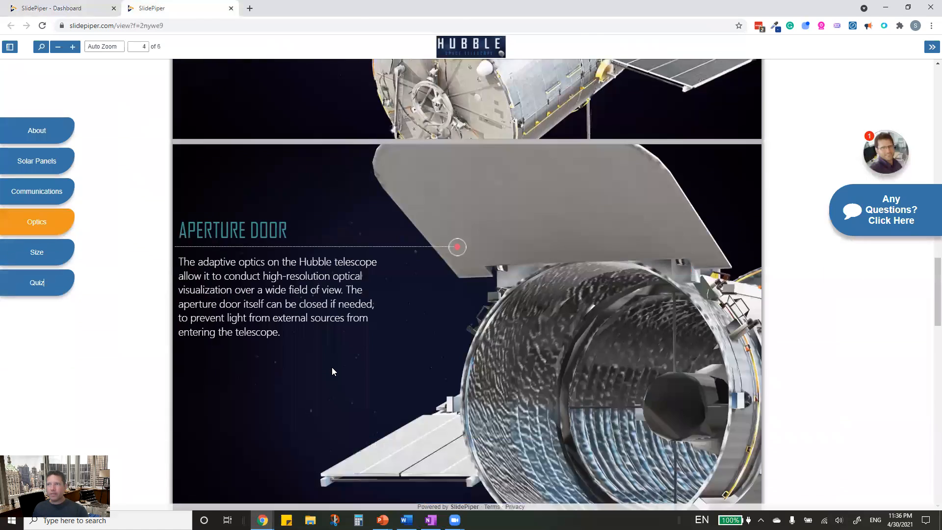
scroll(332, 369, "up", 15)
scroll(331, 368, "down", 8)
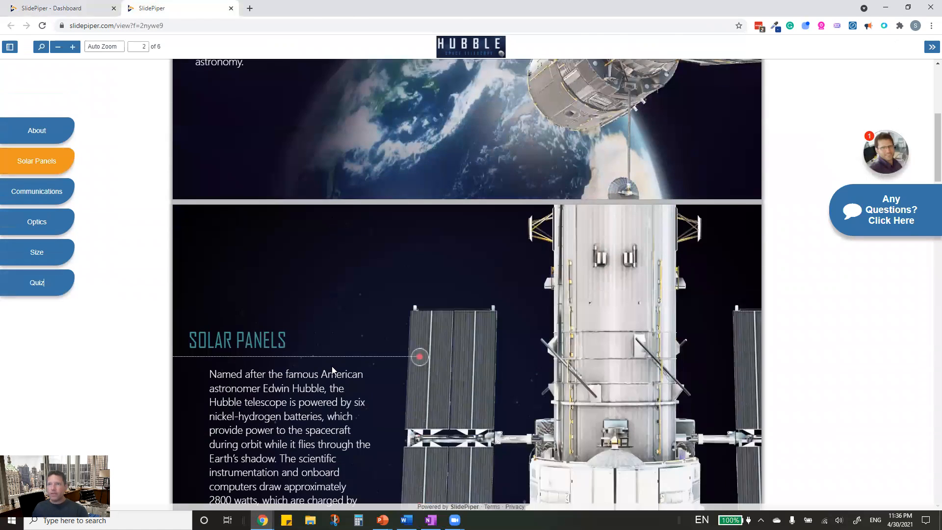
scroll(332, 368, "down", 6)
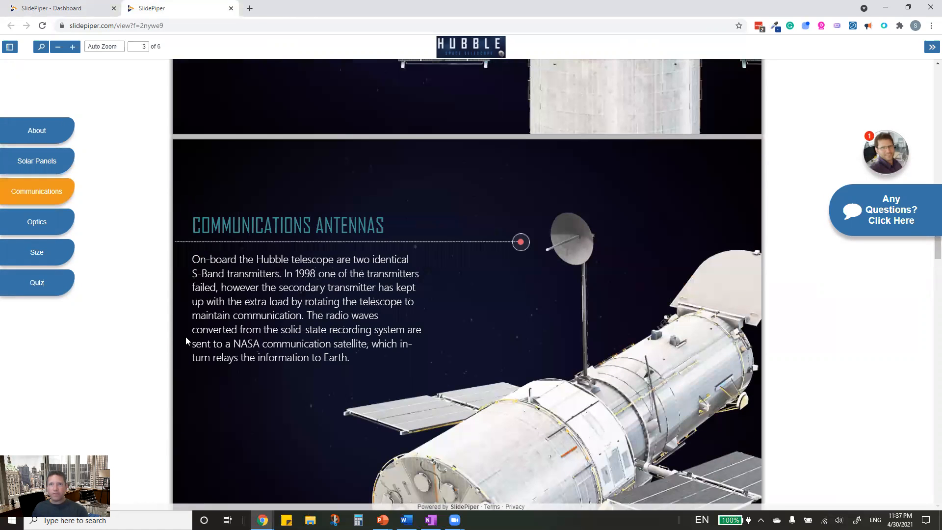
scroll(190, 337, "up", 12)
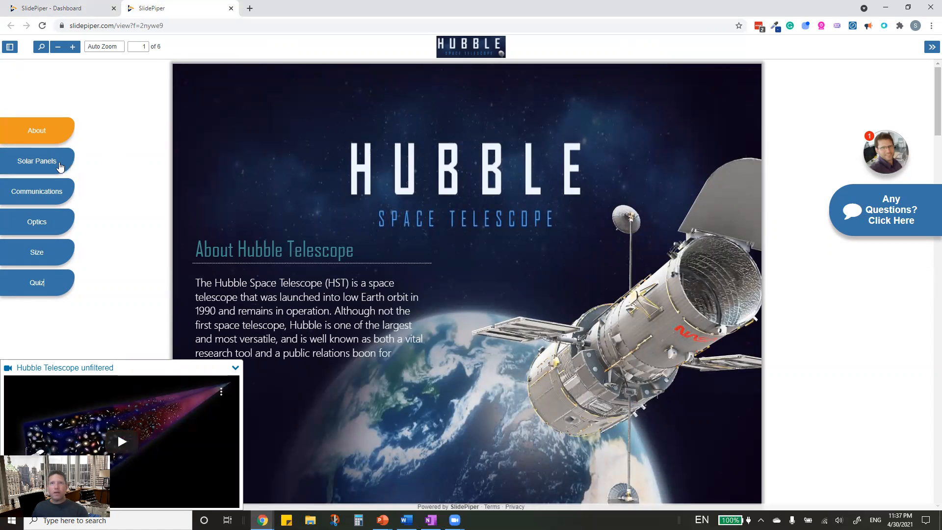
- Jump through the Solar Panels, Communications, Optics, Size and Quiz sections, then open the Hubble quiz
left_click(42, 169)
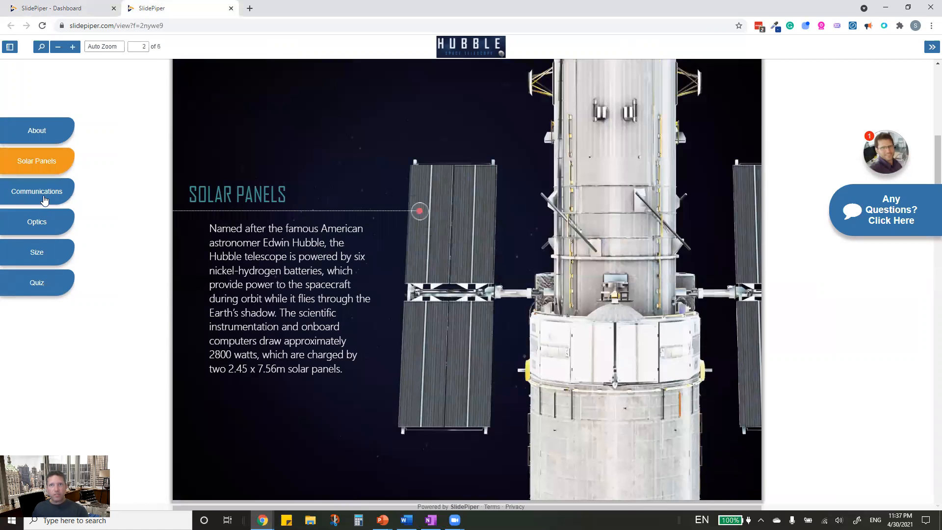
left_click(44, 200)
left_click(43, 222)
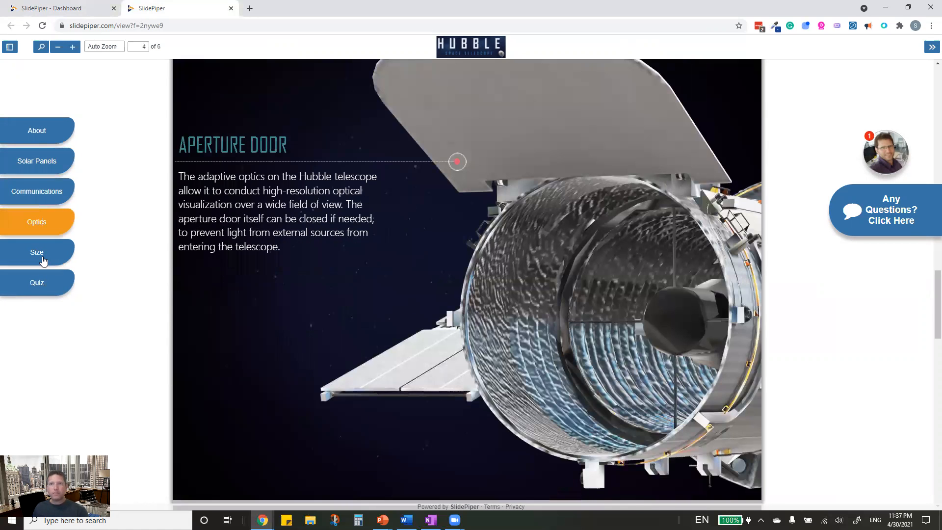
left_click(43, 260)
left_click(44, 292)
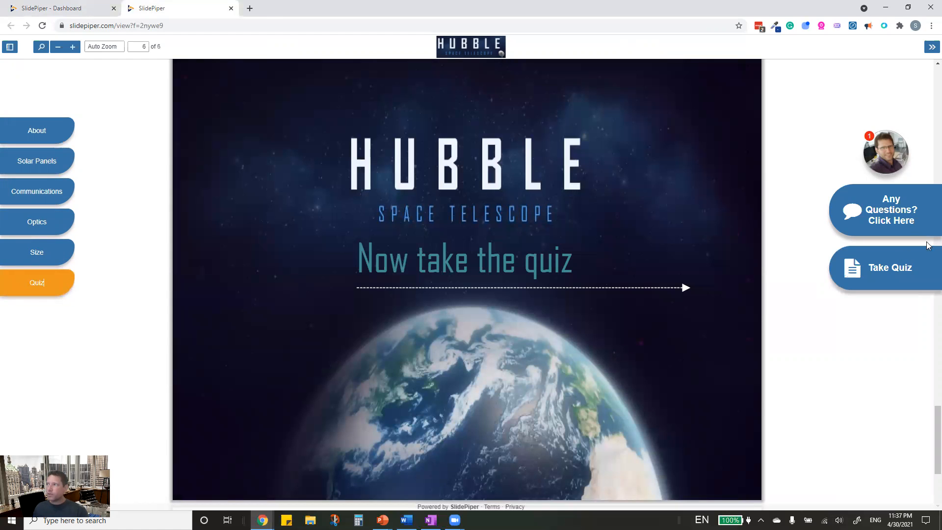
left_click(857, 271)
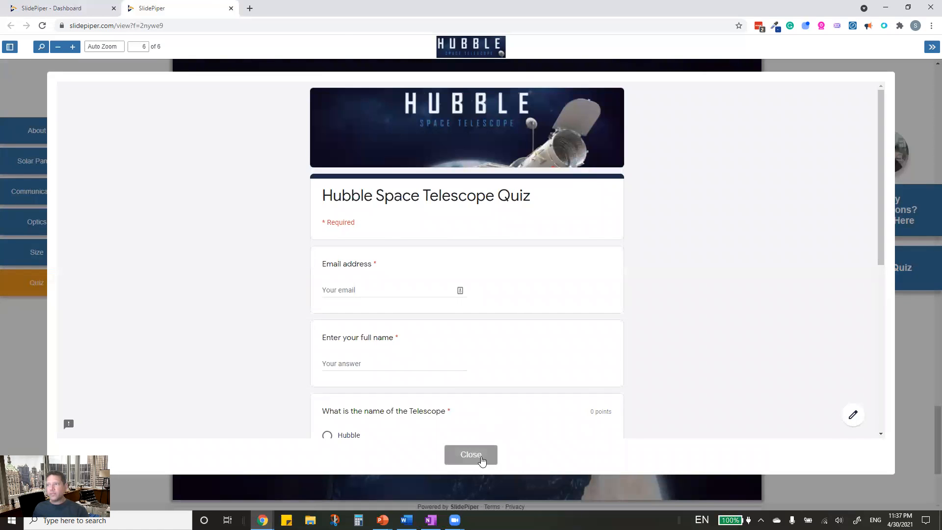
- Close the quiz, cancel the Any Questions form, and dismiss the presenter's welcome message
left_click(481, 457)
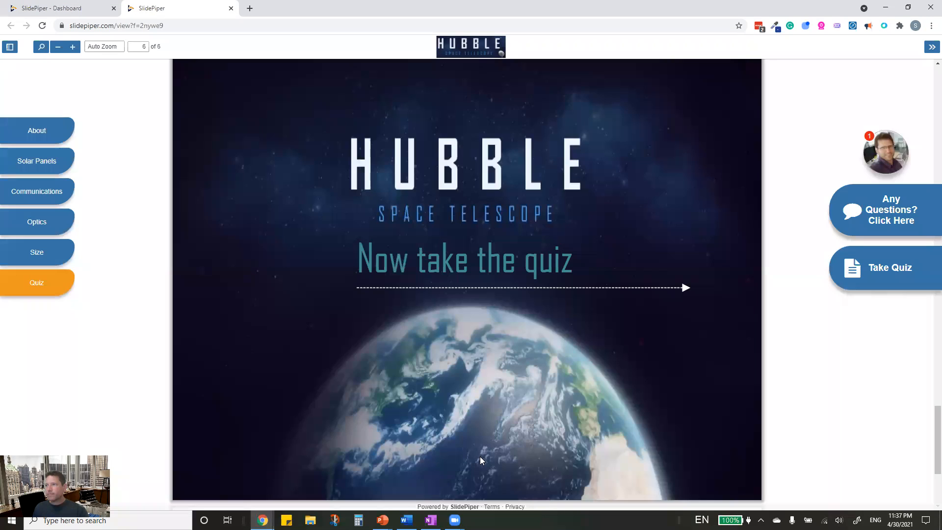
left_click(876, 198)
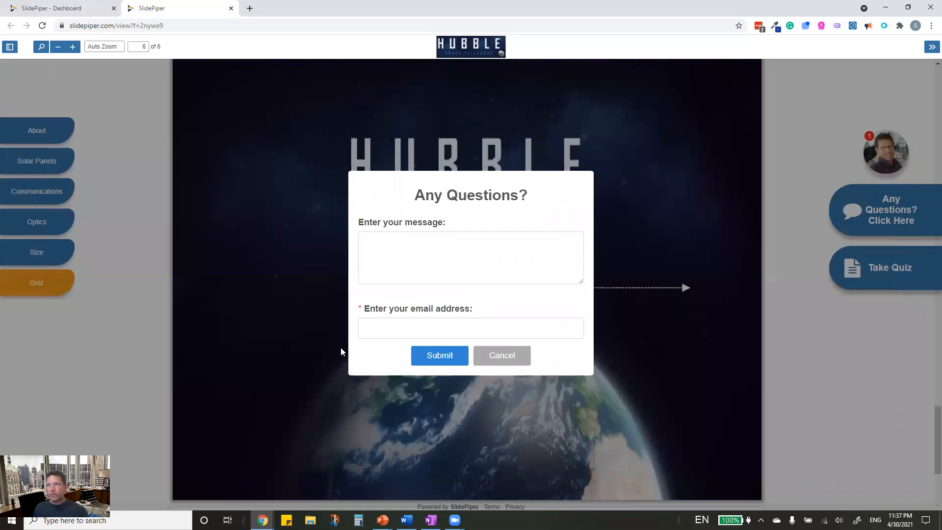
left_click(511, 361)
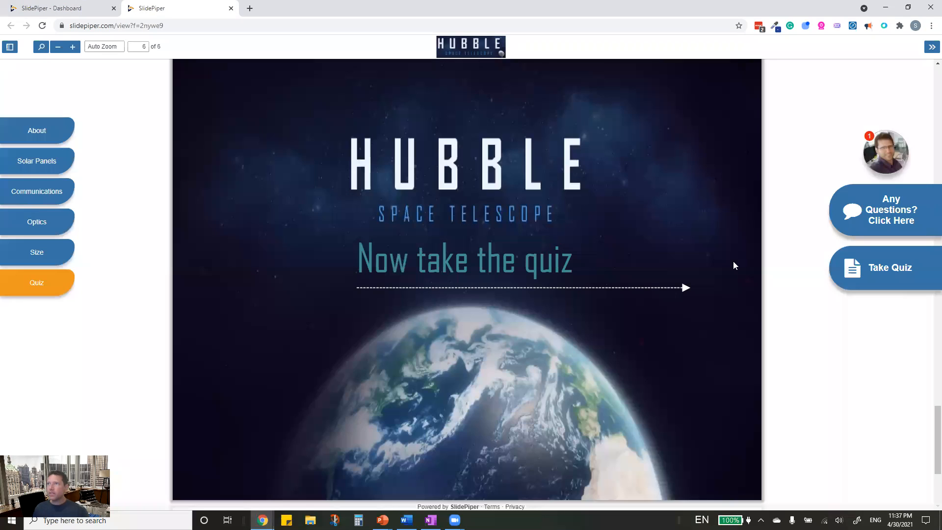
left_click(892, 161)
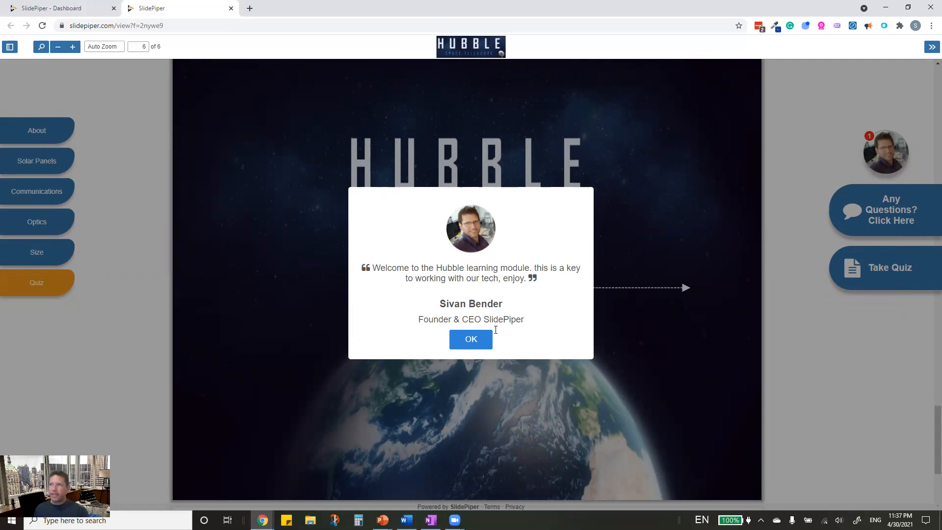
left_click(470, 340)
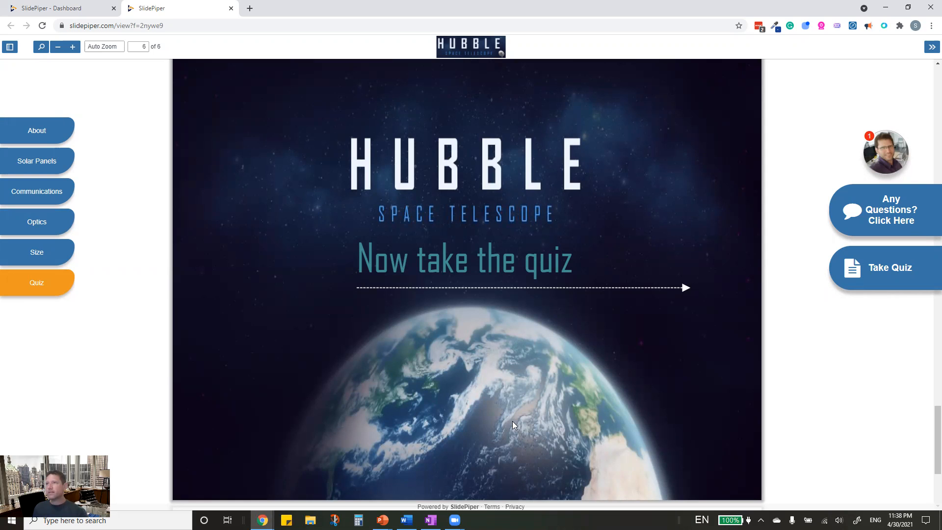
- Back on the dashboard, view and close the Secure Authentication Settings for account opening process.pdf
left_click(90, 9)
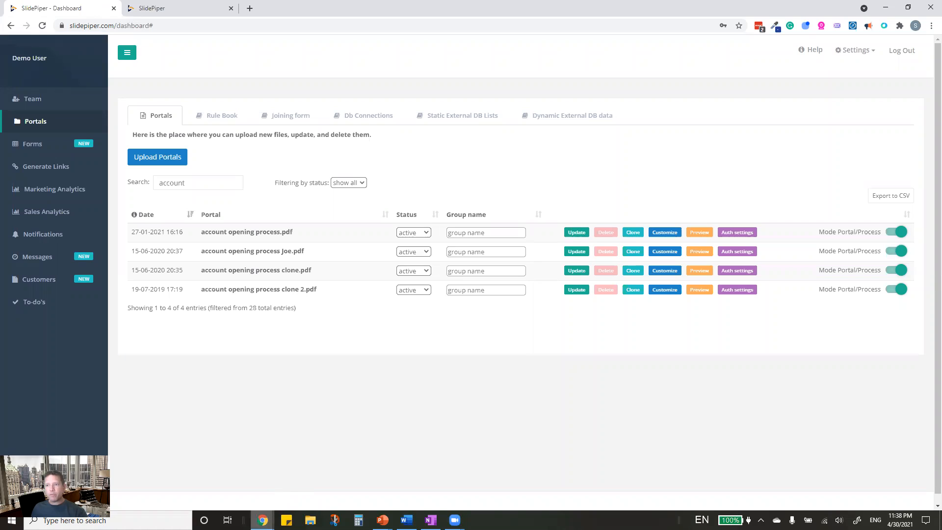
left_click(260, 519)
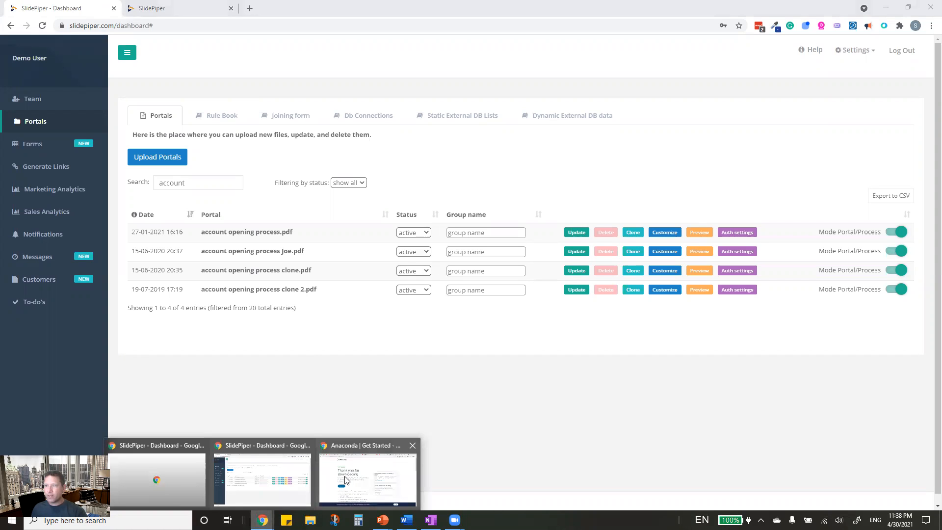
left_click(260, 454)
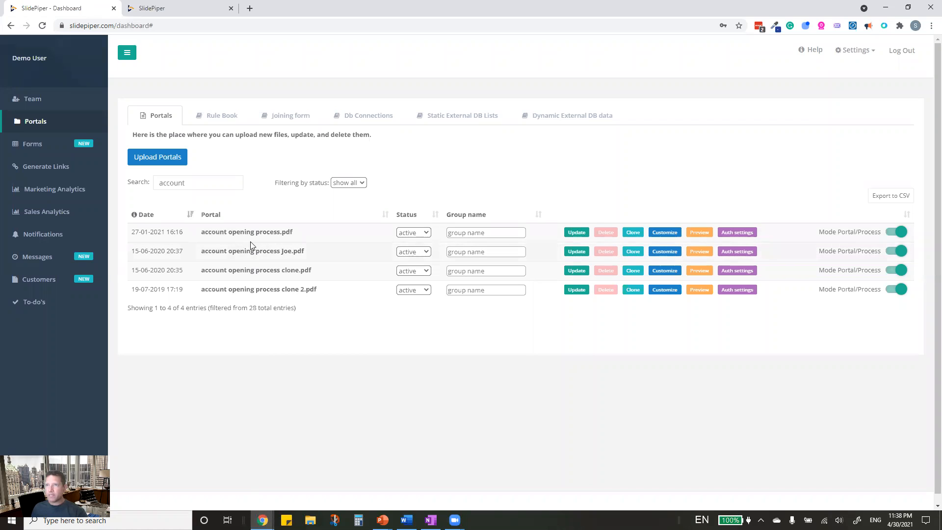
left_click(744, 233)
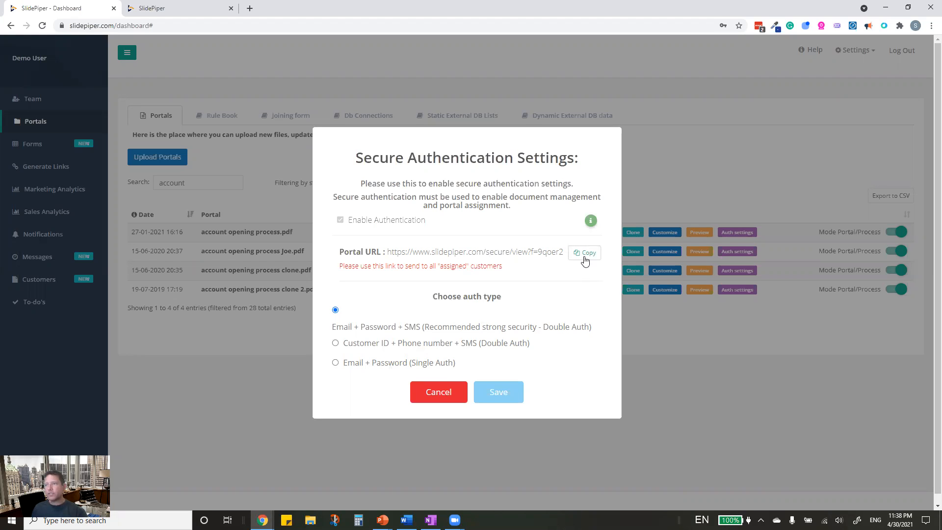
left_click(454, 432)
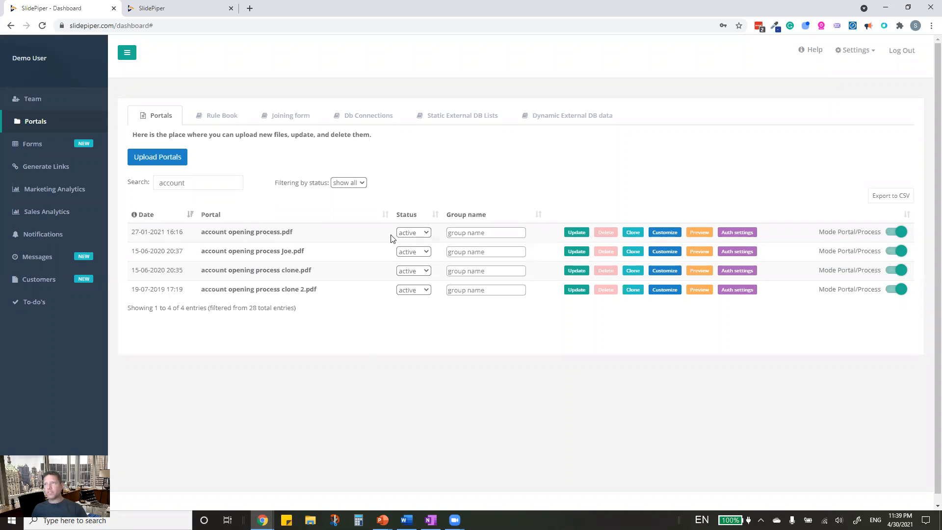
- Load the copied secure portal link in a new incognito window, then return to the dashboard window
left_click(930, 25)
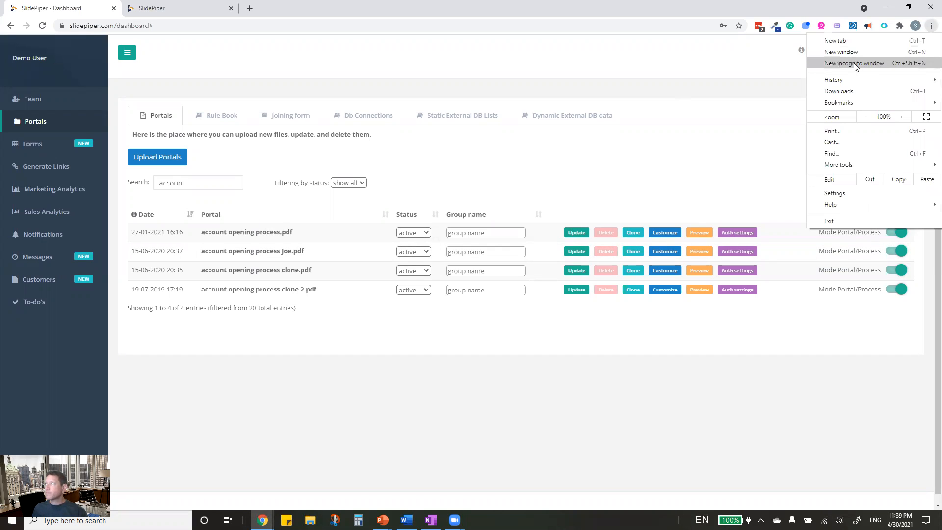
left_click(854, 62)
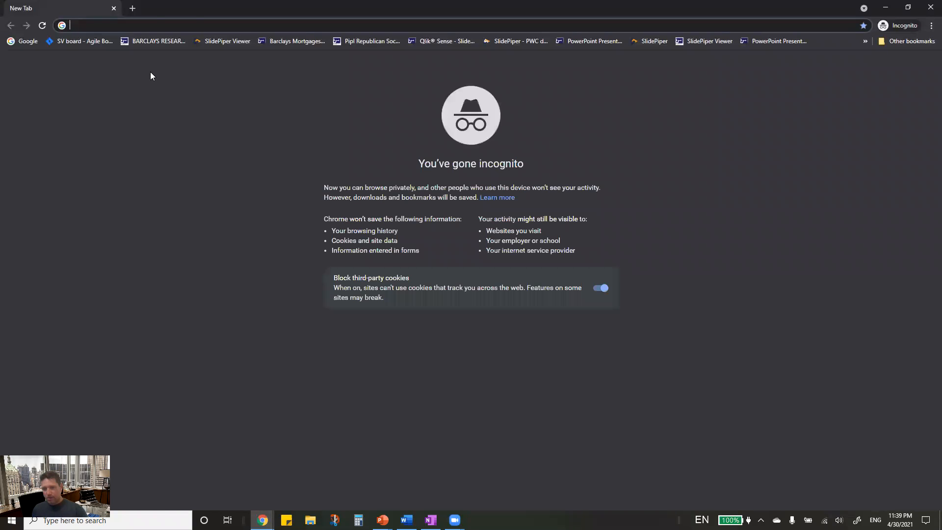
type("https://www.slidepiper.com/secure/view?f=9qoer2")
key("Return")
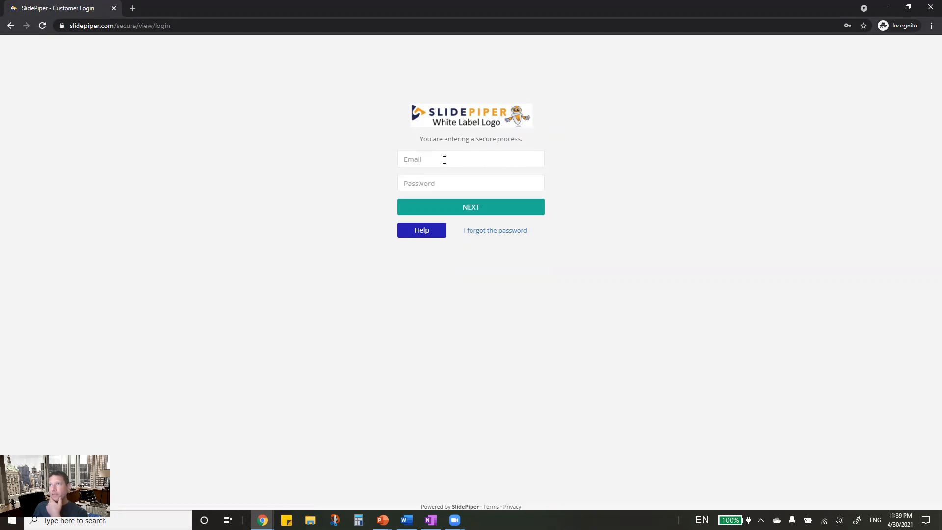
mouse_move(262, 519)
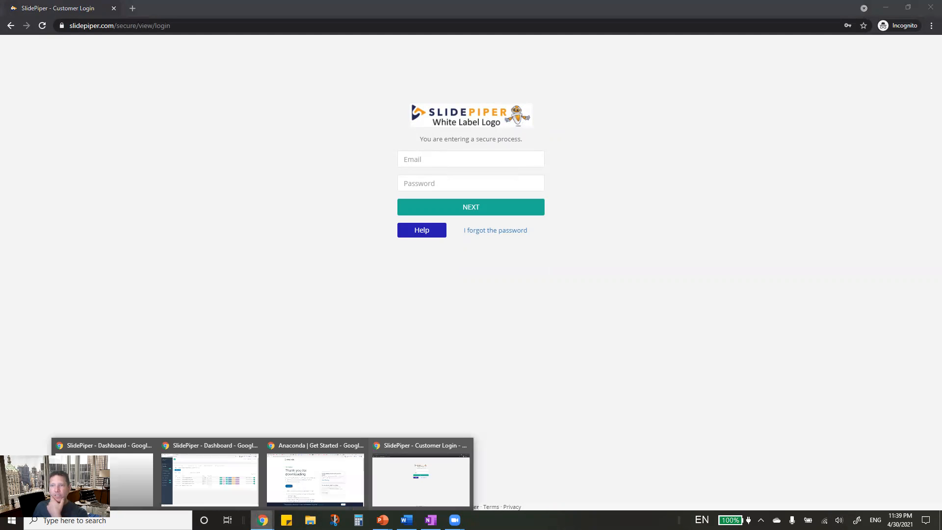
left_click(212, 497)
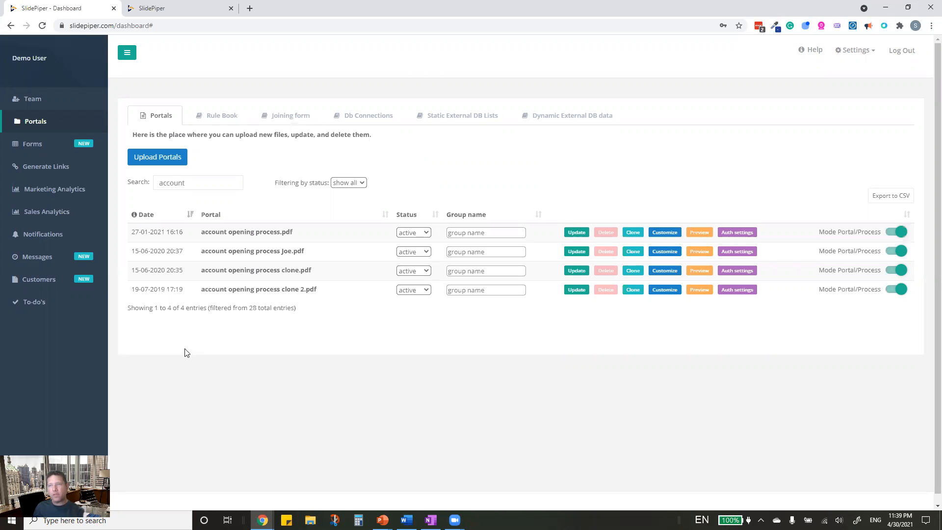
- Copy the joining form's iframe address from the embed code and load it in a new tab
left_click(291, 117)
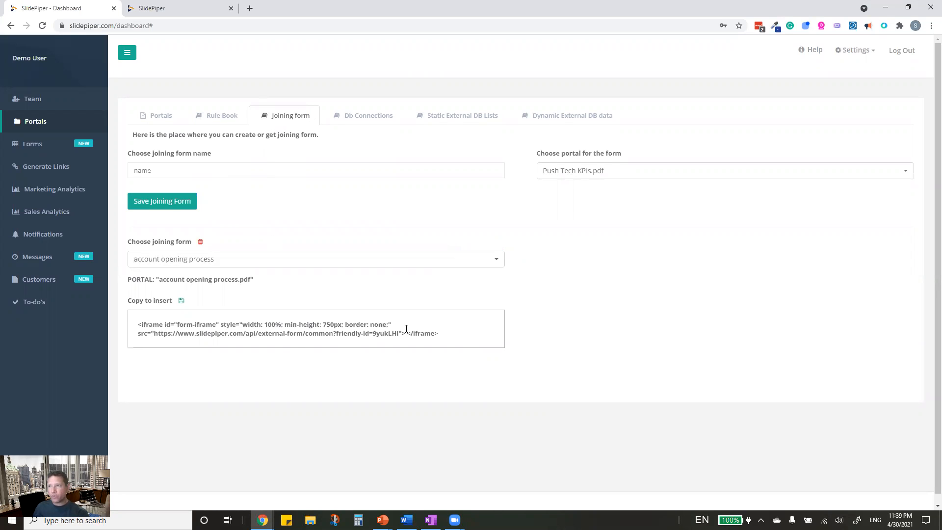
left_click_drag(398, 334, 159, 333)
key("ctrl+c")
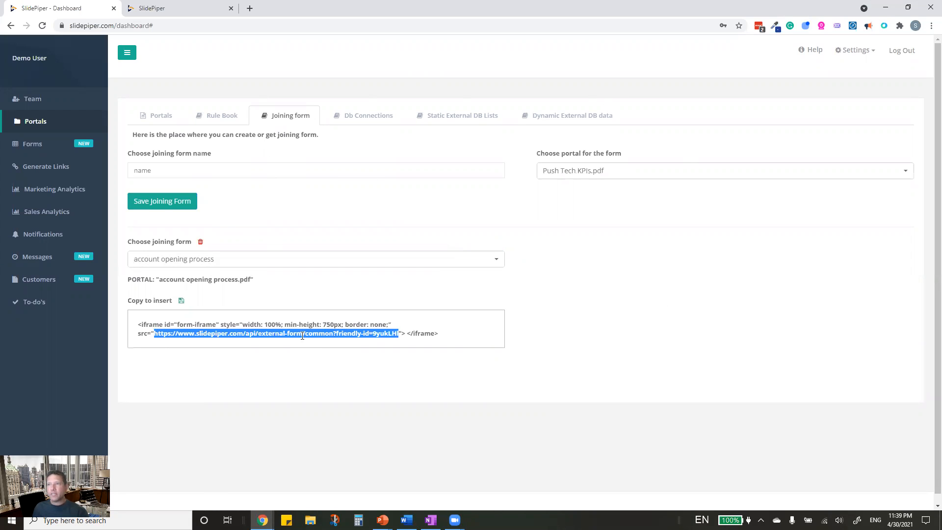
left_click(250, 9)
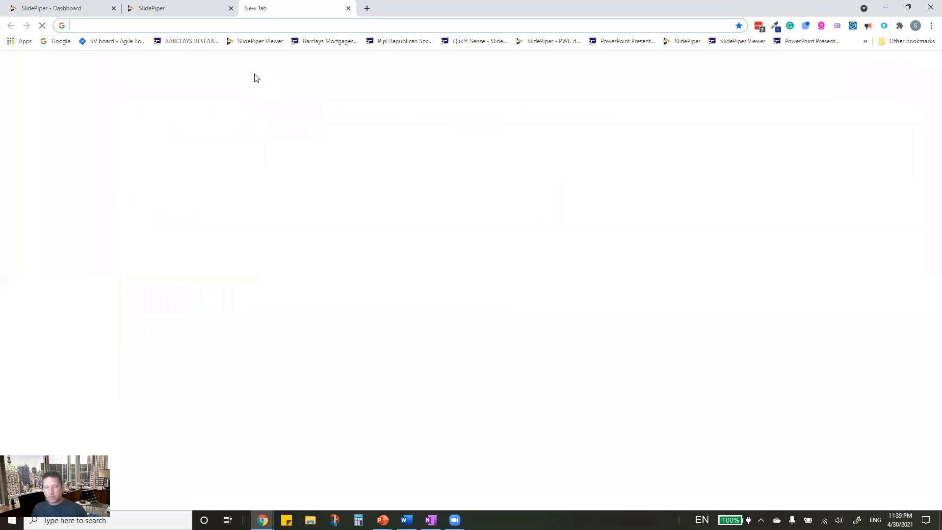
key("ctrl+v")
key("Return")
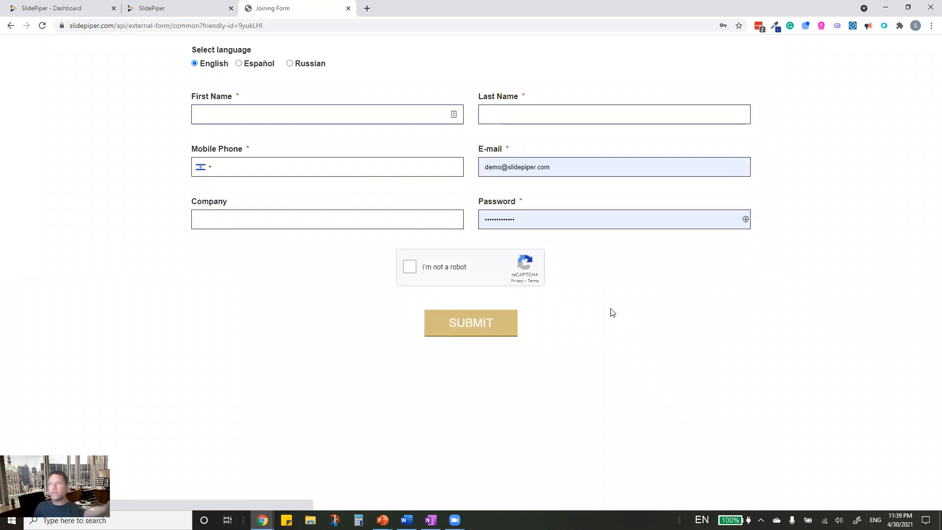
- Switch the form labels between Spanish, Russian and English, then return to the dashboard tab
left_click(238, 64)
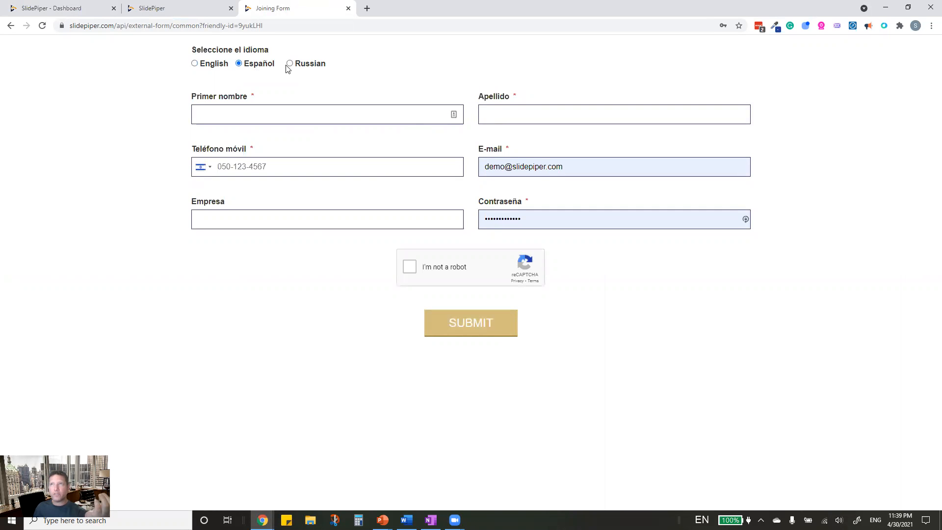
left_click(289, 64)
left_click(238, 64)
left_click(195, 63)
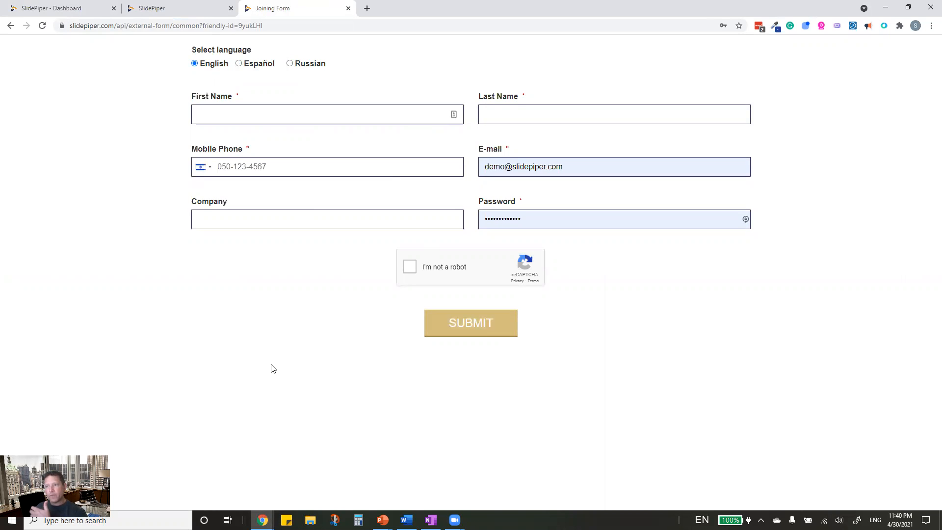
left_click(262, 520)
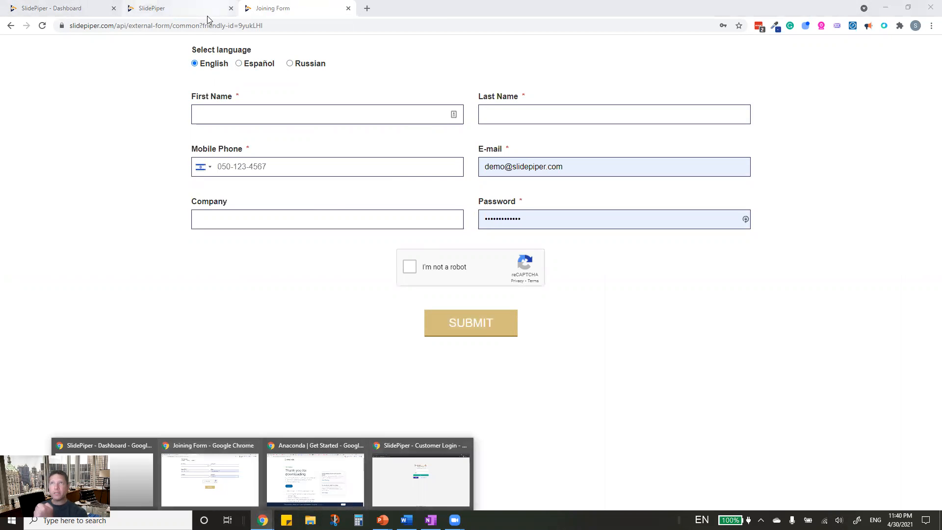
left_click(186, 15)
left_click(86, 8)
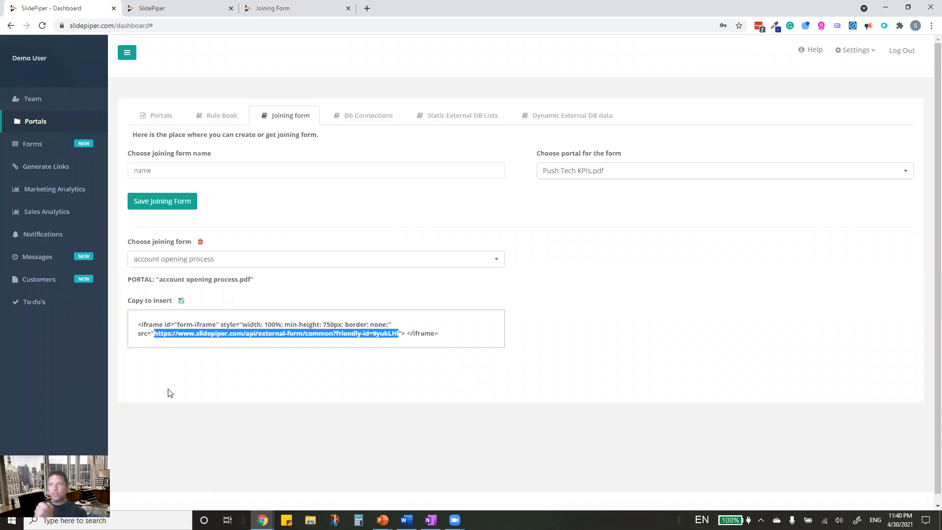
- List customers by portal, filtering with 'account' to pick account opening process.pdf
left_click(101, 350)
left_click(40, 279)
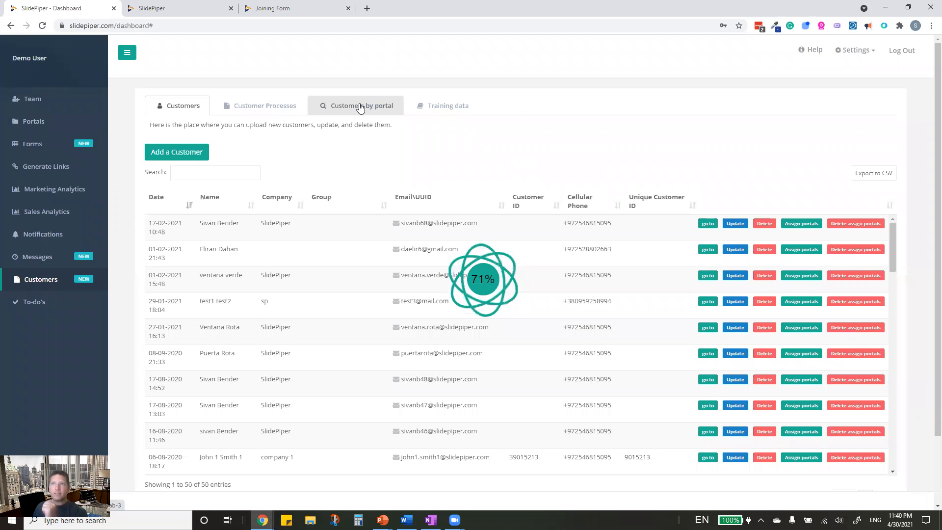
left_click(359, 105)
left_click(219, 144)
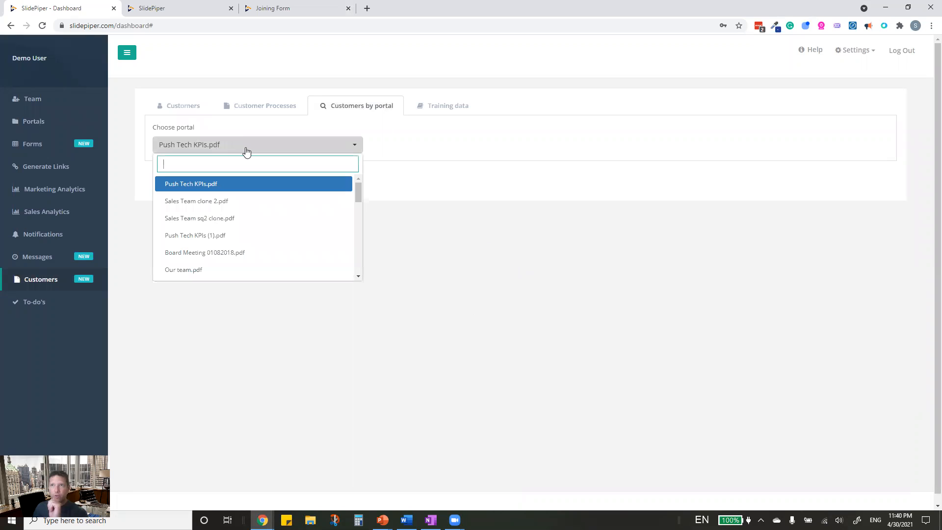
type("account")
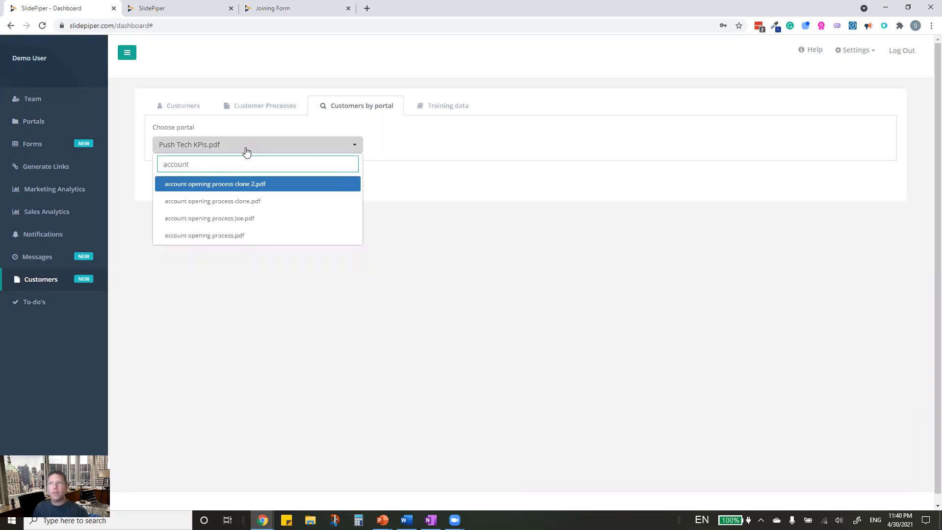
left_click(217, 236)
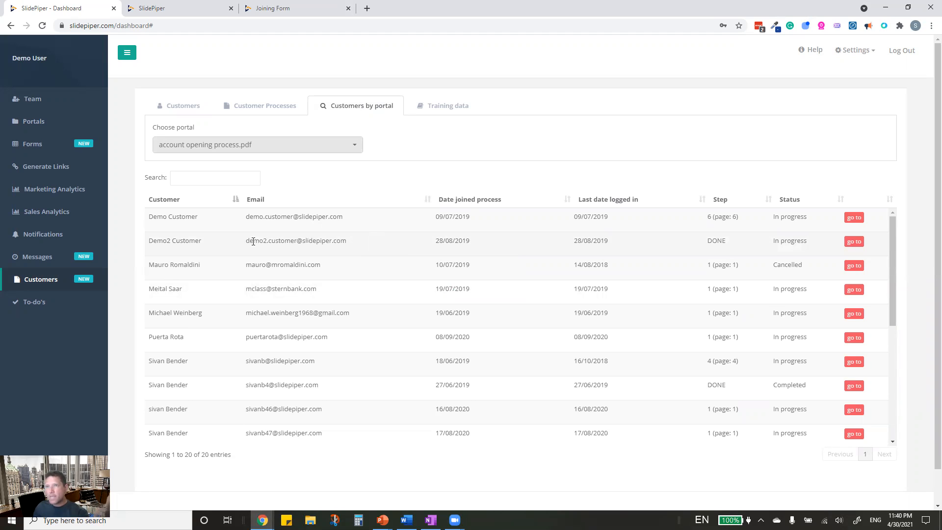
- Copy the demo customer's e-mail address and switch to the incognito login window
left_click_drag(246, 241, 352, 240)
key("ctrl+c")
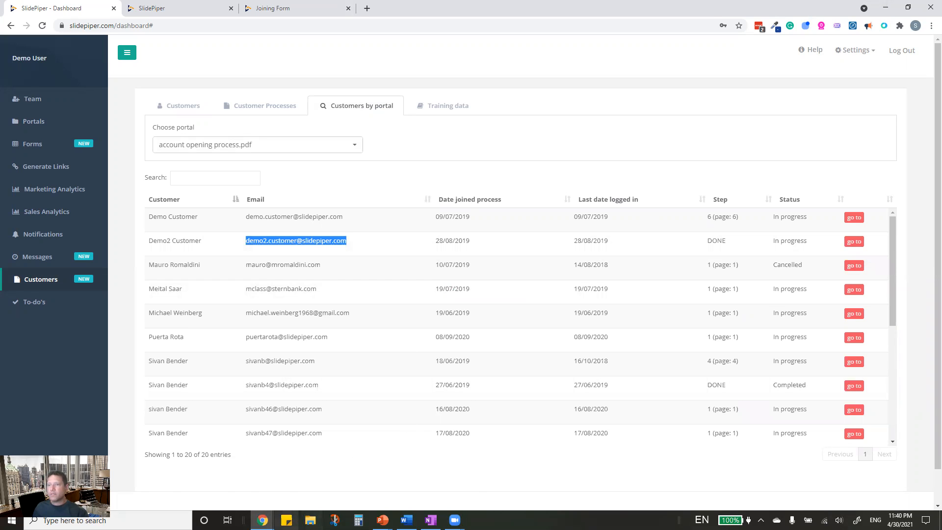
mouse_move(263, 519)
left_click(417, 471)
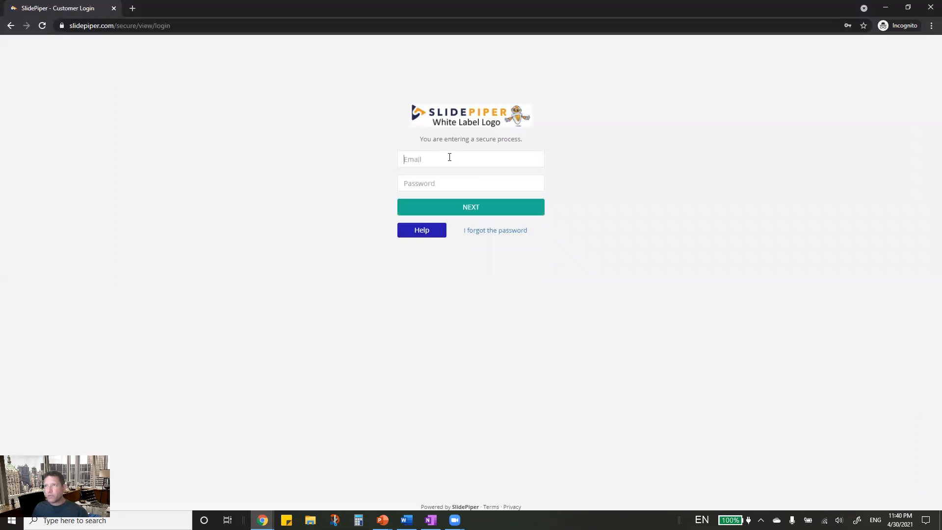
- Log in with the customer's e-mail and password, then validate the SMS verification code
left_click(449, 157)
key("ctrl+v")
left_click(406, 183)
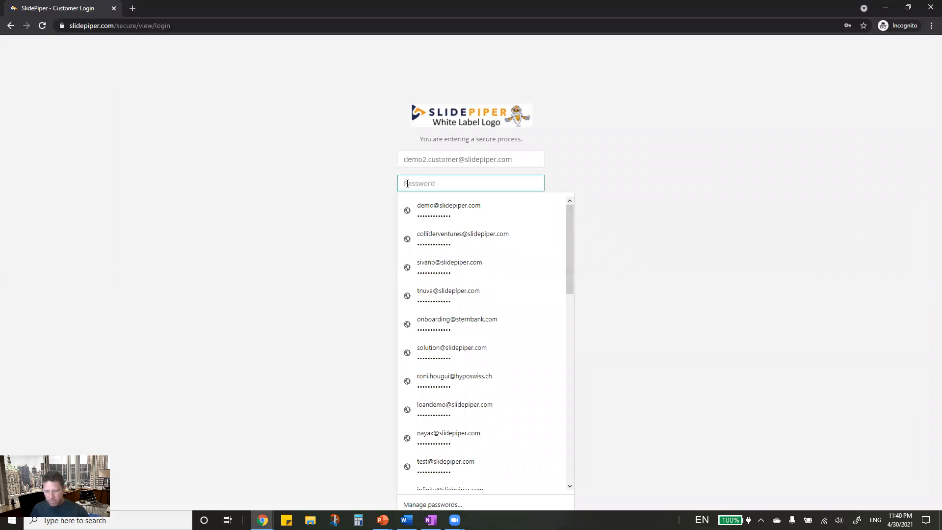
type("*")
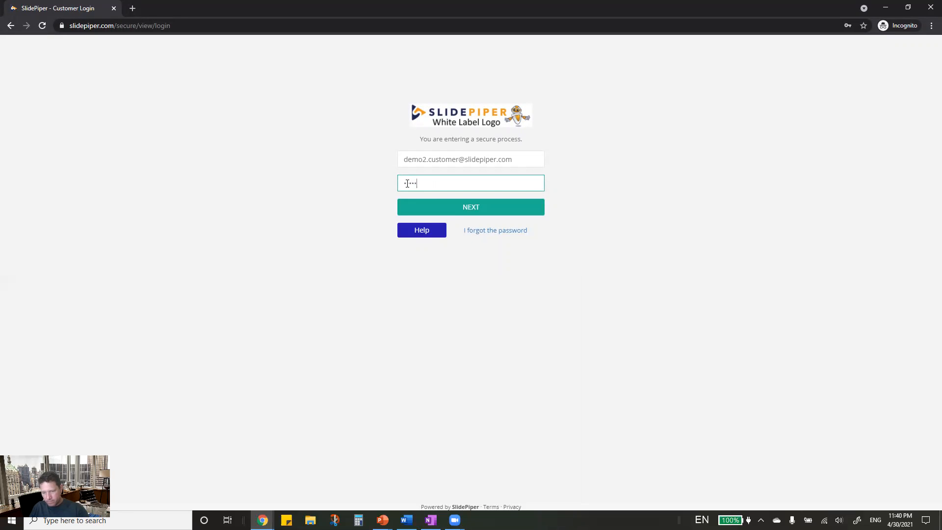
left_click(485, 209)
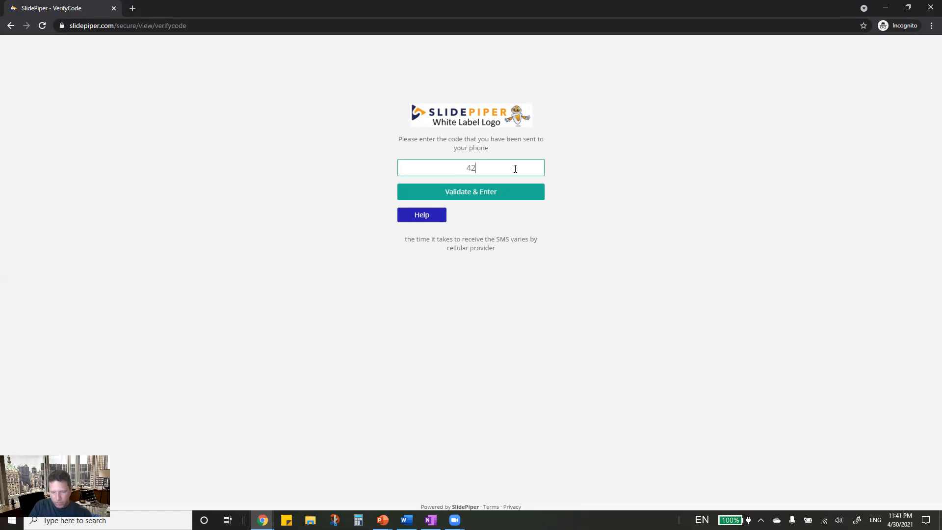
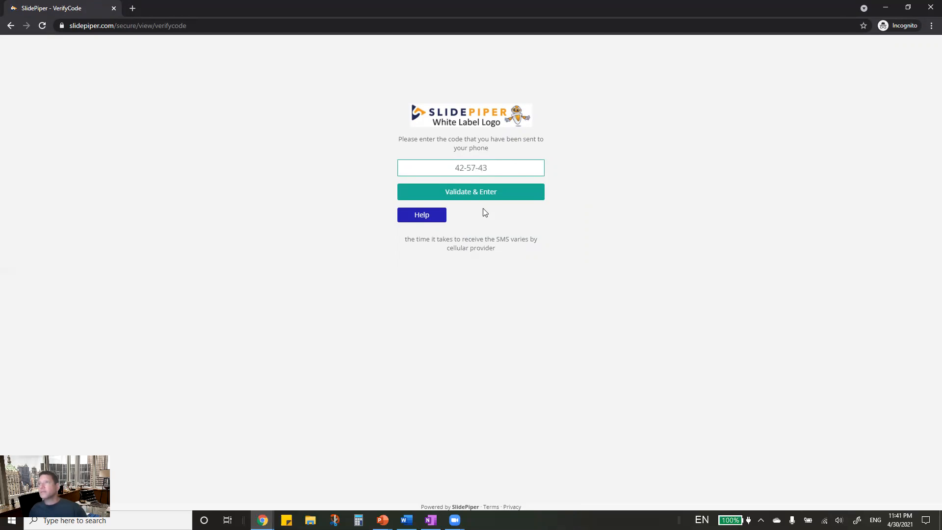
left_click(527, 192)
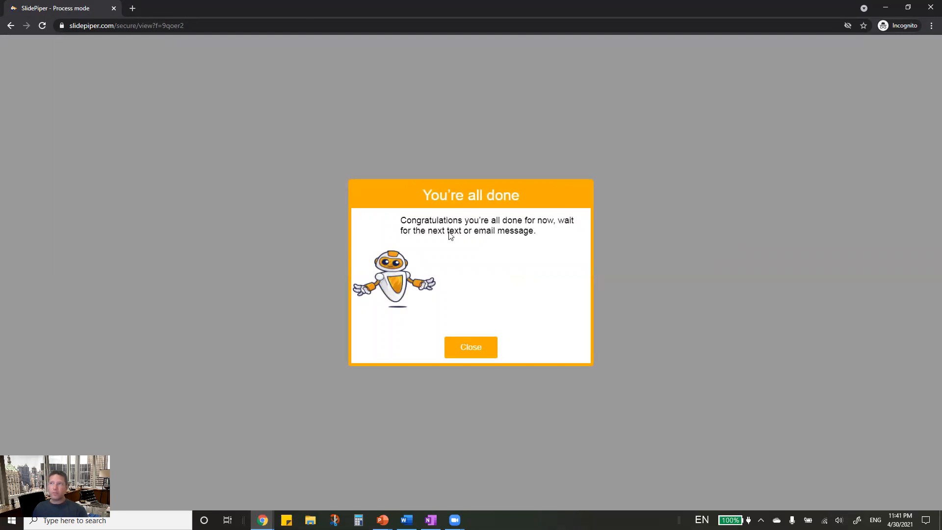
- Step through personal details, address, public roles and subsequent deposits to the passport upload step
left_click(472, 353)
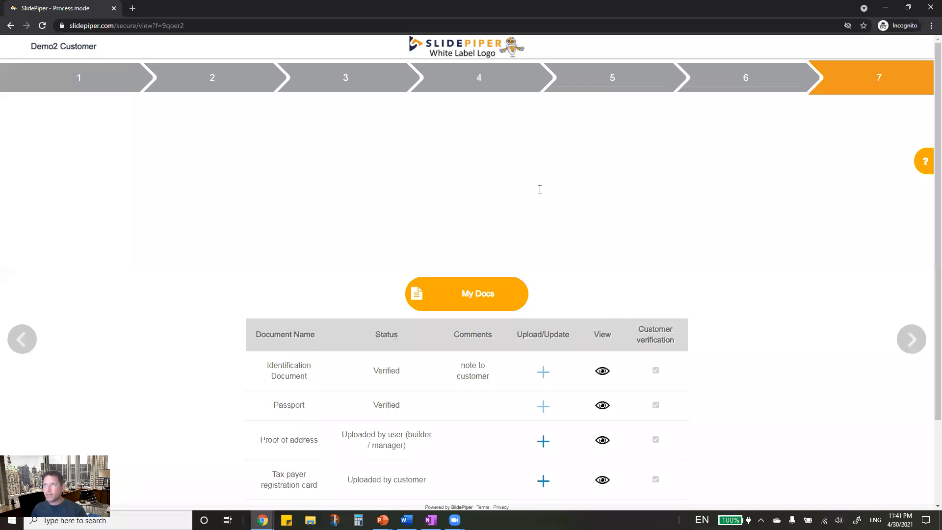
left_click(80, 77)
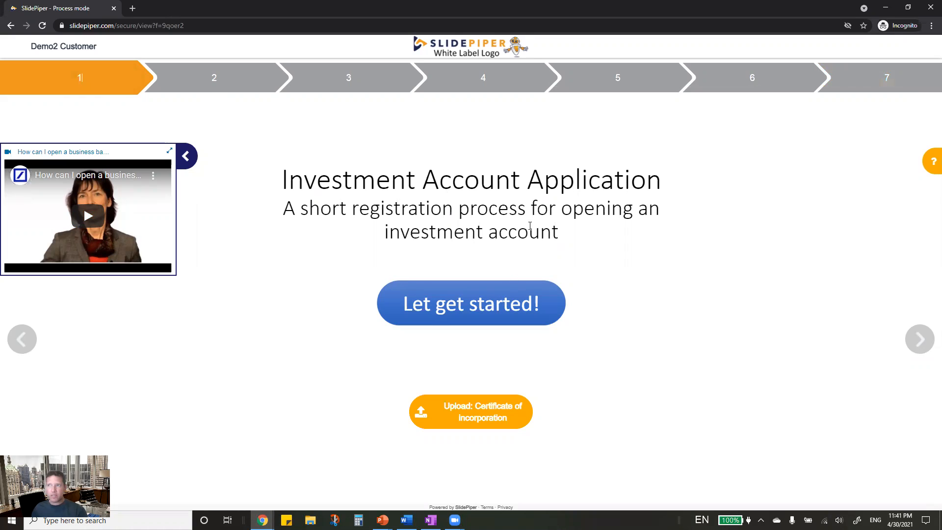
left_click(481, 318)
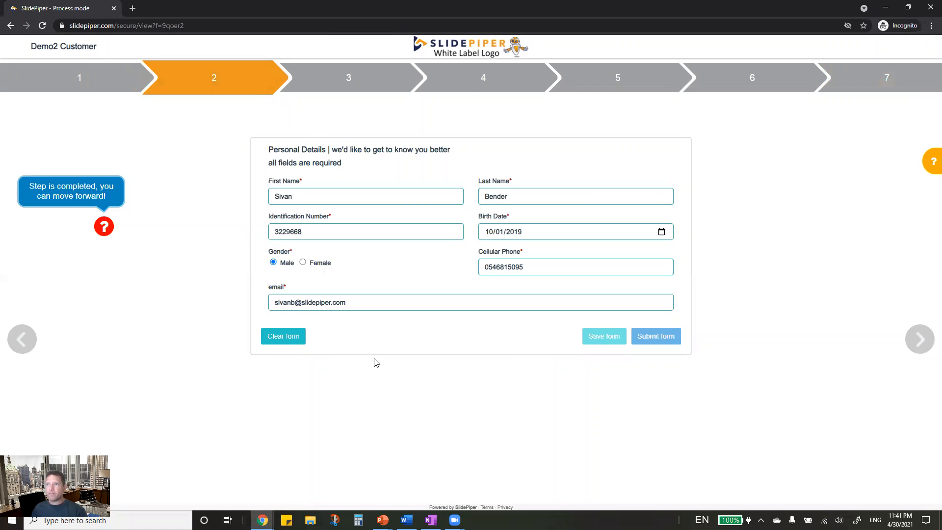
left_click(376, 94)
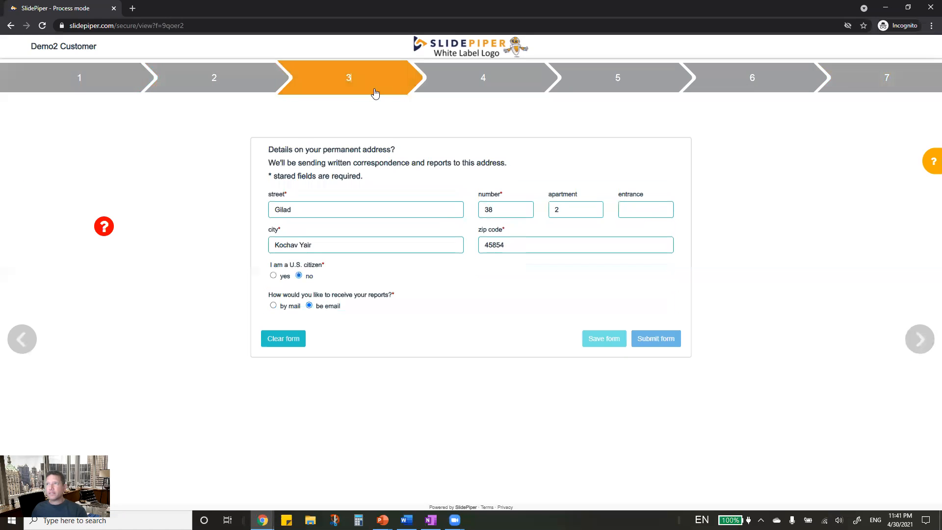
left_click(510, 86)
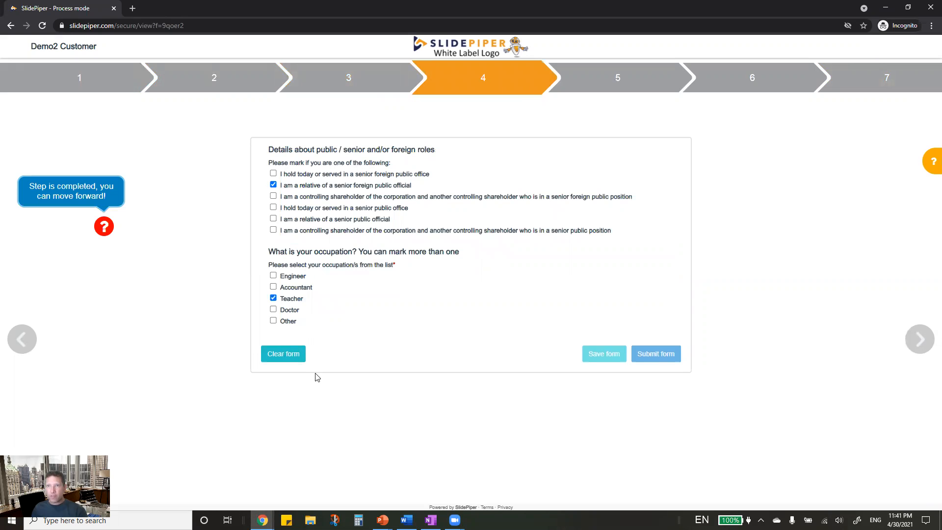
left_click(653, 91)
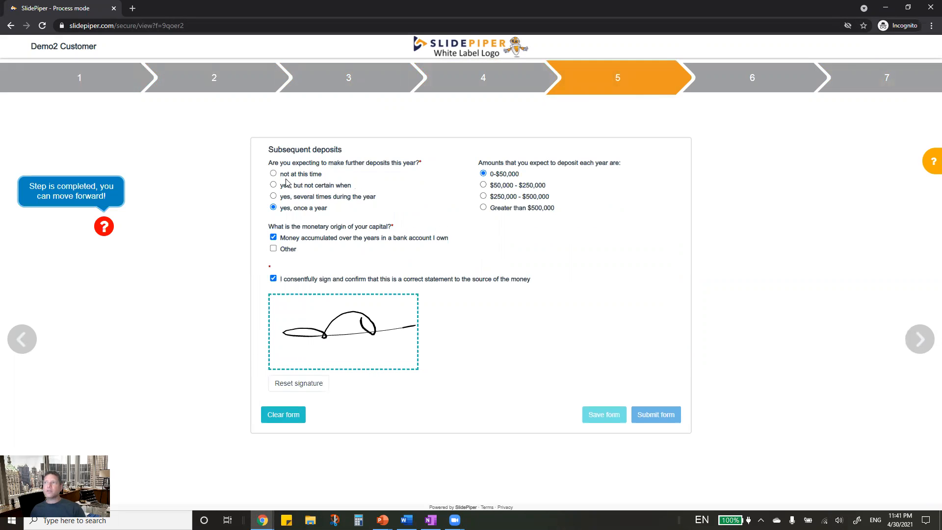
left_click(765, 93)
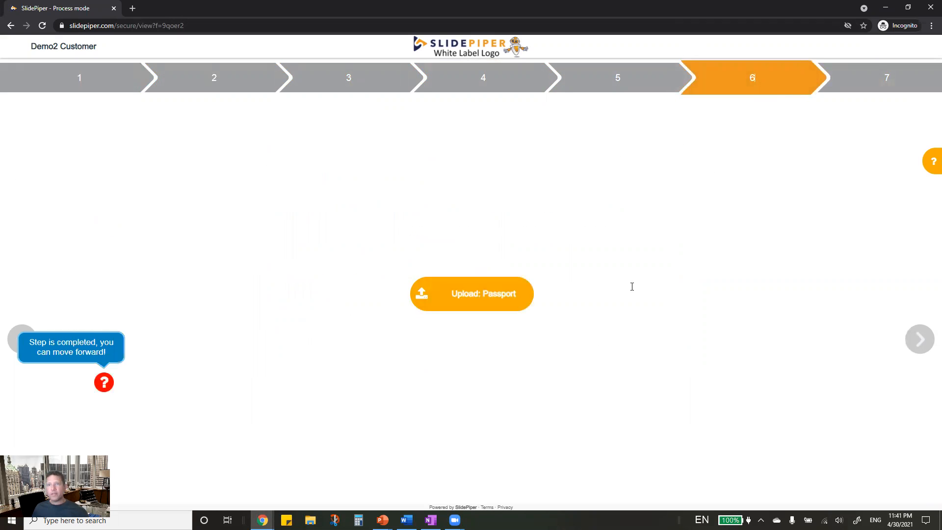
- View and close the uploaded passport, return to step 4, then jump to final step 7
left_click(497, 315)
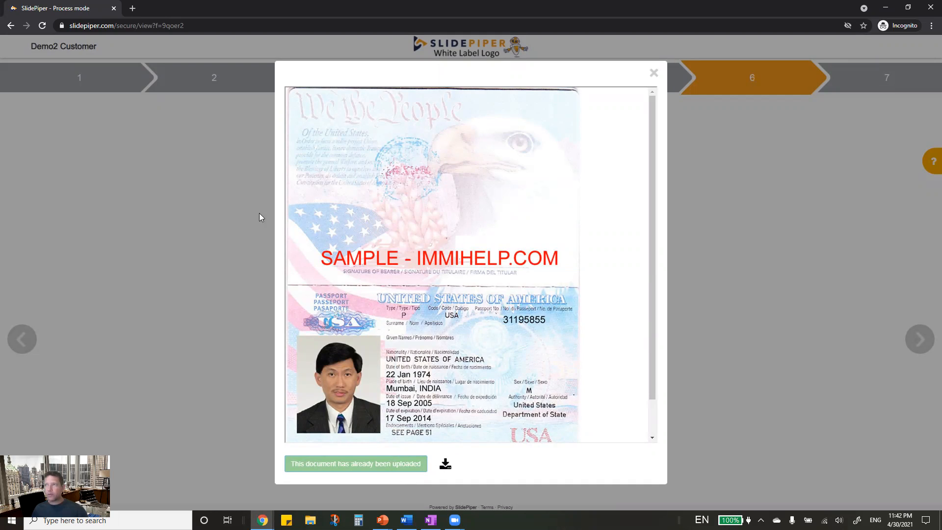
left_click(654, 73)
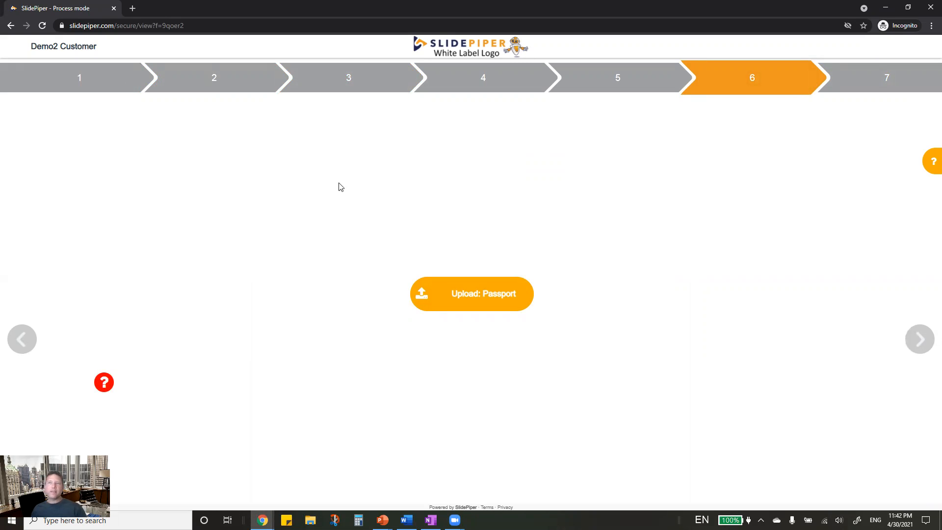
double_click(483, 91)
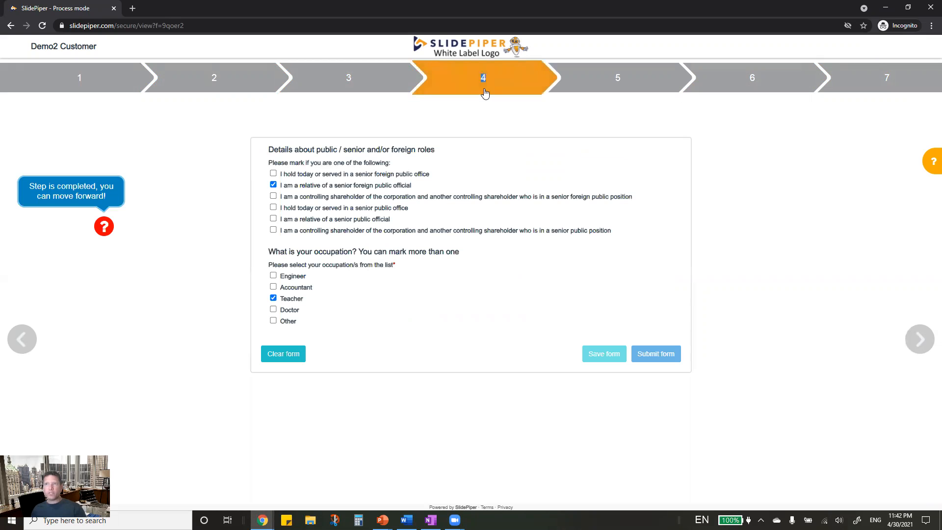
left_click(898, 92)
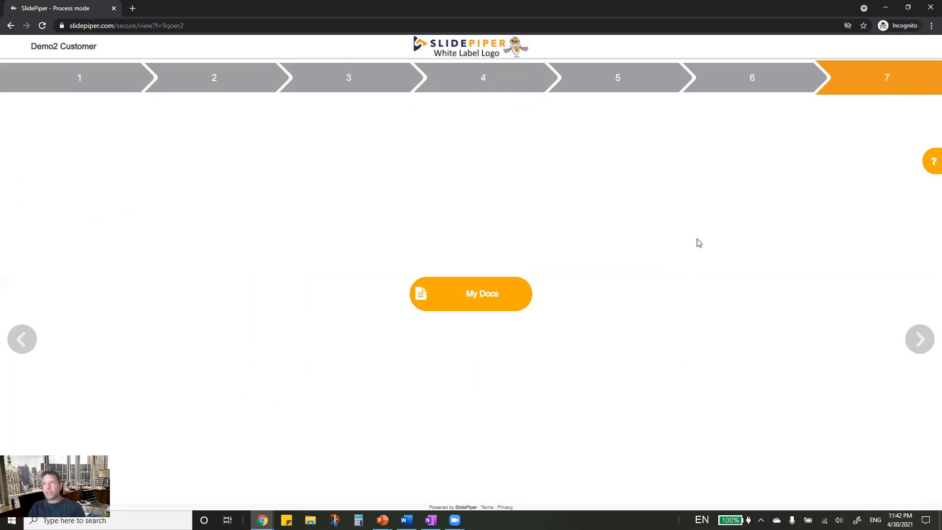
- Show the customer's document list and preview one uploaded document
left_click(488, 294)
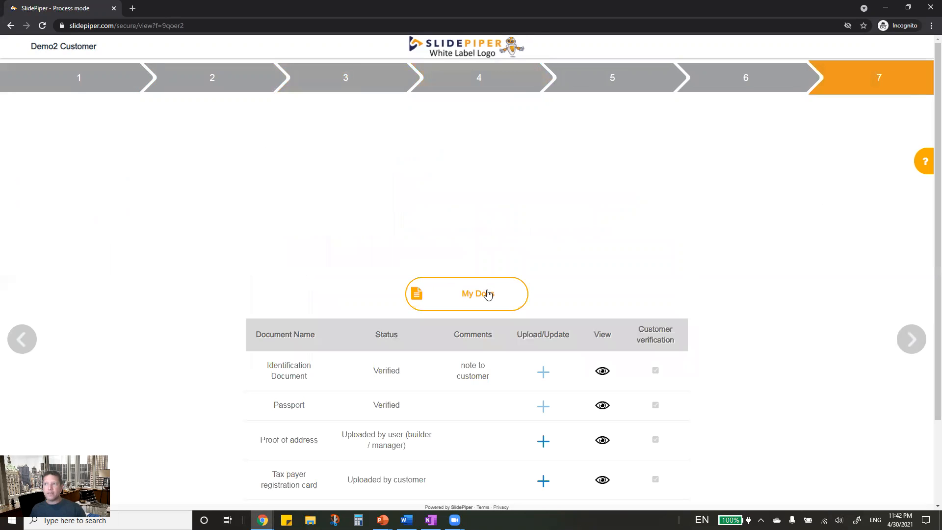
scroll(472, 419, "down", 2)
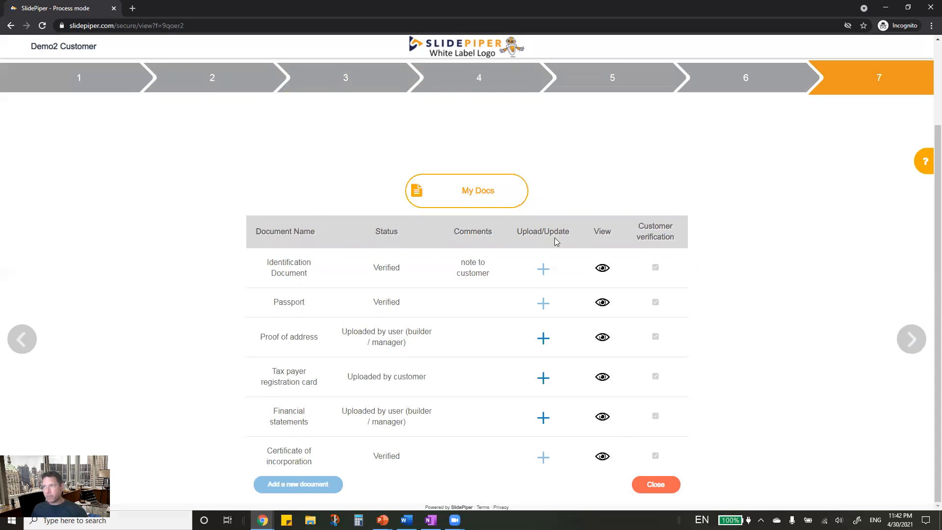
left_click(602, 337)
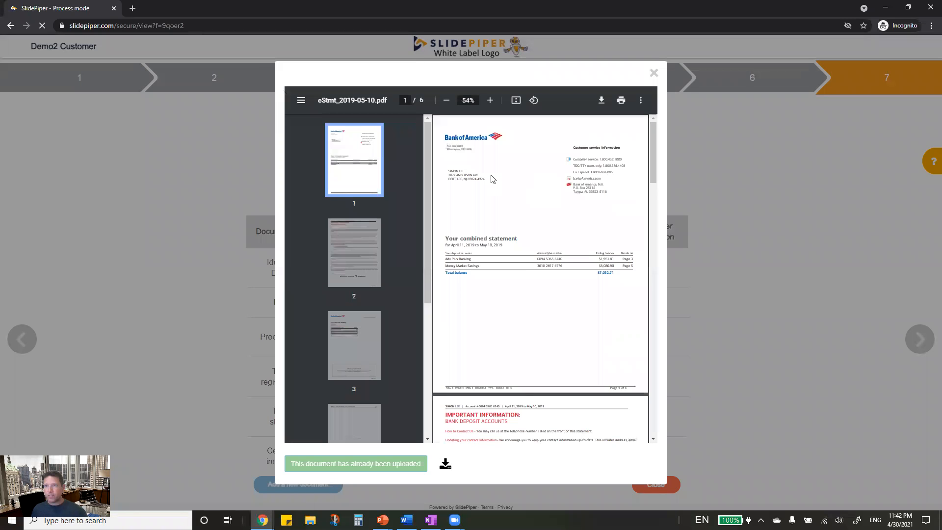
scroll(511, 275, "down", 10)
scroll(507, 276, "up", 10)
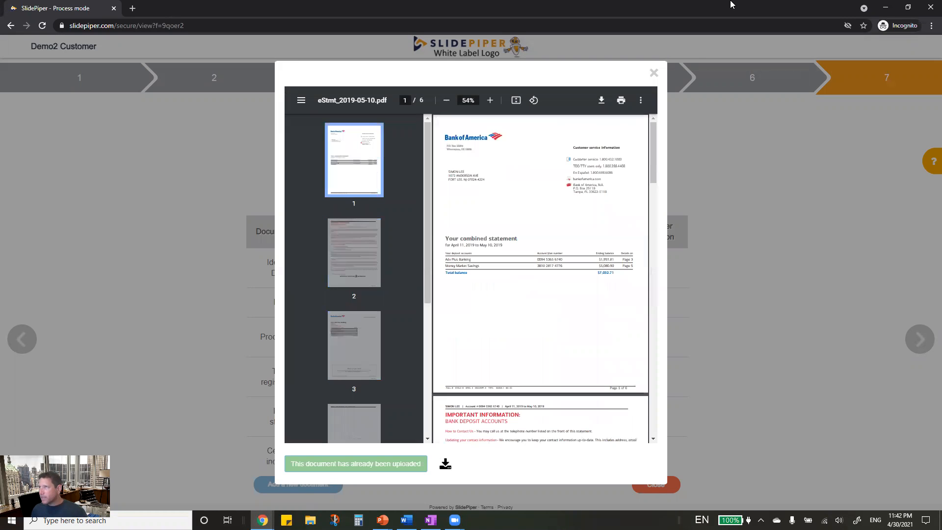
left_click(654, 73)
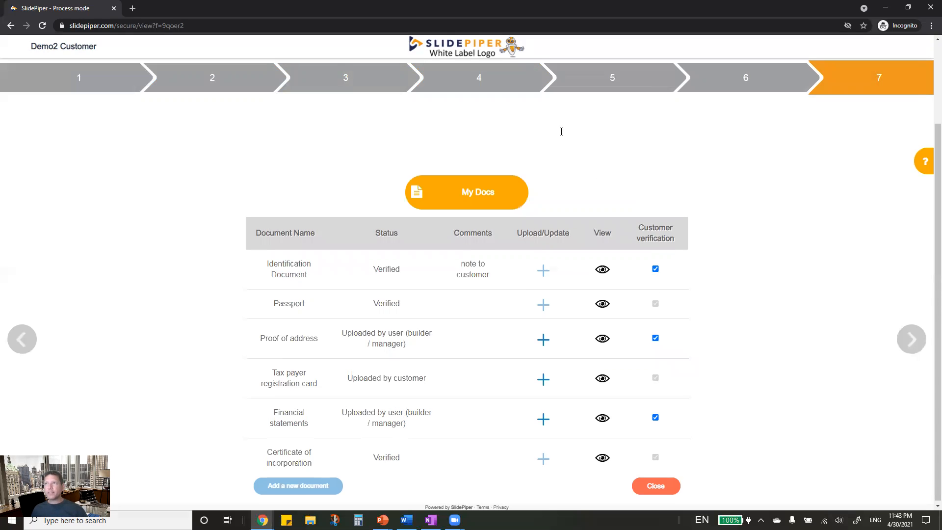
- Step back from step 6 through the earlier forms to Personal Details, then close the incognito window
scroll(530, 131, "up", 2)
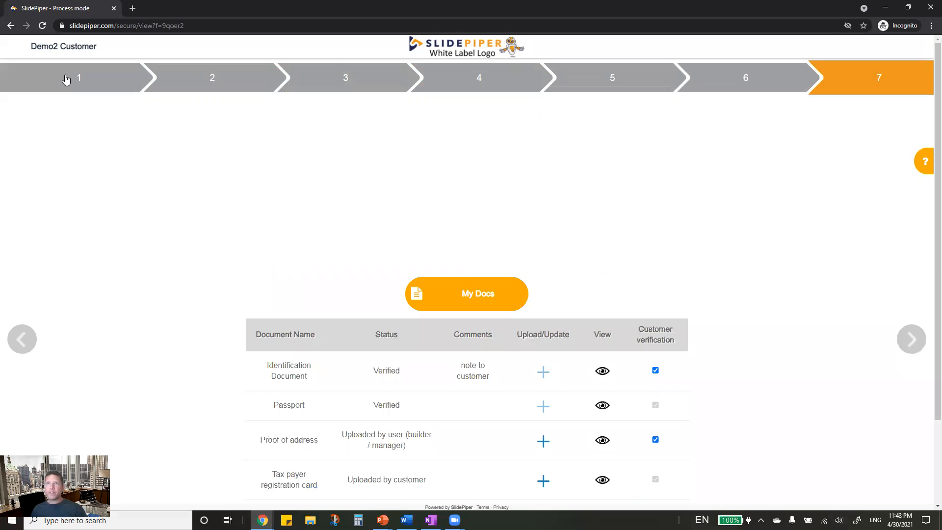
left_click(741, 87)
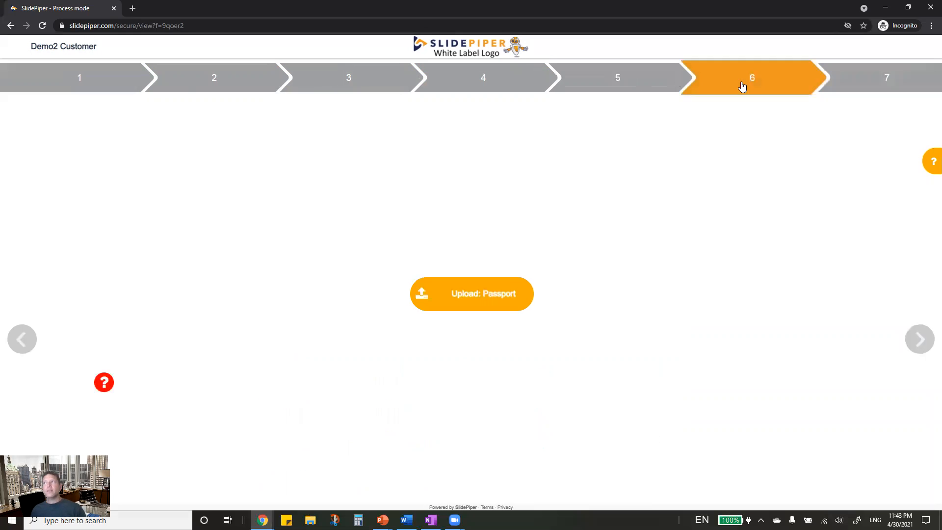
left_click(643, 83)
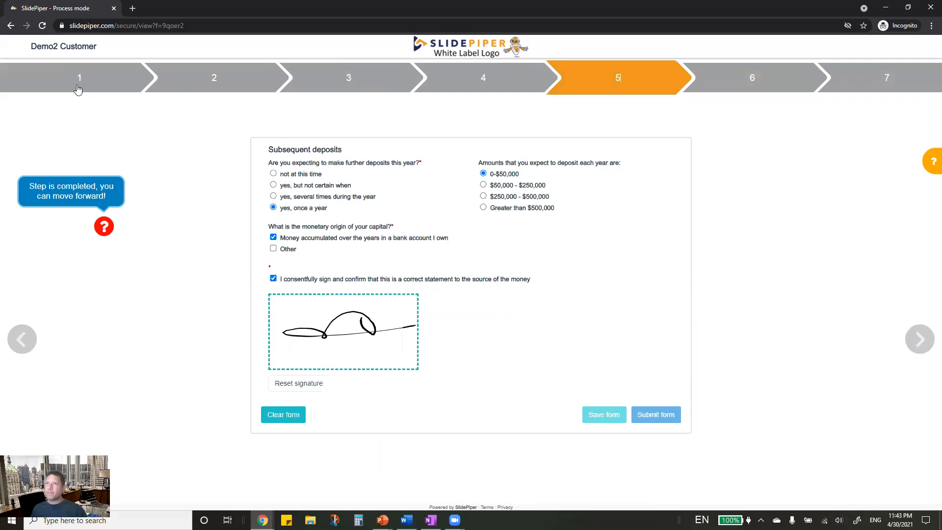
left_click(751, 90)
left_click(465, 93)
left_click(375, 84)
left_click(211, 78)
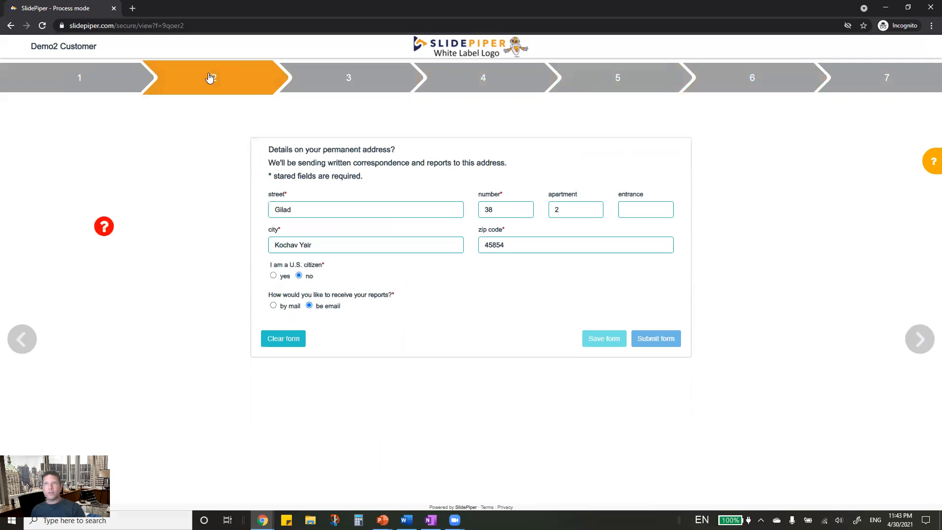
left_click(928, 11)
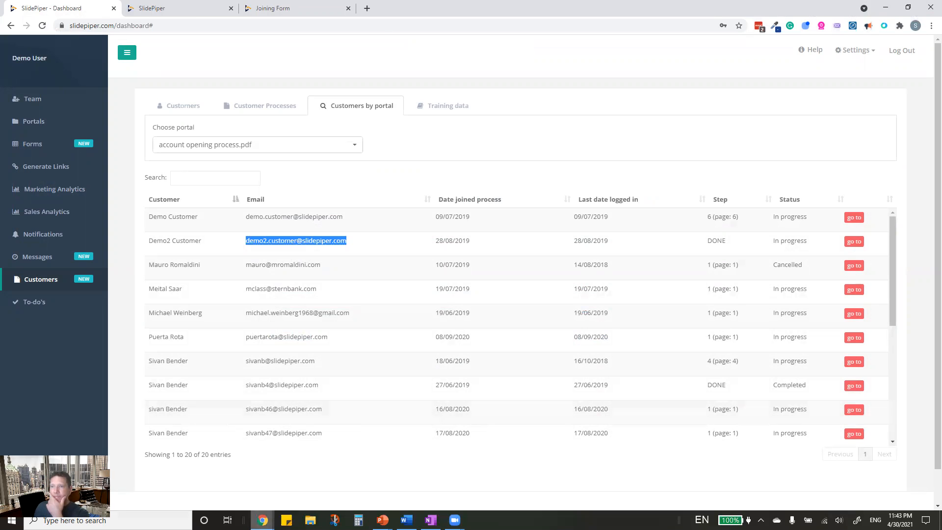
- Cycle through the open browser windows and bring the SlidePiper dashboard back
key("super+Tab")
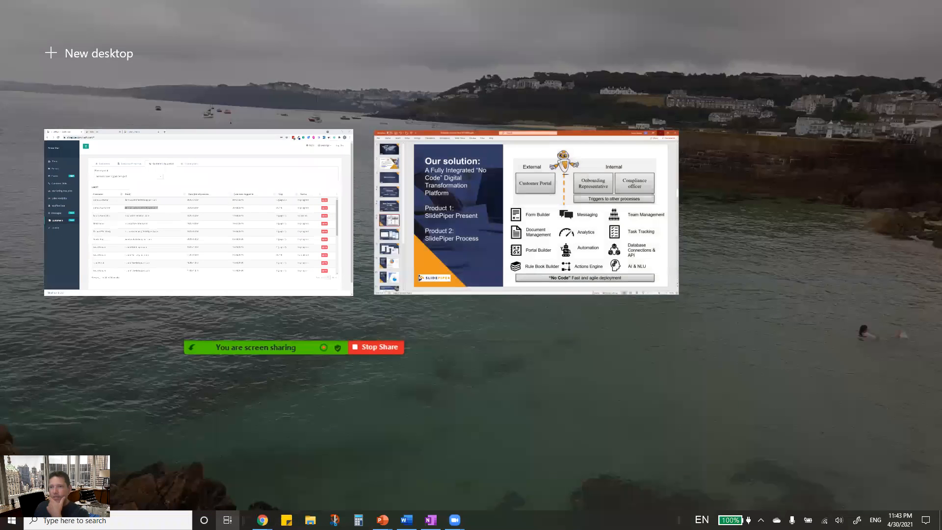
left_click(262, 520)
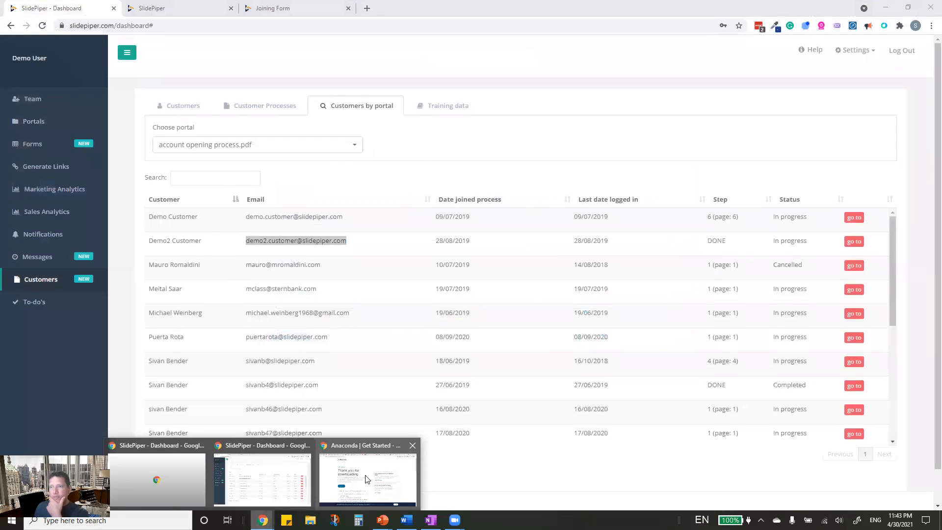
left_click(368, 479)
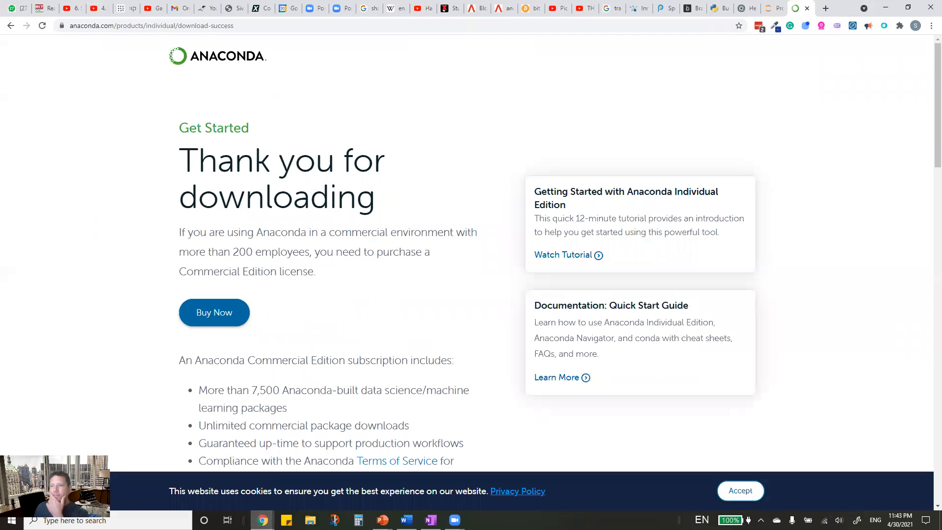
mouse_move(263, 520)
left_click(238, 492)
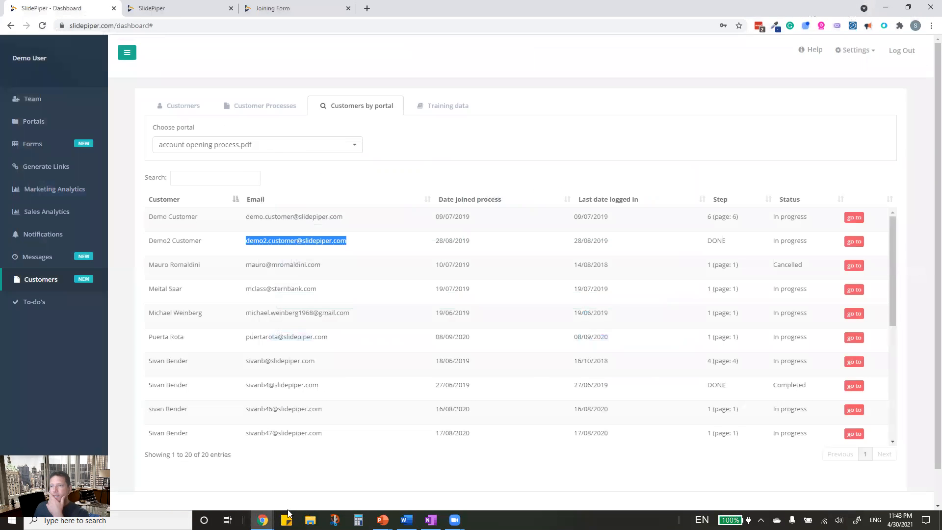
- Open a new incognito window, then close it after the pasted e-mail runs a search
left_click(931, 26)
left_click(913, 63)
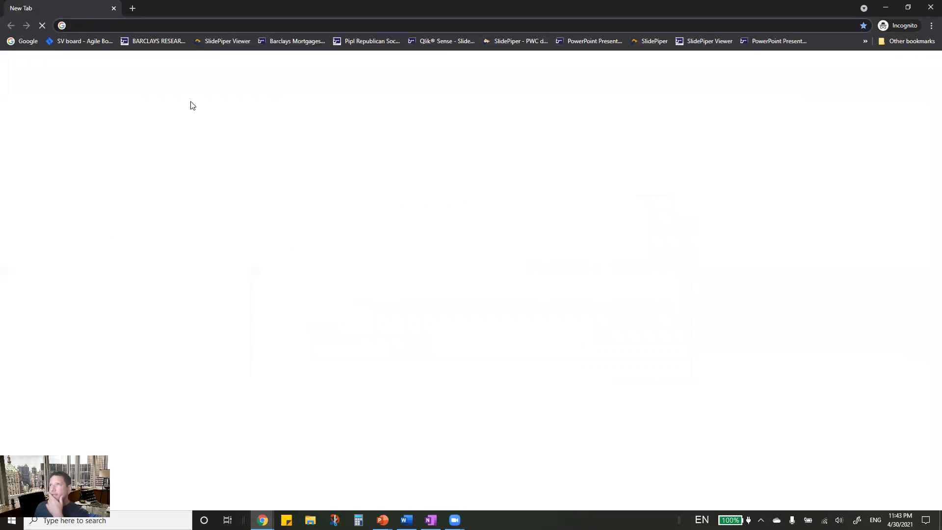
key("ctrl+v")
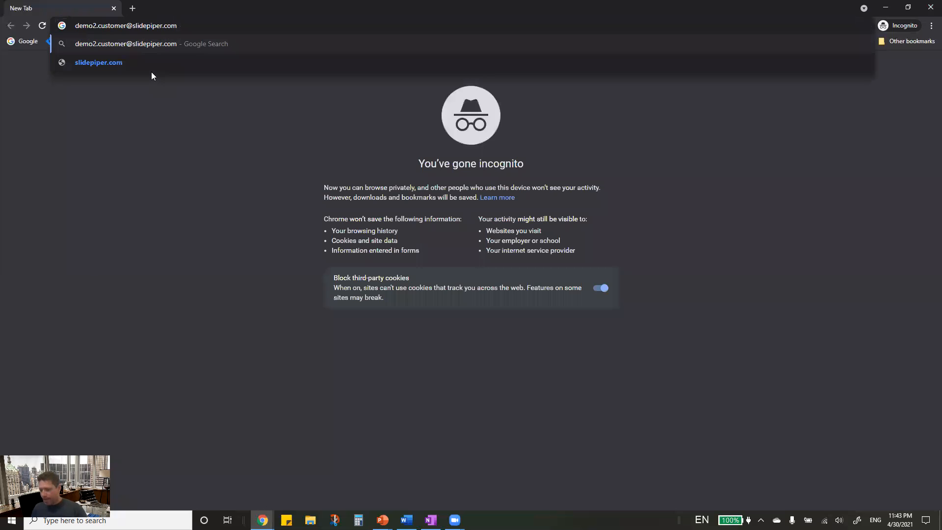
key("Return")
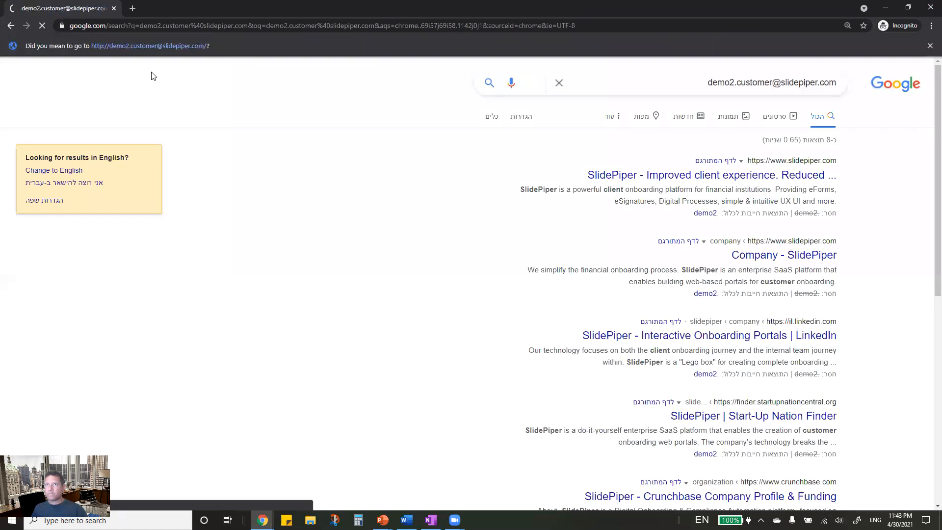
left_click(114, 8)
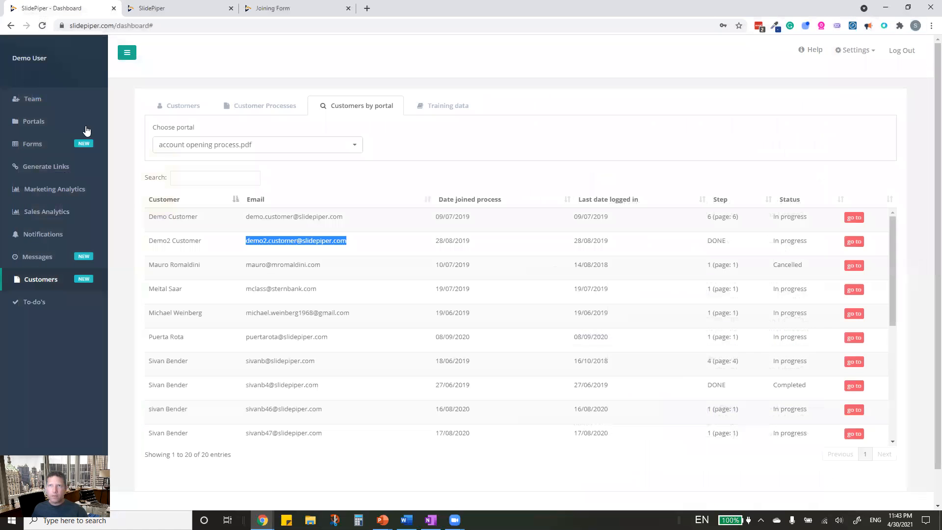
- Open another blank incognito window, then go to the dashboard's Portals section
left_click(931, 25)
left_click(849, 63)
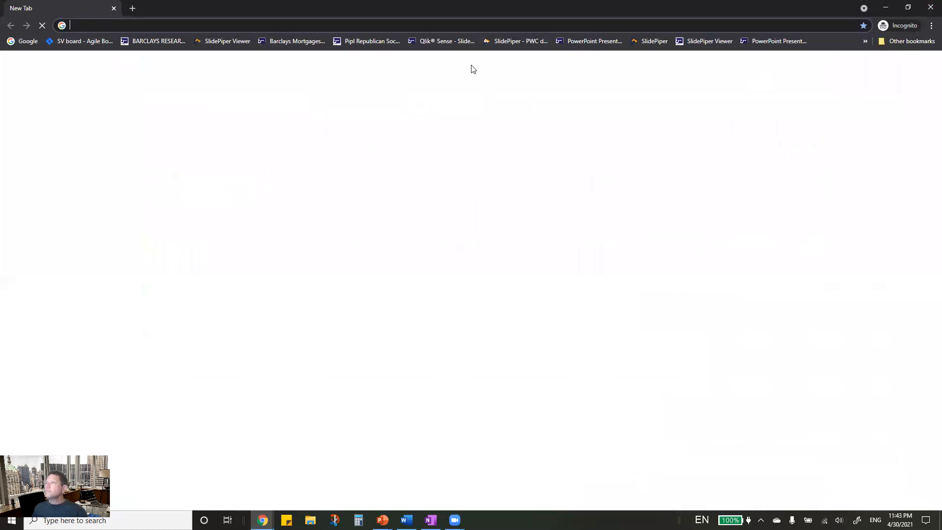
left_click(263, 520)
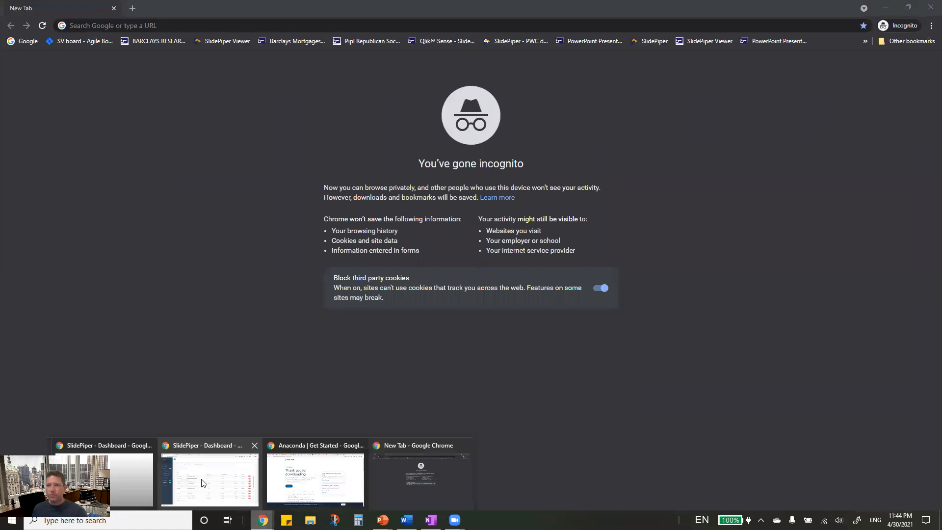
left_click(203, 483)
left_click(28, 125)
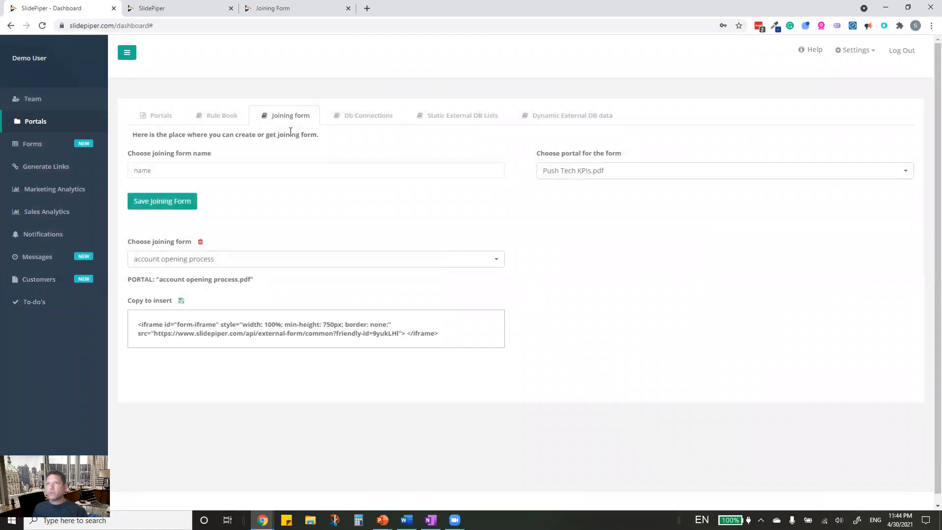
- Copy the secure link for account opening process.pdf and load it in the incognito window
left_click(146, 117)
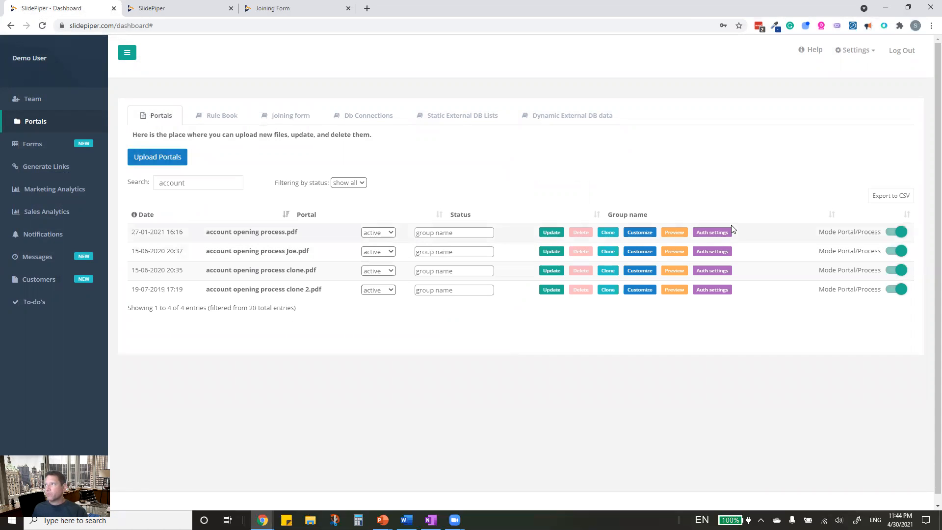
left_click(715, 234)
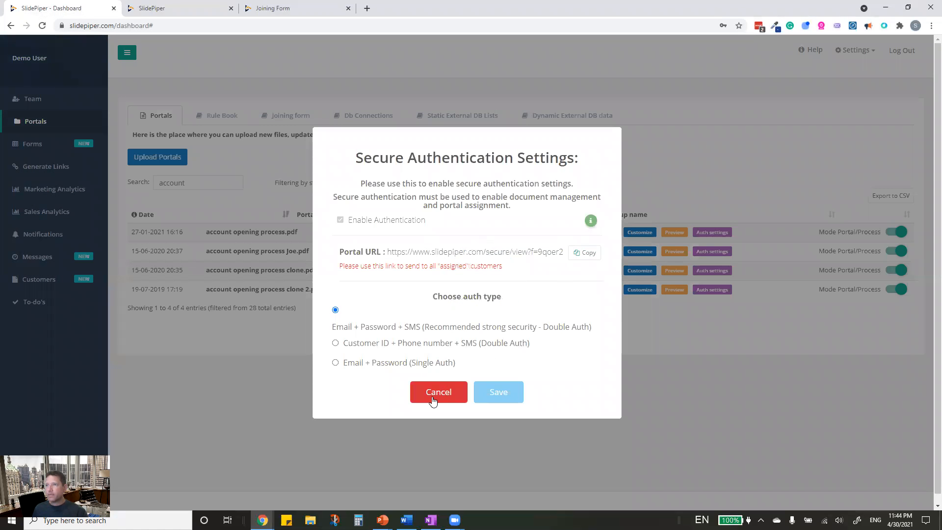
left_click(866, 170)
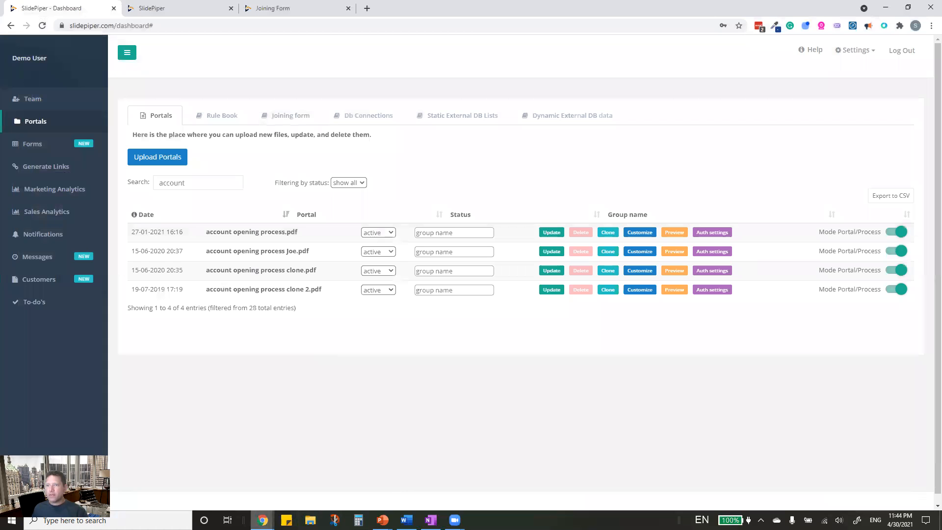
mouse_move(262, 520)
left_click(398, 470)
key("ctrl+v")
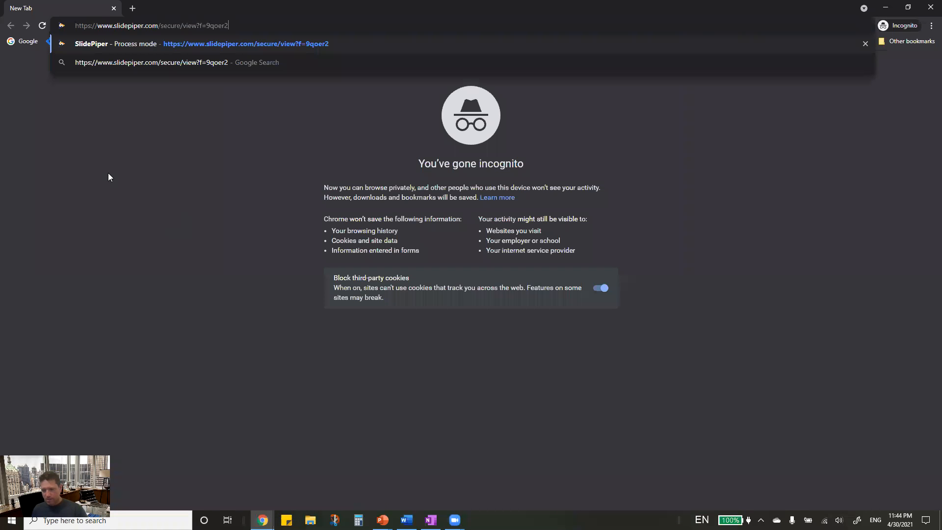
key("Return")
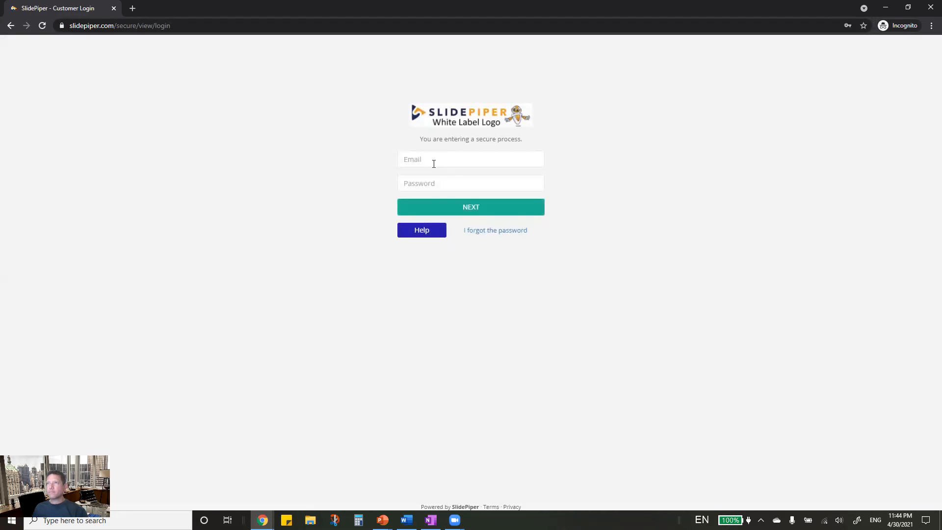
- Enter the login e-mail and account password and attempt to sign in
left_click(434, 161)
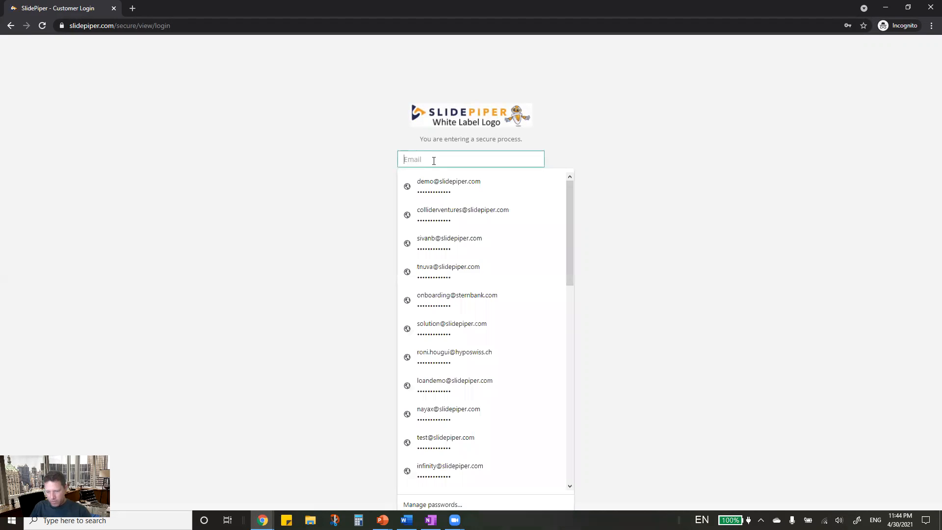
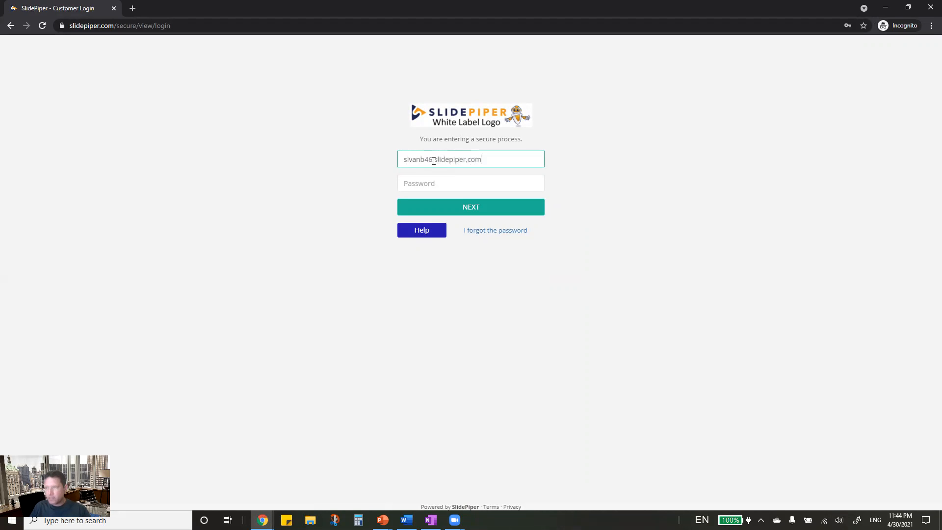
left_click(428, 179)
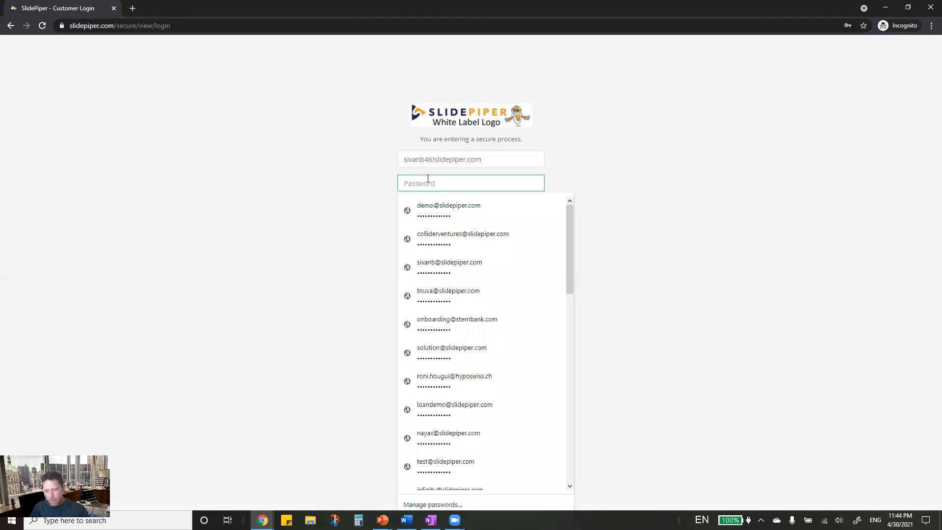
type("s")
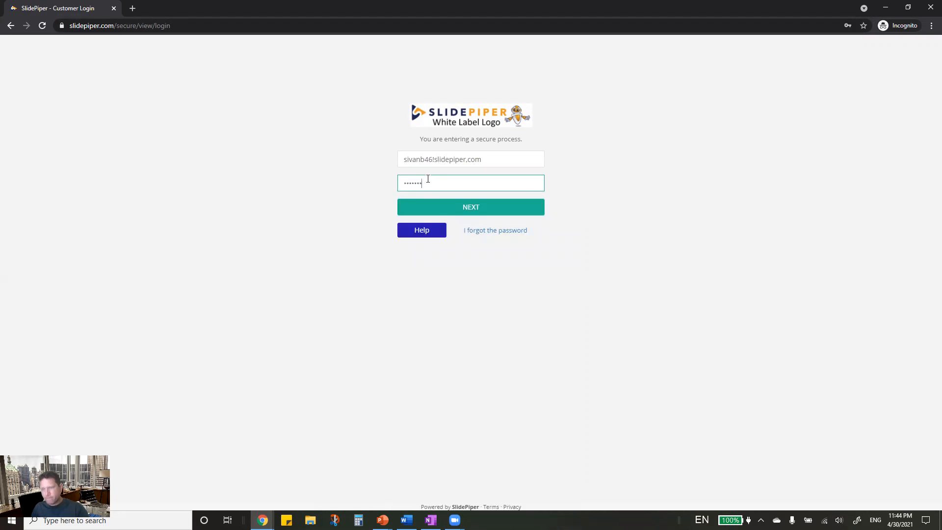
left_click(472, 205)
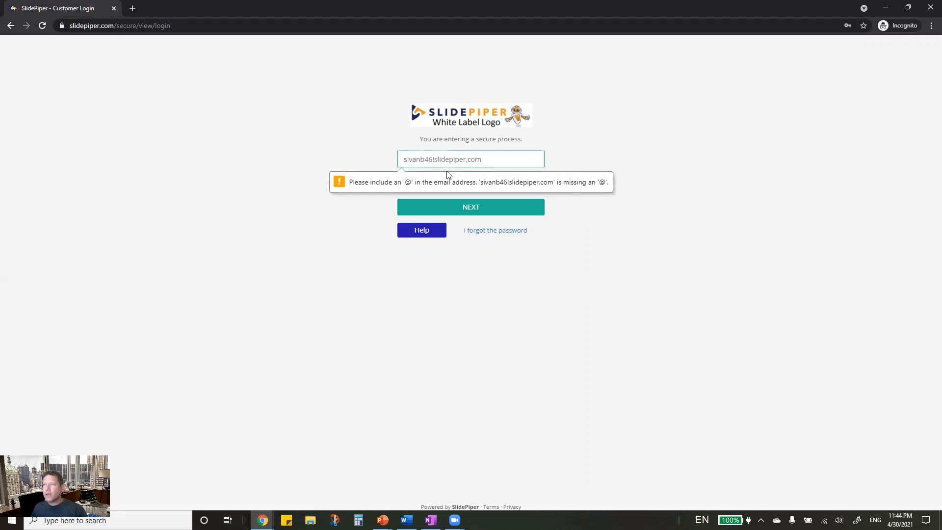
- Correct the e-mail by adding the missing '@' and retry signing in
left_click(434, 160)
left_click(434, 160)
type("2")
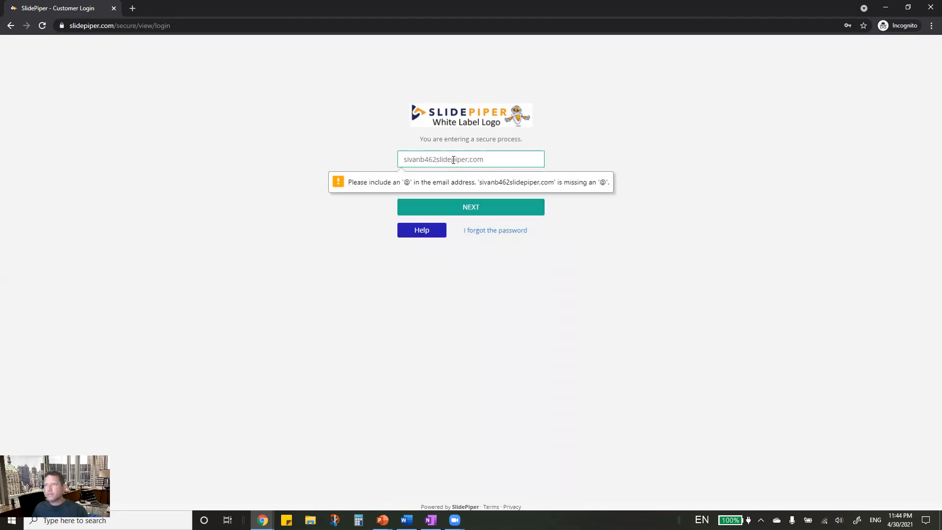
key("BackSpace")
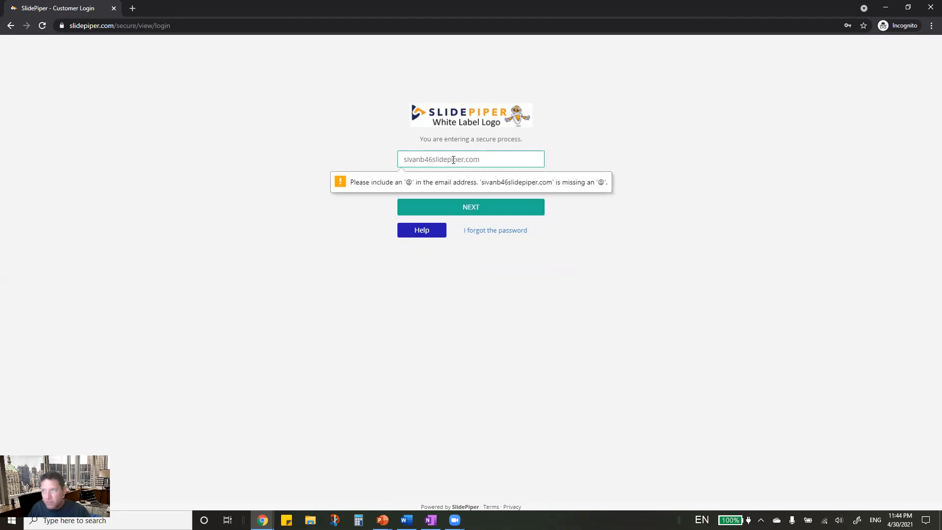
type("@")
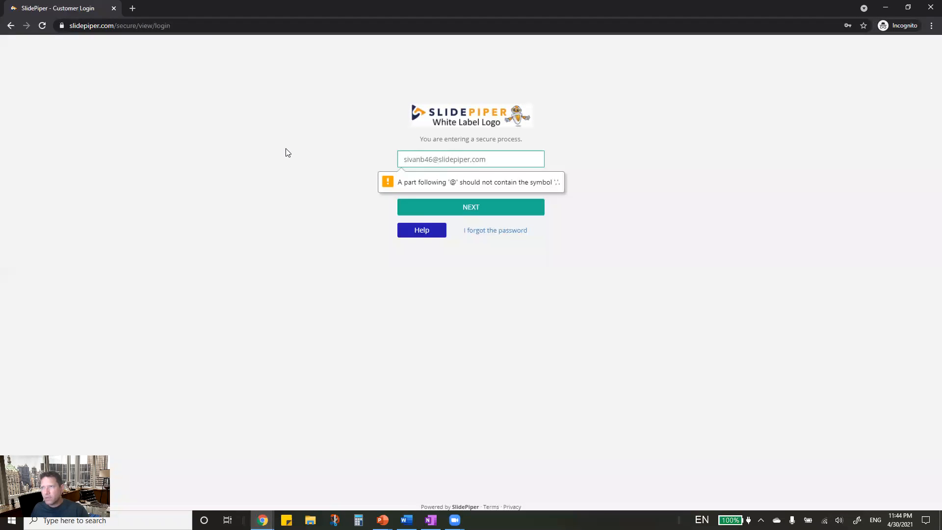
left_click(288, 152)
left_click(467, 210)
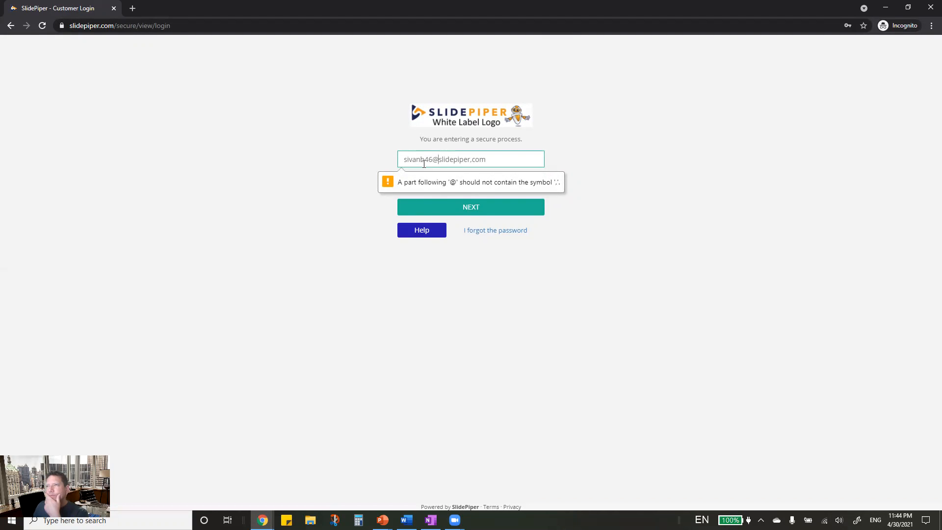
- Remove the stray comma from the e-mail domain, sign in, and validate the SMS verification code
left_click(518, 162)
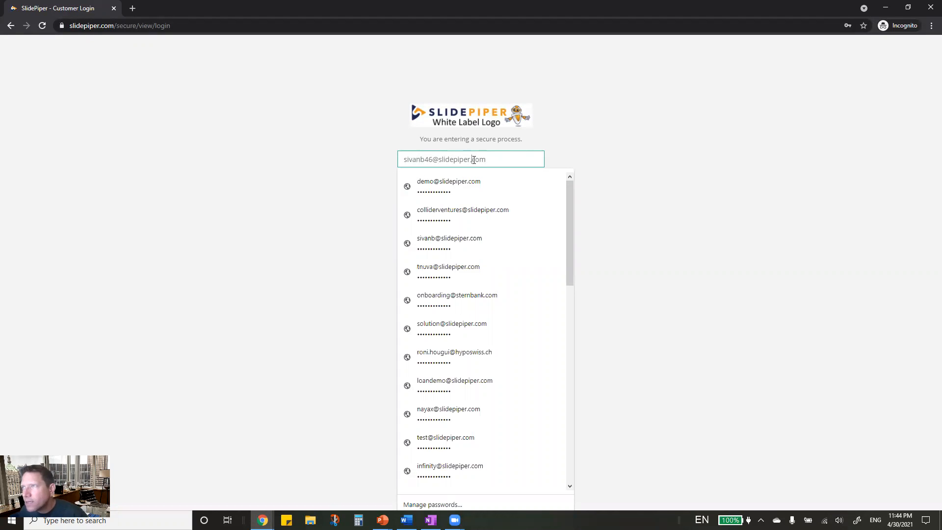
left_click(473, 160)
key("BackSpace")
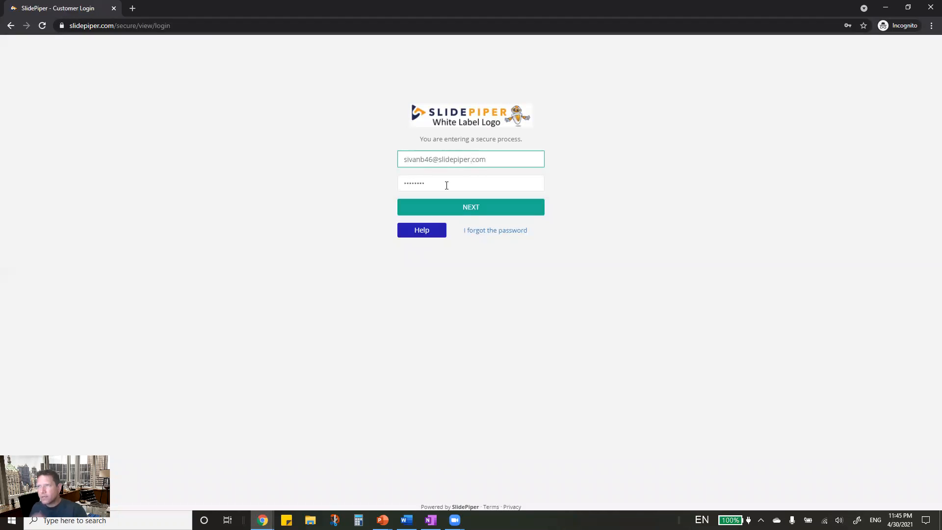
left_click(469, 209)
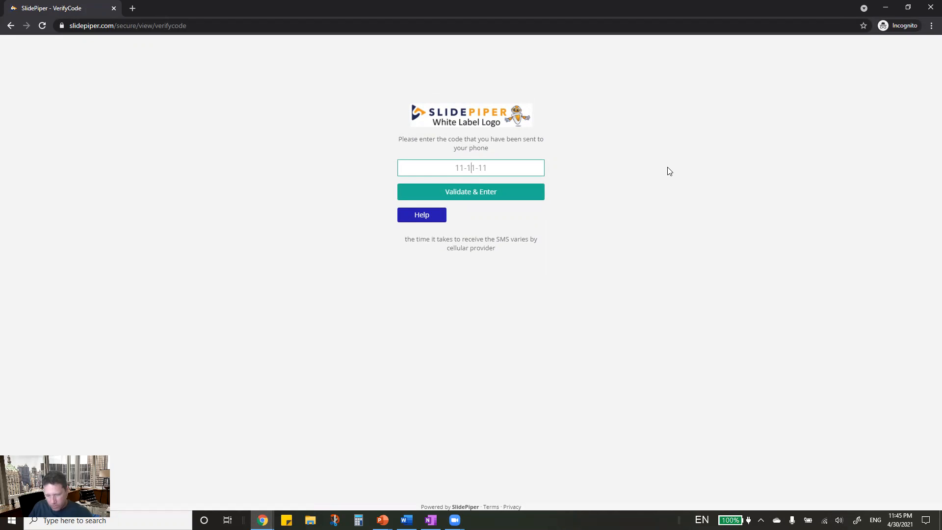
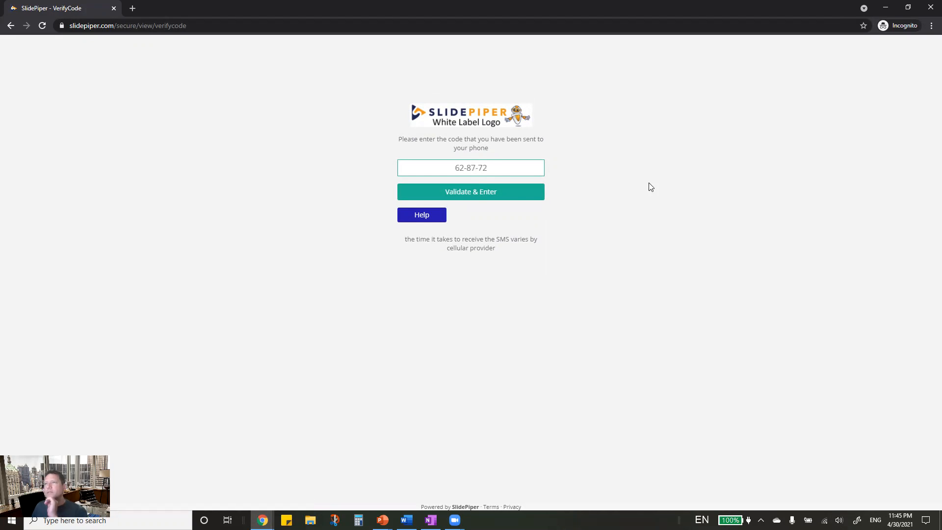
left_click(526, 196)
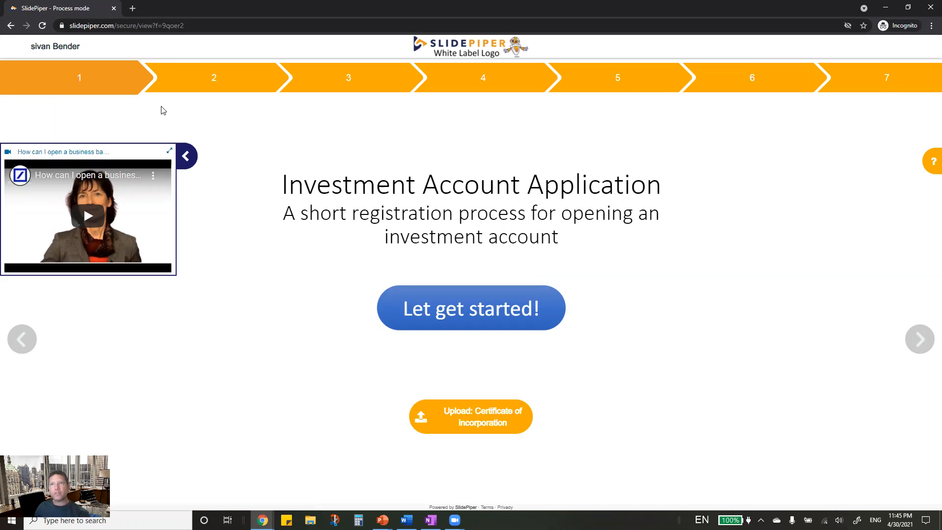
- Pause the step 1 intro video and advance to the step 2 Personal Details form
left_click(236, 86)
left_click(113, 92)
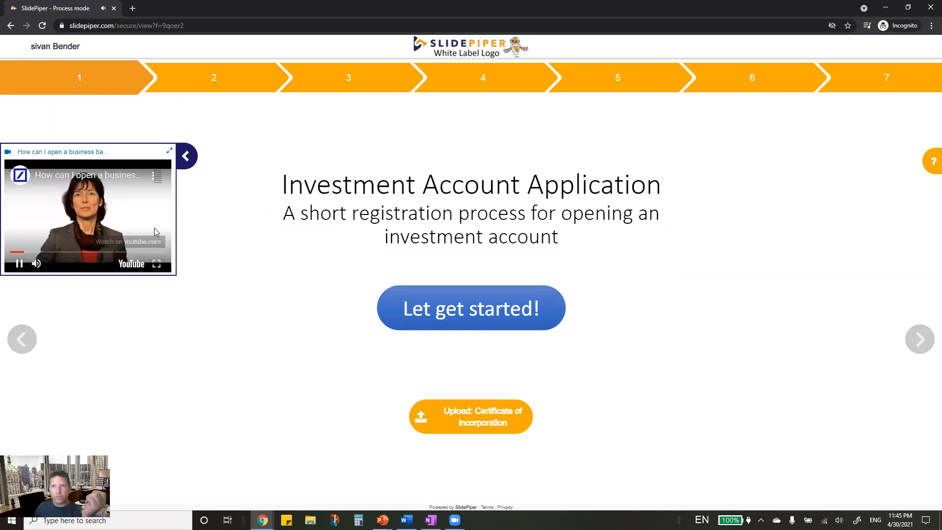
left_click(18, 264)
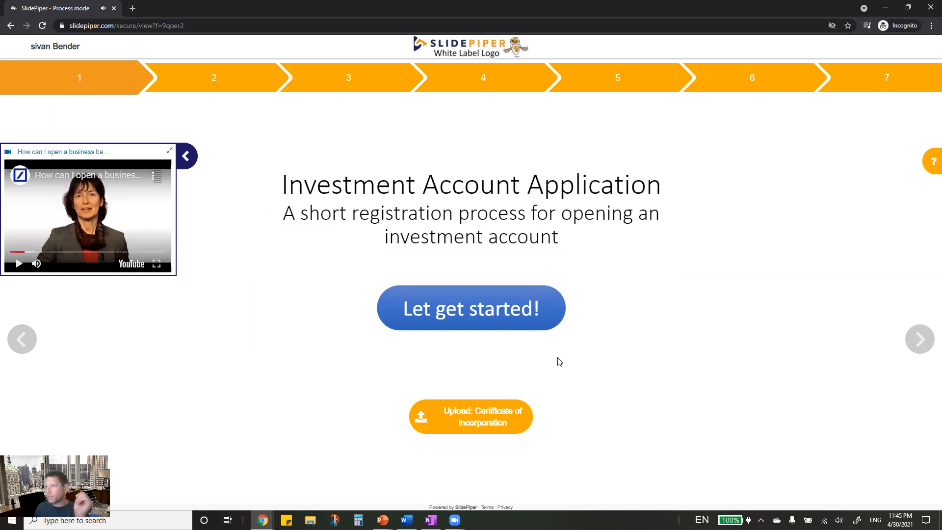
left_click(914, 351)
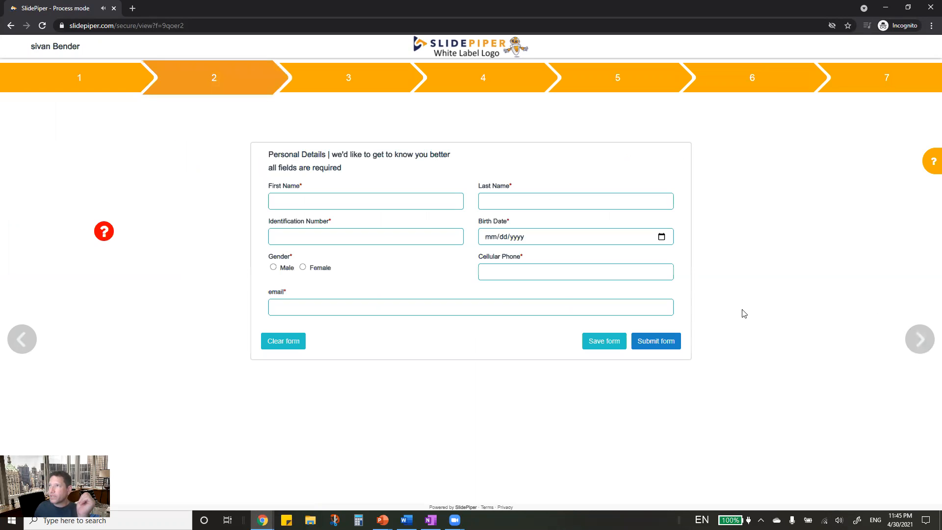
- Autofill the name and contact fields, enter the identification number, and set gender to Male
left_click(321, 197)
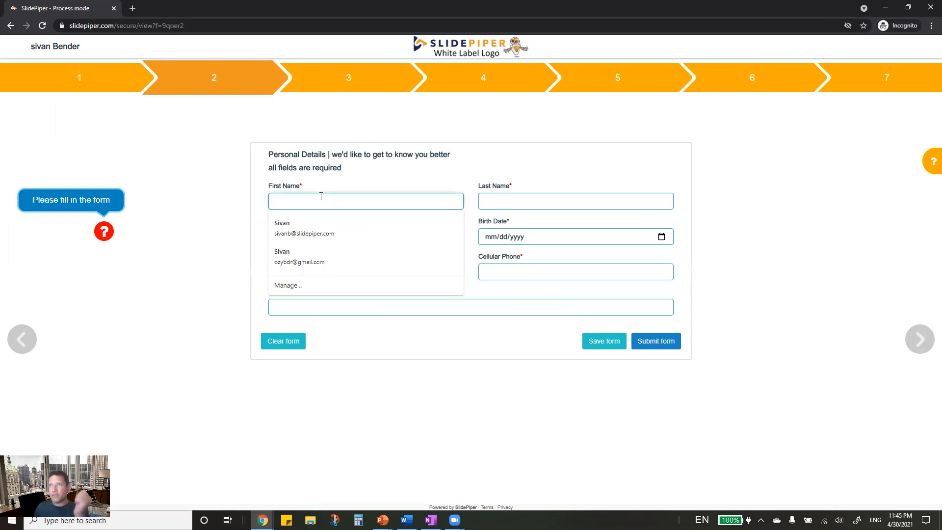
left_click(294, 224)
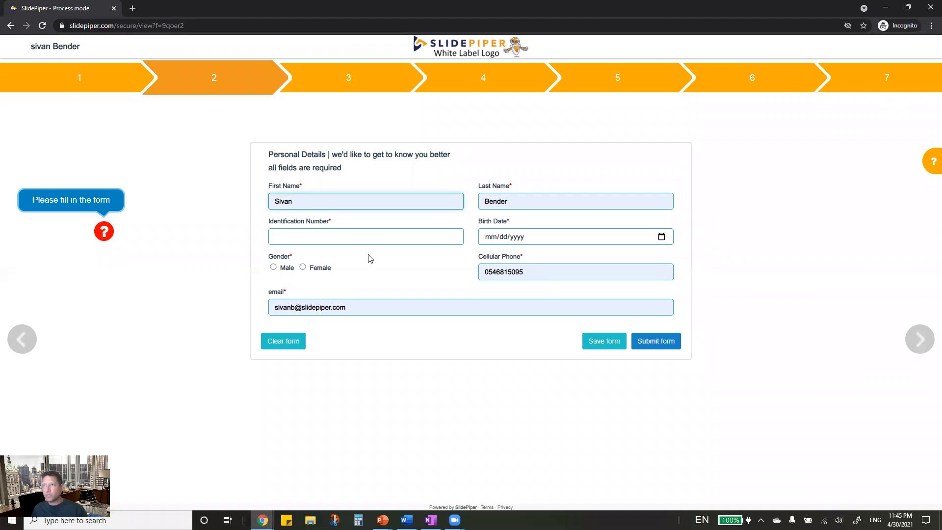
left_click(294, 239)
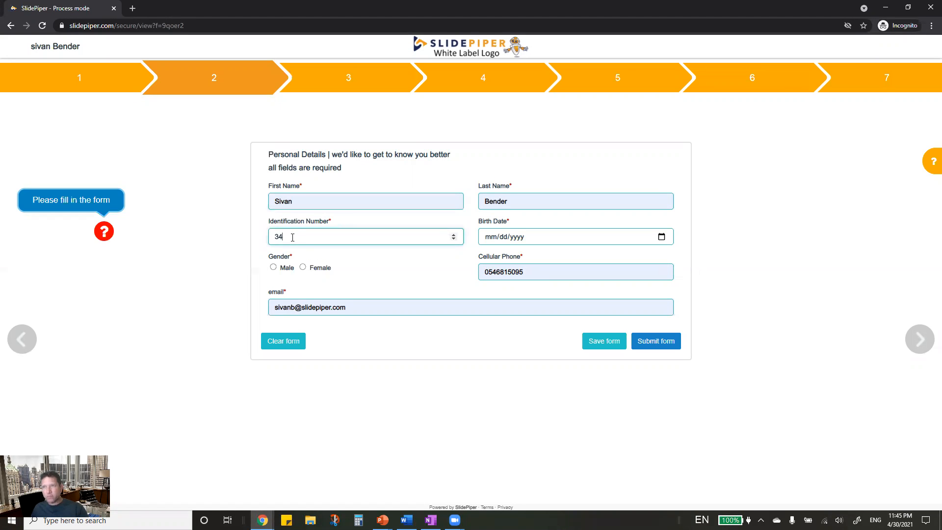
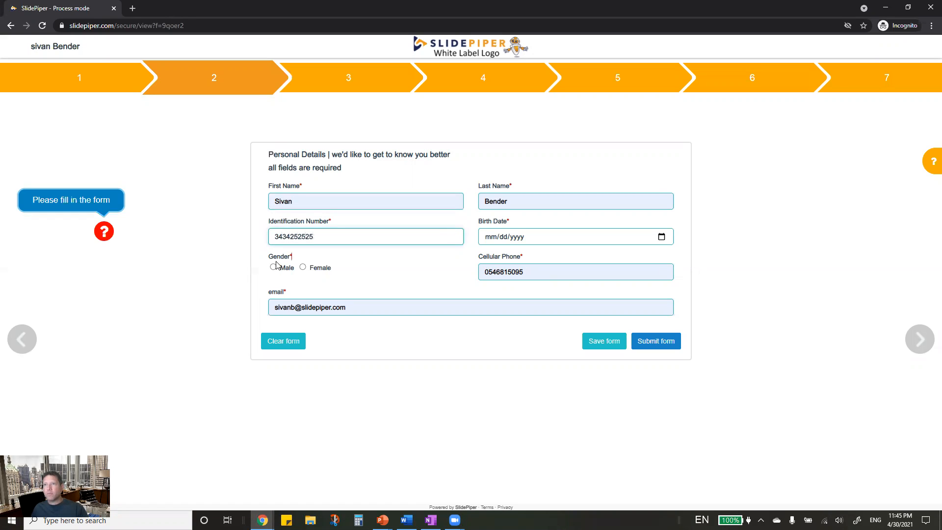
left_click(274, 267)
- Fix the e-mail address, save the form's progress, and attempt to submit it
left_click(299, 306)
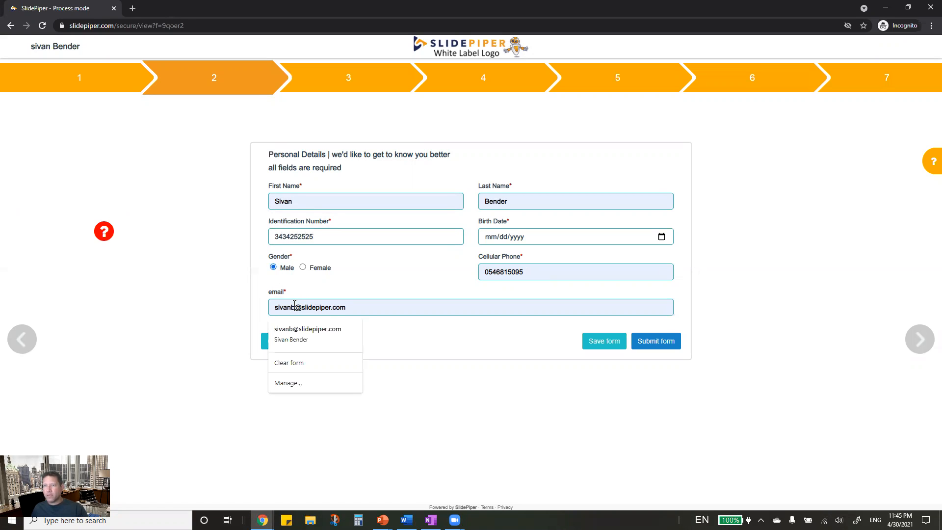
type("46")
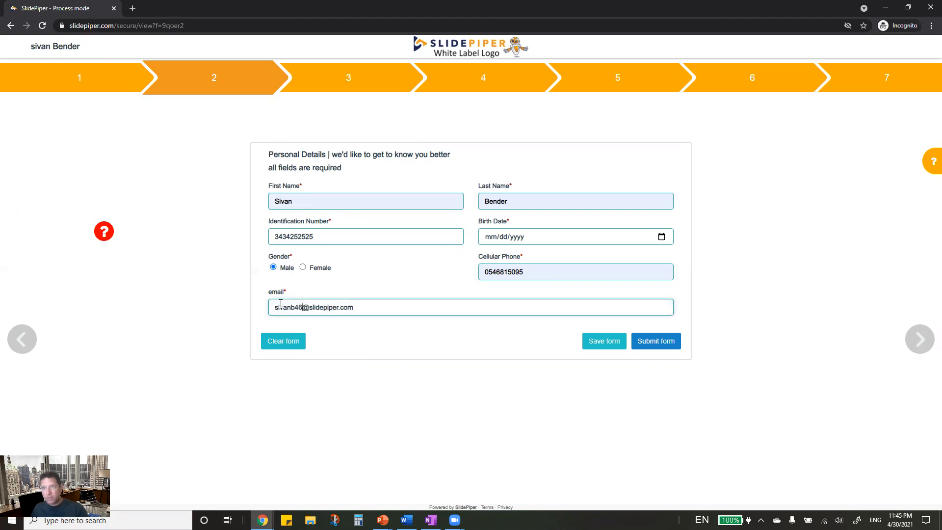
left_click(229, 303)
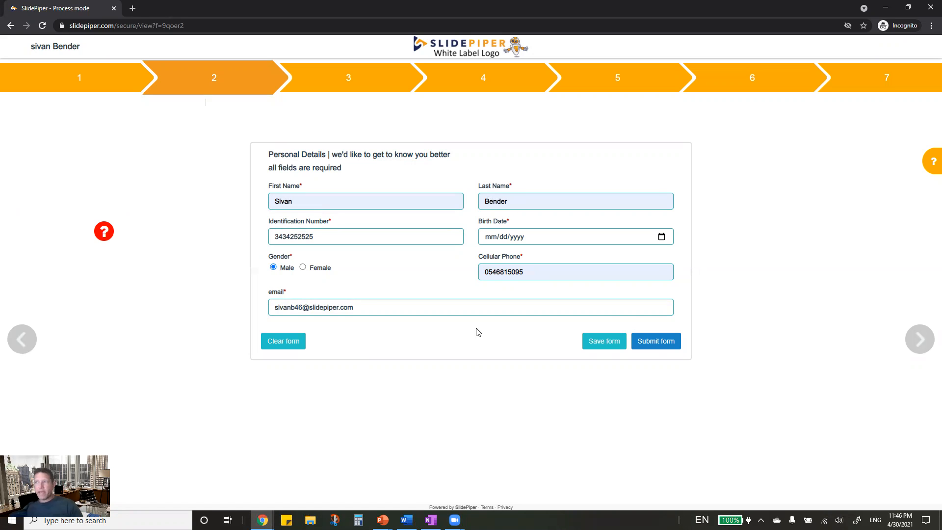
left_click(604, 342)
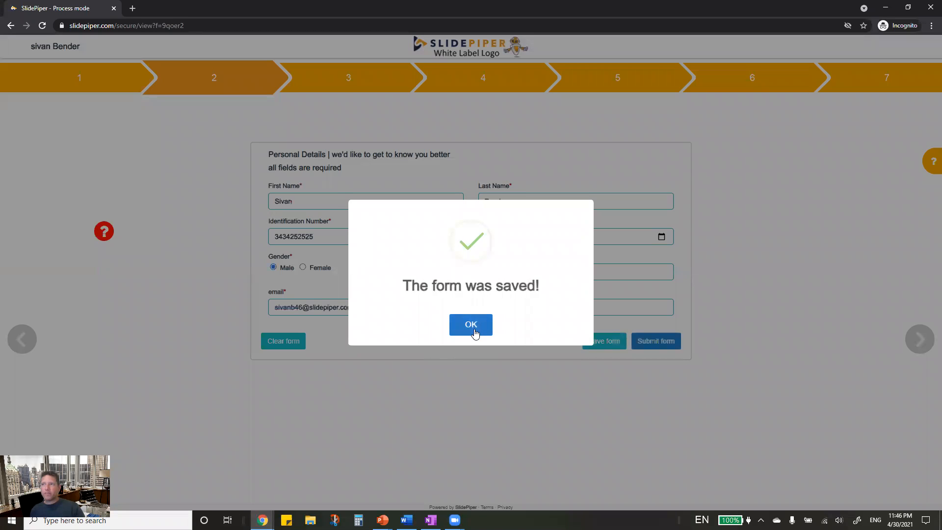
left_click(475, 333)
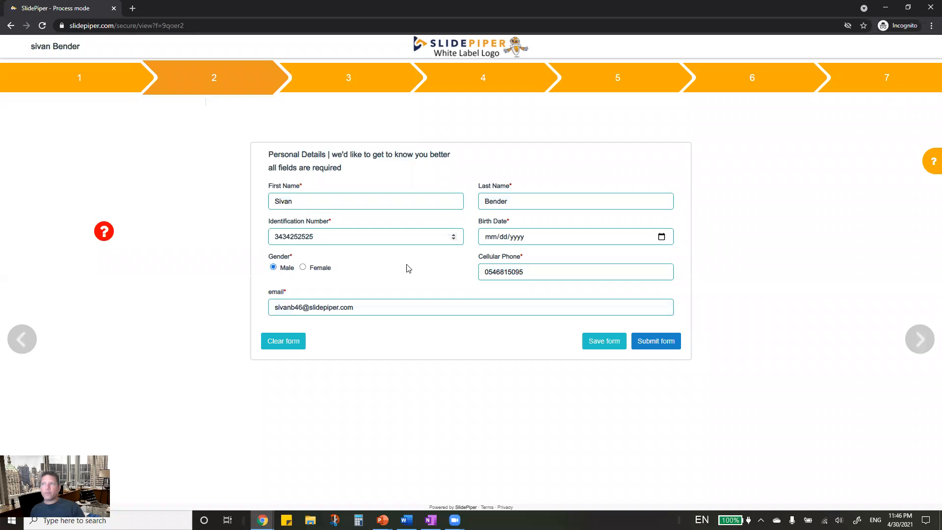
left_click(667, 343)
left_click(501, 329)
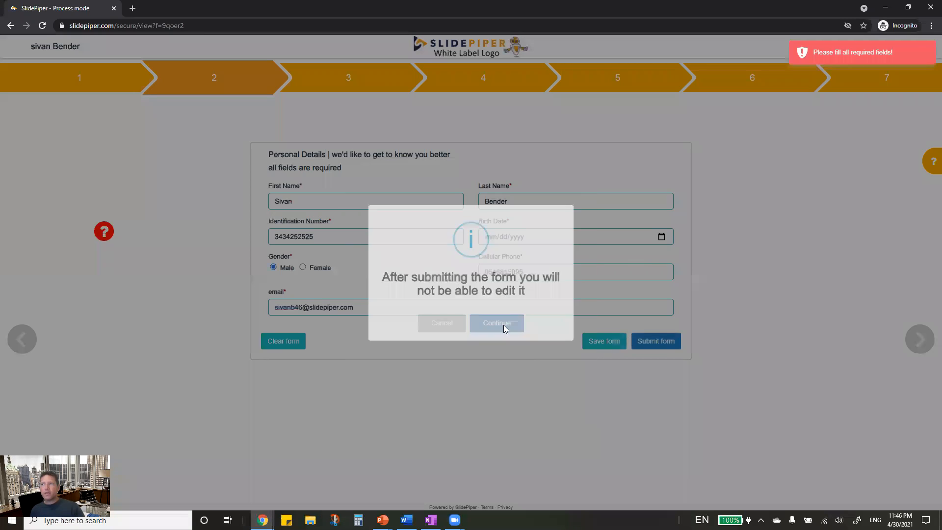
- Pick a birth date from the calendar and submit the form successfully, moving to step 3
left_click(519, 237)
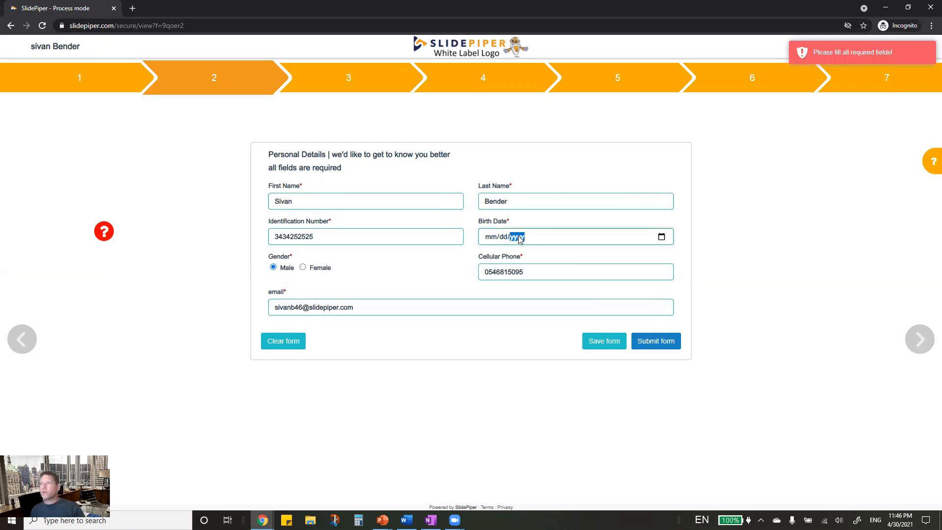
left_click(660, 239)
left_click(518, 342)
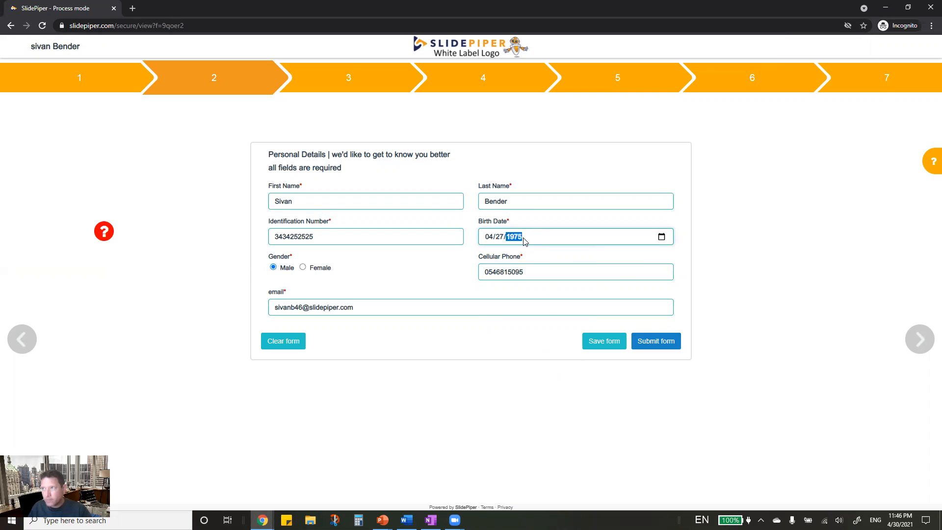
left_click(661, 345)
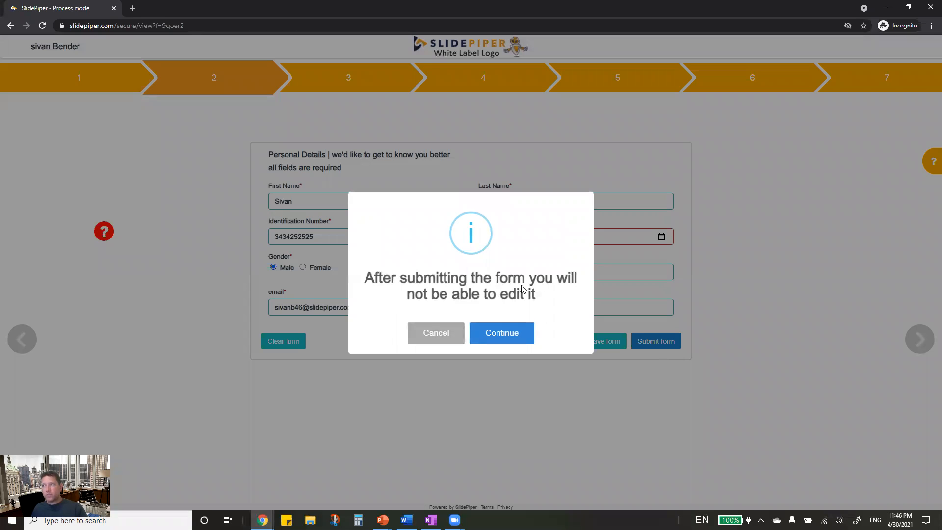
left_click(523, 333)
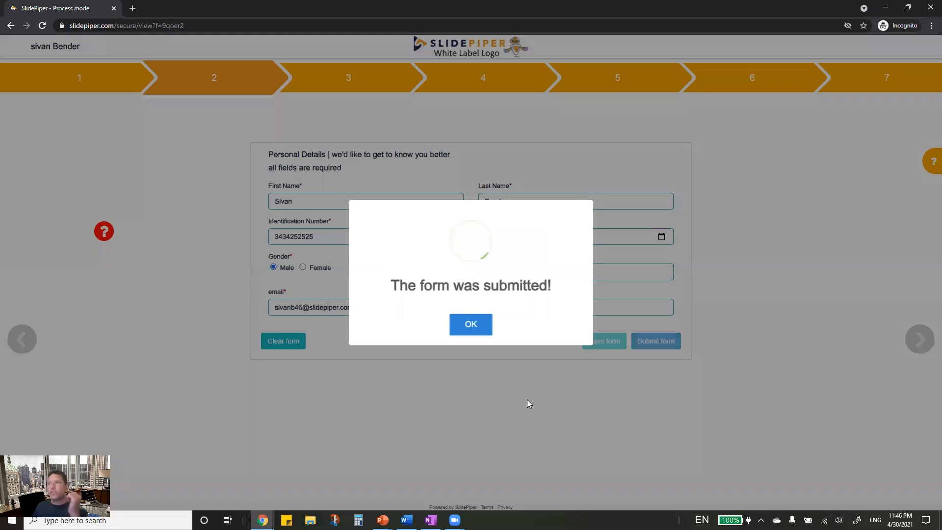
left_click(465, 332)
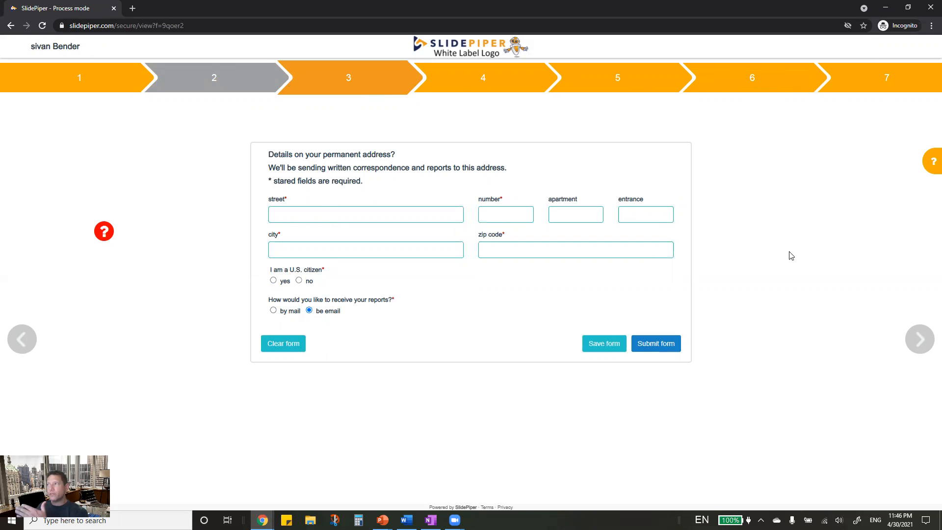
- Open Chrome's three-dot main menu over the step 3 address form, then close it
left_click(931, 26)
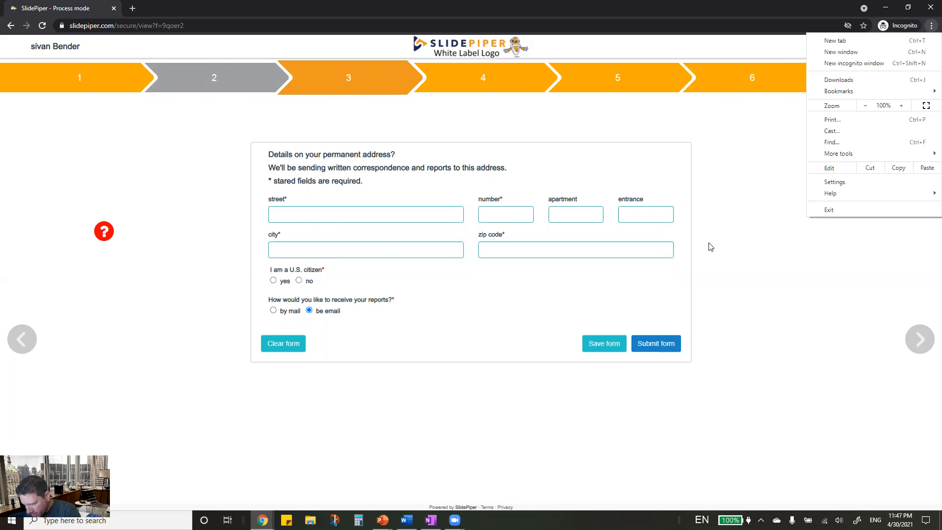
left_click(798, 330)
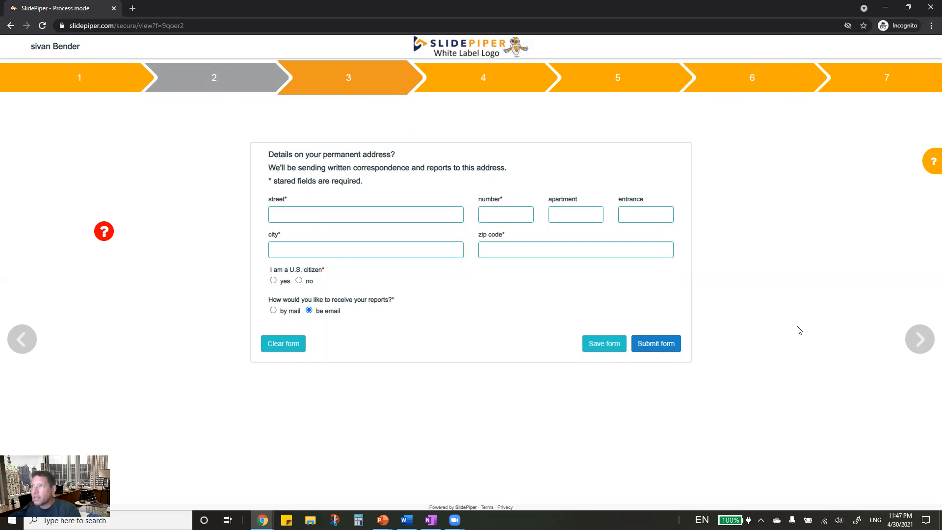
- Reload the customer form in DevTools' iPhone X device emulation
key("ctrl+shift+i")
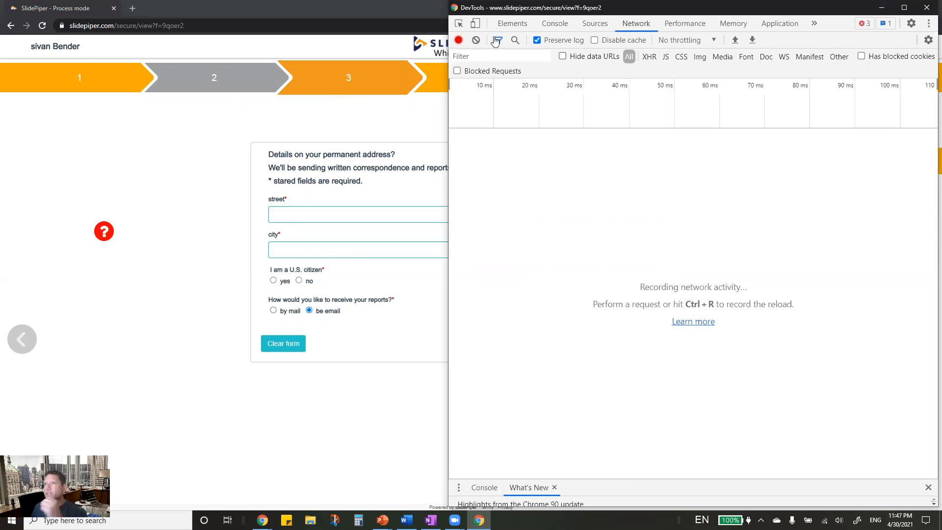
left_click(475, 23)
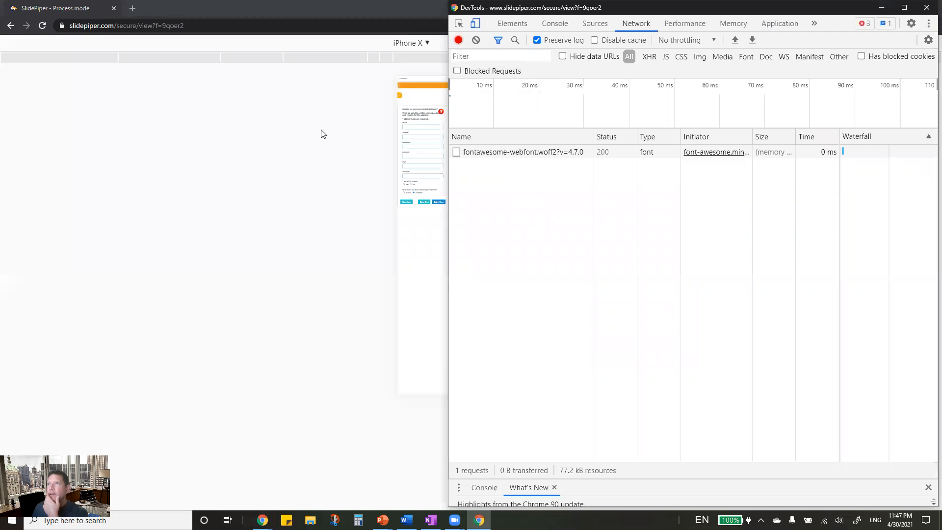
left_click(293, 152)
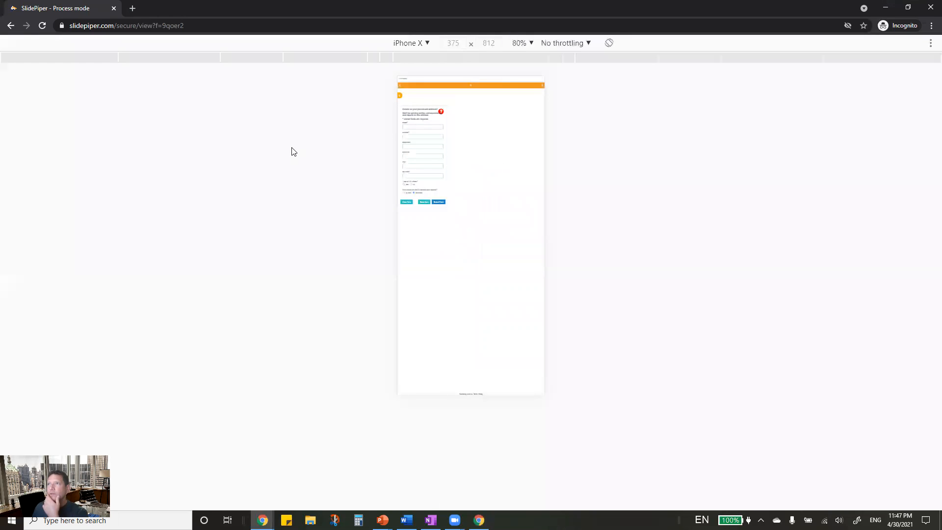
left_click(41, 28)
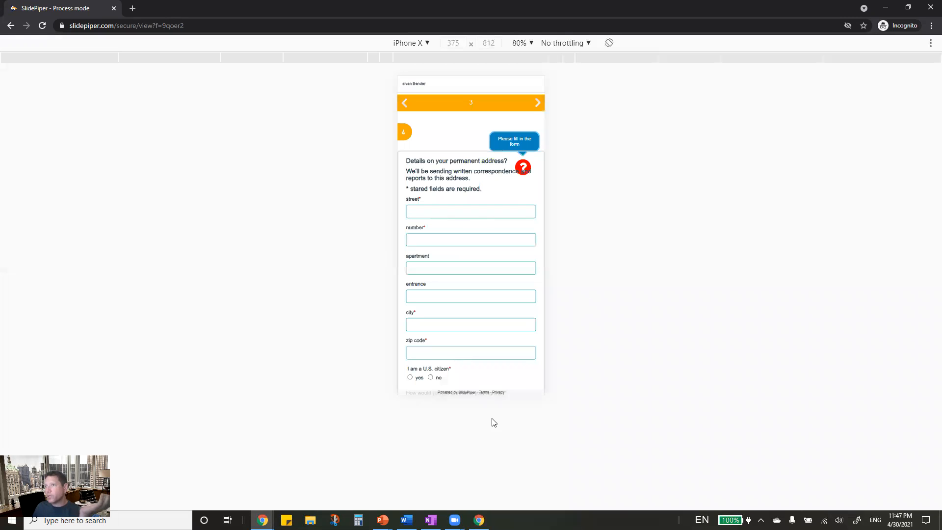
scroll(480, 293, "down", 3)
scroll(479, 274, "up", 3)
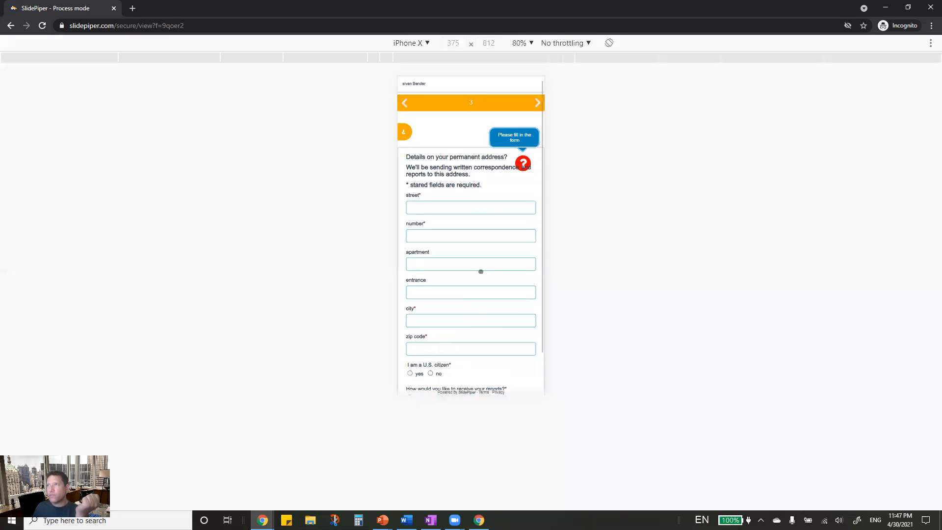
- Advance the form to page 5, Subsequent deposits, and draw a signature
left_click(537, 104)
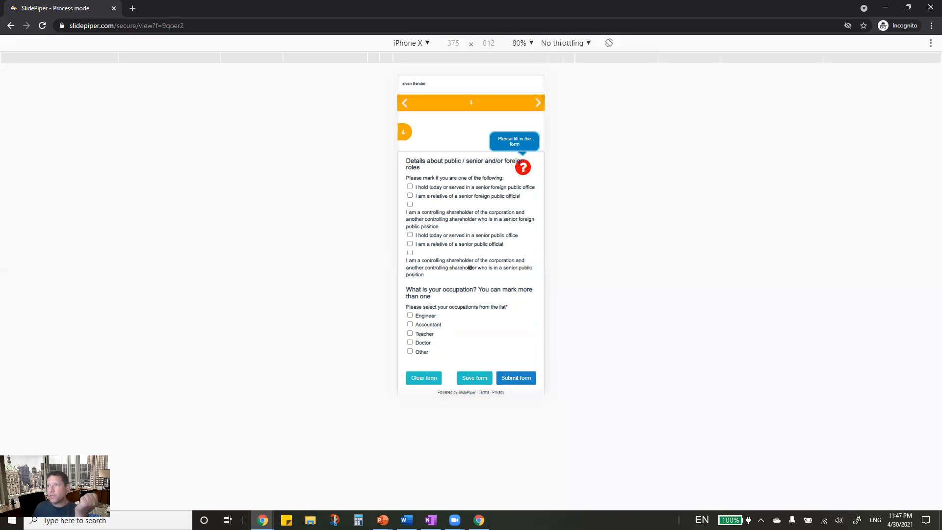
left_click(538, 103)
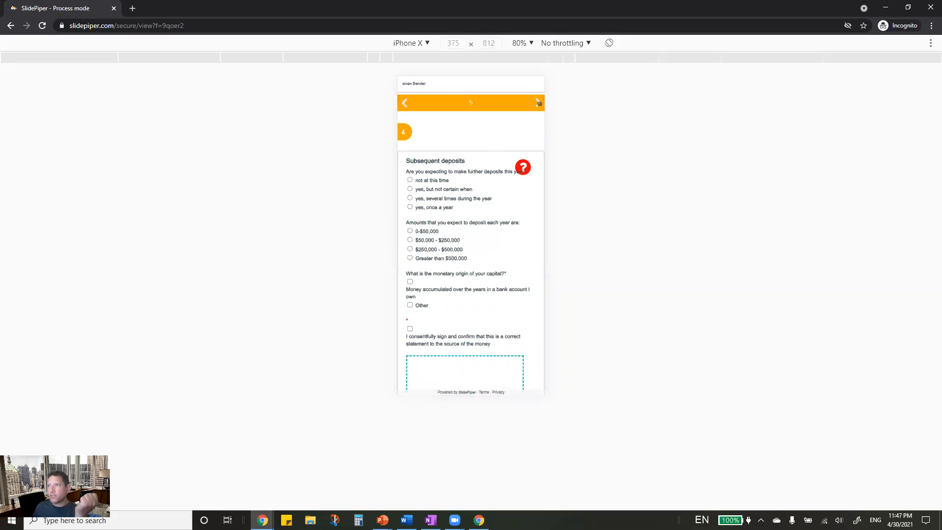
scroll(478, 360, "down", 1)
scroll(477, 360, "down", 1)
left_click_drag(475, 311, 544, 273)
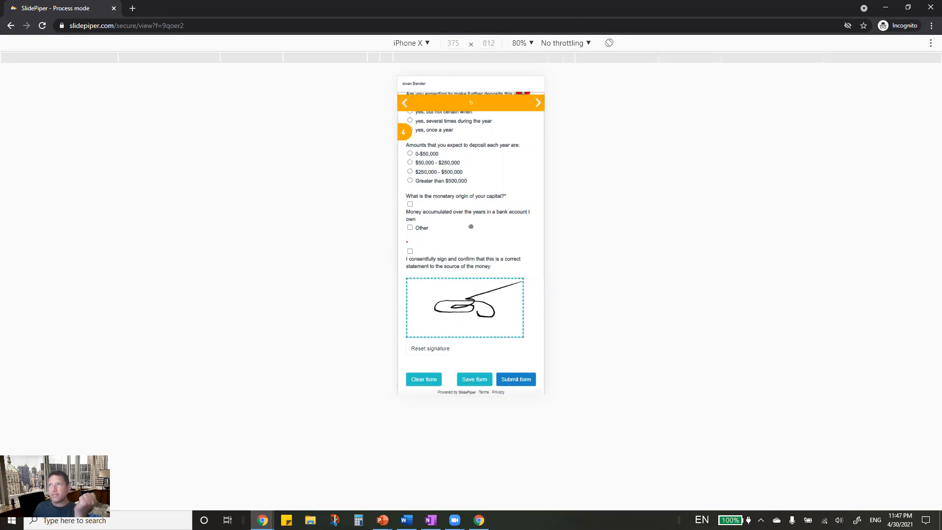
scroll(471, 227, "up", 2)
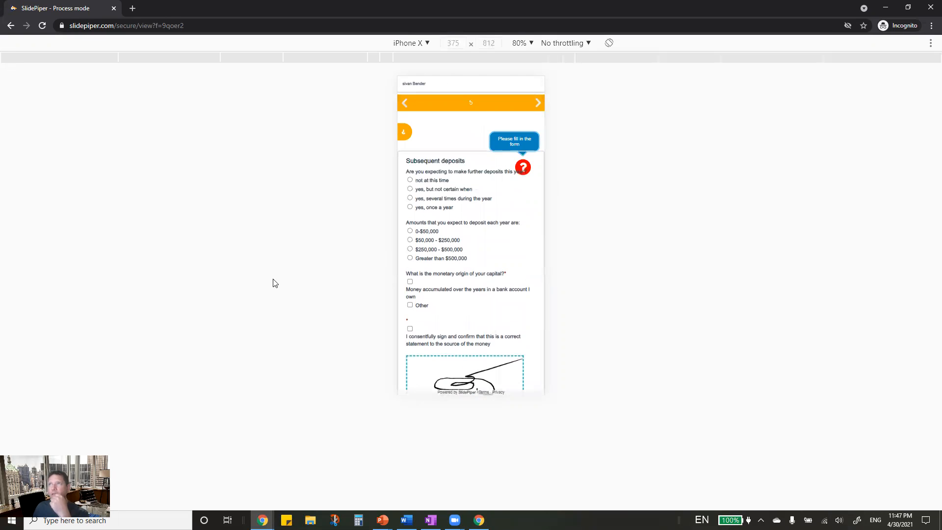
- Turn off phone emulation, close DevTools, and reload the page at desktop width
left_click(429, 43)
left_click(237, 447)
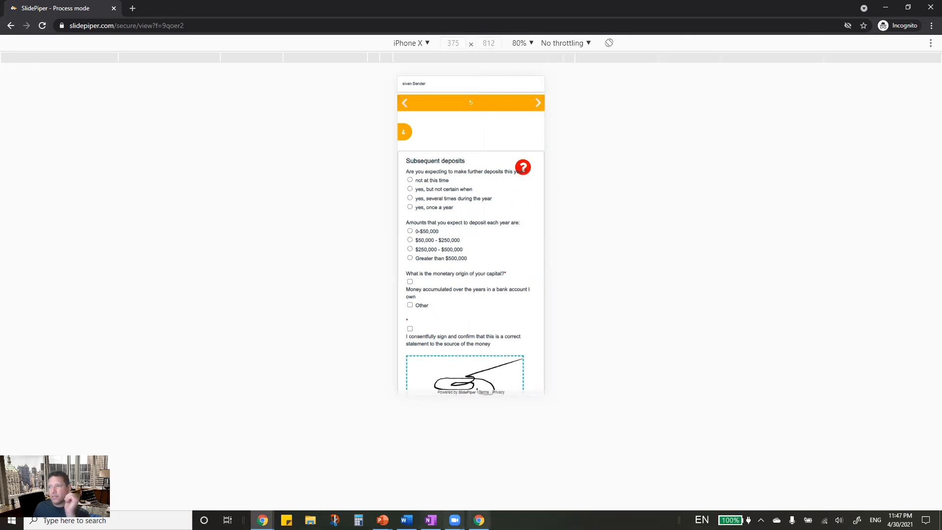
left_click(478, 520)
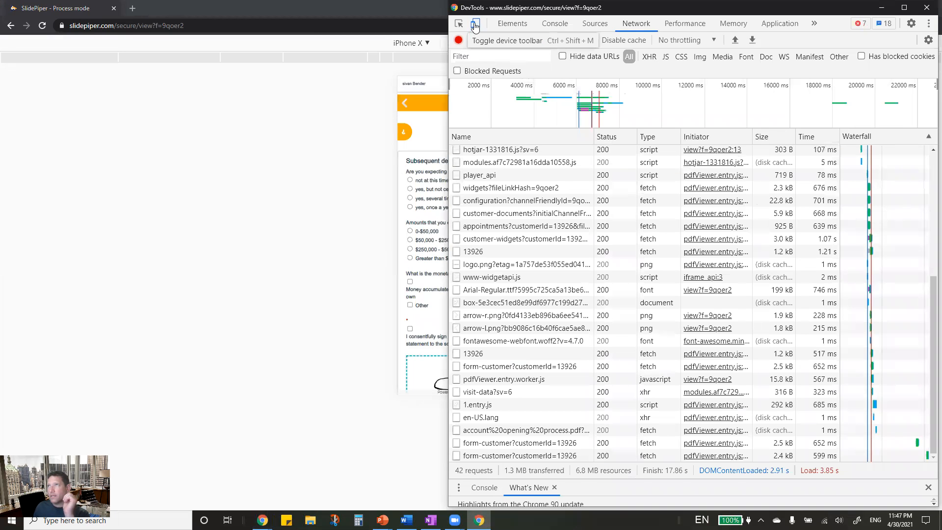
left_click(475, 23)
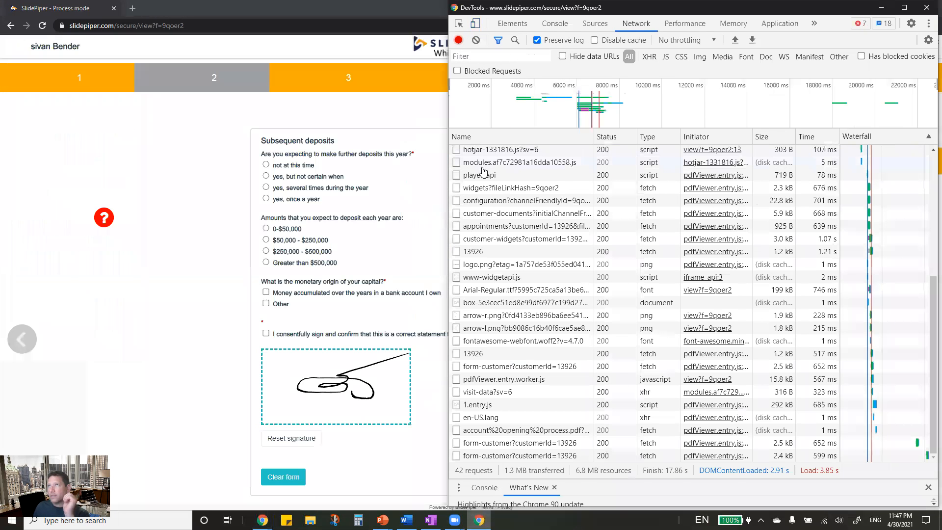
left_click(927, 7)
left_click(42, 26)
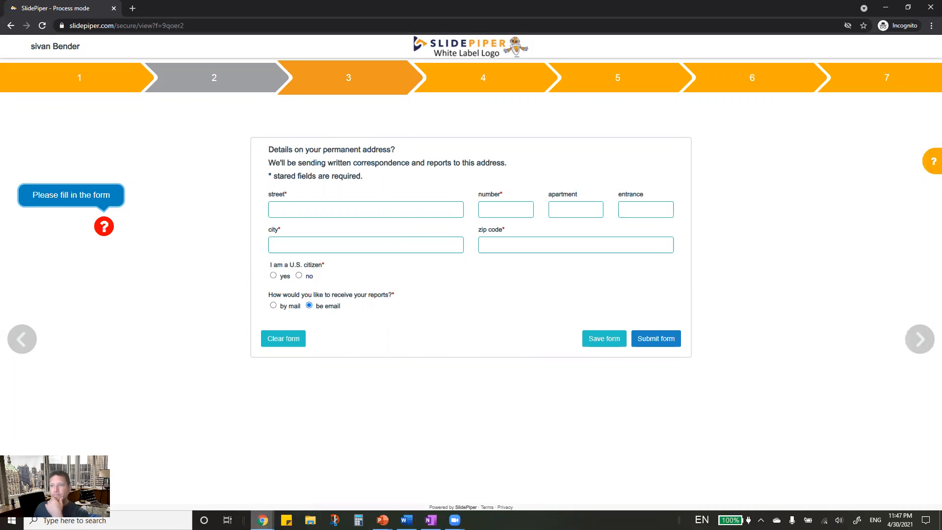
- Bring the SlidePiper Dashboard window back to front from the Chrome taskbar
mouse_move(263, 520)
left_click(221, 480)
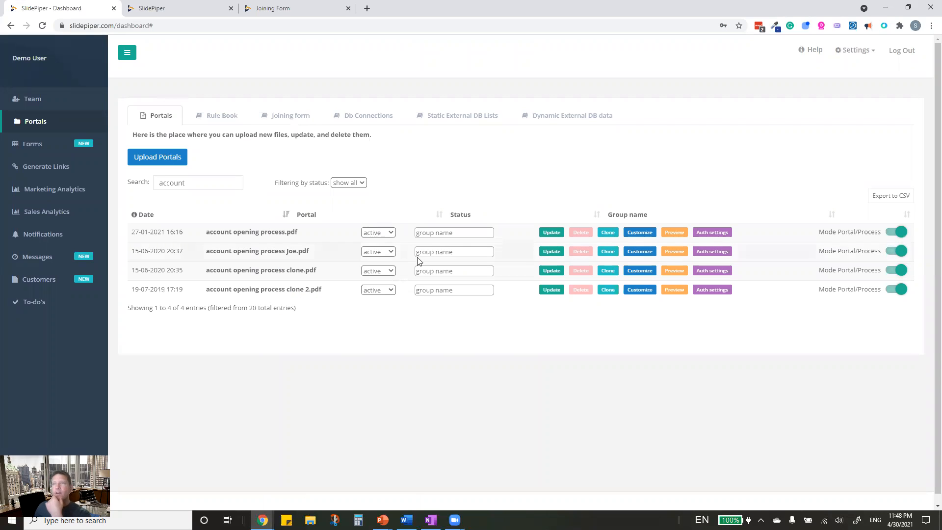
- Look at the Rule Book tab briefly, then log out of the dashboard
left_click(226, 114)
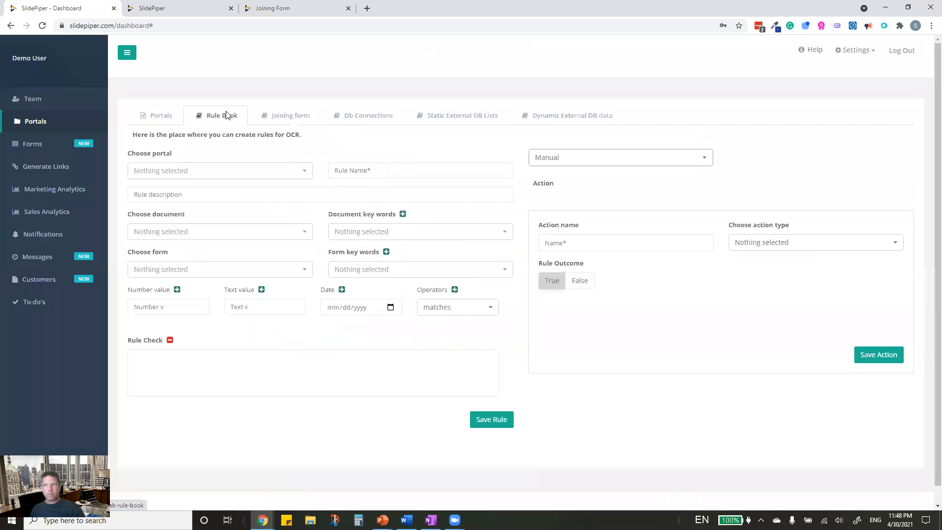
left_click(903, 51)
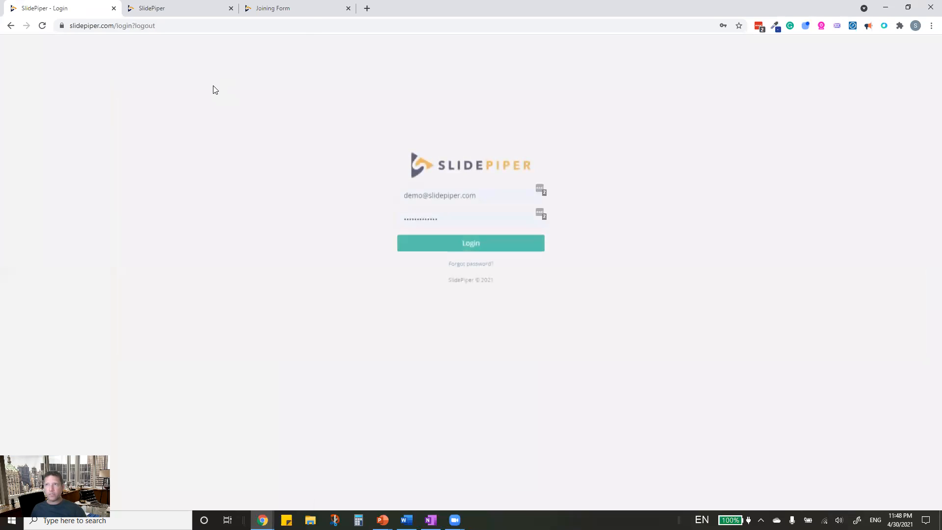
- Sign in with a different saved admin login chosen from Chrome's autofill list
left_click(486, 197)
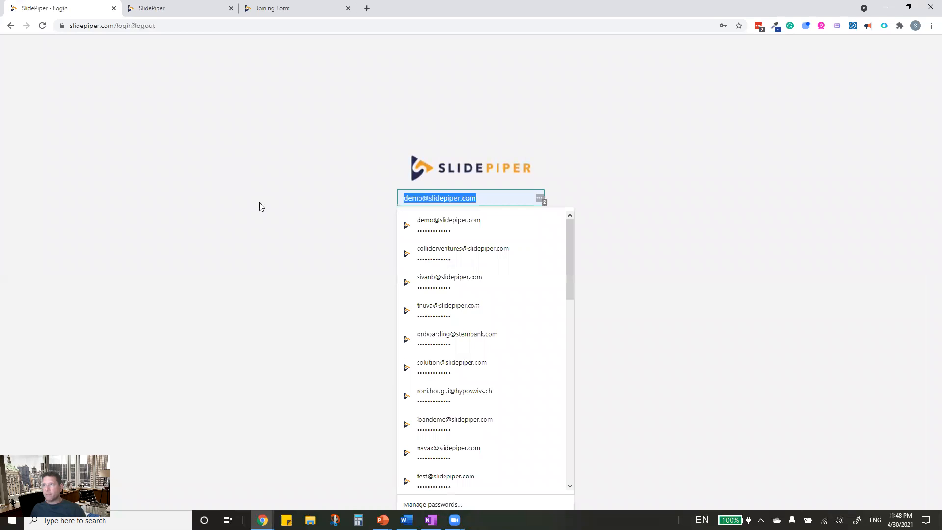
left_click(451, 255)
left_click(445, 244)
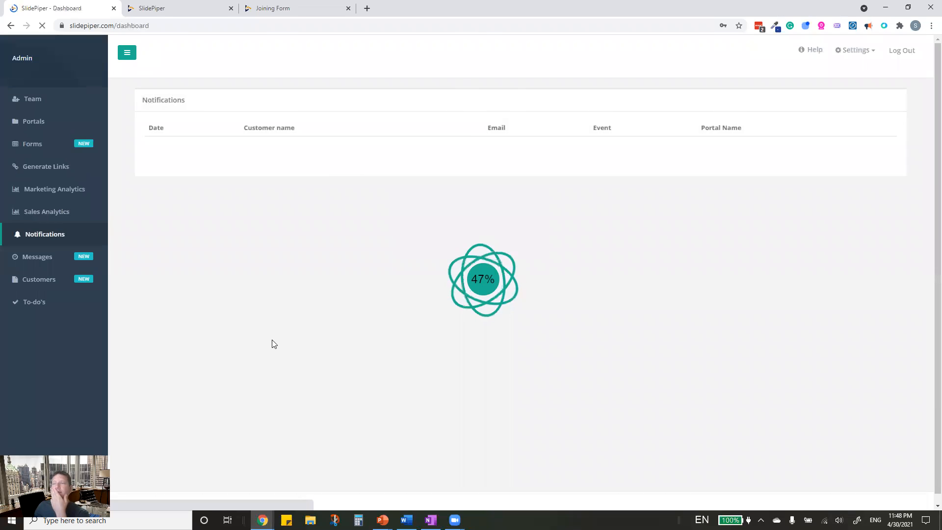
- In Portals > Rule Book, edit the third rule, 'Customer has a digital wallet'
left_click(47, 127)
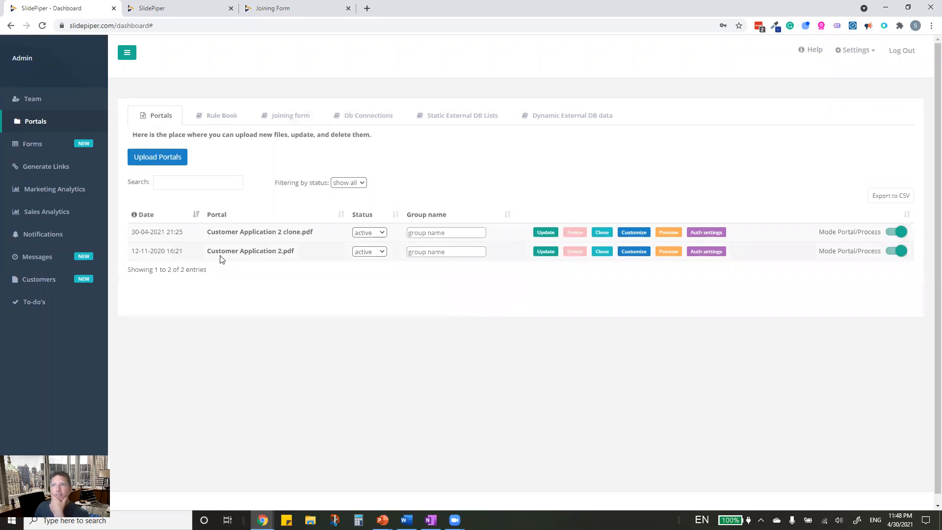
left_click(226, 118)
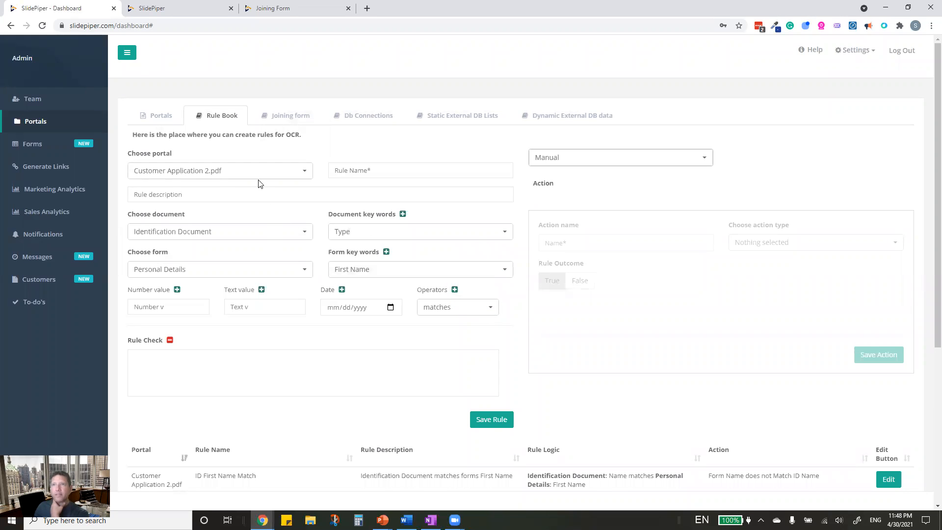
scroll(411, 311, "down", 5)
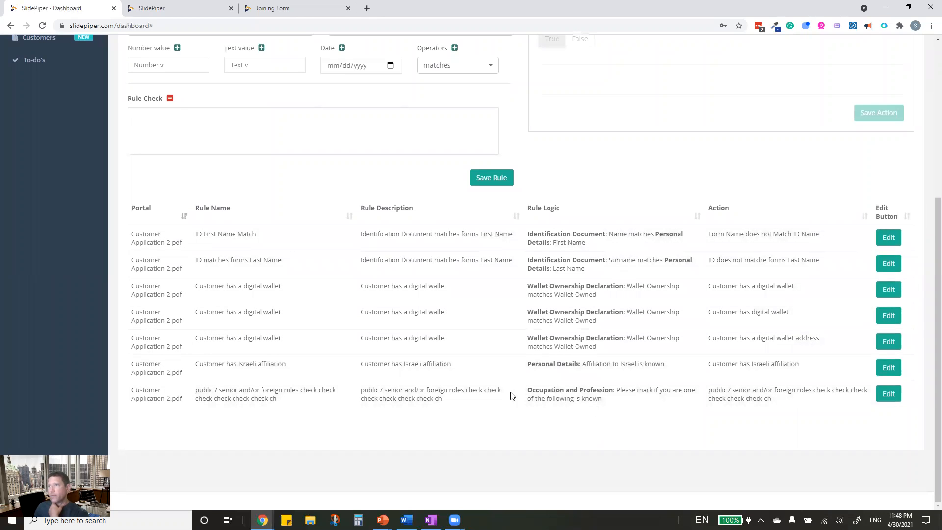
scroll(517, 314, "up", 2)
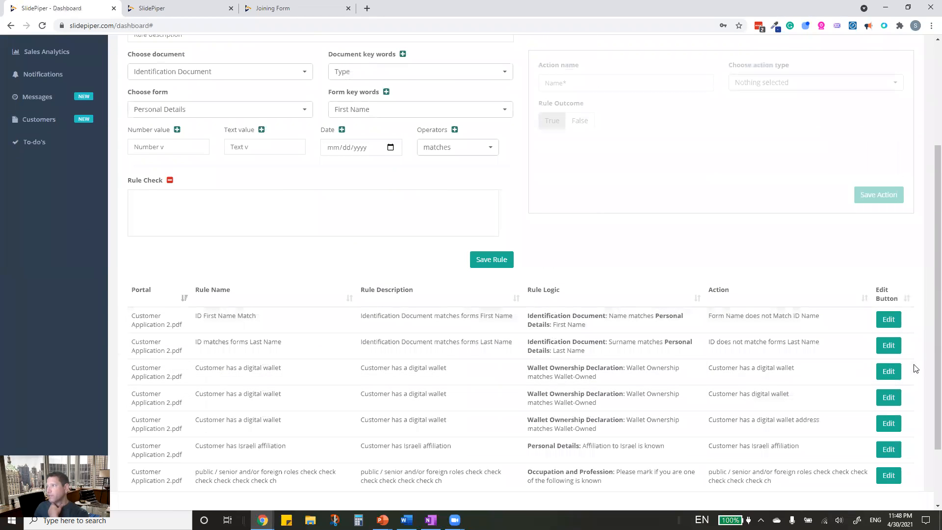
left_click(888, 372)
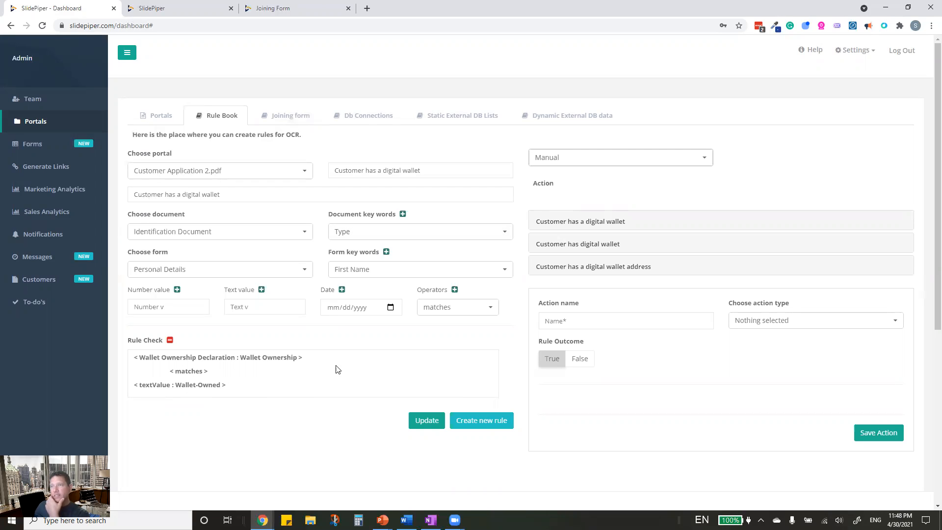
- Expand the digital wallet rule's notification action to review its settings
left_click(603, 224)
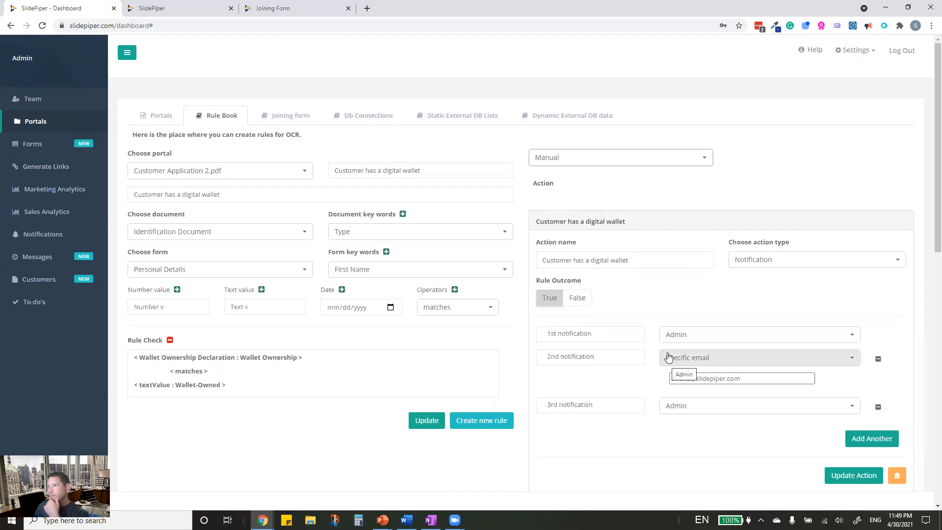
left_click(633, 355)
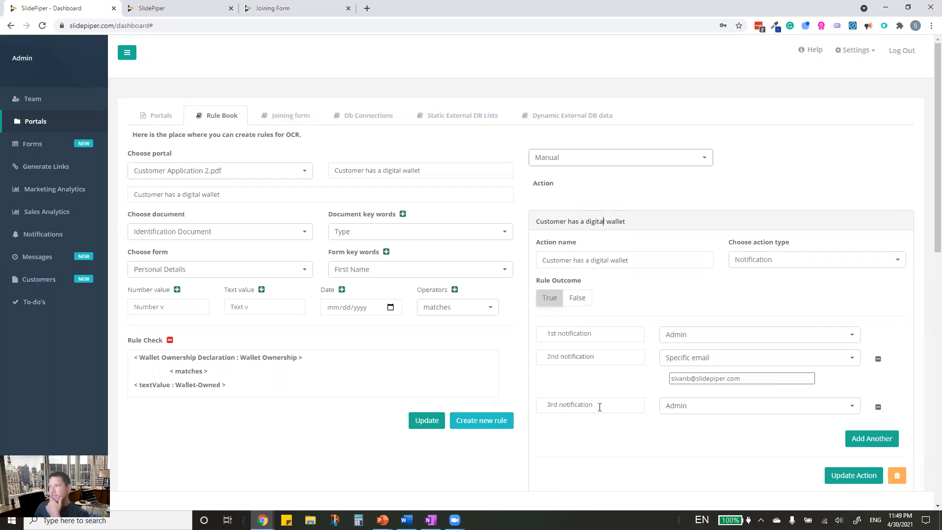
scroll(616, 395, "down", 3)
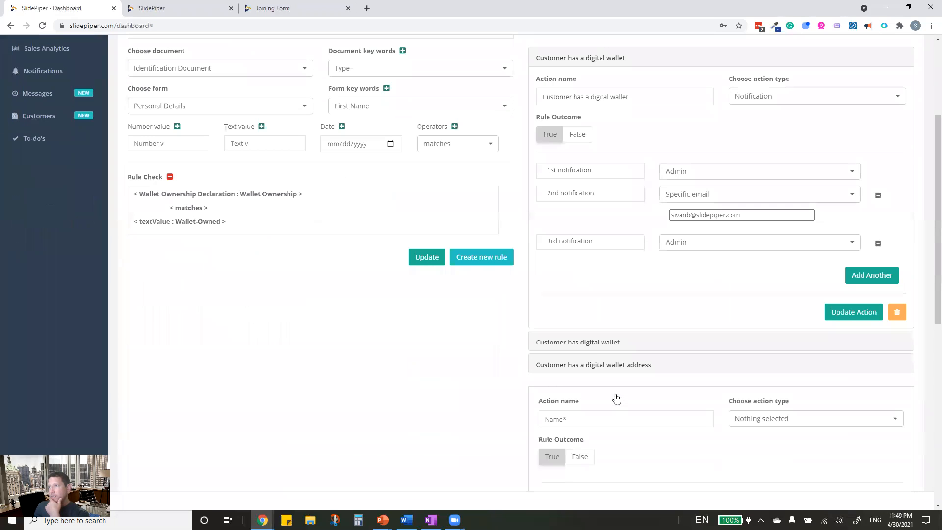
- Expand both Compliance Report insert actions, then load the 'Customer has Israeli affiliation' rule
left_click(603, 343)
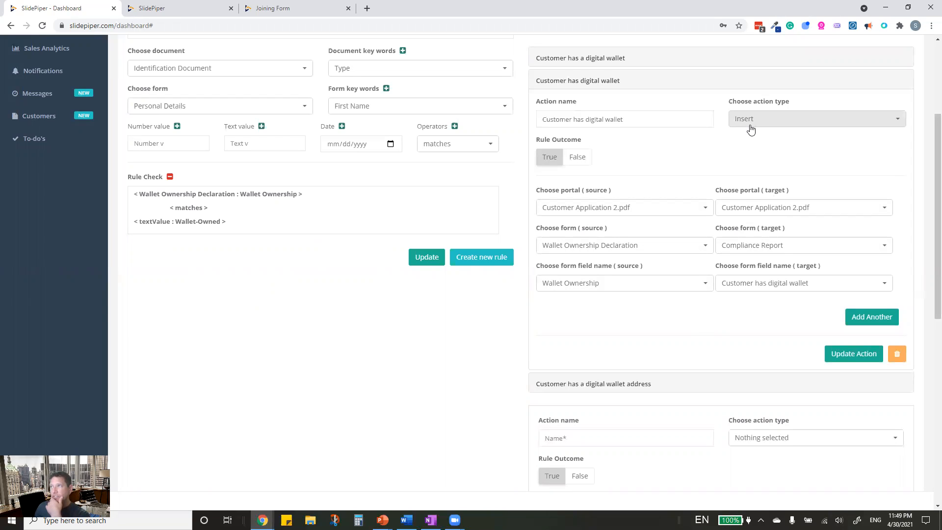
left_click(587, 384)
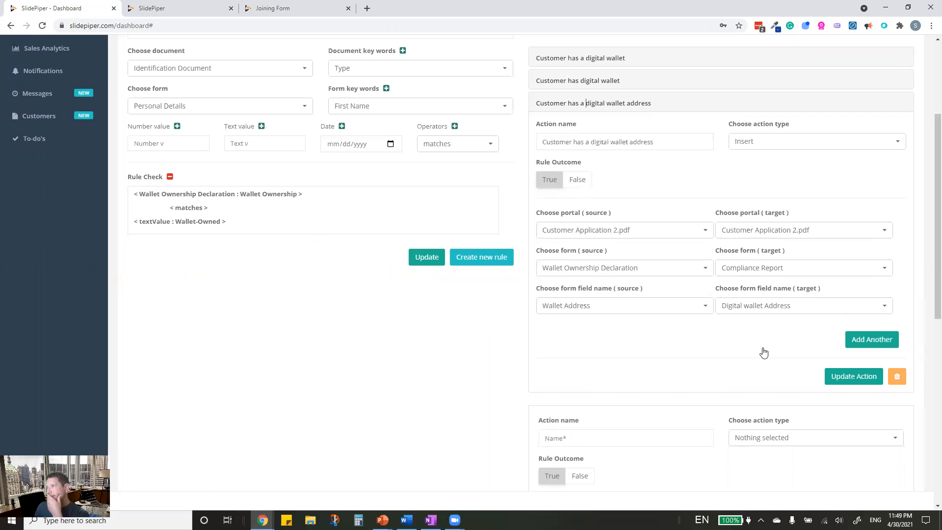
scroll(763, 353, "down", 9)
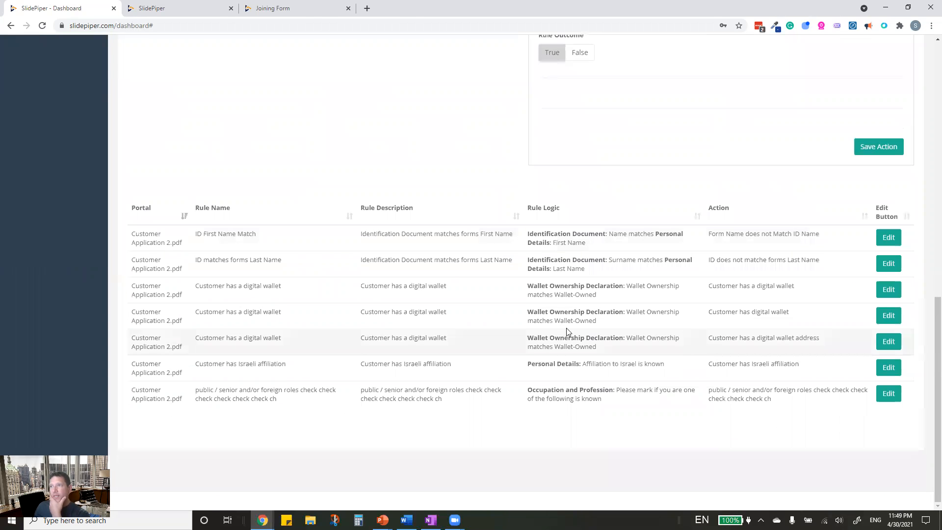
left_click(891, 371)
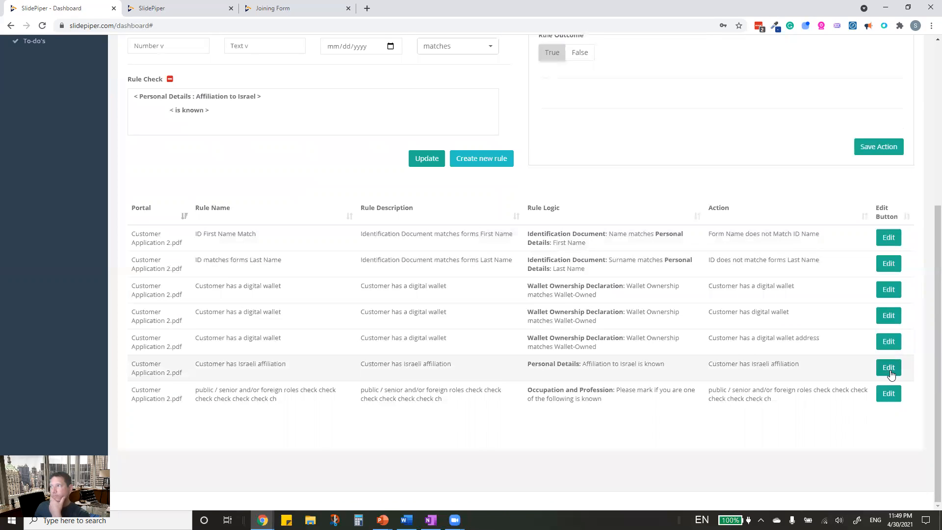
- Review the Israeli affiliation rule's Insert action settings, then clear the form for a new rule
scroll(589, 338, "up", 5)
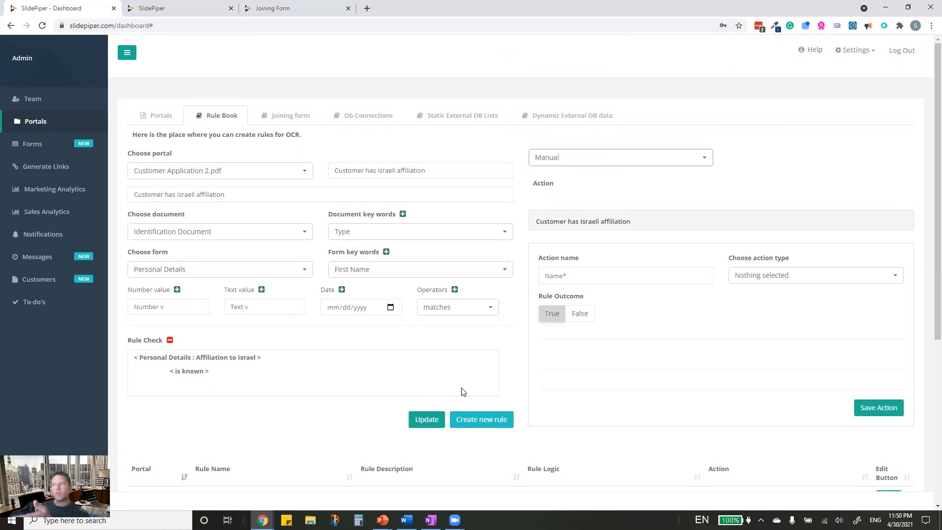
left_click(632, 222)
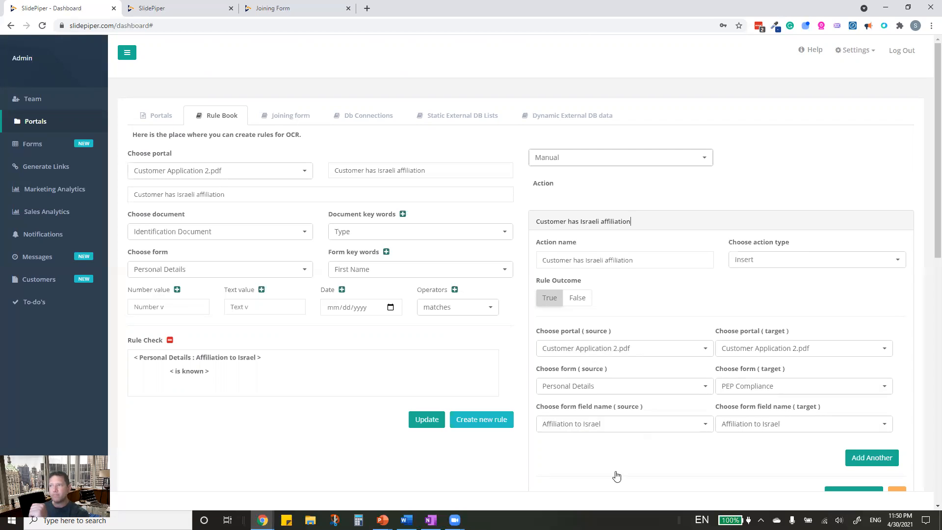
scroll(608, 442, "down", 5)
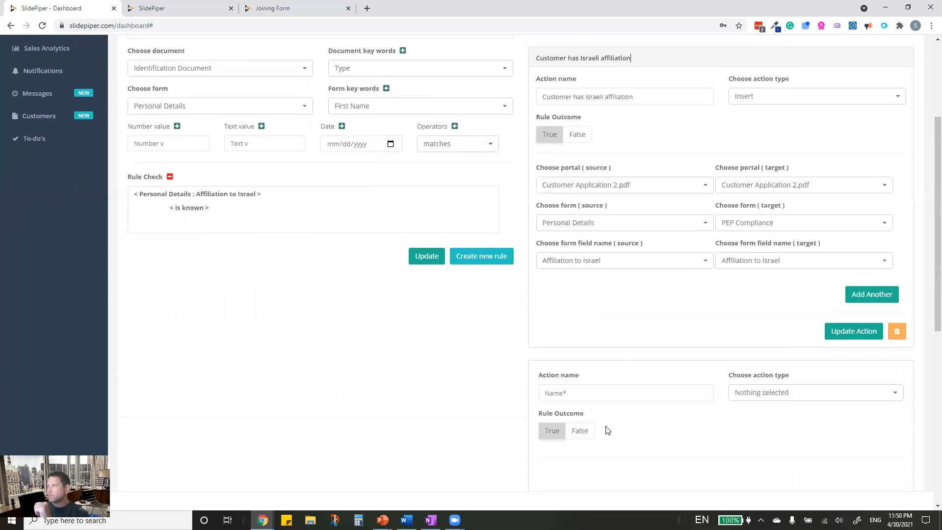
scroll(415, 399, "down", 6)
scroll(414, 380, "up", 10)
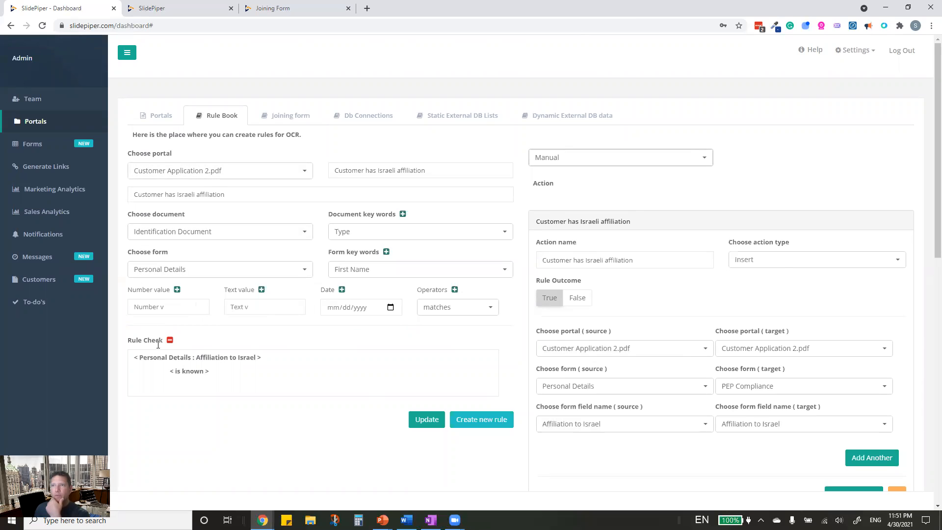
left_click(480, 420)
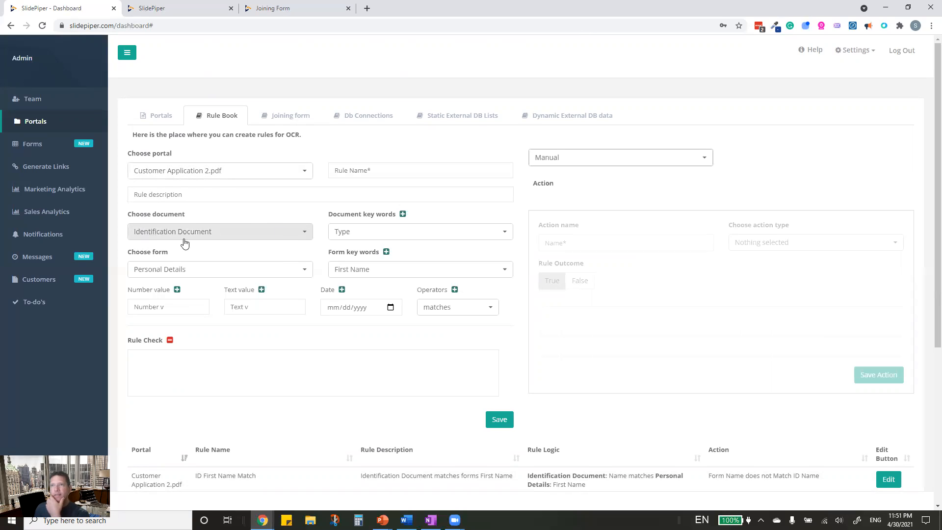
- Add 'ID Name matches Personal Details First Name matches' to the rule check
left_click(363, 232)
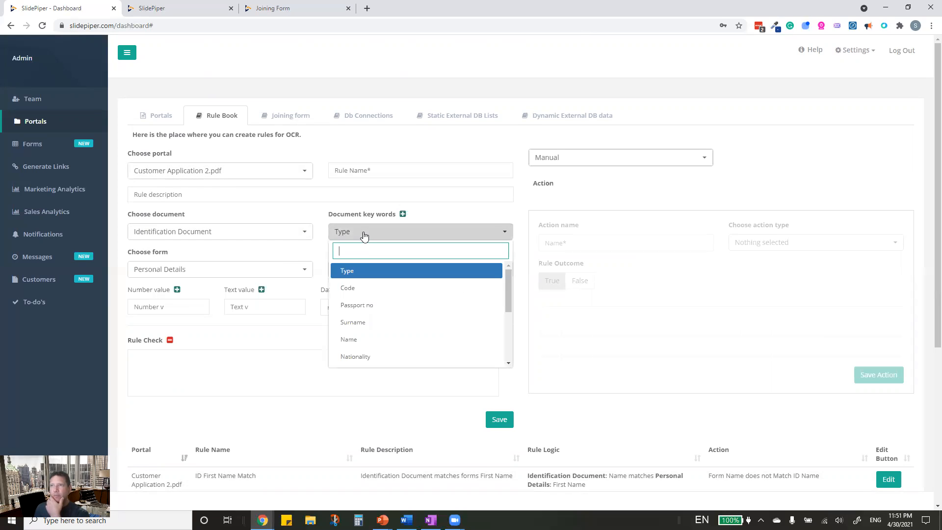
left_click(356, 340)
left_click(403, 215)
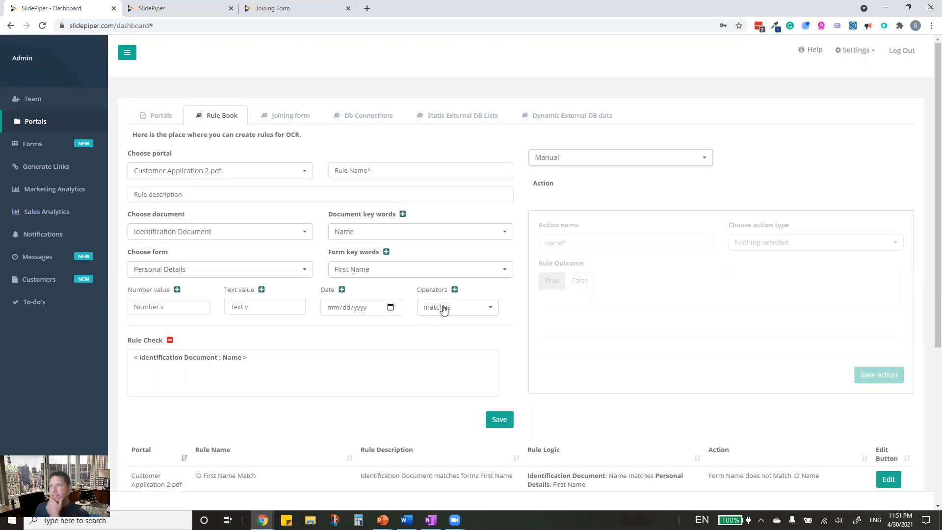
left_click(455, 290)
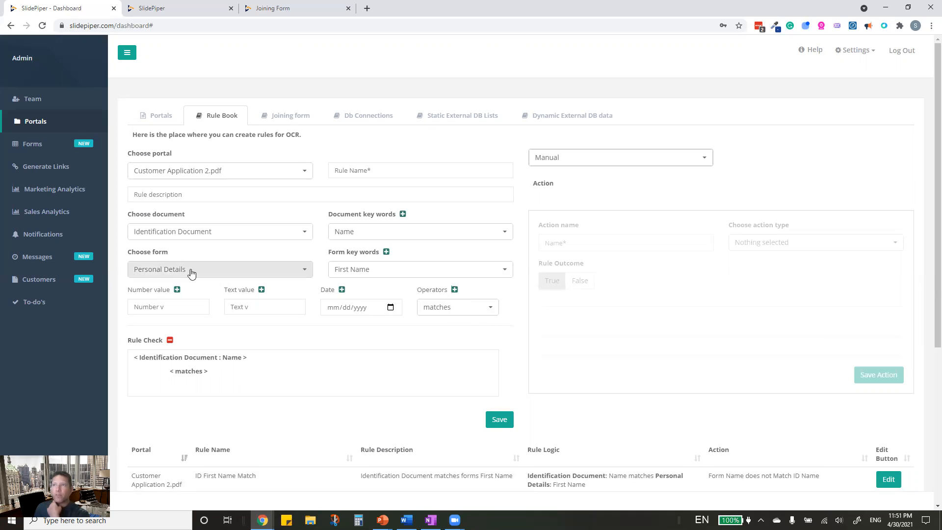
left_click(386, 252)
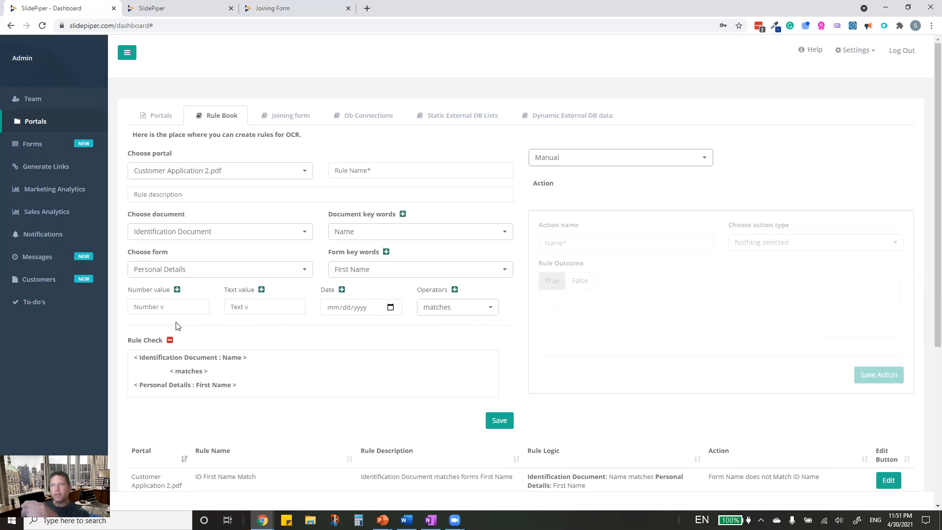
left_click(455, 290)
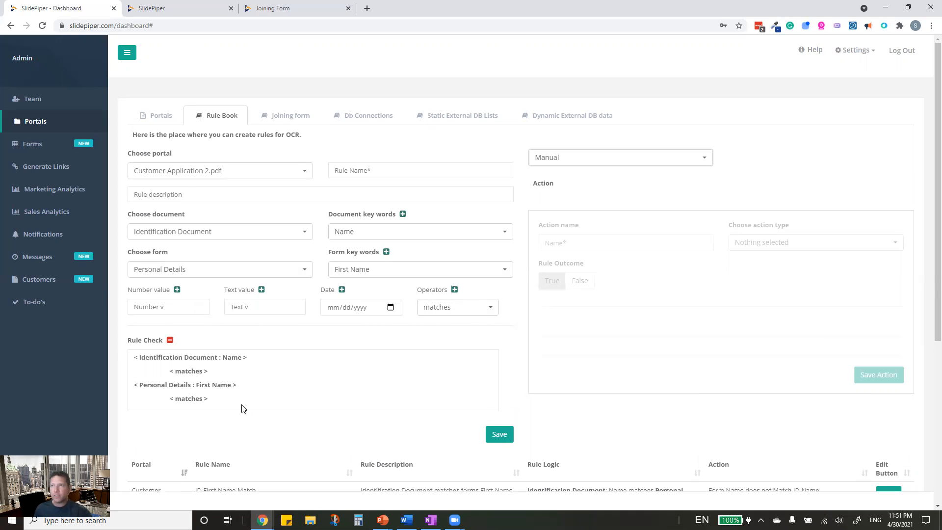
- Append Proof of Address 'Name of the Recipient' to the rule check, then view Notifications
left_click(226, 234)
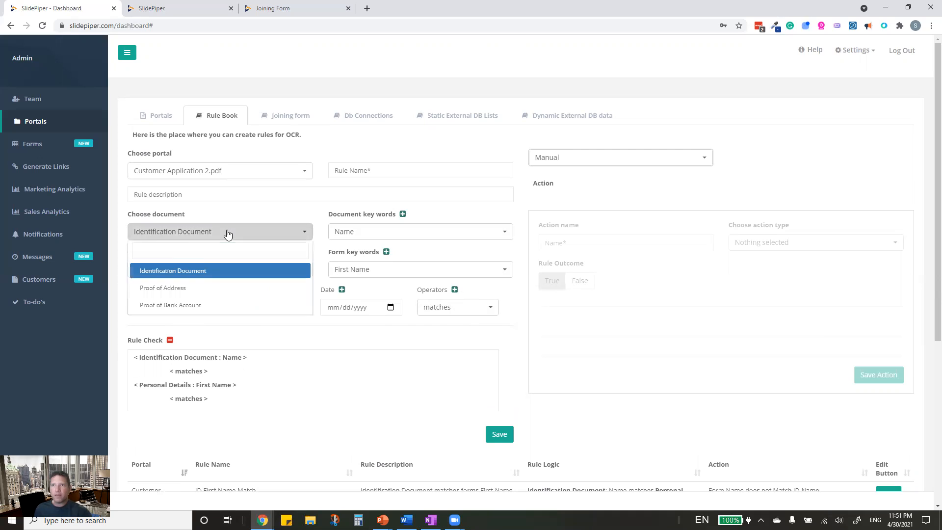
left_click(179, 289)
left_click(366, 236)
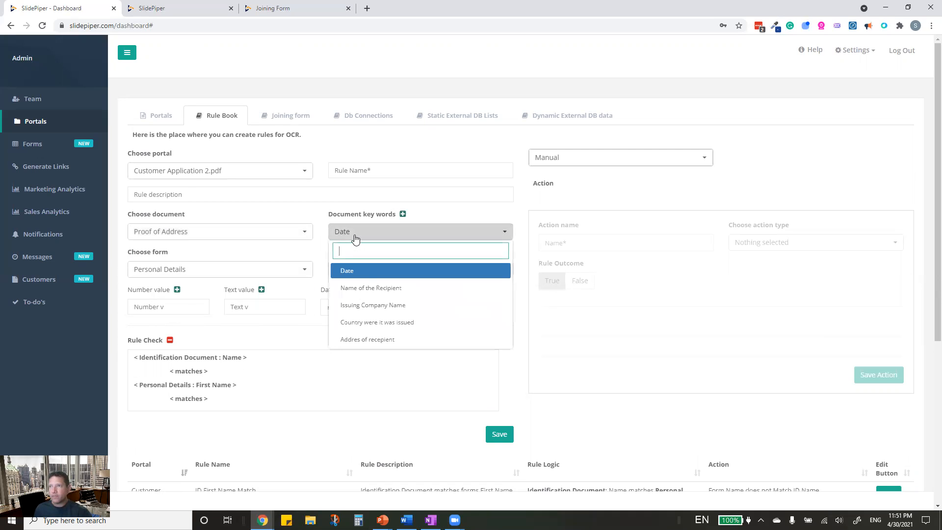
left_click(376, 291)
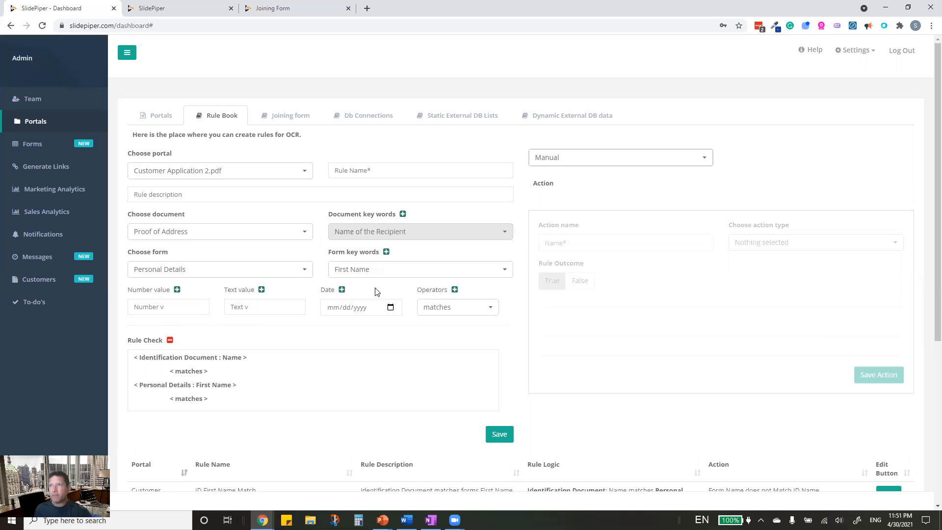
left_click(403, 216)
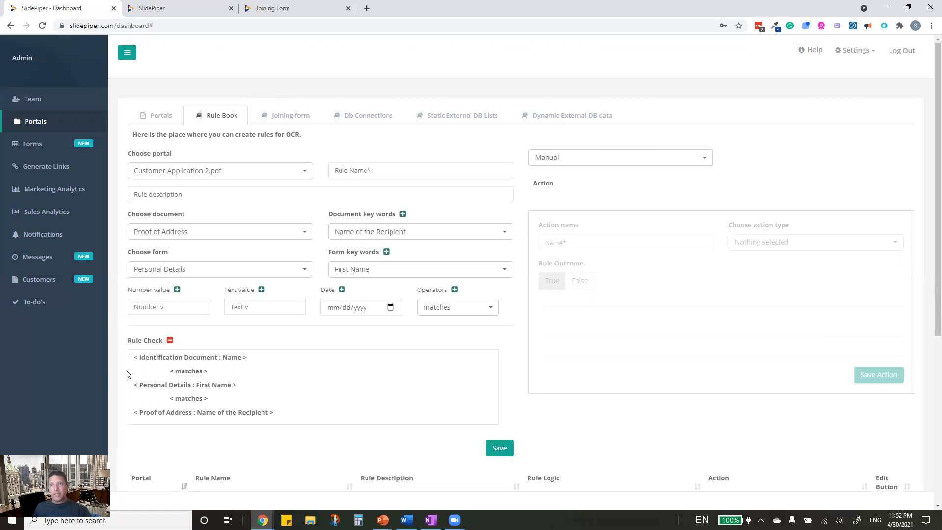
left_click(41, 243)
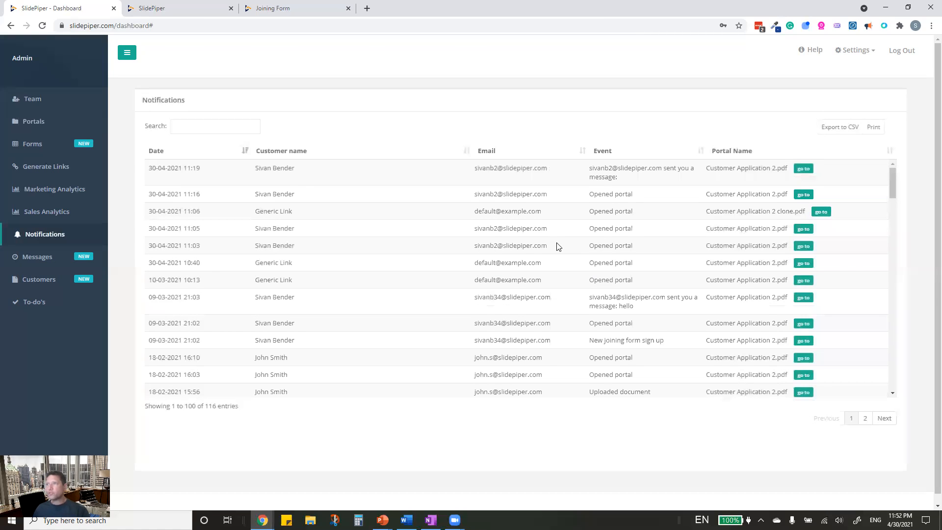
- Open the customer's process page for the Customer Application 2.pdf portal
left_click(807, 248)
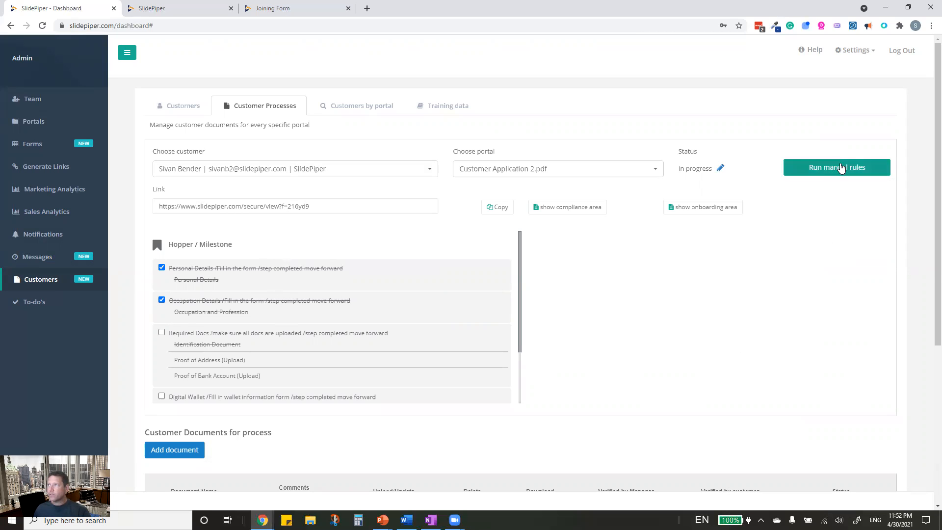
- Run the manual rules on this customer's process and scroll down to the documents
scroll(757, 343, "down", 5)
scroll(757, 347, "up", 3)
scroll(757, 347, "down", 3)
scroll(579, 436, "up", 5)
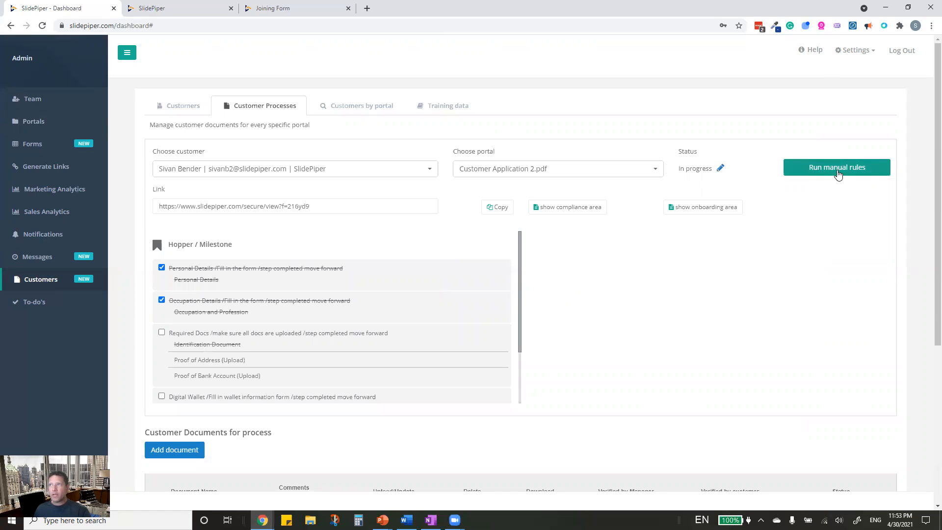
left_click(838, 172)
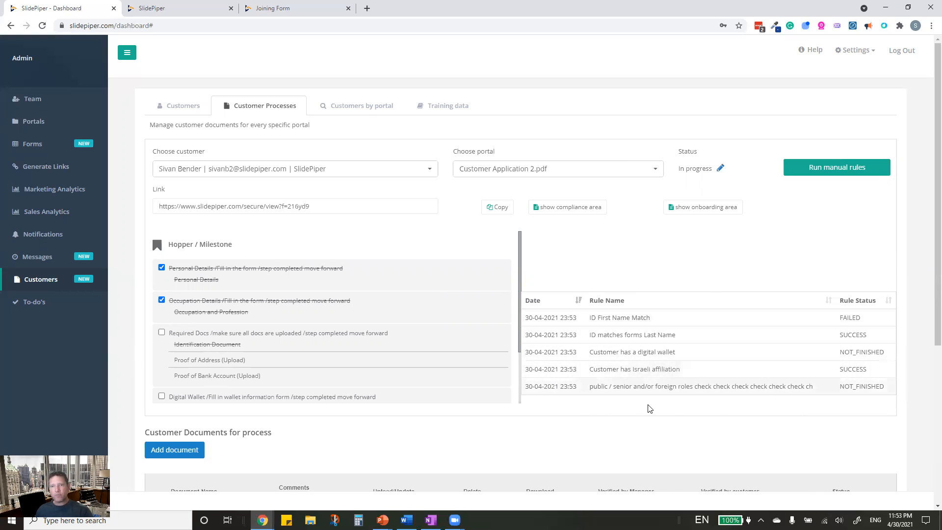
scroll(667, 456, "down", 5)
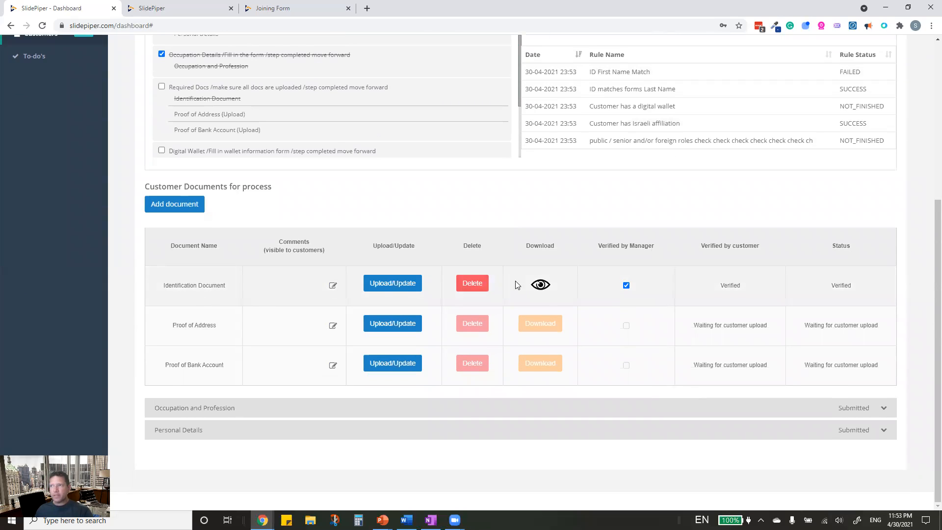
left_click(541, 286)
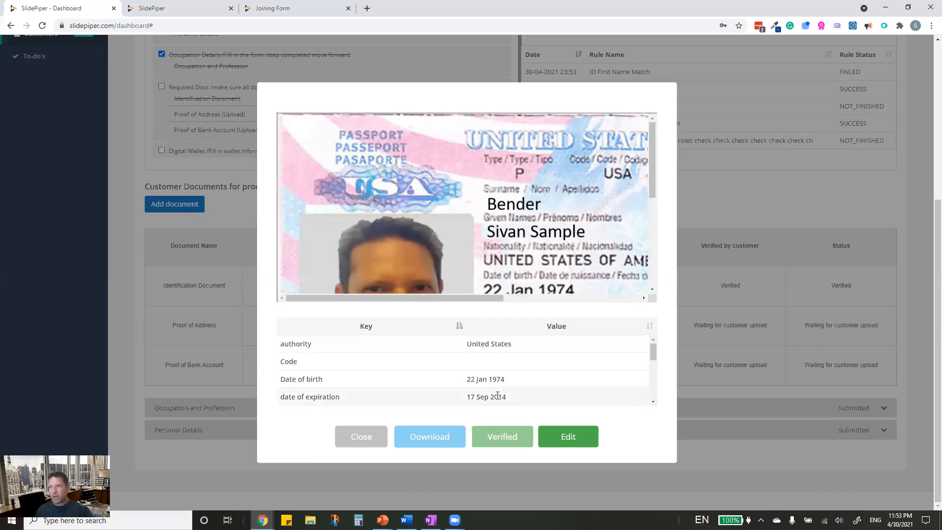
left_click(367, 438)
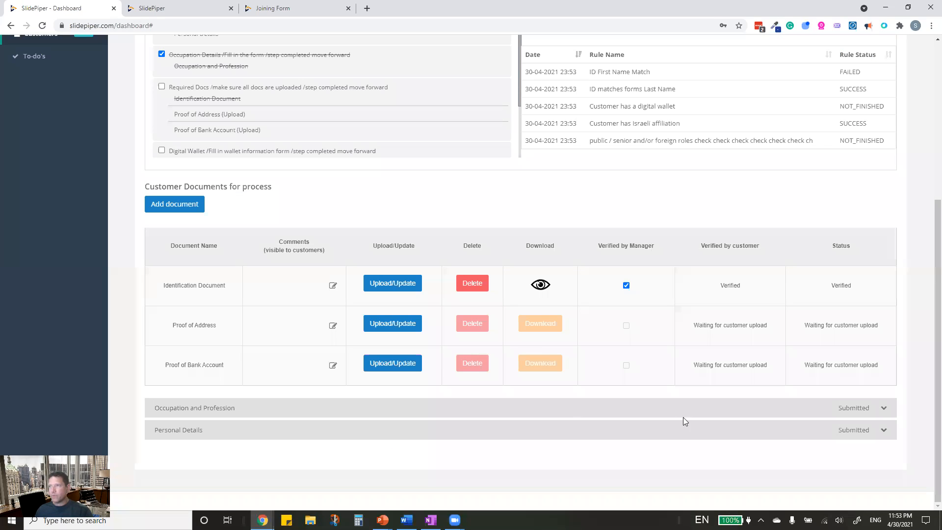
- Expand the submitted Occupation and Profession form and scroll through it
left_click(190, 408)
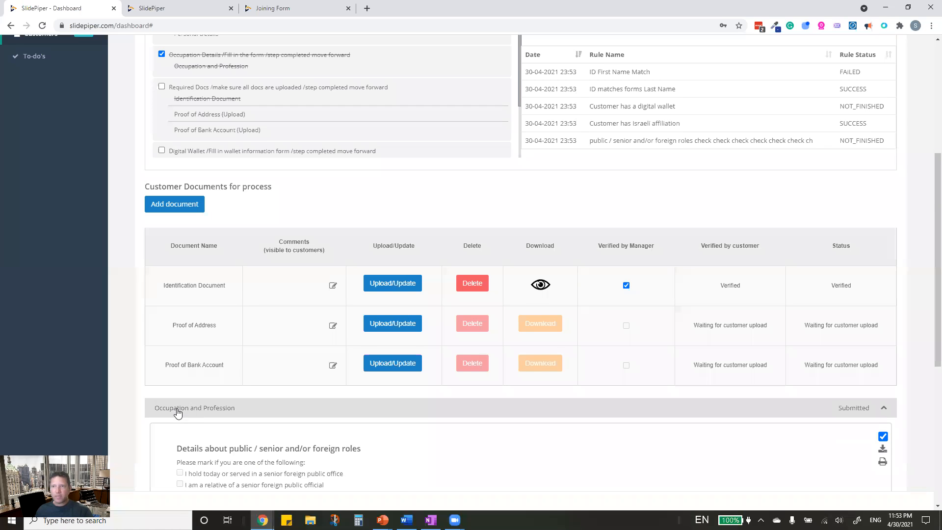
scroll(181, 411, "down", 3)
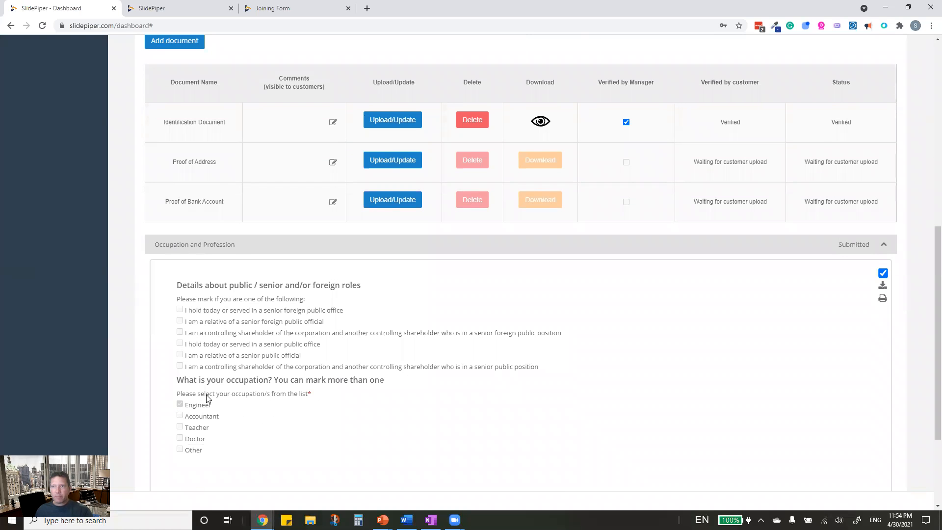
scroll(191, 430, "down", 3)
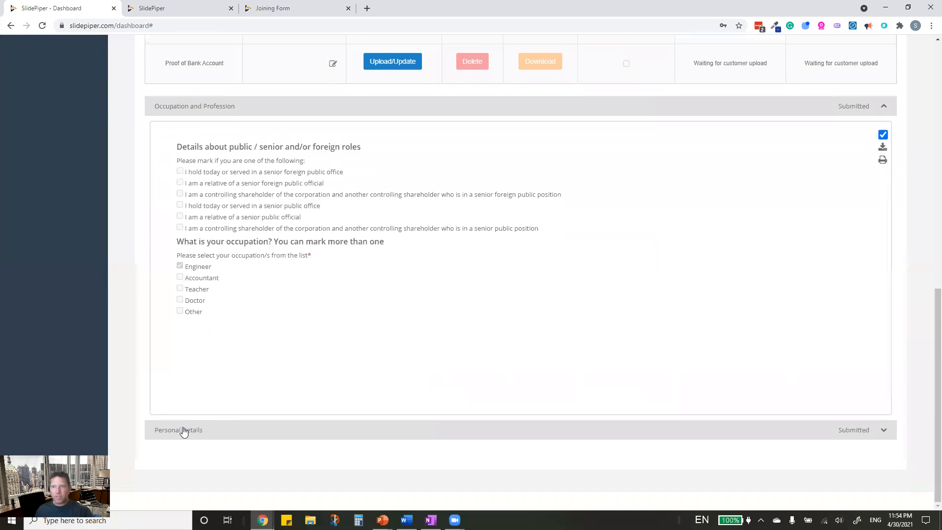
- Review the submitted Personal Details form, then bring up the To-do's list
left_click(299, 437)
scroll(309, 415, "down", 6)
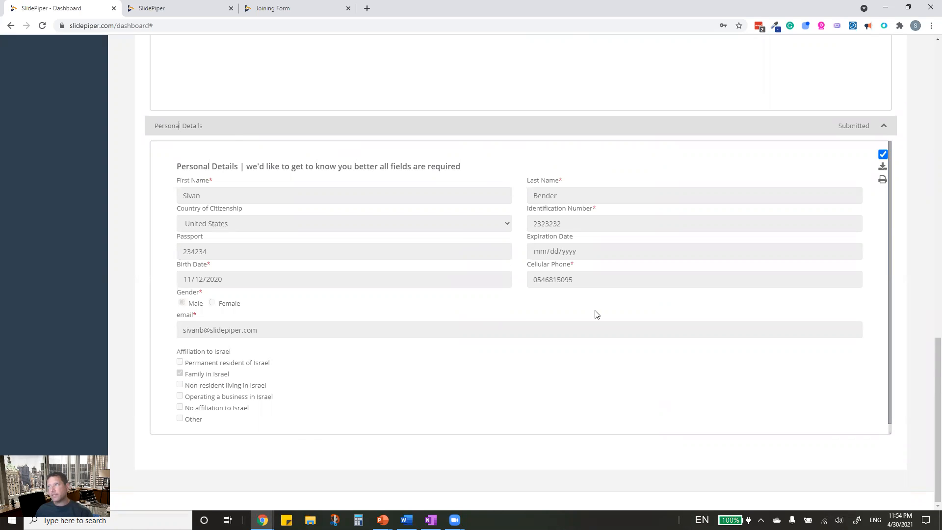
scroll(596, 314, "up", 10)
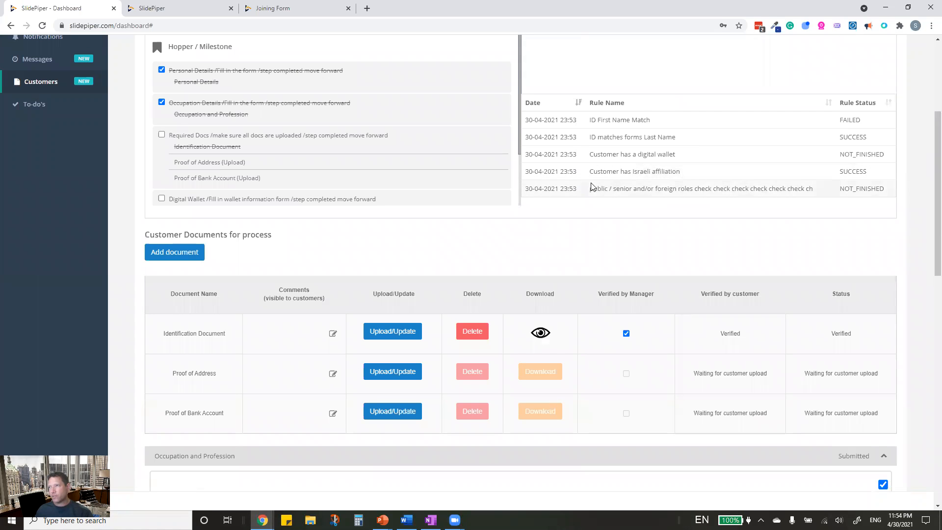
scroll(437, 340, "down", 10)
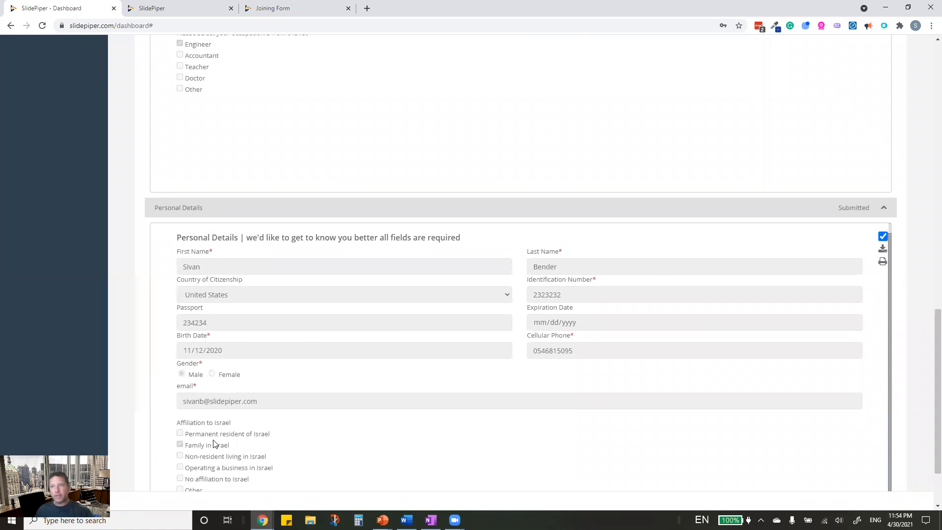
scroll(320, 465, "down", 2)
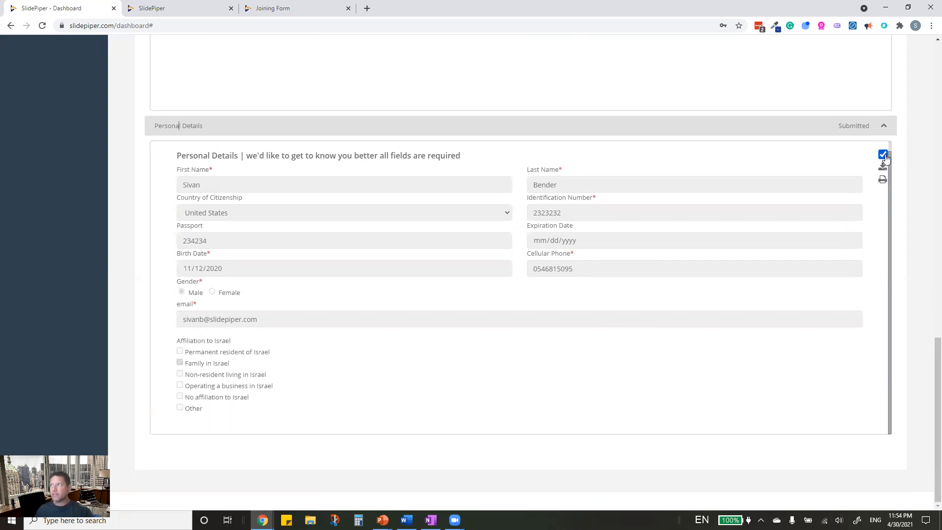
scroll(476, 382, "up", 1)
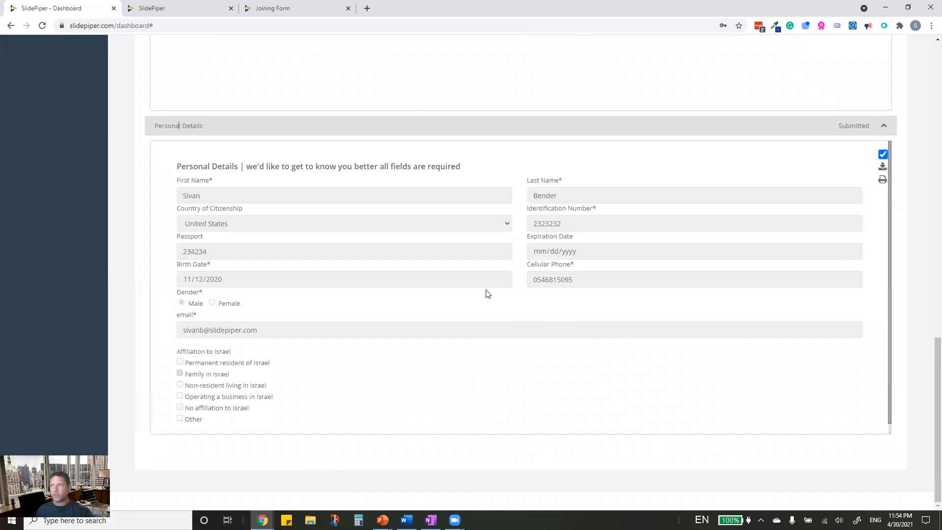
scroll(104, 369, "up", 15)
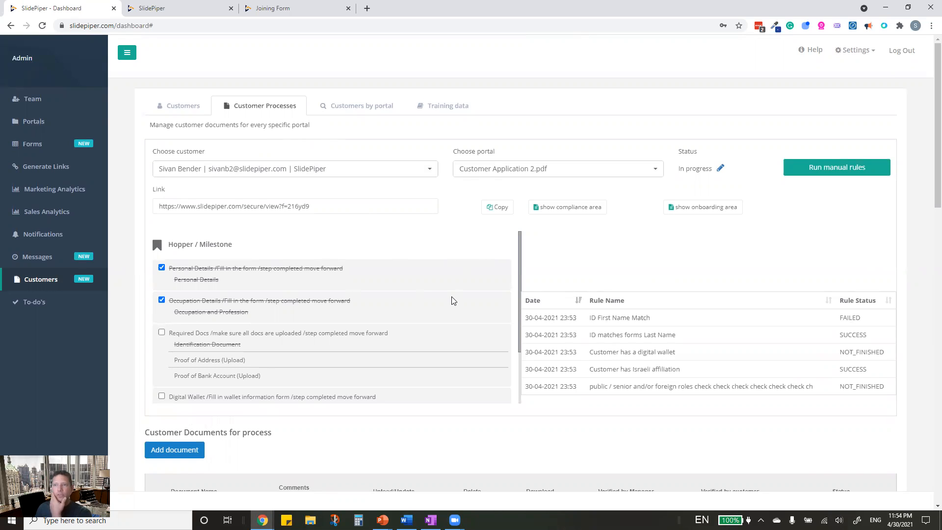
left_click(29, 309)
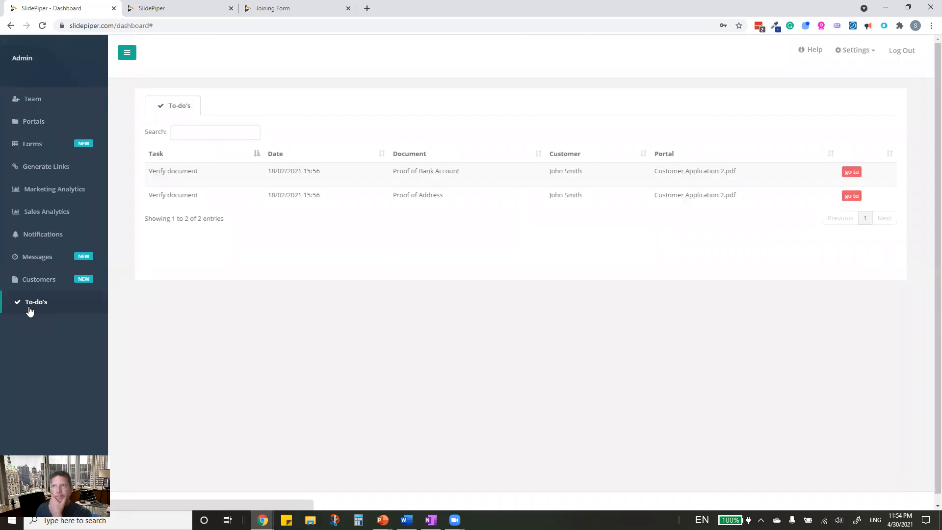
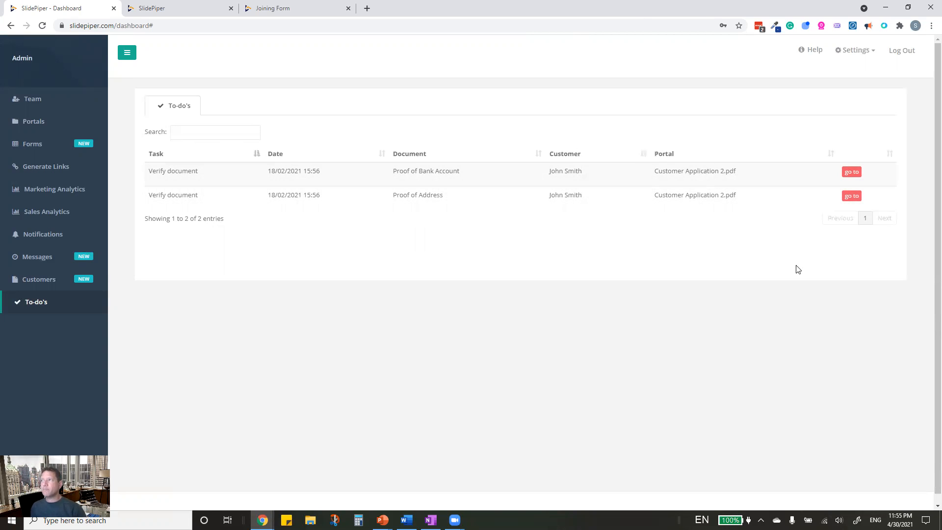
- Open the customer's process from the Verify document to-do and rerun its manual rules
left_click(855, 201)
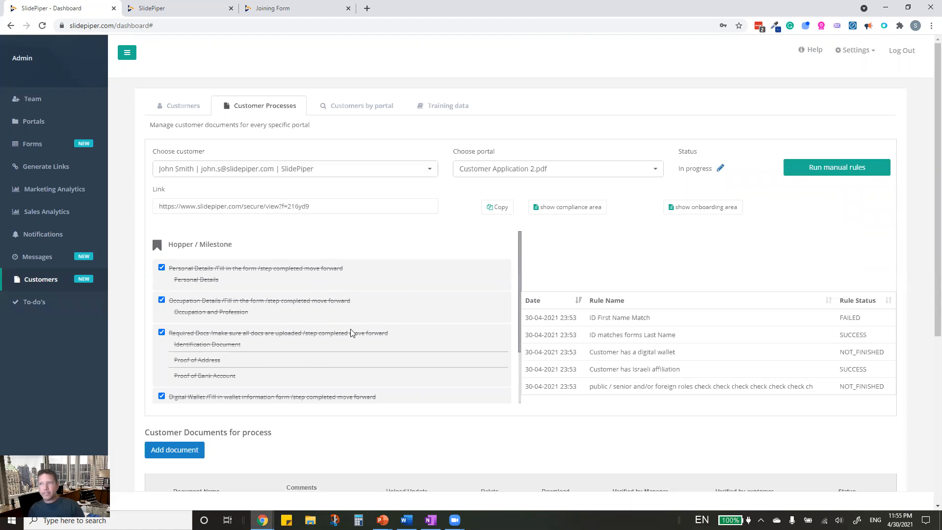
scroll(349, 292, "down", 2)
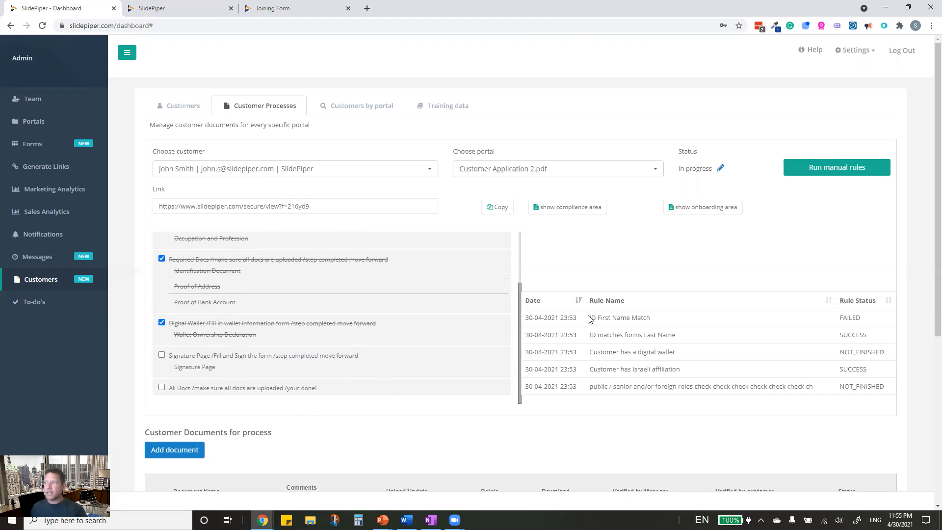
scroll(618, 284, "down", 2)
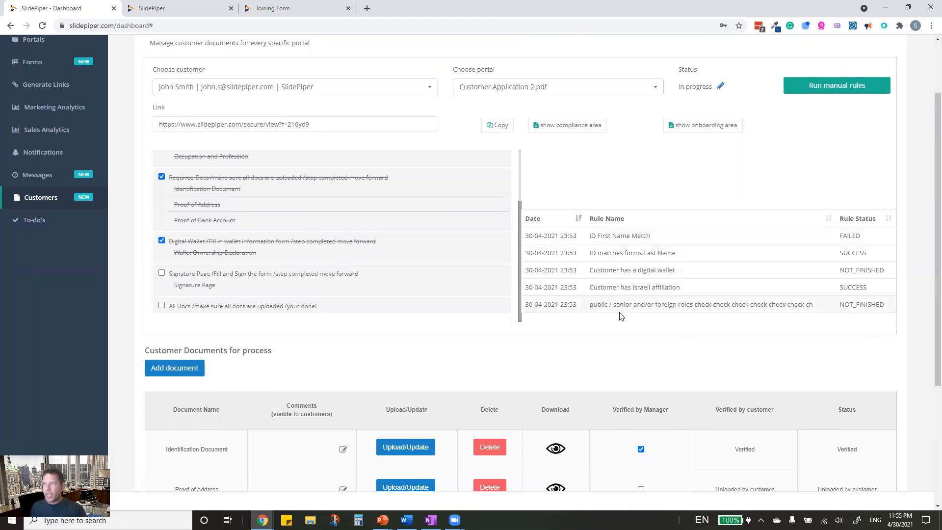
left_click(844, 94)
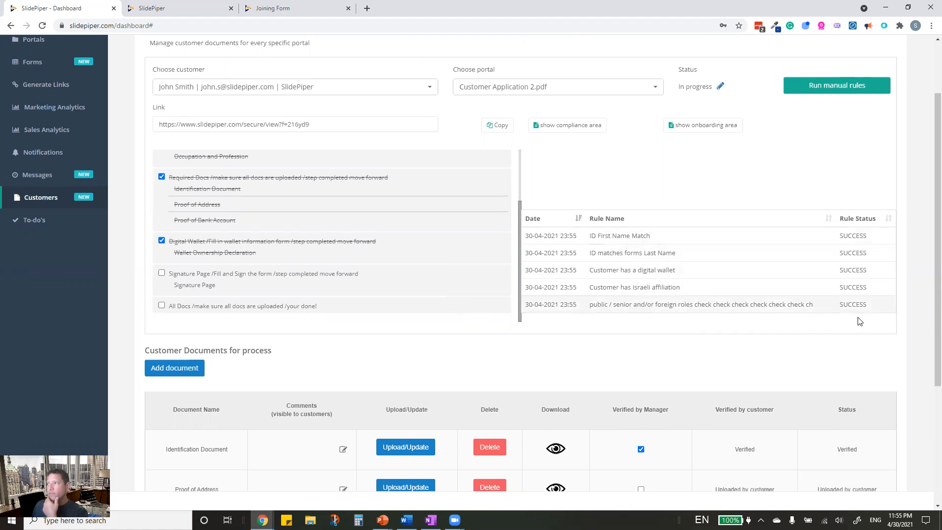
scroll(710, 338, "down", 4)
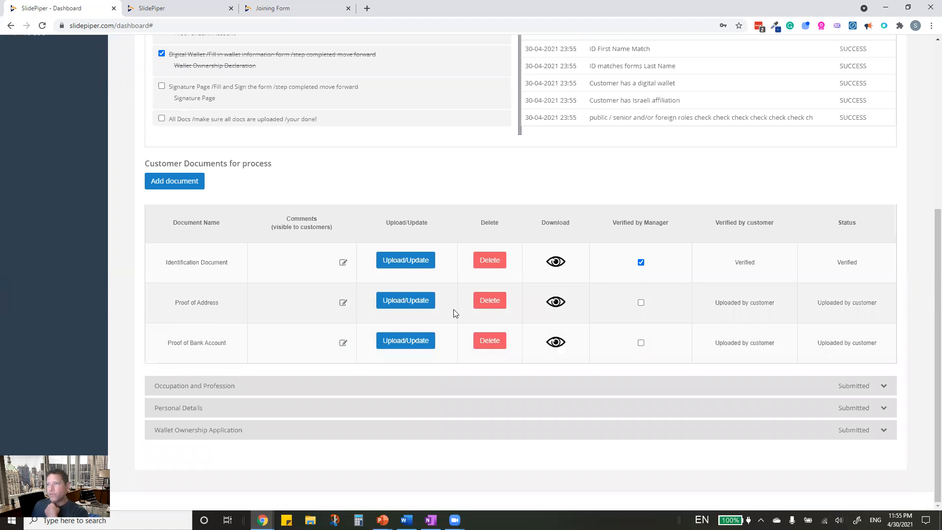
- Preview the Proof of Address invoice and look over its address lines
left_click(558, 306)
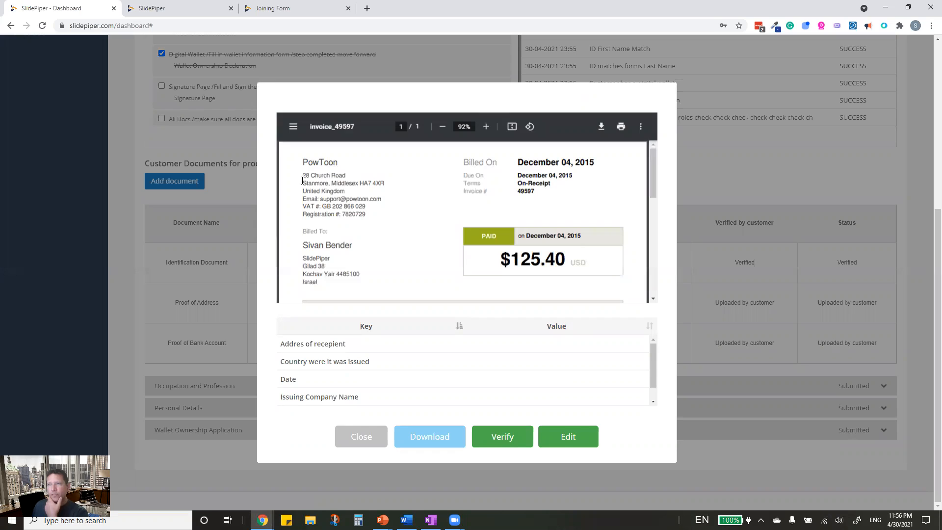
left_click_drag(305, 175, 386, 184)
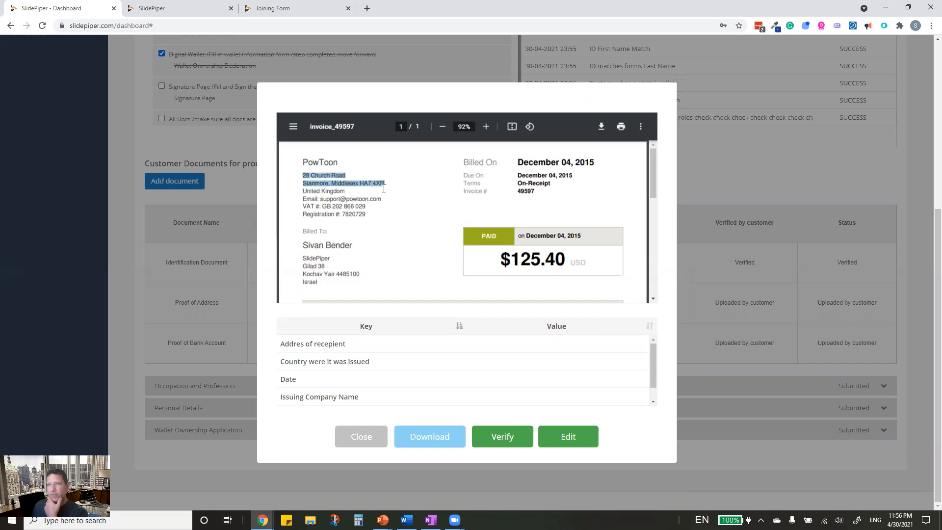
scroll(422, 273, "down", 5)
scroll(353, 357, "down", 1)
scroll(353, 356, "down", 1)
scroll(365, 366, "up", 4)
scroll(339, 377, "down", 1)
scroll(369, 371, "up", 1)
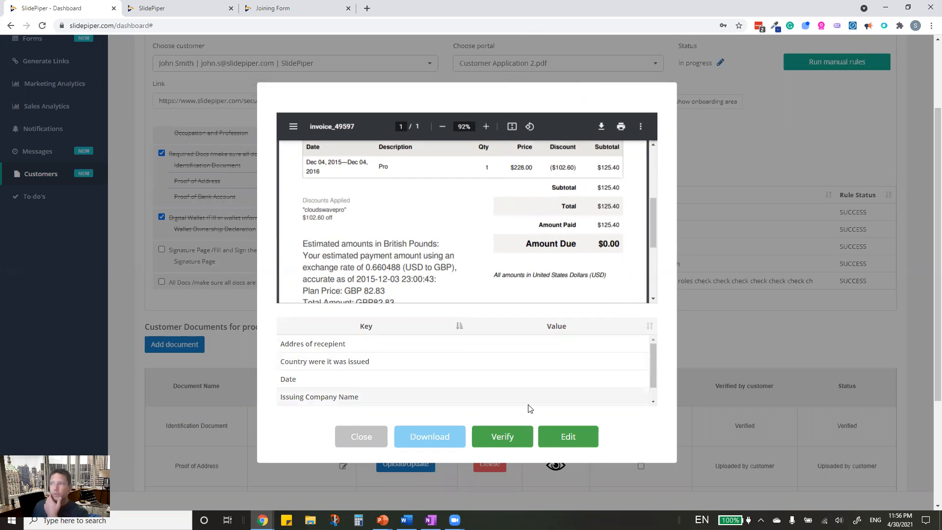
- Switch the key/value data to edit mode and select the invoice's first address line
left_click(570, 444)
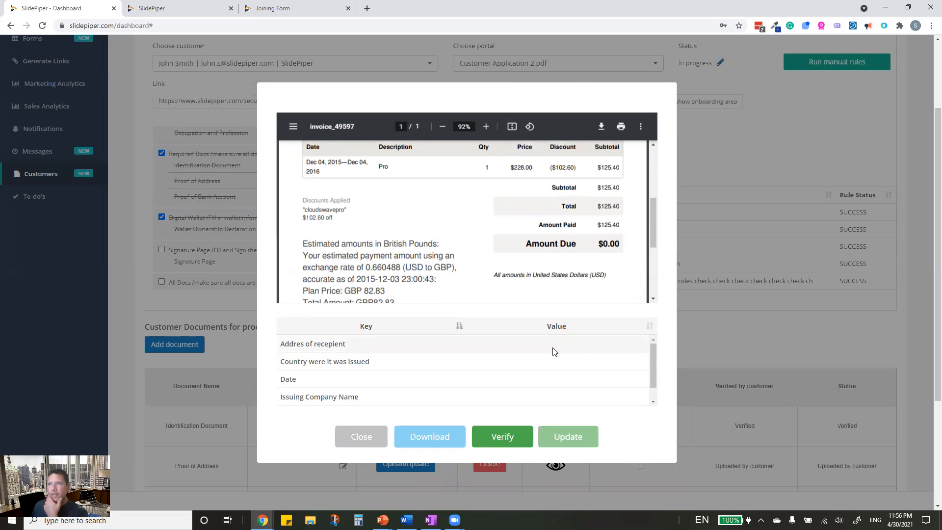
scroll(343, 221, "up", 5)
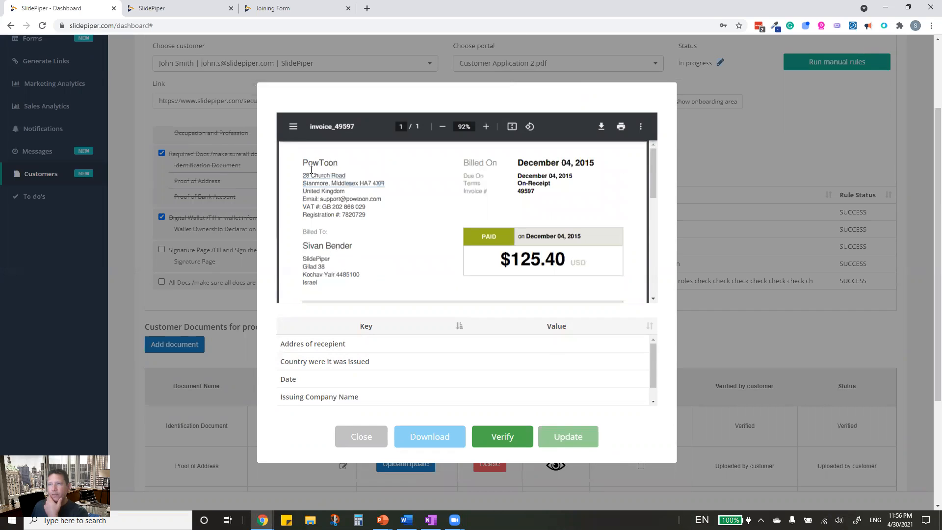
left_click_drag(304, 173, 384, 180)
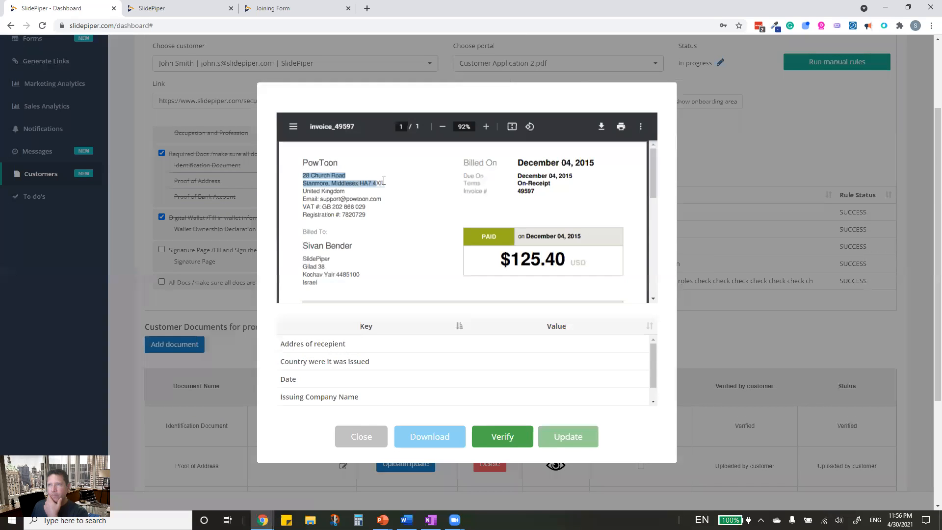
double_click(344, 192)
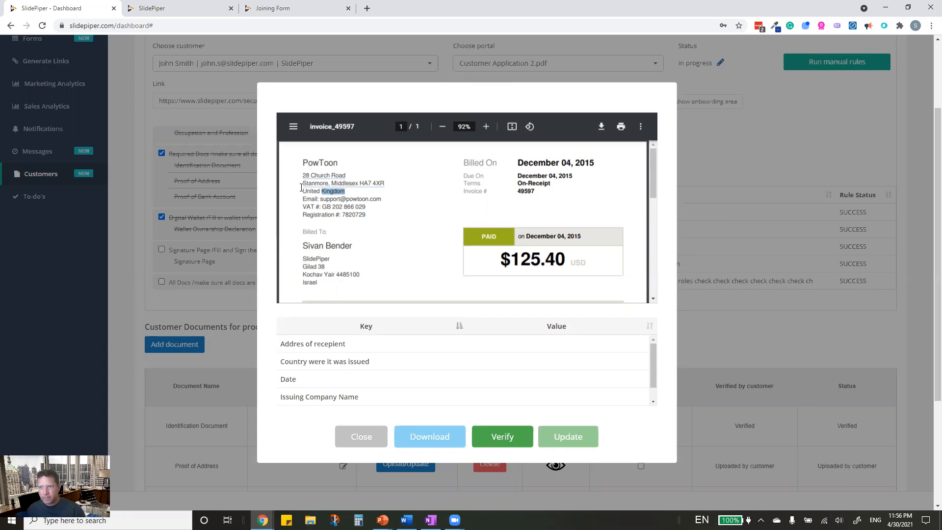
left_click(324, 186)
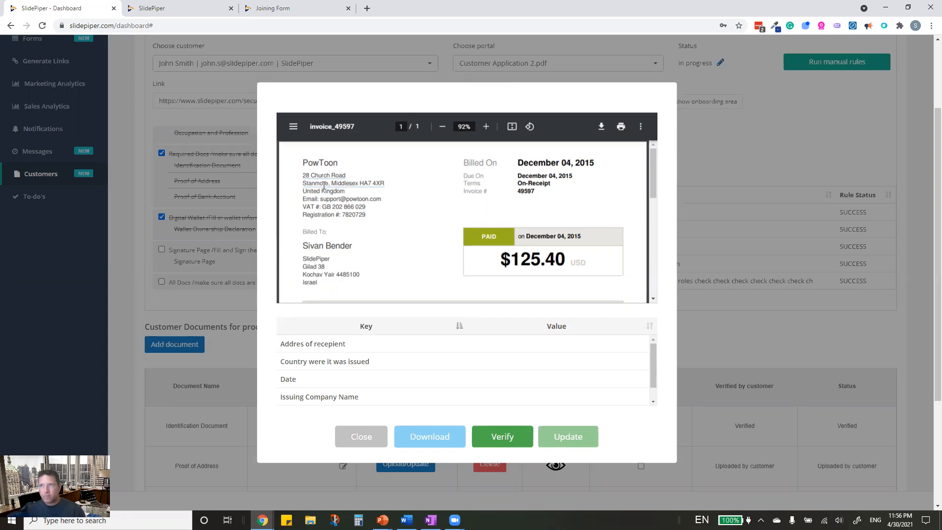
left_click_drag(303, 175, 383, 185)
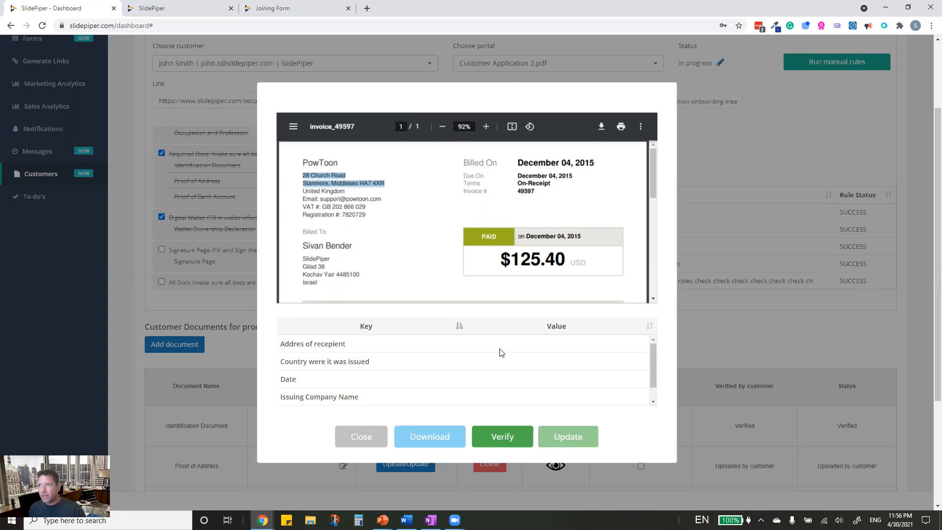
left_click(516, 345)
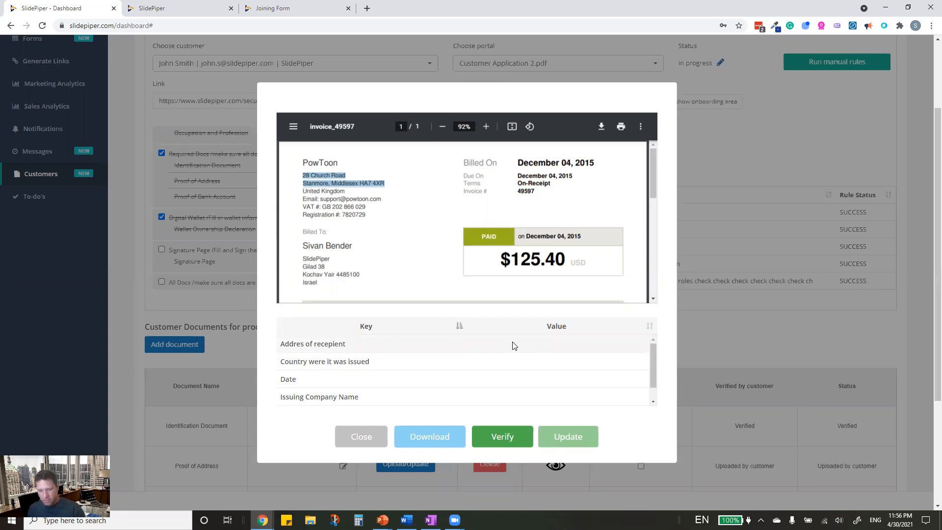
left_click(332, 184)
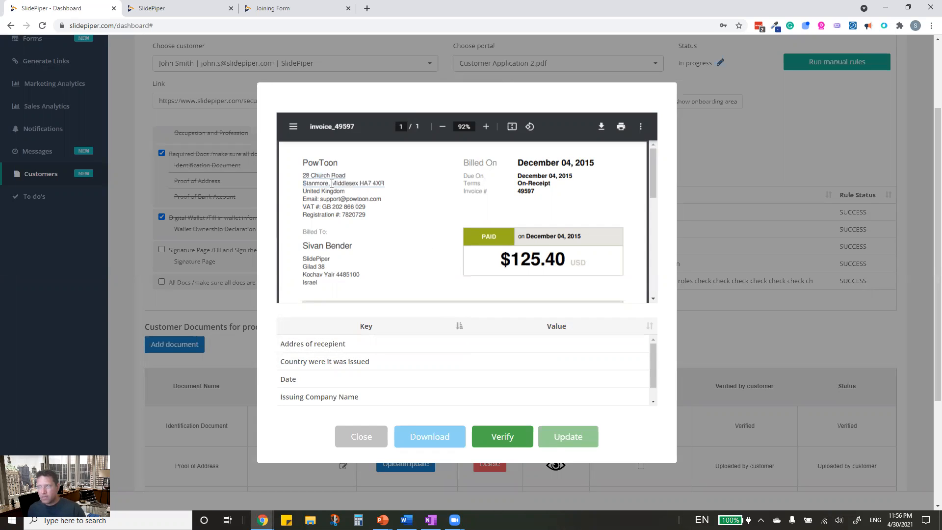
left_click_drag(303, 176, 345, 176)
key("ctrl+c")
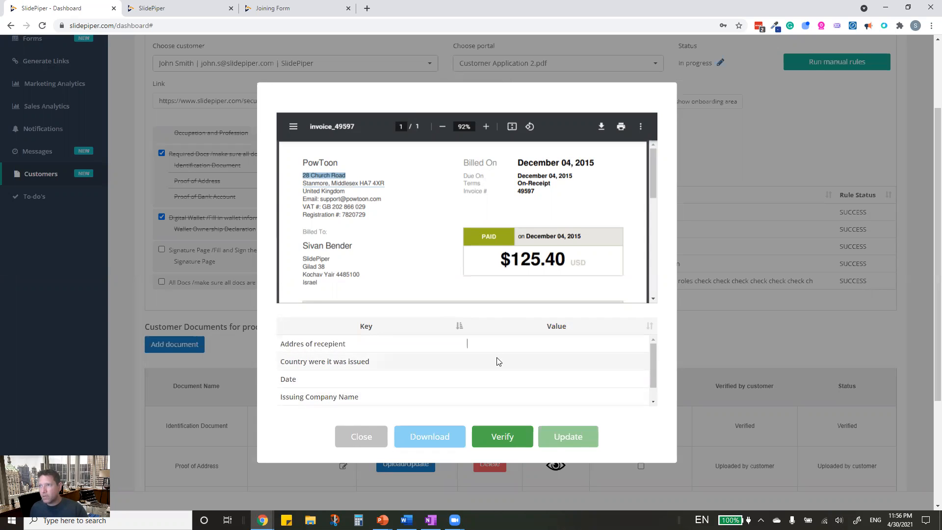
- Paste the first invoice address line into the Addres of recepient value
left_click(498, 343)
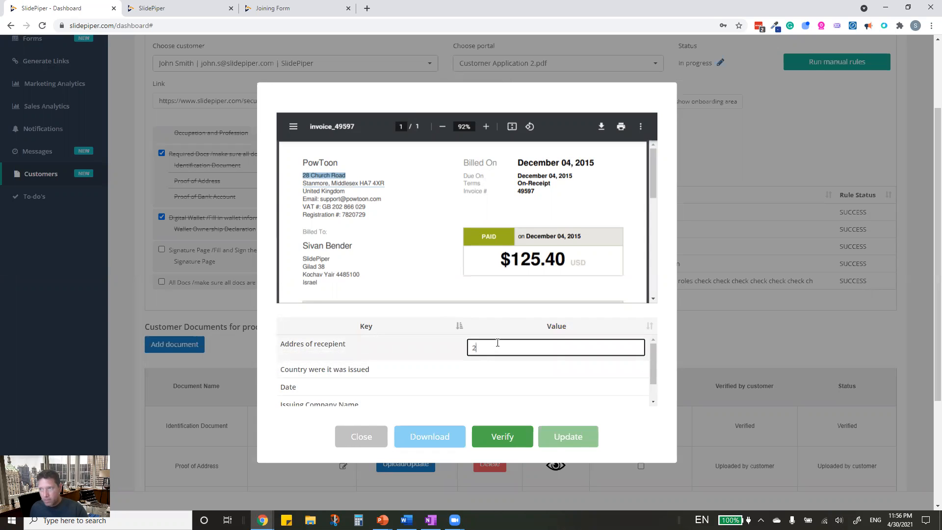
type("2")
key("ctrl+a")
key("ctrl+v")
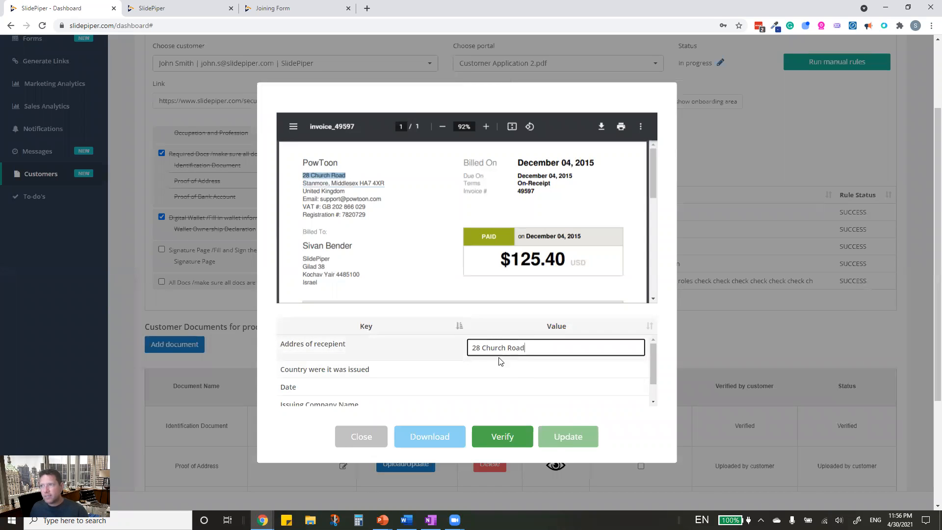
- Append the town and postcode line and ', UK', then update and save the training data
left_click_drag(300, 185, 362, 185)
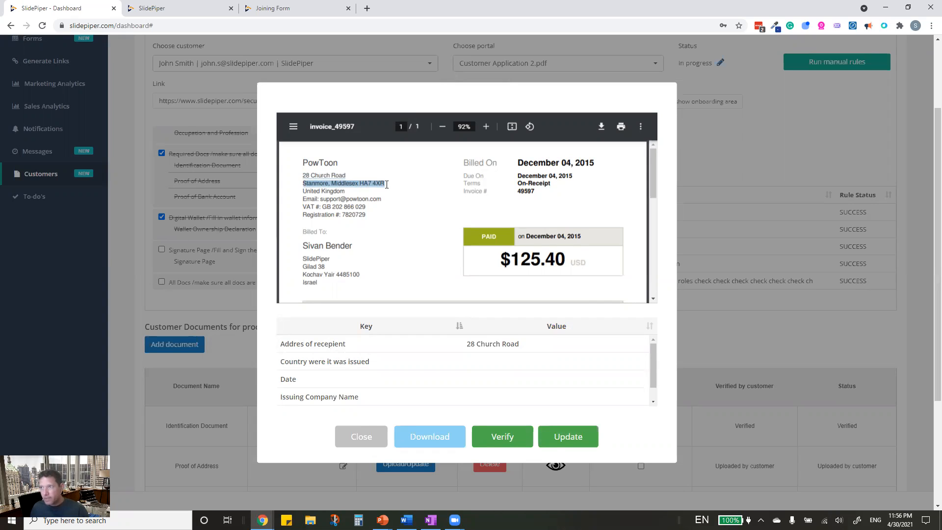
left_click(526, 342)
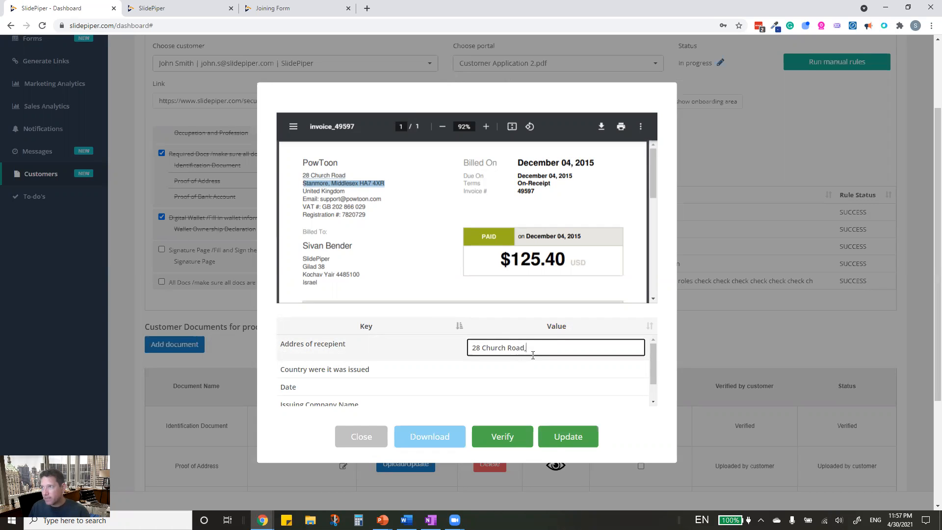
type(",")
type("Stanmore, Middlesex HA7 4XR")
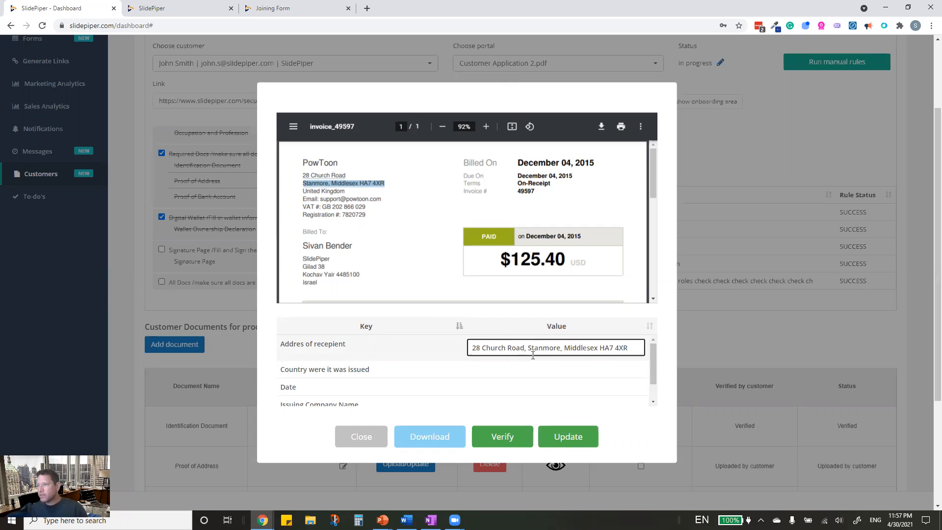
type(",")
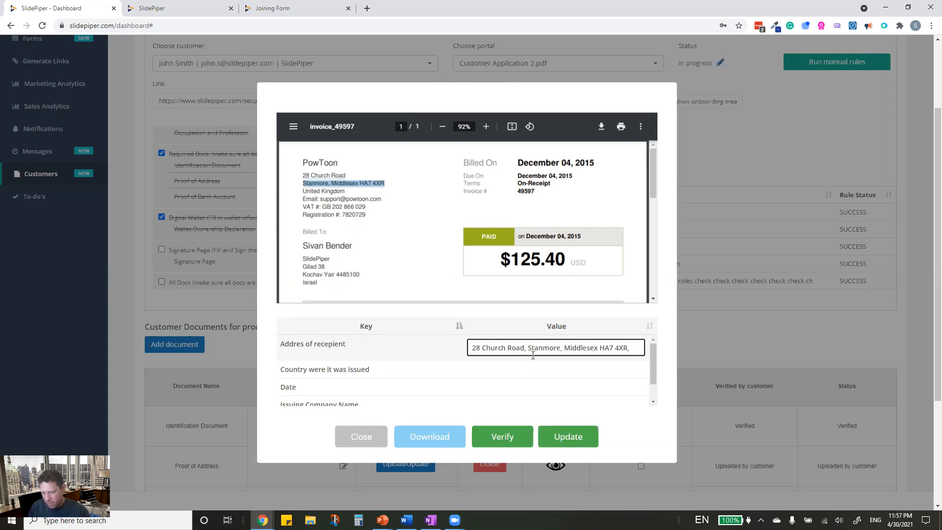
type(" UK")
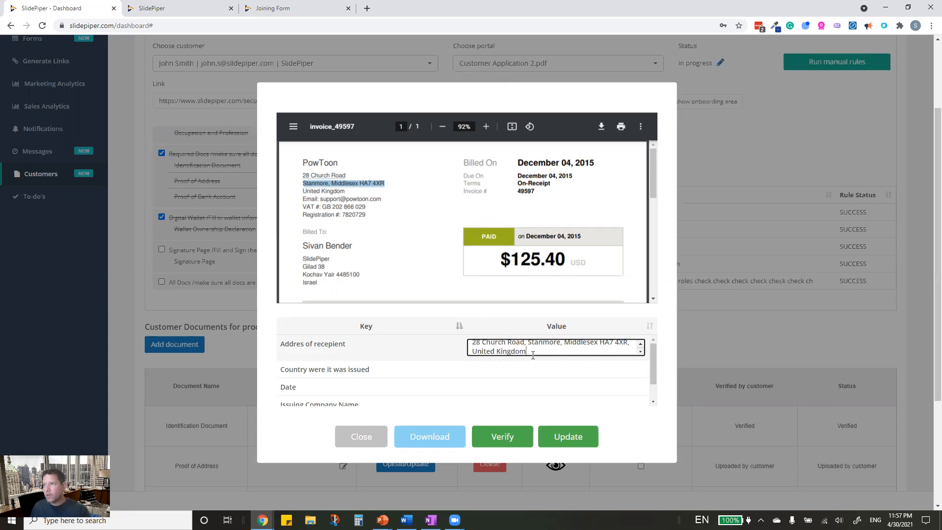
key("Return")
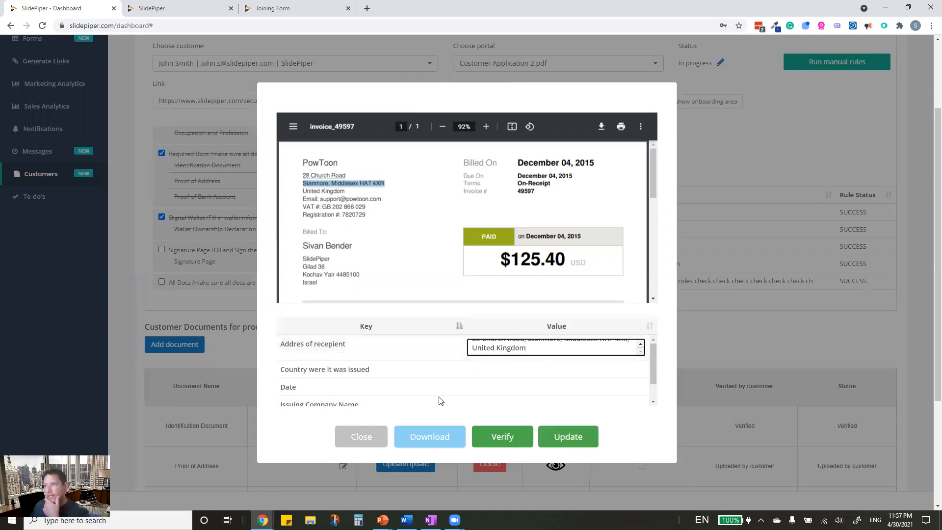
left_click(673, 376)
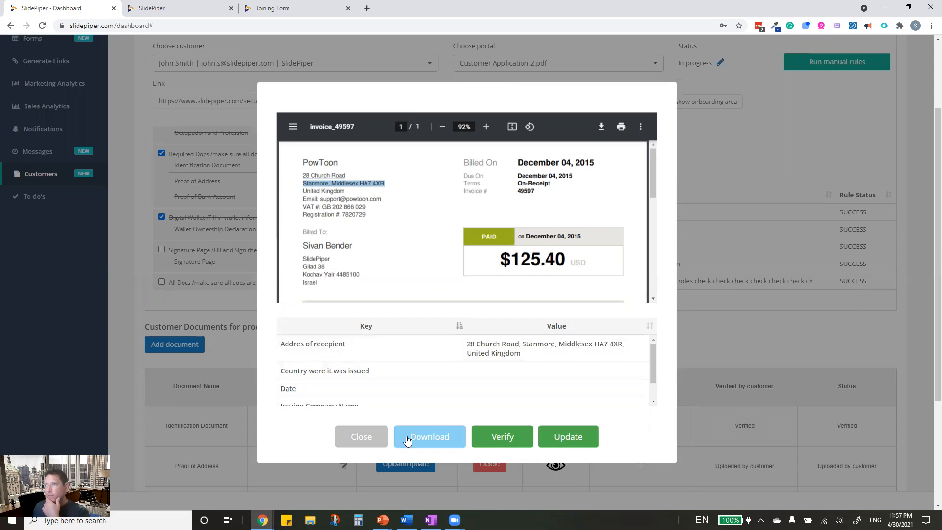
left_click(568, 437)
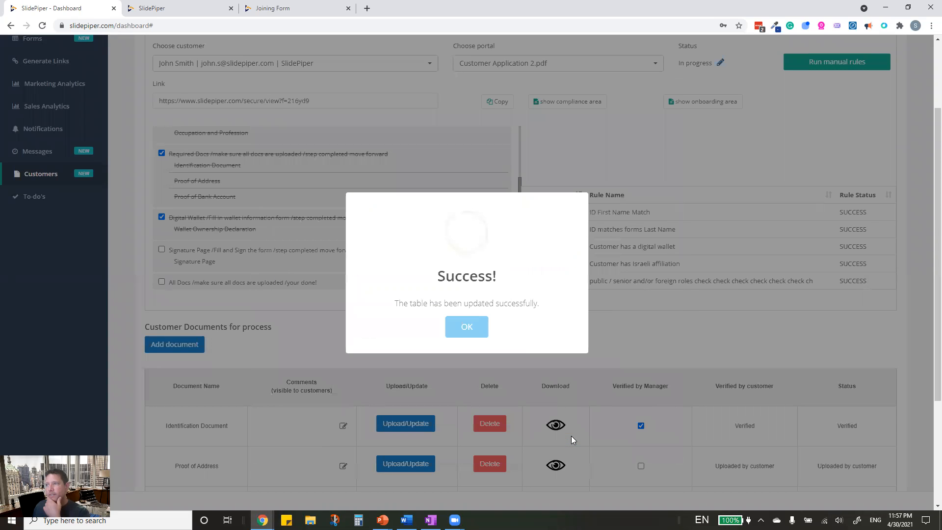
left_click(474, 329)
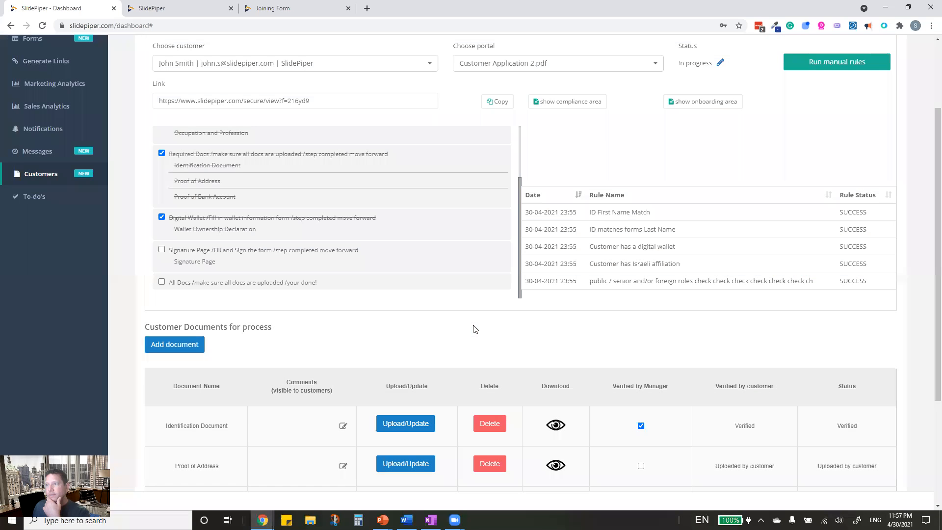
- Verify the Proof of Address document from its preview, then bring up the To-do's list
scroll(569, 486, "down", 2)
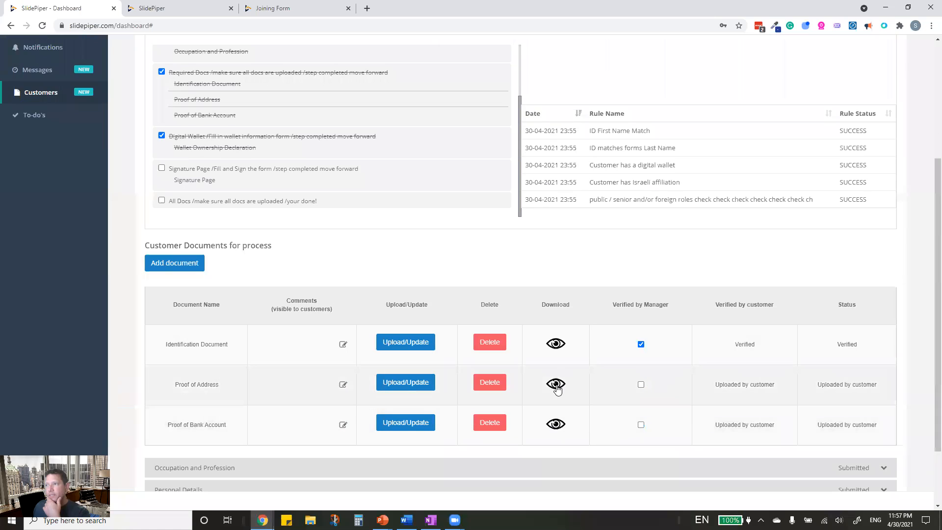
left_click(555, 384)
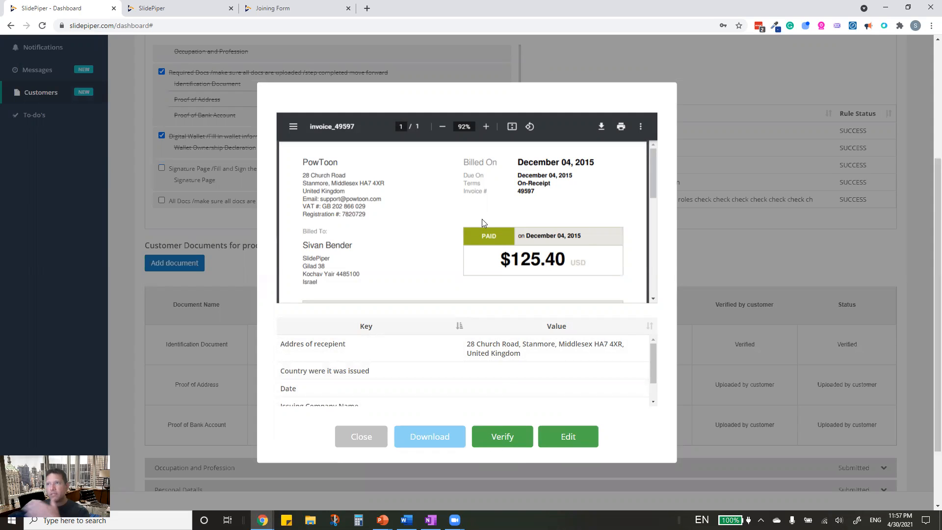
left_click(513, 441)
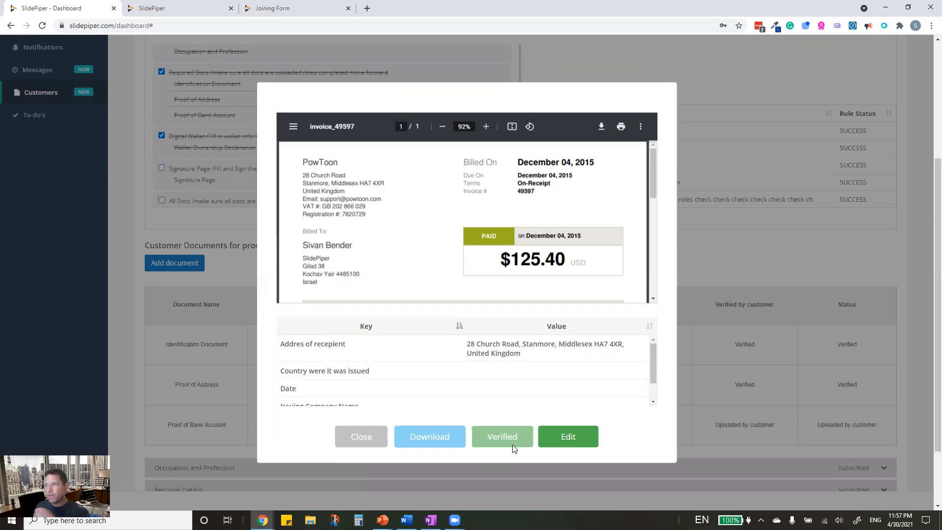
left_click(358, 441)
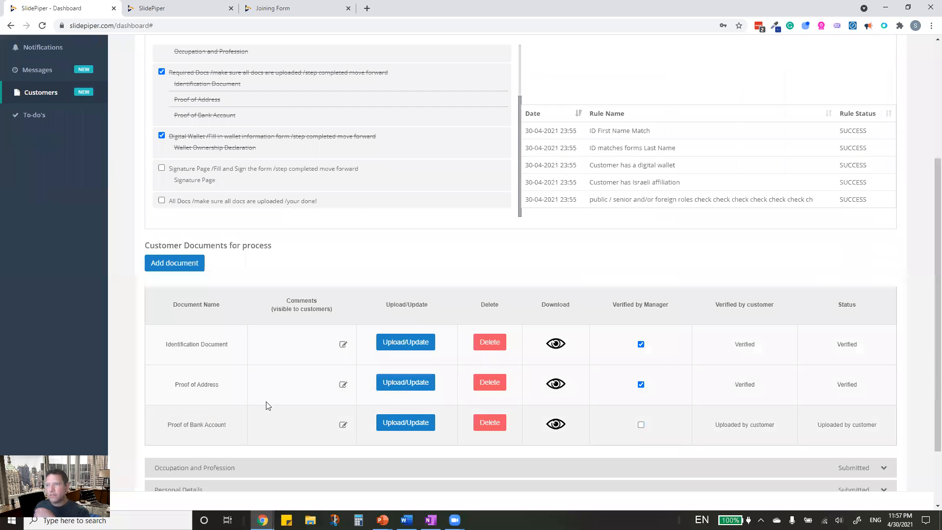
scroll(39, 338, "up", 4)
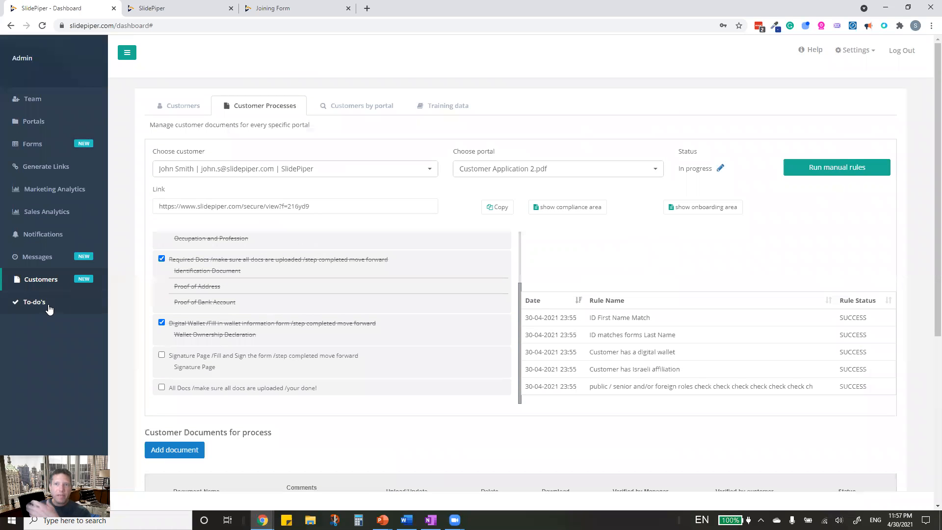
left_click(49, 306)
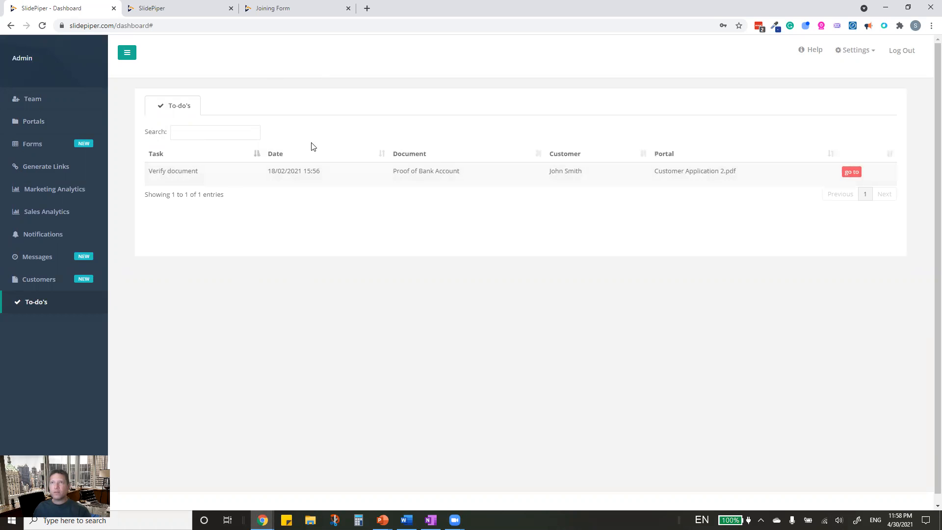
- Show Customers by portal, sorted by status and then by step in reverse order
left_click(39, 280)
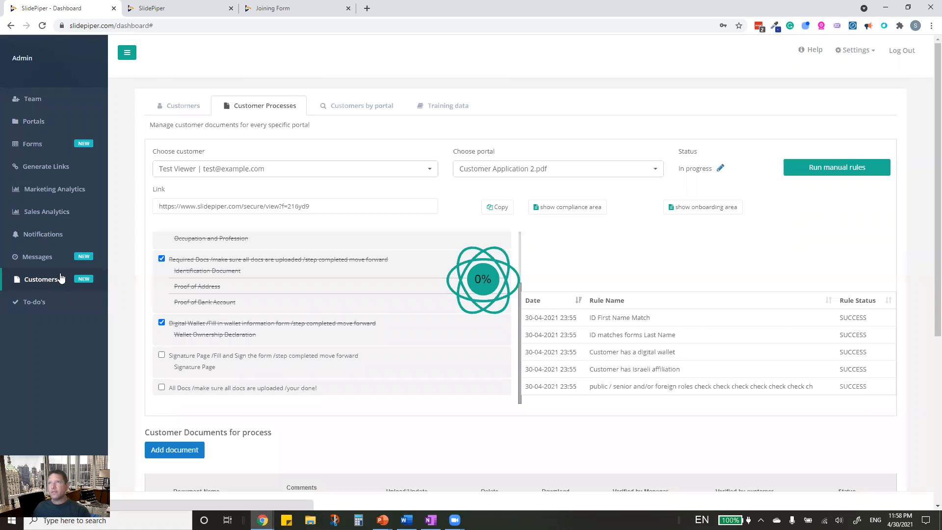
left_click(357, 105)
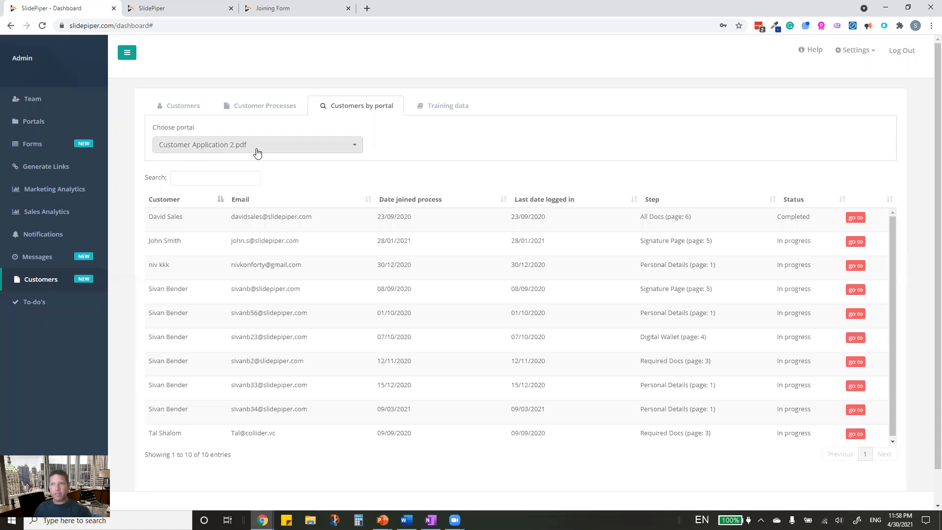
scroll(322, 343, "down", 1)
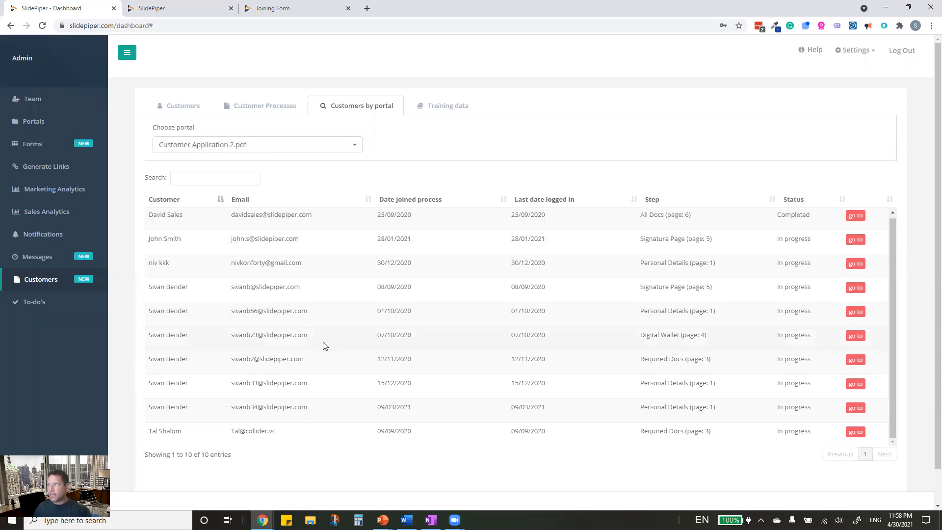
scroll(321, 341, "up", 1)
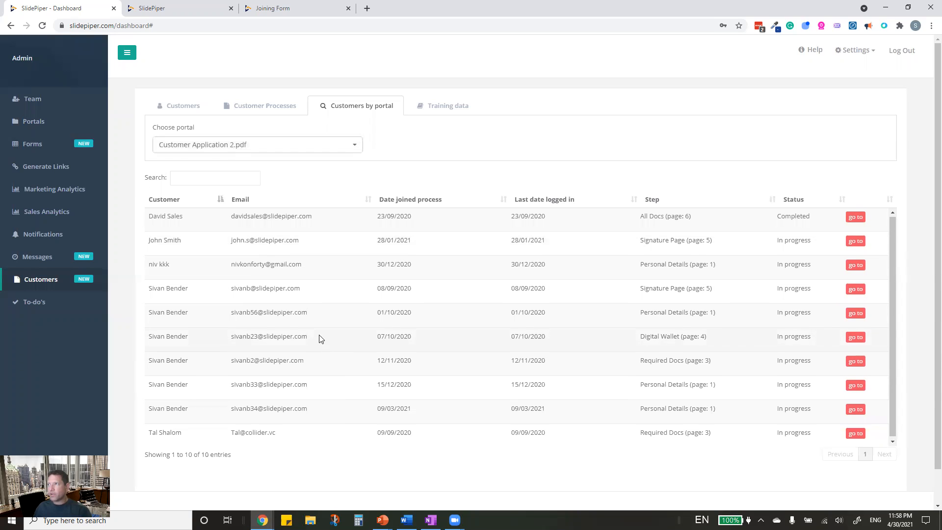
left_click(801, 200)
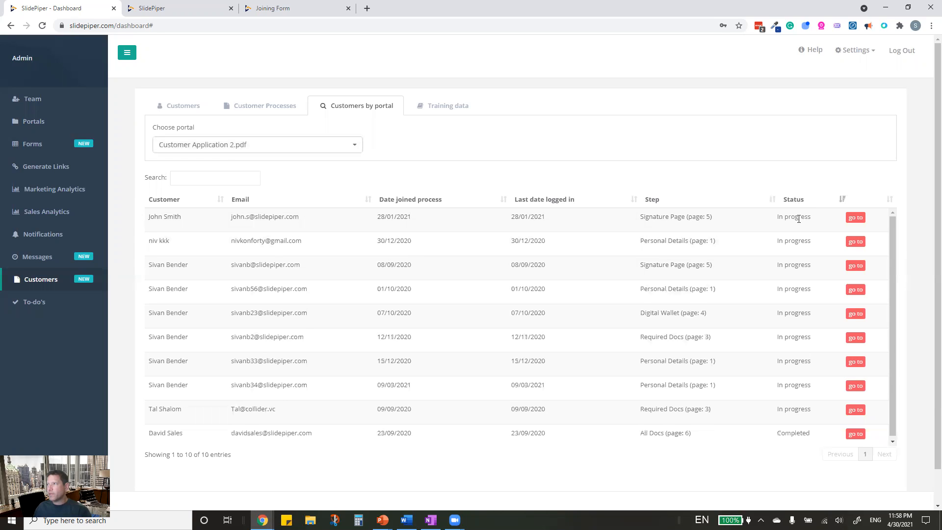
left_click(791, 200)
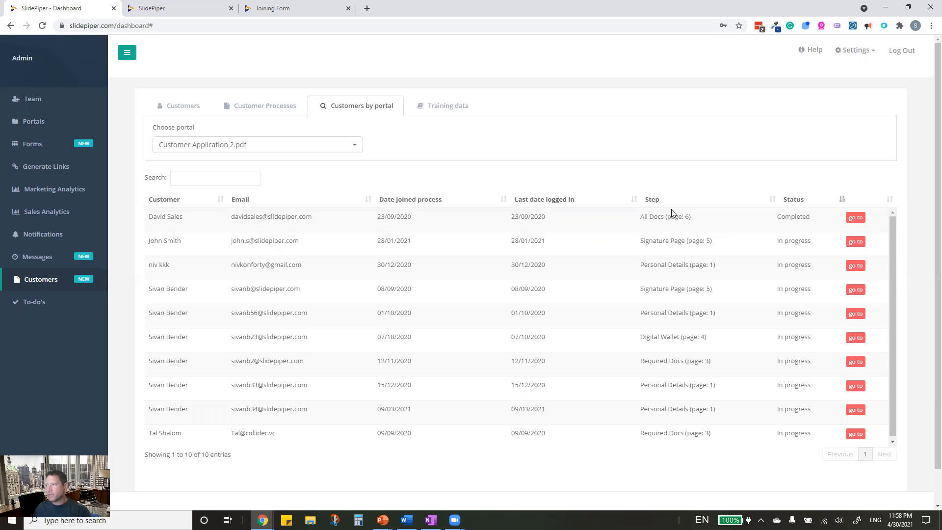
left_click(660, 201)
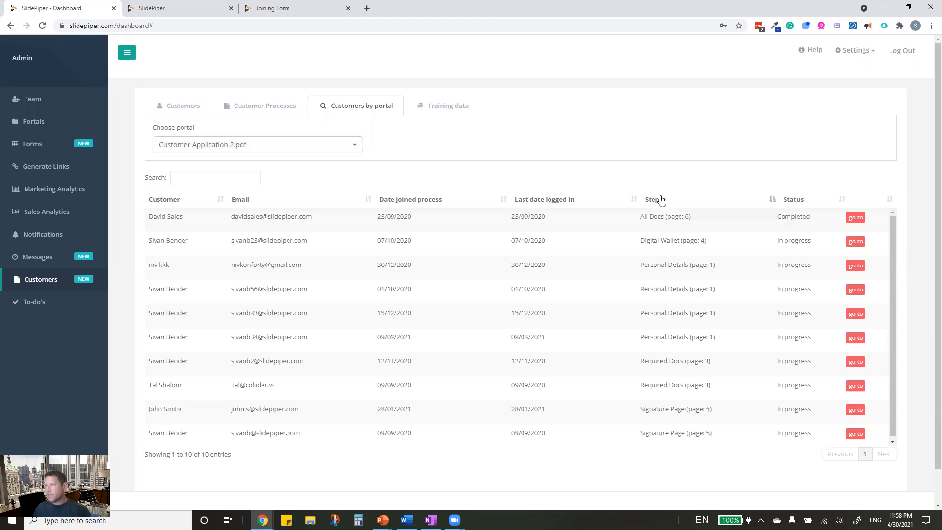
left_click(697, 201)
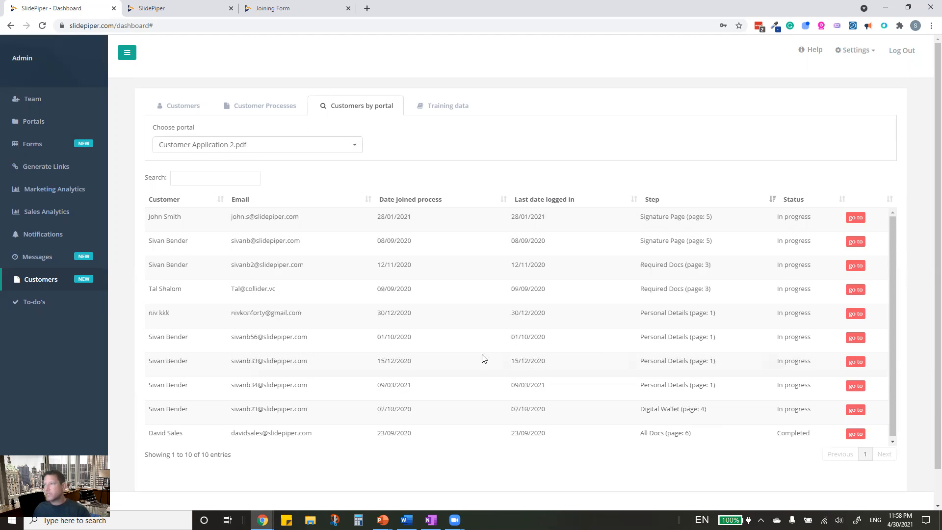
- Open a customer's process, then search the Choose customer list by name and select the match
left_click(849, 363)
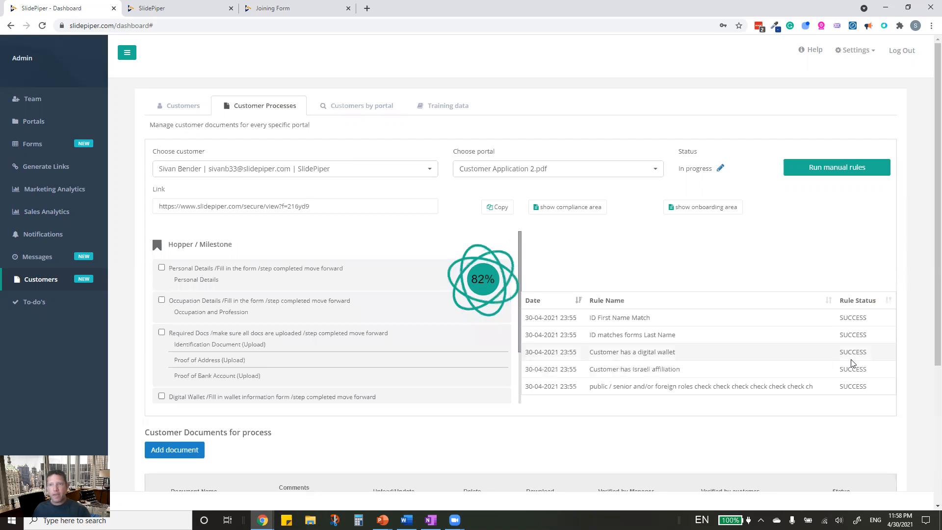
scroll(594, 453, "down", 2)
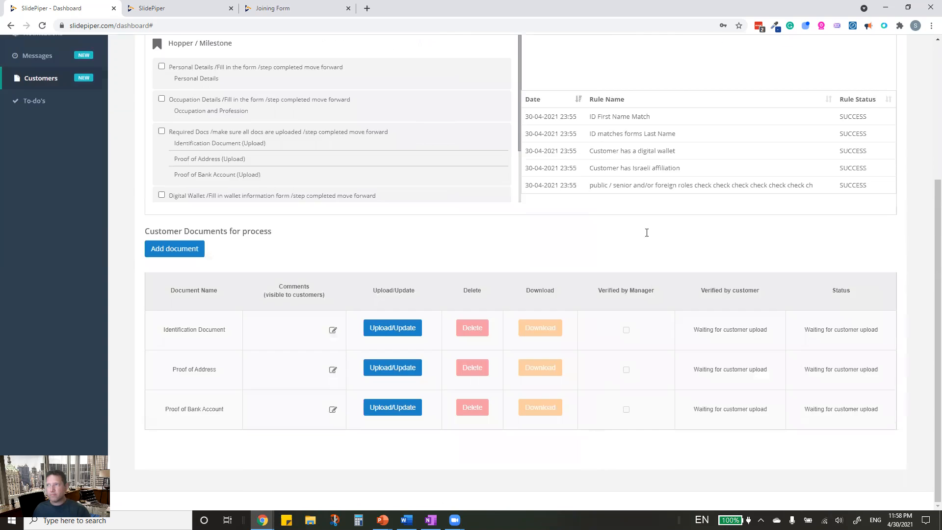
scroll(645, 231, "up", 3)
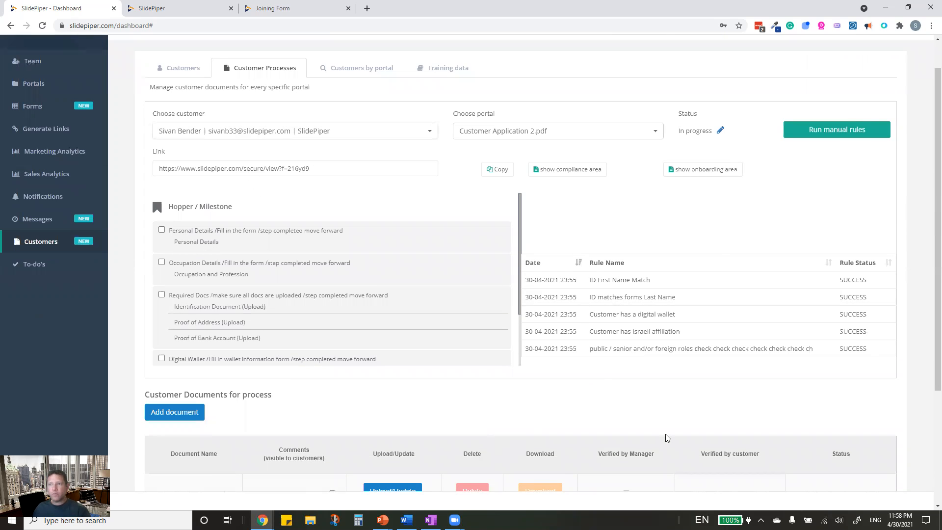
scroll(505, 396, "up", 1)
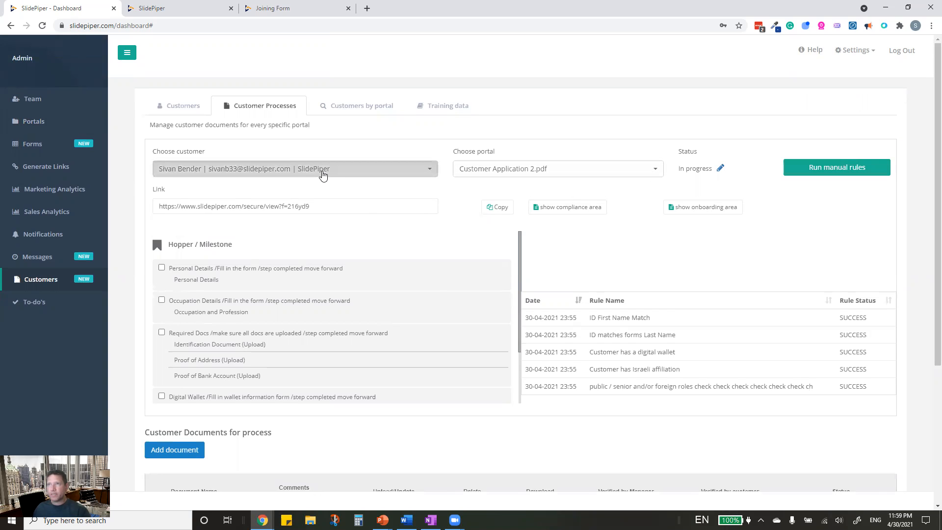
left_click(323, 175)
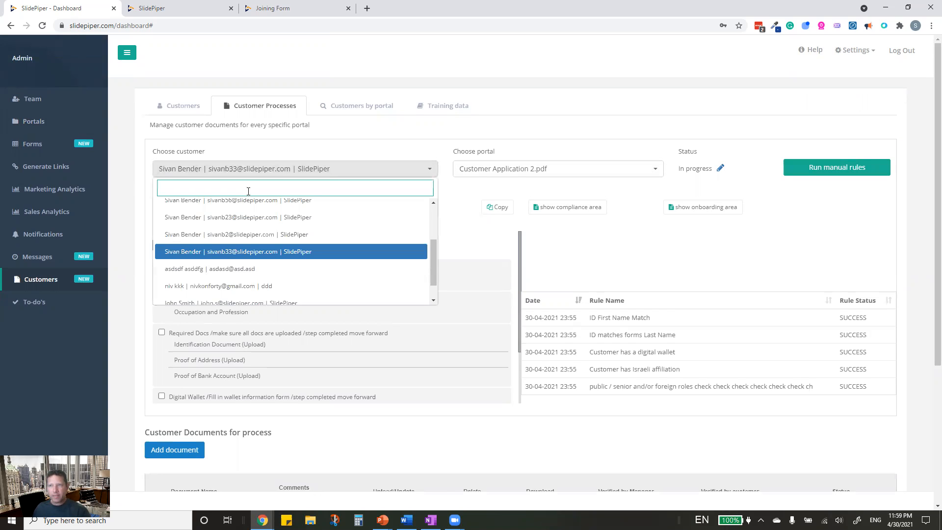
scroll(247, 255, "up", 3)
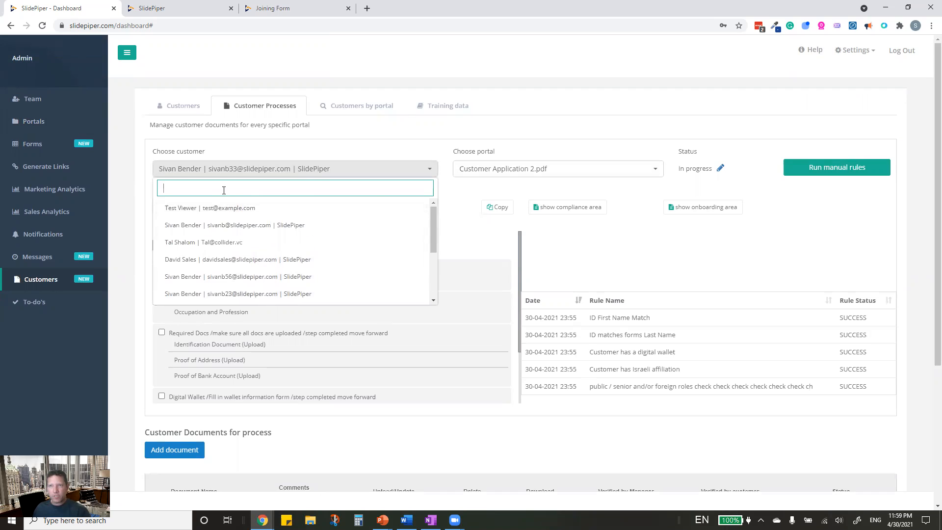
type("john")
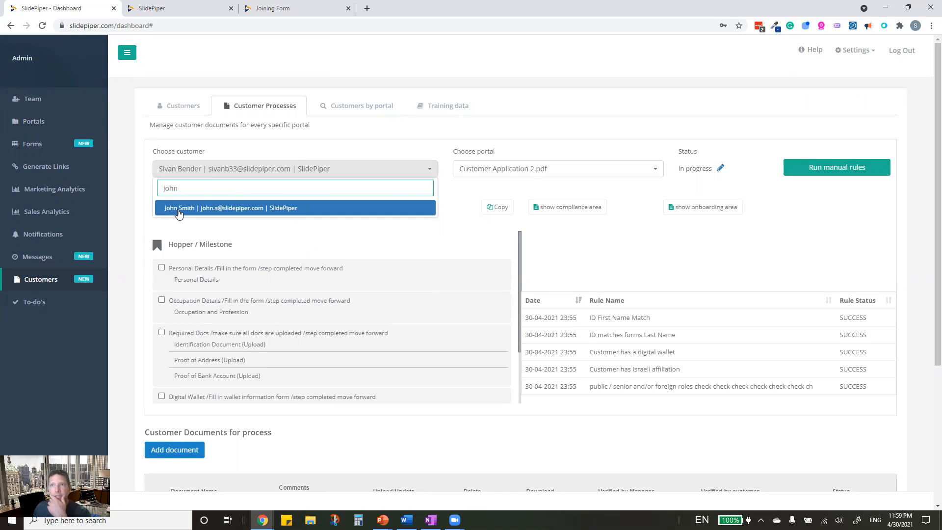
left_click(177, 208)
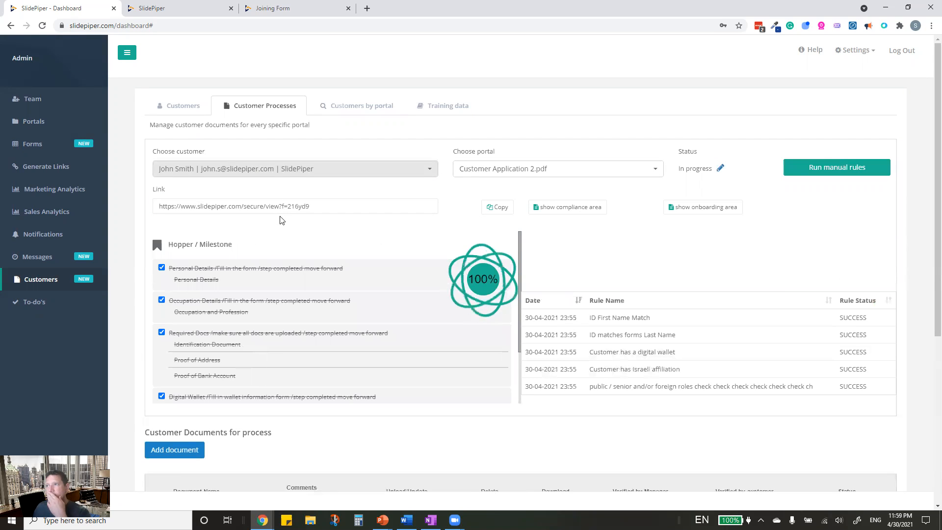
- Show the internal compliance area and expand the Compliance Report form
left_click(558, 211)
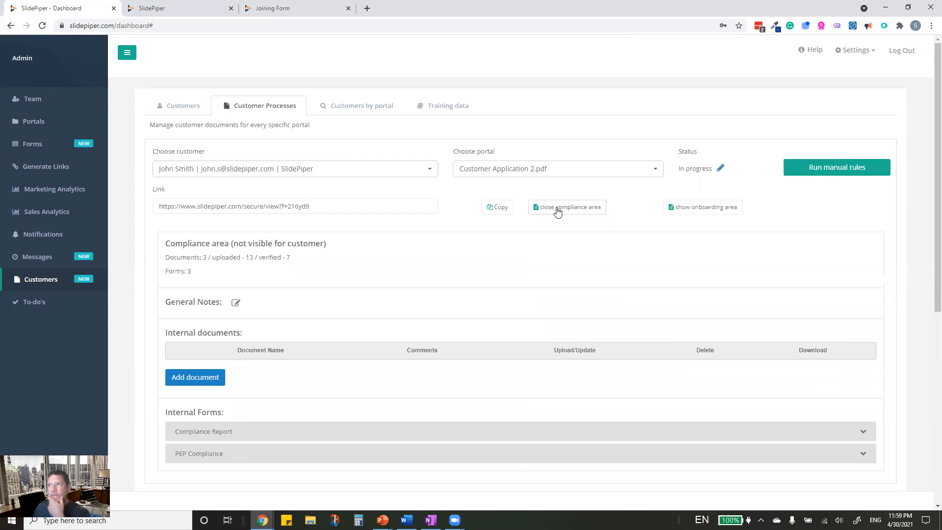
scroll(404, 248, "down", 3)
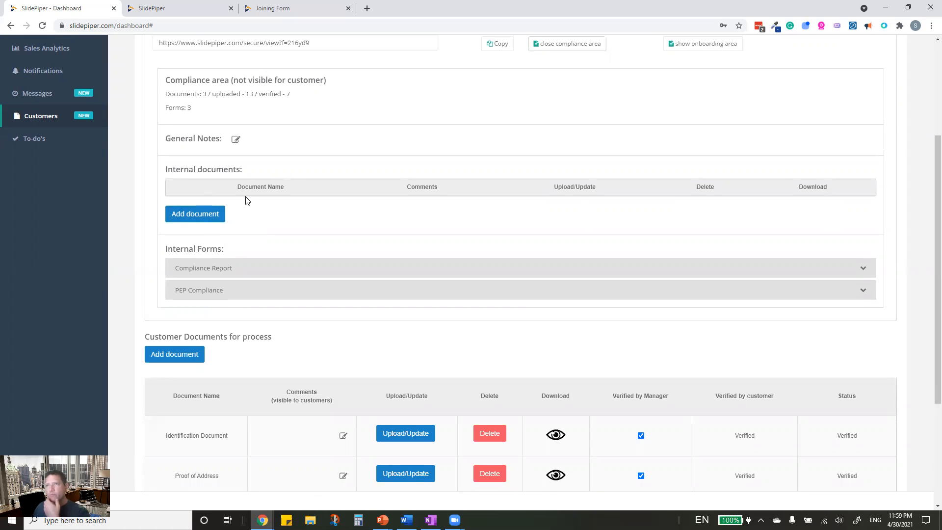
scroll(247, 200, "up", 2)
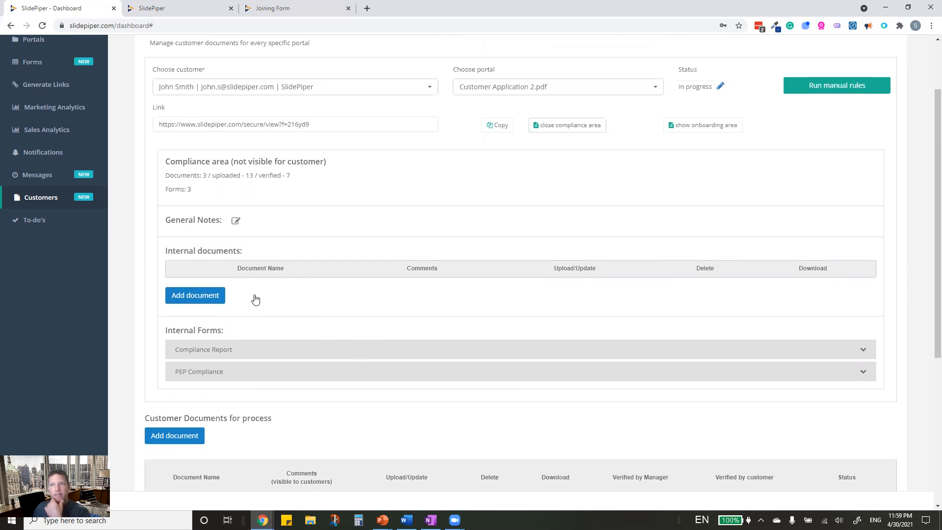
left_click(208, 353)
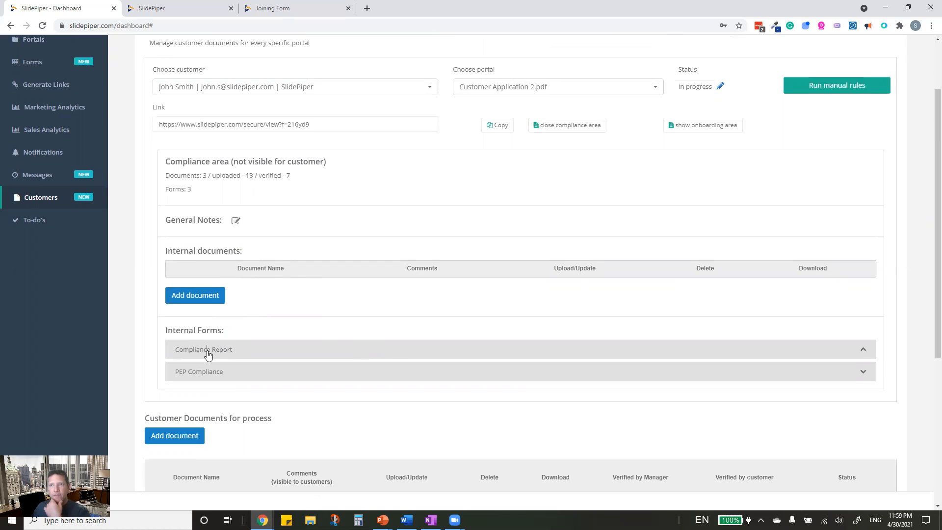
scroll(206, 353, "down", 5)
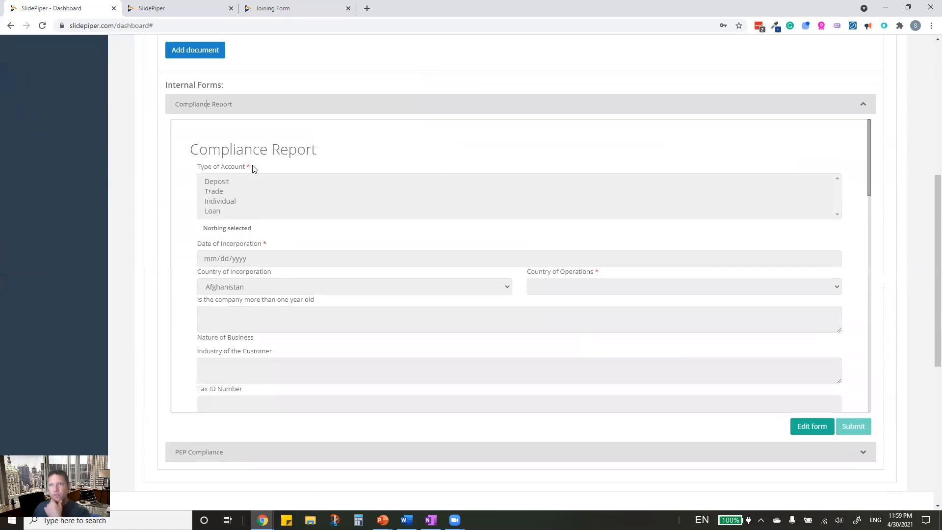
scroll(264, 373, "down", 6)
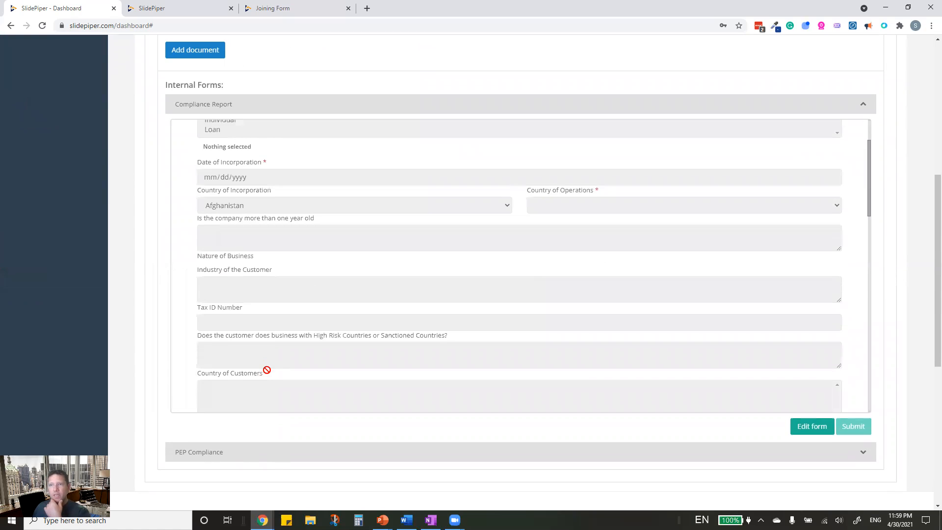
scroll(261, 363, "down", 10)
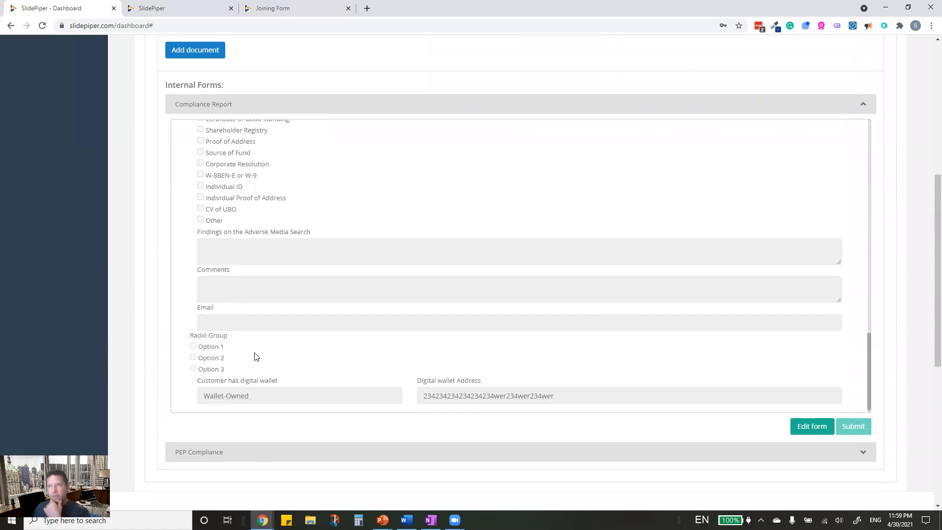
scroll(245, 344, "up", 16)
- Expand the PEP Compliance form and review its Family affiliation entry
left_click(201, 452)
scroll(213, 411, "down", 10)
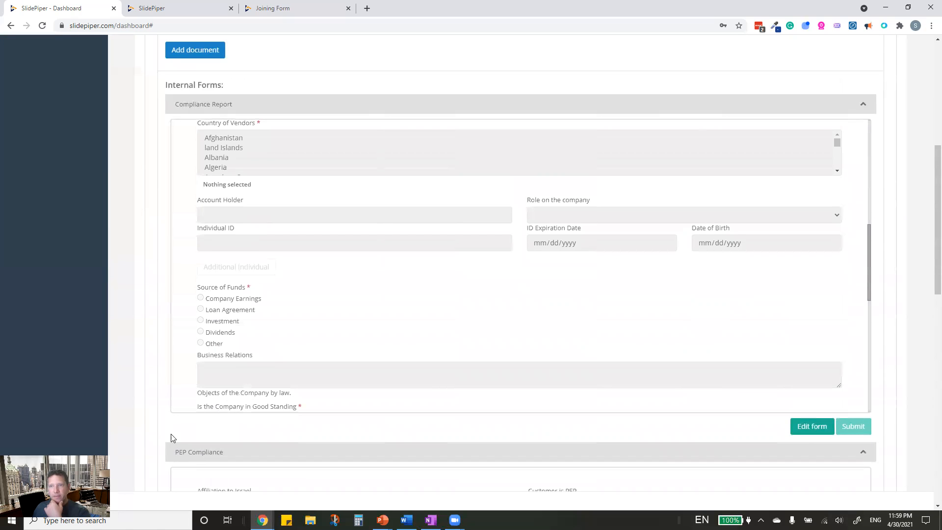
scroll(147, 439, "down", 6)
scroll(433, 336, "up", 2)
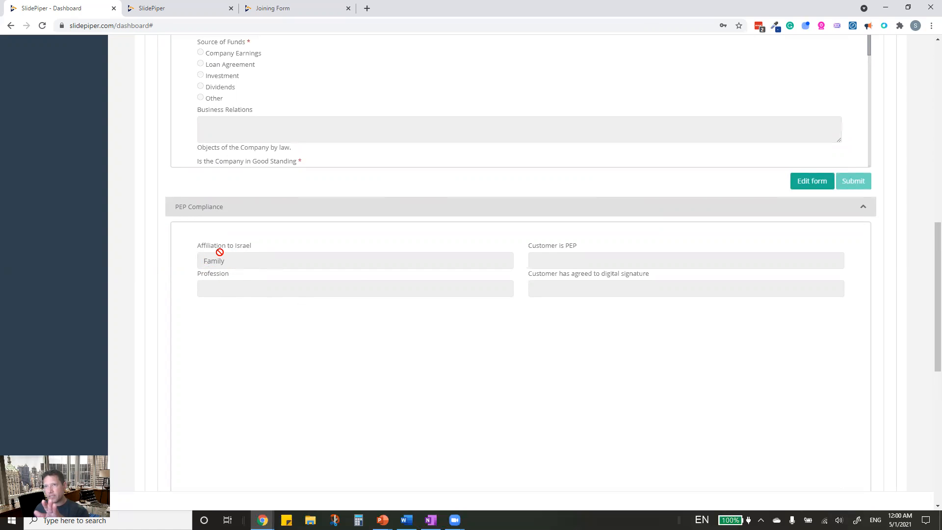
scroll(262, 356, "down", 5)
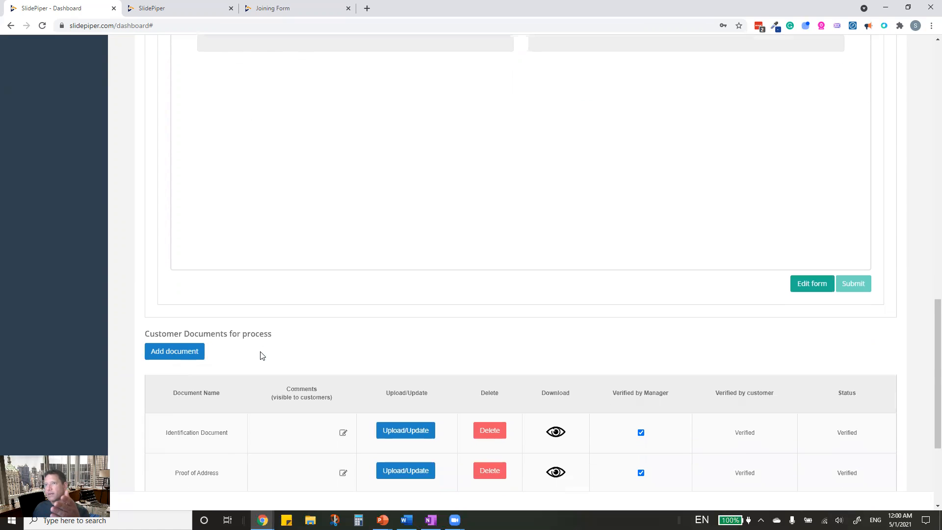
scroll(517, 288, "up", 6)
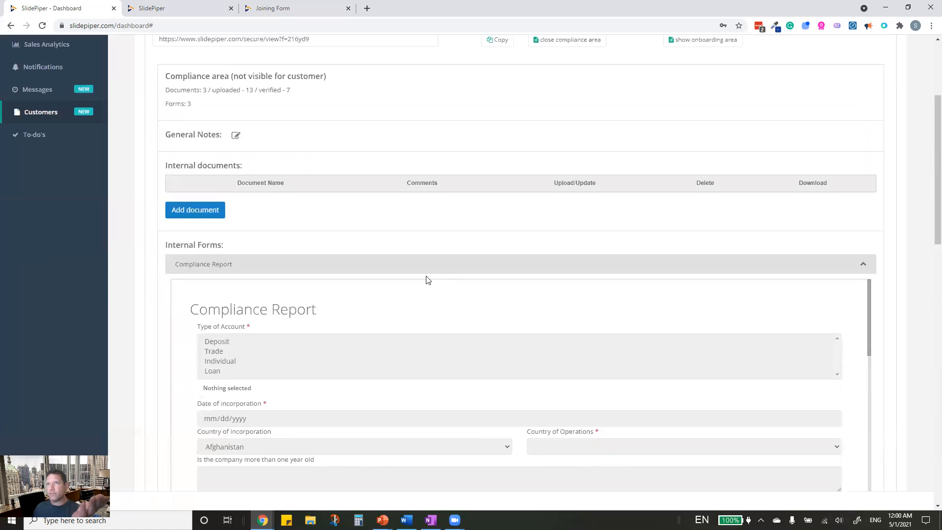
scroll(428, 280, "up", 4)
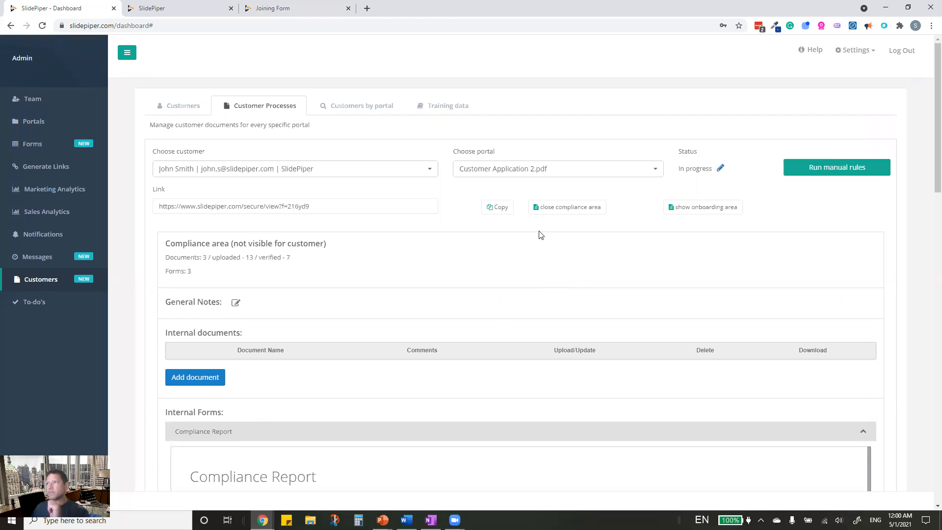
- Swap the compliance area for the onboarding area, expand risk Calc and request Edit form
left_click(568, 209)
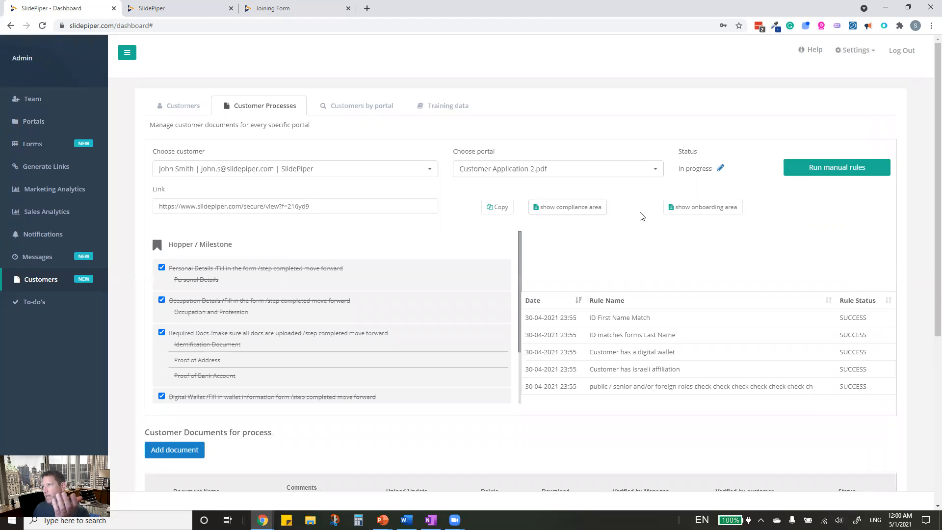
left_click(699, 206)
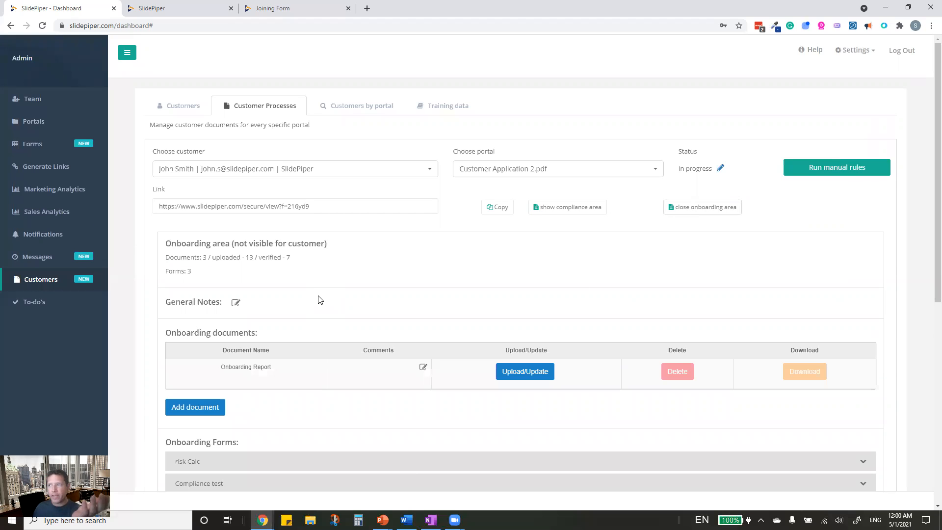
scroll(318, 299, "down", 3)
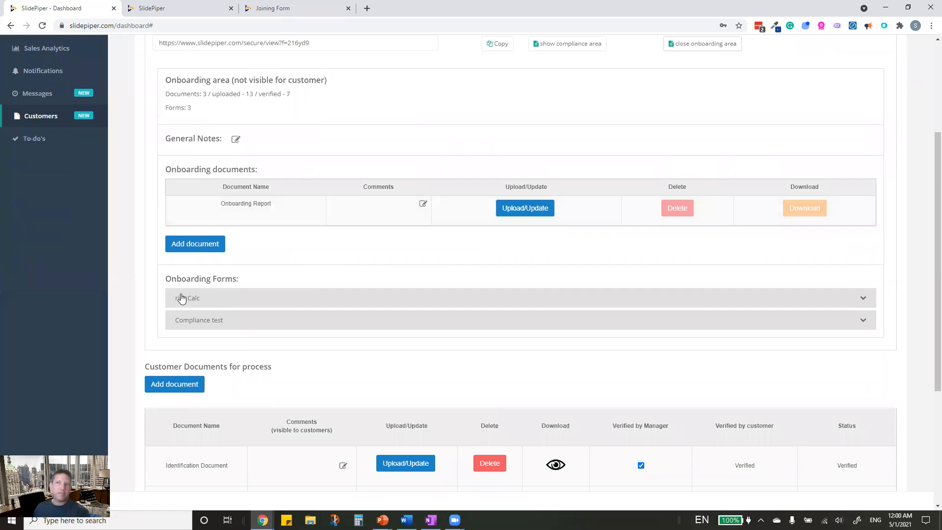
left_click(196, 298)
scroll(223, 347, "down", 3)
scroll(223, 347, "up", 3)
scroll(163, 349, "down", 3)
scroll(164, 348, "down", 2)
scroll(233, 302, "up", 2)
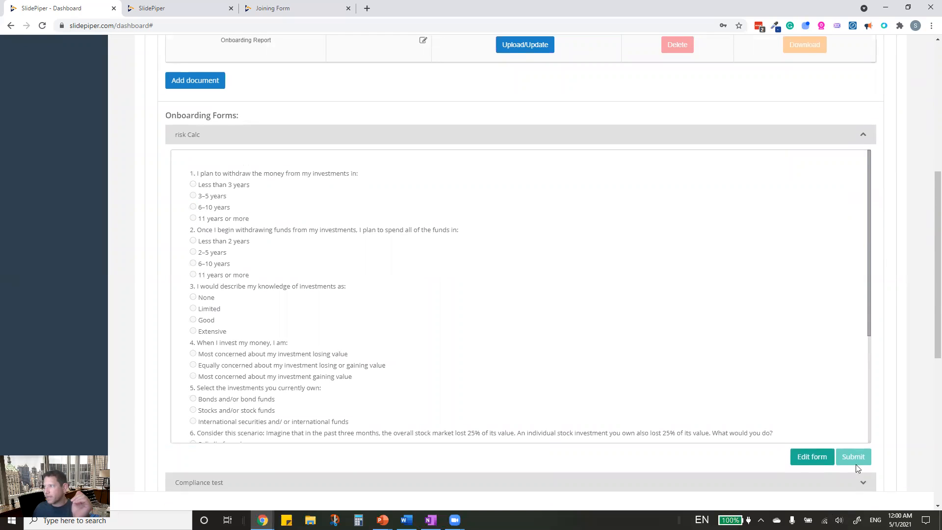
left_click(799, 461)
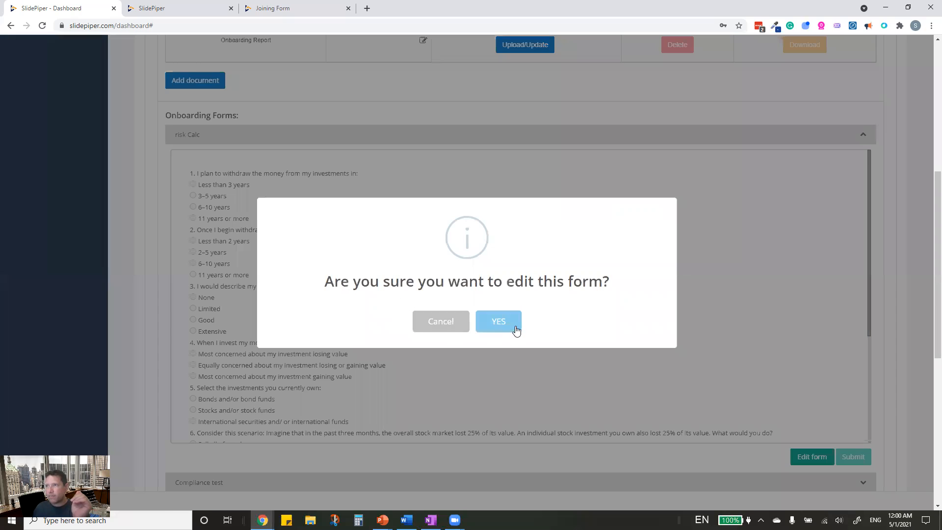
- Answer risk Calc: 6–10 years twice, None, equally concerned, sell some shares, AAR 7.2%
left_click(516, 331)
scroll(244, 301, "down", 4)
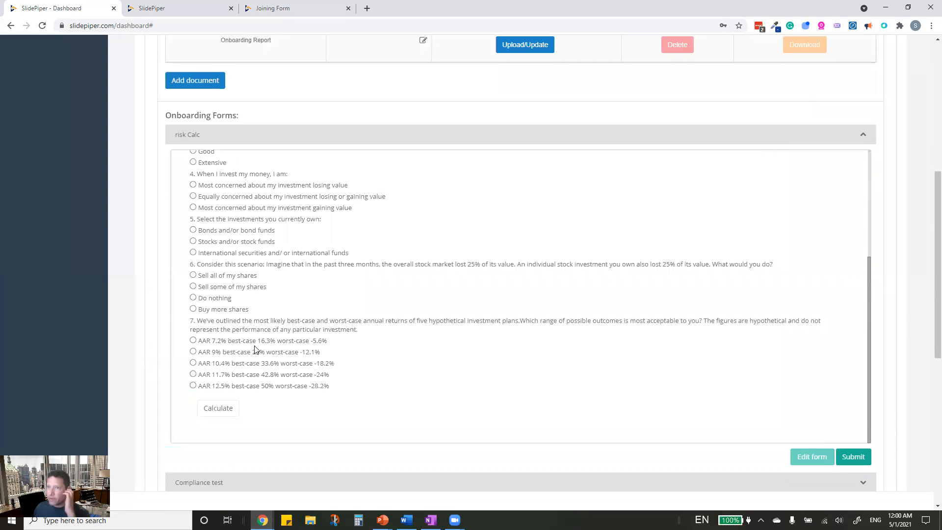
scroll(238, 319, "up", 3)
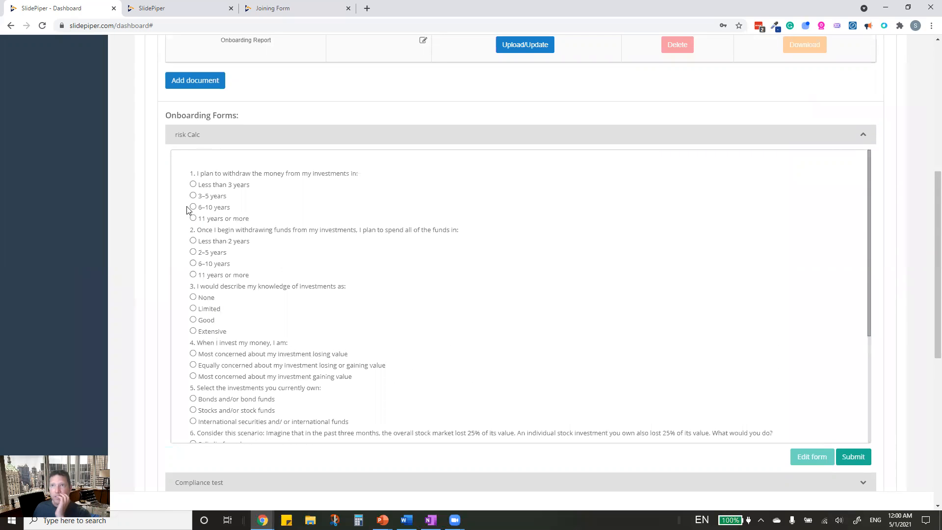
left_click(193, 208)
left_click(192, 264)
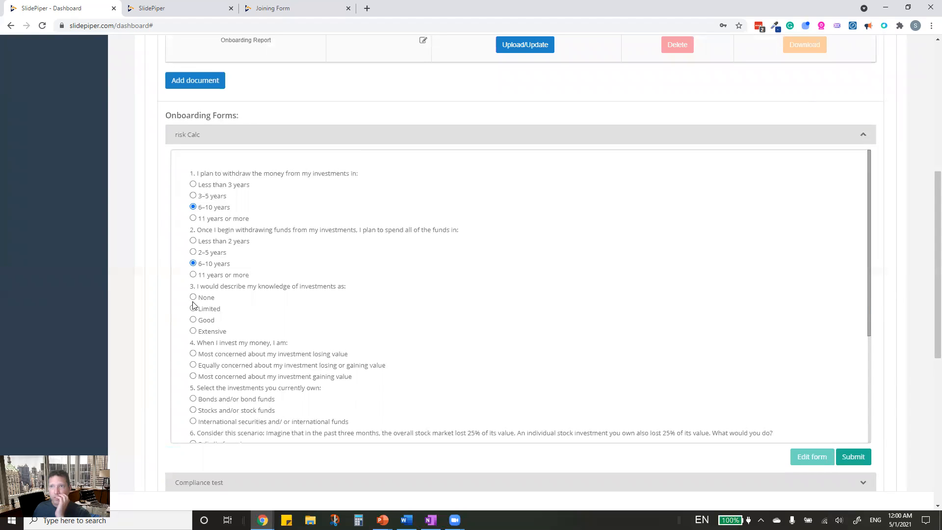
left_click(192, 297)
left_click(193, 366)
scroll(204, 383, "down", 3)
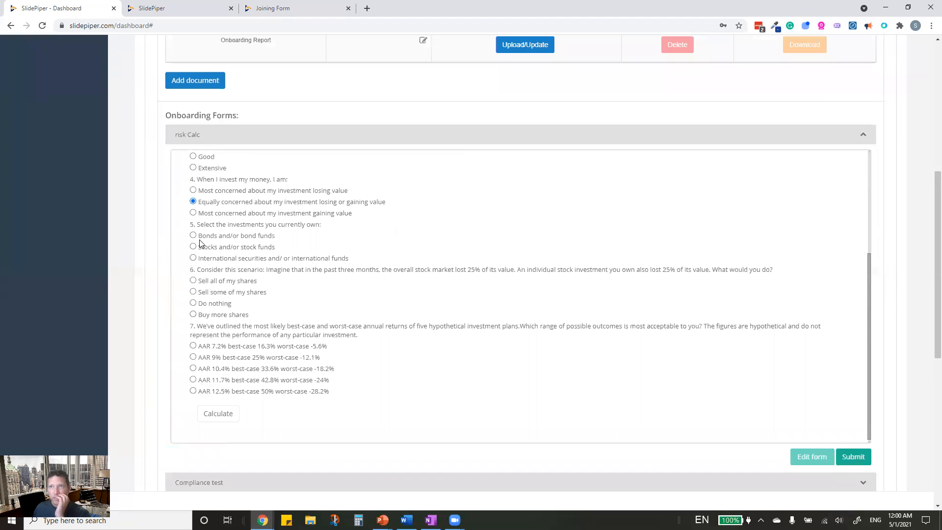
left_click(193, 292)
left_click(193, 346)
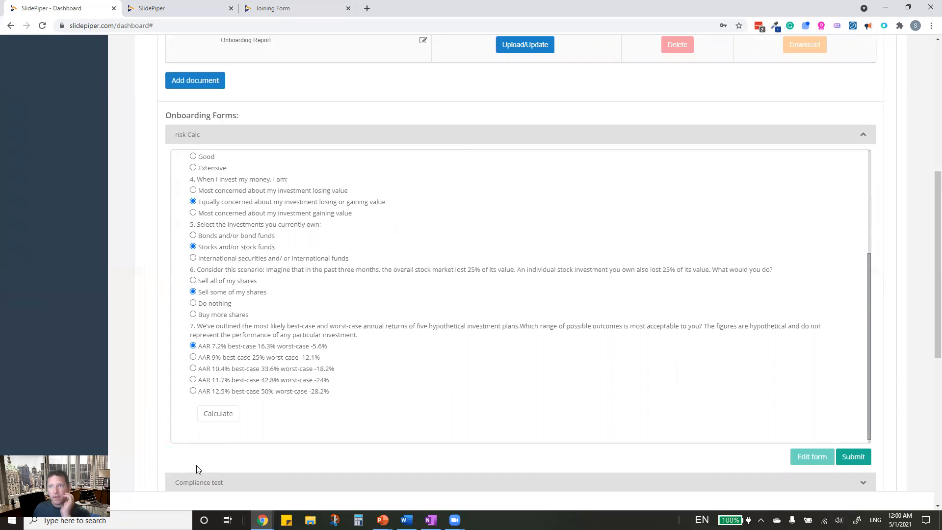
- Calculate the risk result and submit the risk Calc form
left_click(220, 414)
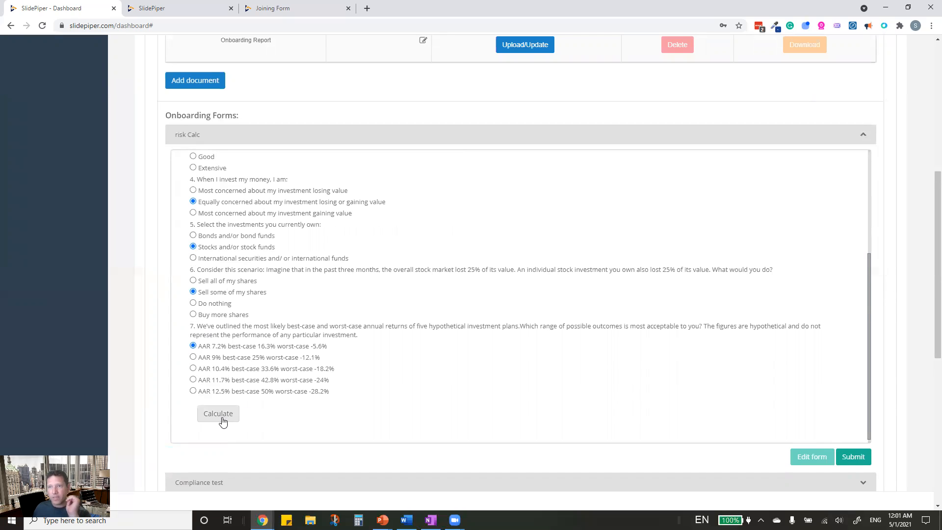
scroll(382, 377, "down", 1)
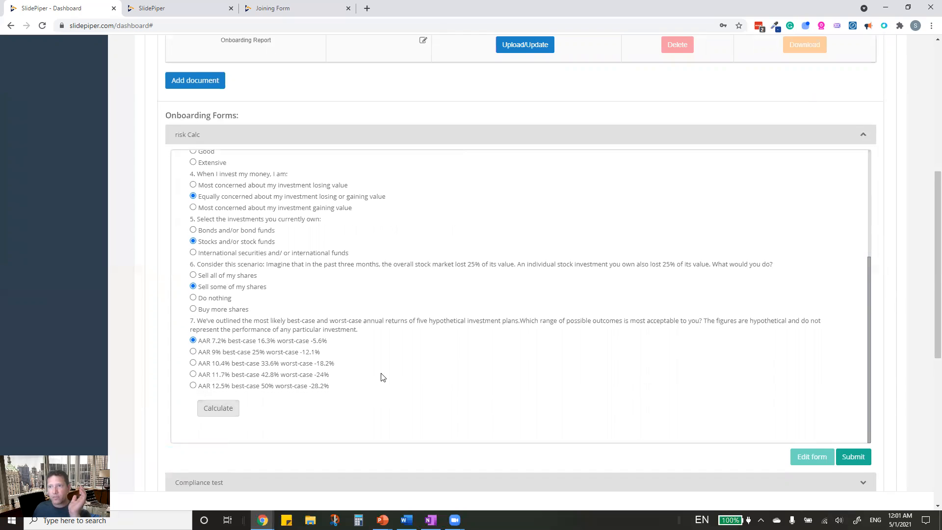
scroll(383, 378, "up", 3)
scroll(383, 377, "down", 3)
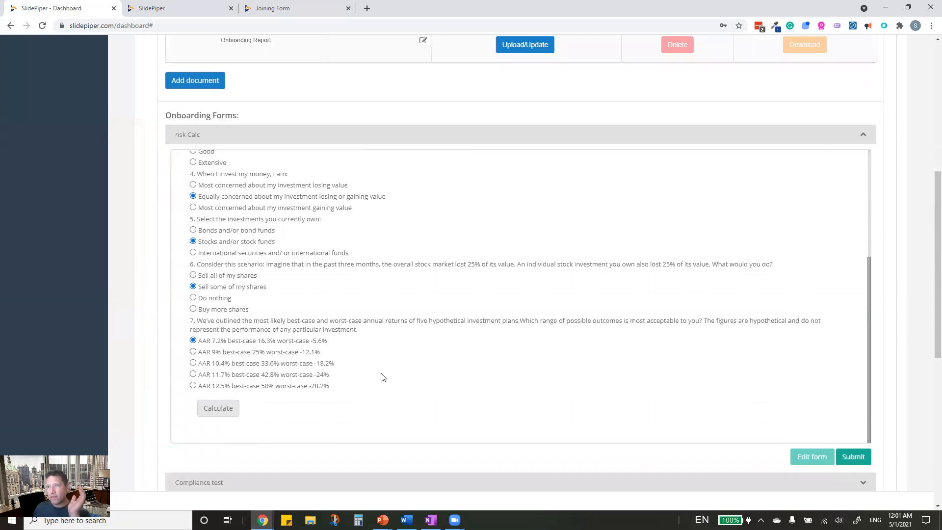
left_click(205, 409)
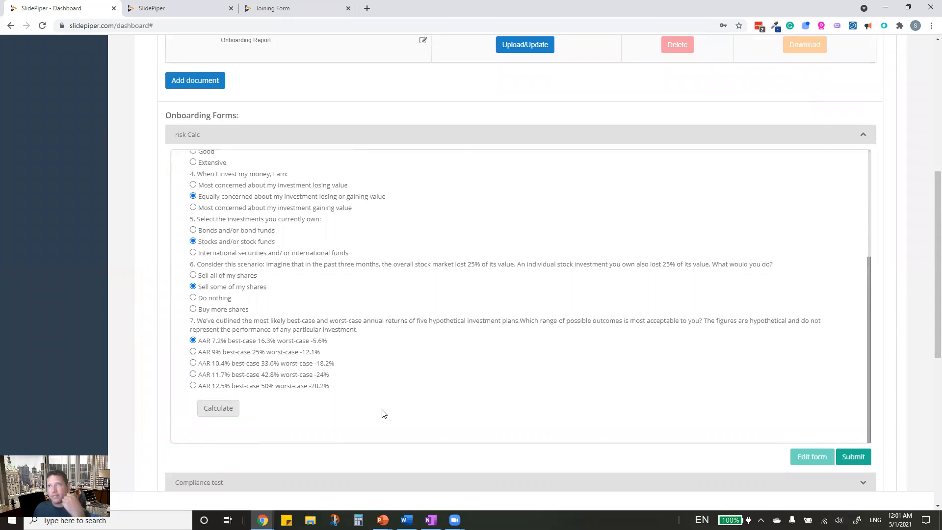
scroll(384, 413, "up", 4)
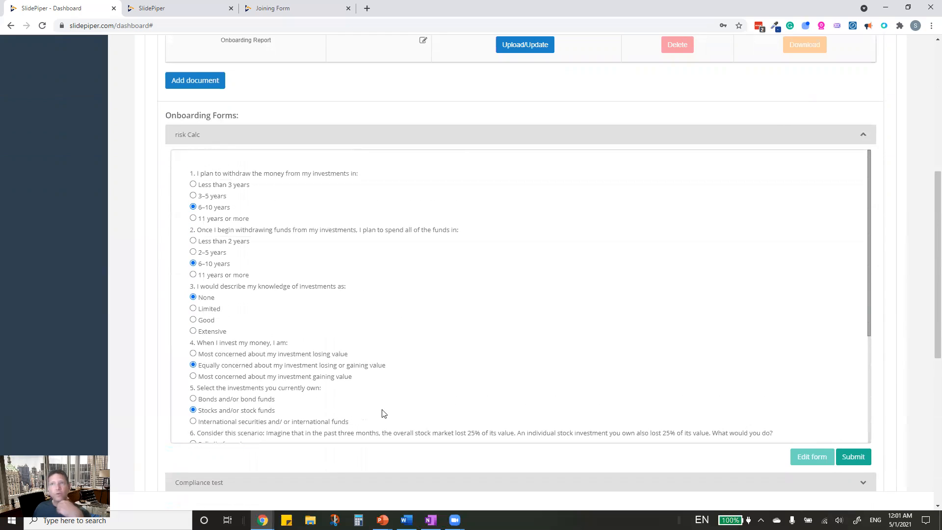
scroll(638, 412, "down", 3)
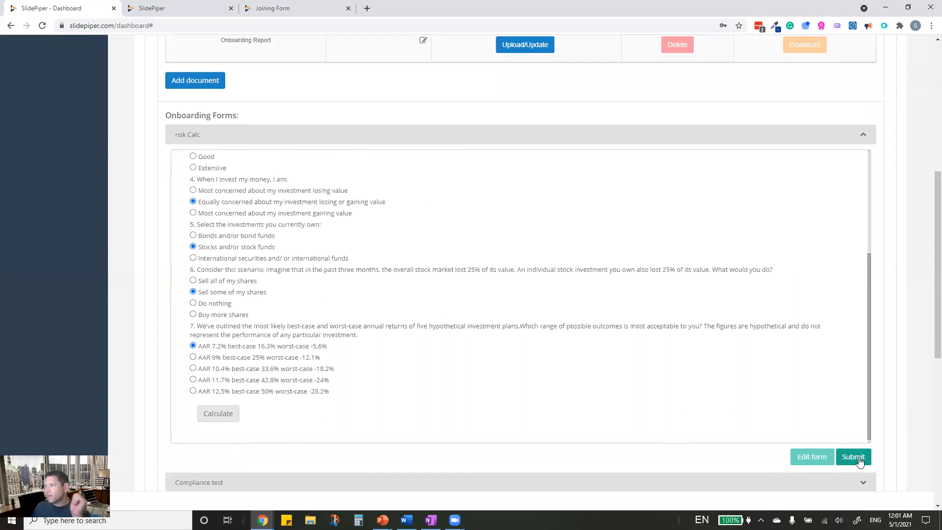
left_click(860, 462)
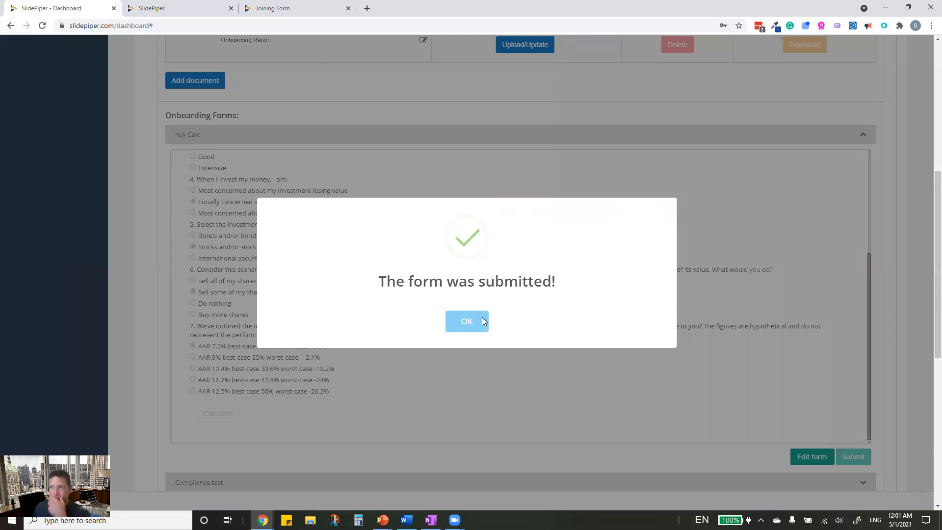
left_click(476, 320)
- Close the onboarding area and go to the Portals section
scroll(445, 329, "up", 10)
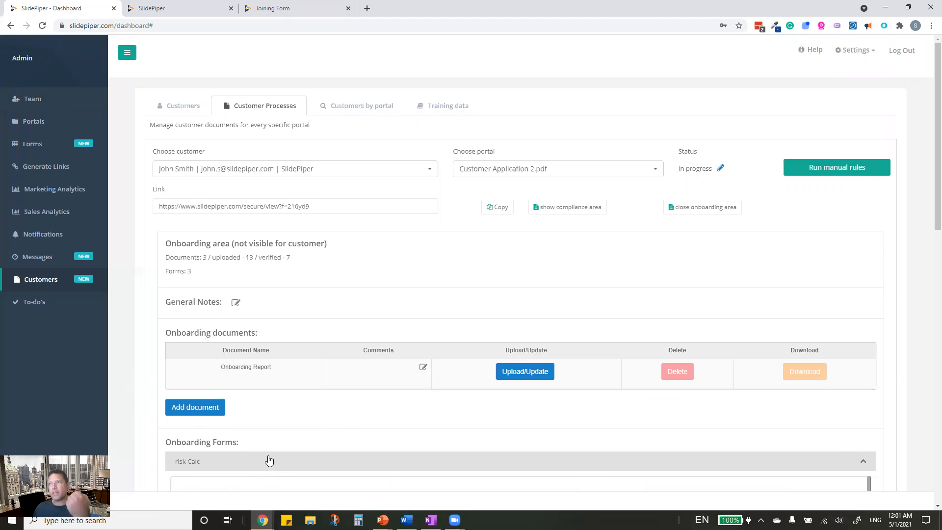
left_click(702, 212)
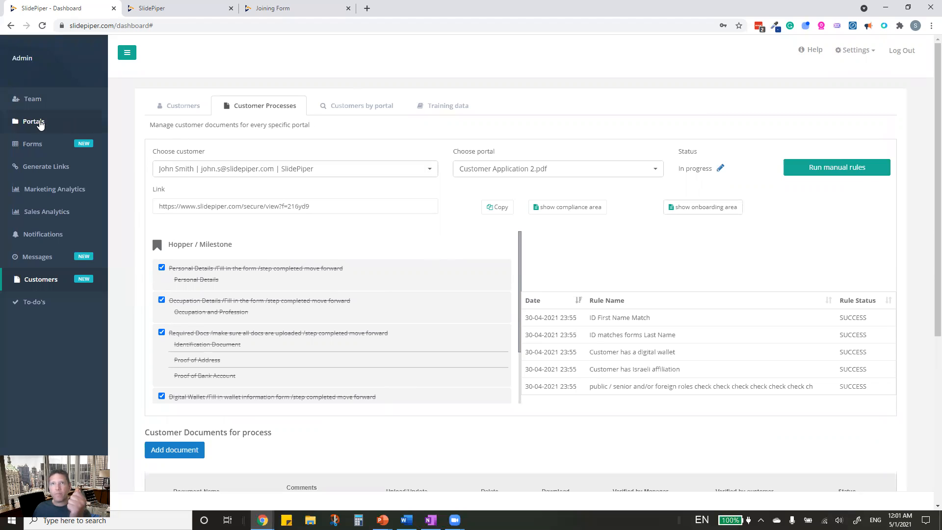
left_click(40, 123)
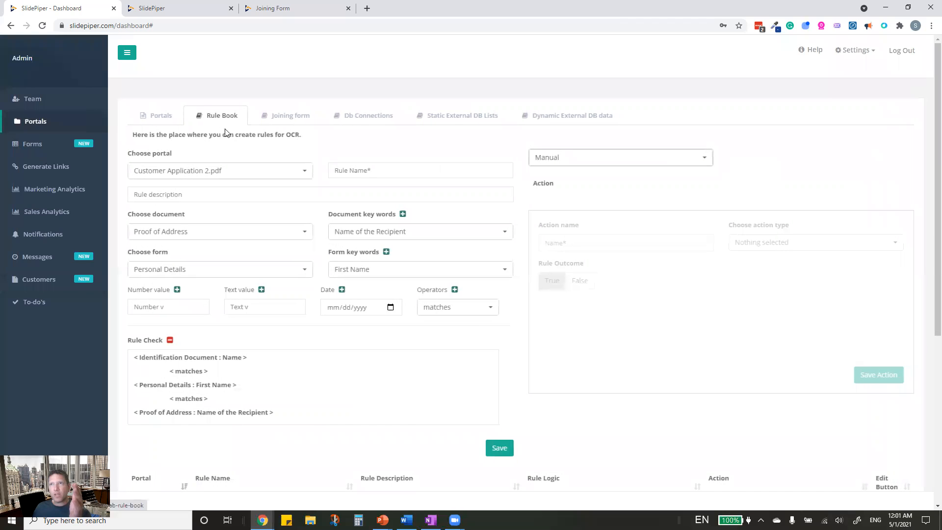
- Look over the portal's joining form, then list its DB connections, showing sqlDB1 to new_database
left_click(297, 117)
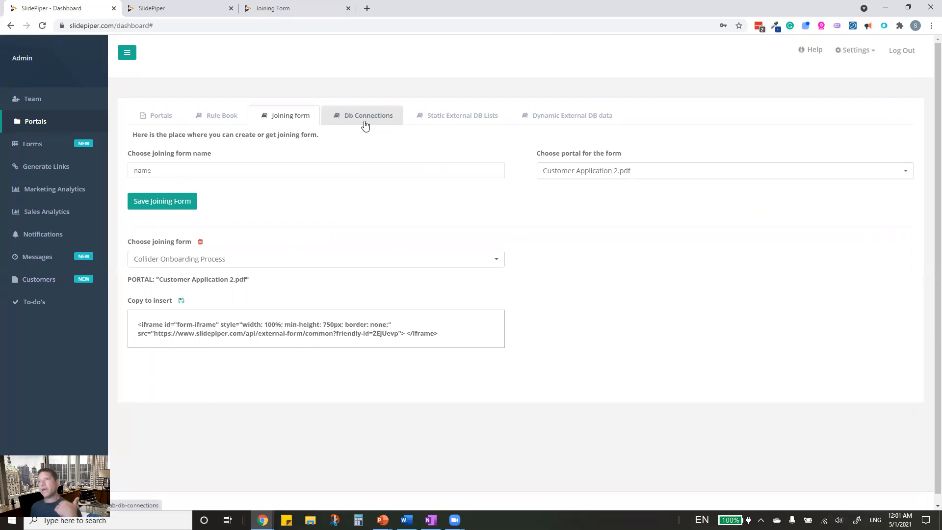
left_click(362, 121)
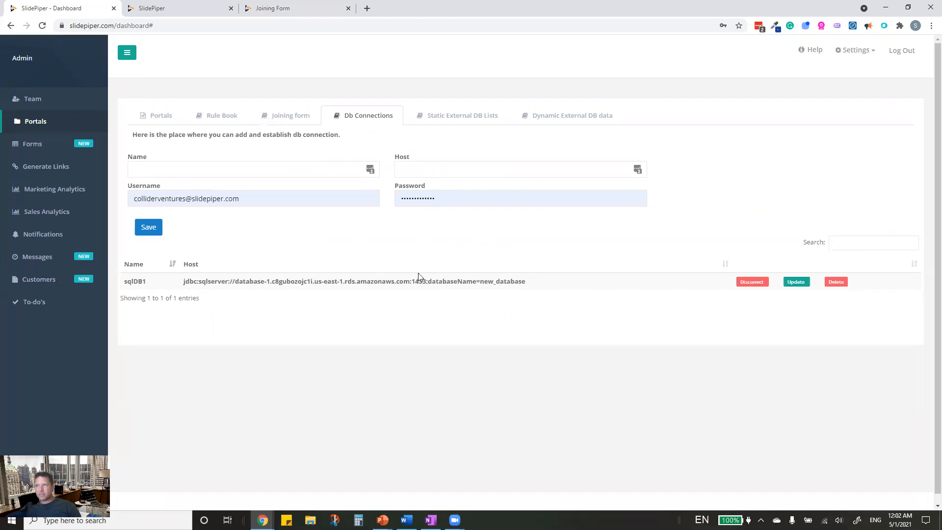
- Show the static external DB lists mapping Country fields via 'select Name from Country' on sqlDB1
left_click(466, 117)
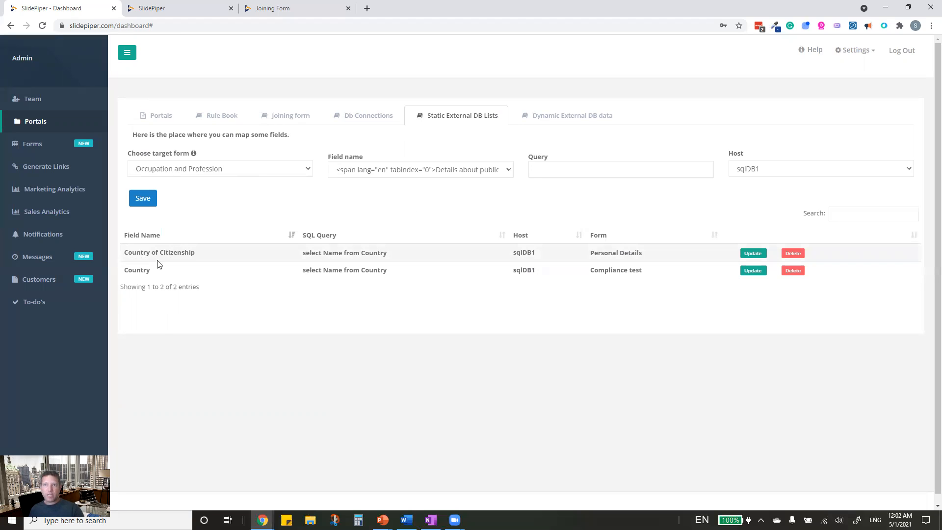
left_click(749, 253)
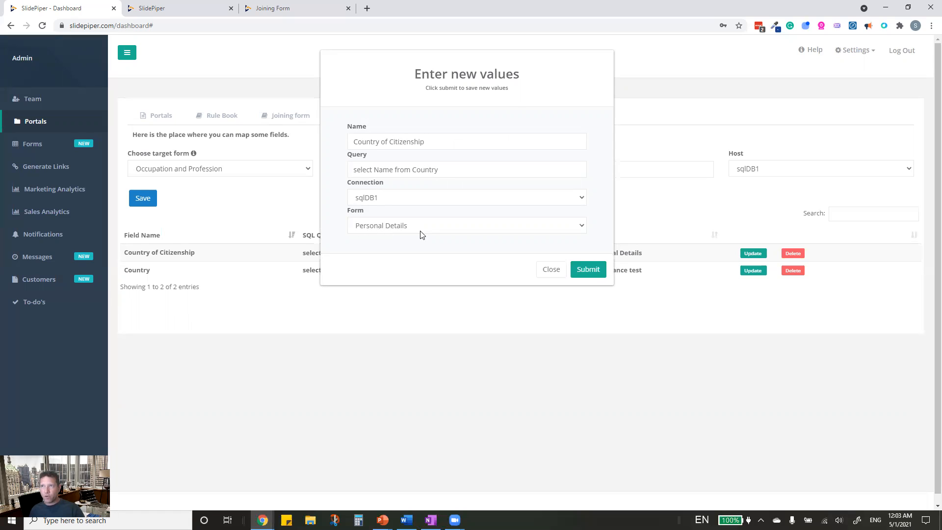
left_click(551, 270)
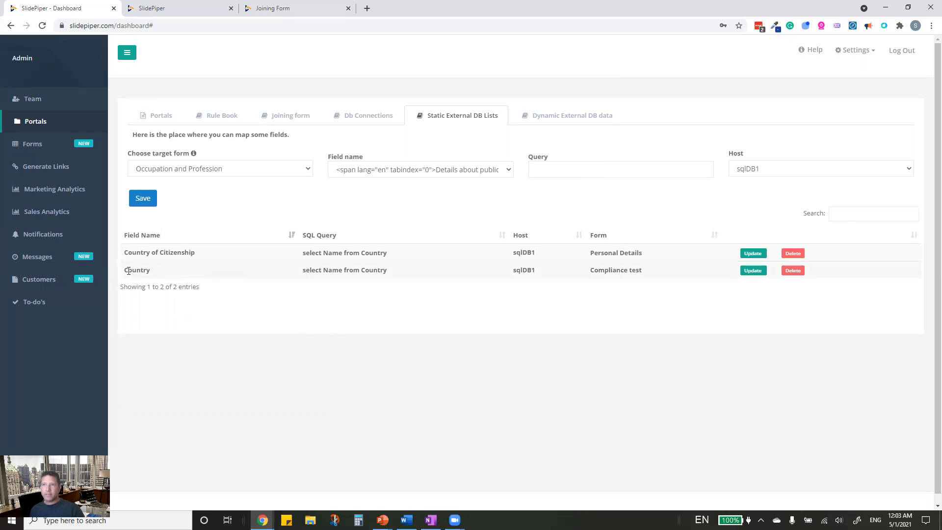
left_click(753, 271)
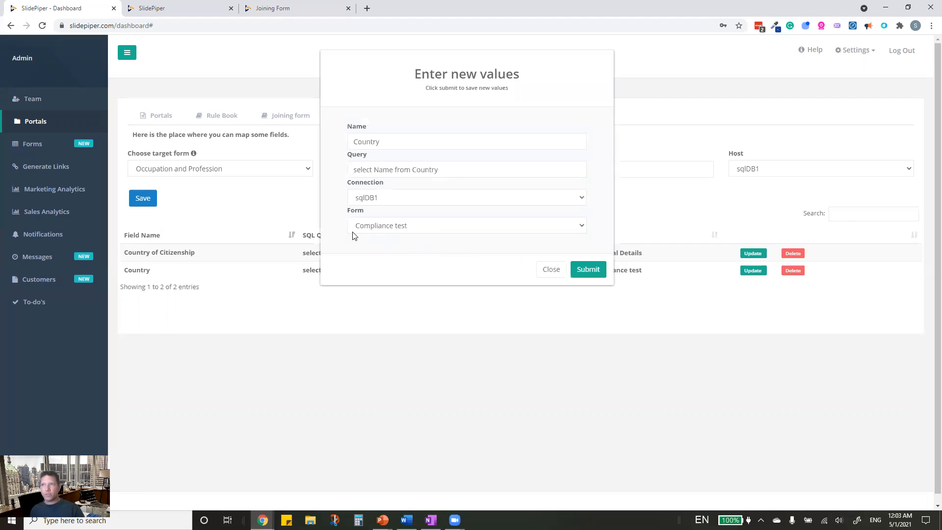
left_click(551, 270)
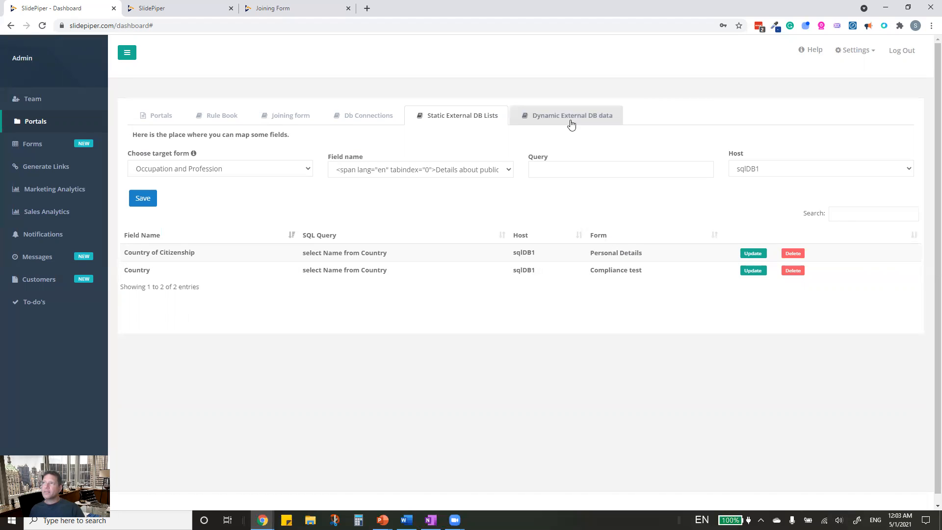
- Check the Dynamic External DB data mappings, then go to the Forms list
left_click(571, 118)
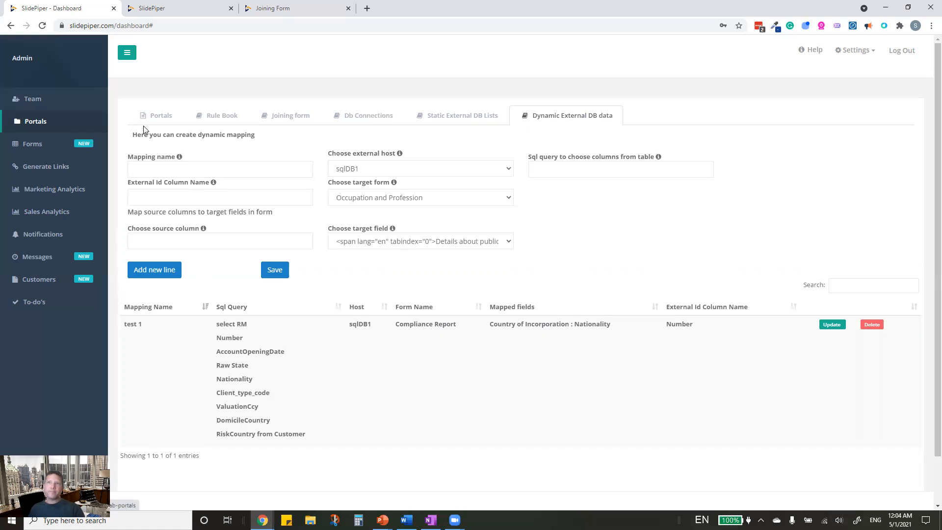
left_click(29, 149)
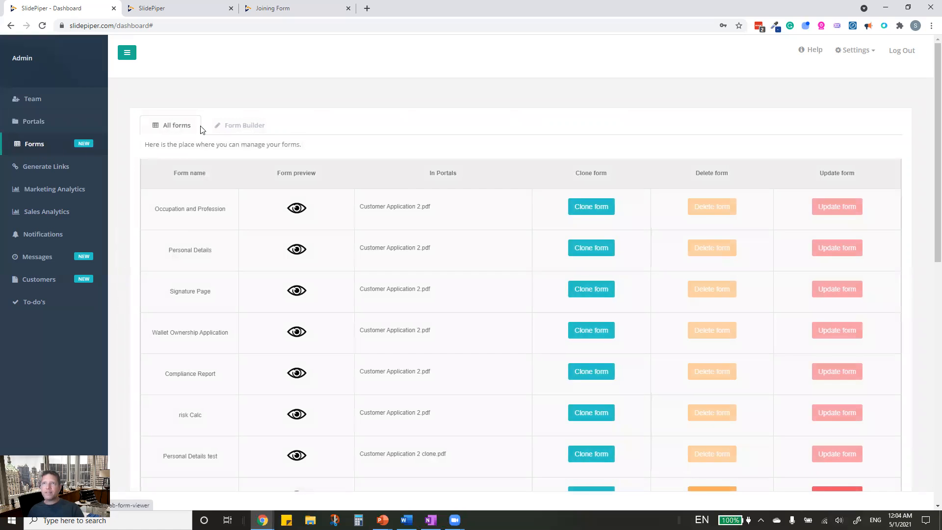
- Add the GDPR Consent Template questions to a new form and inspect the top text block's settings
left_click(239, 125)
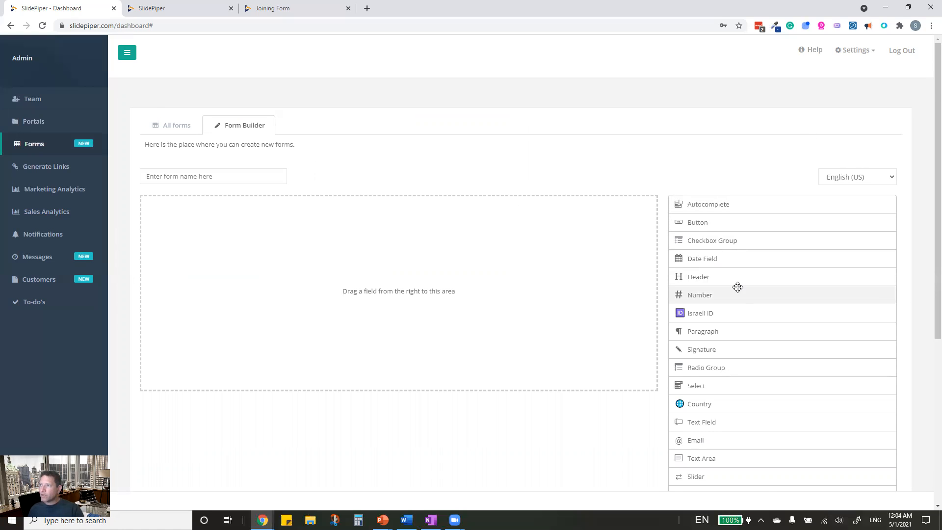
scroll(739, 228, "down", 5)
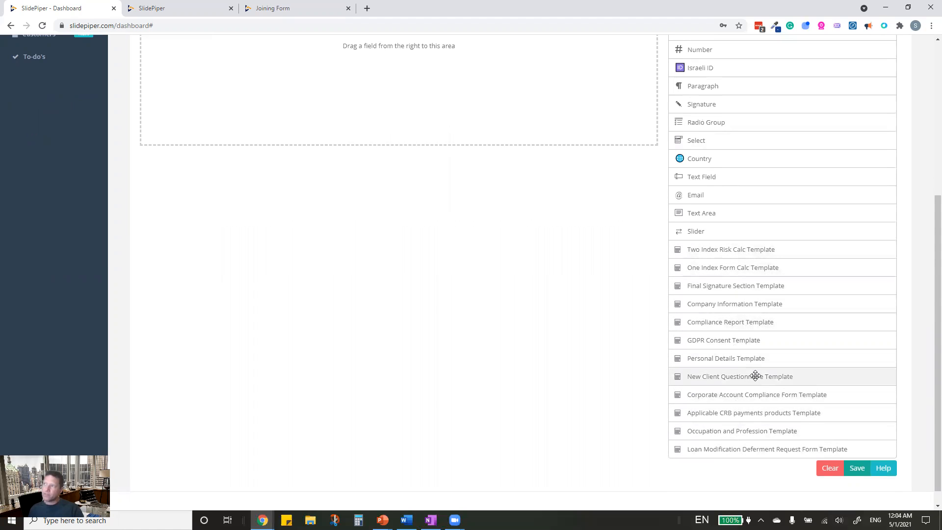
left_click(752, 338)
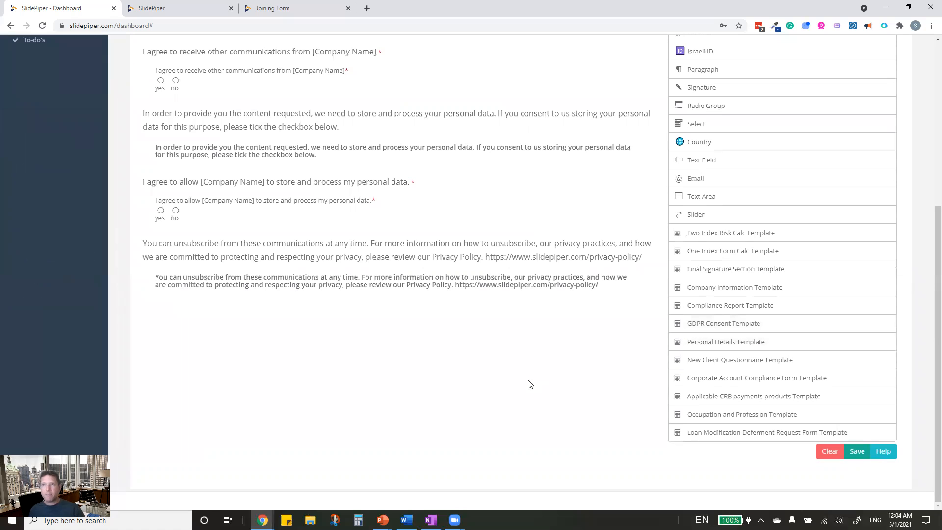
scroll(520, 373, "up", 3)
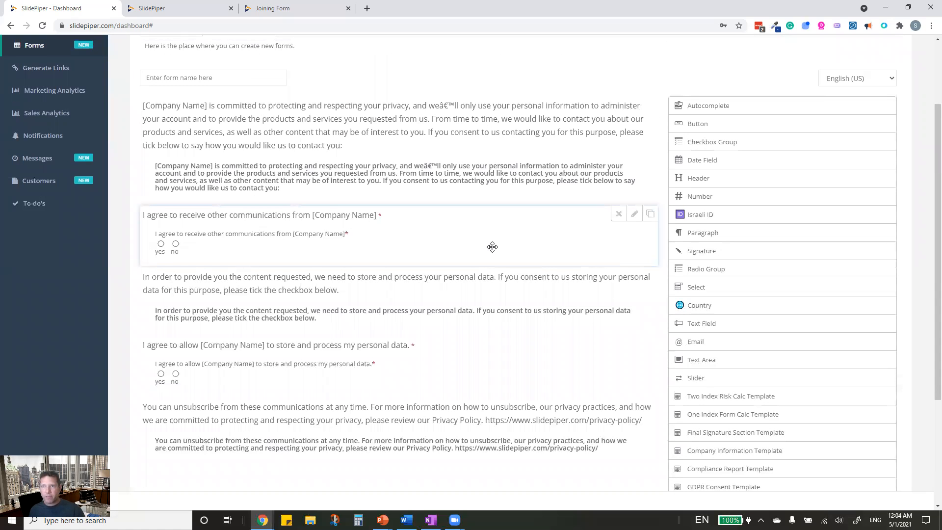
scroll(492, 251, "up", 2)
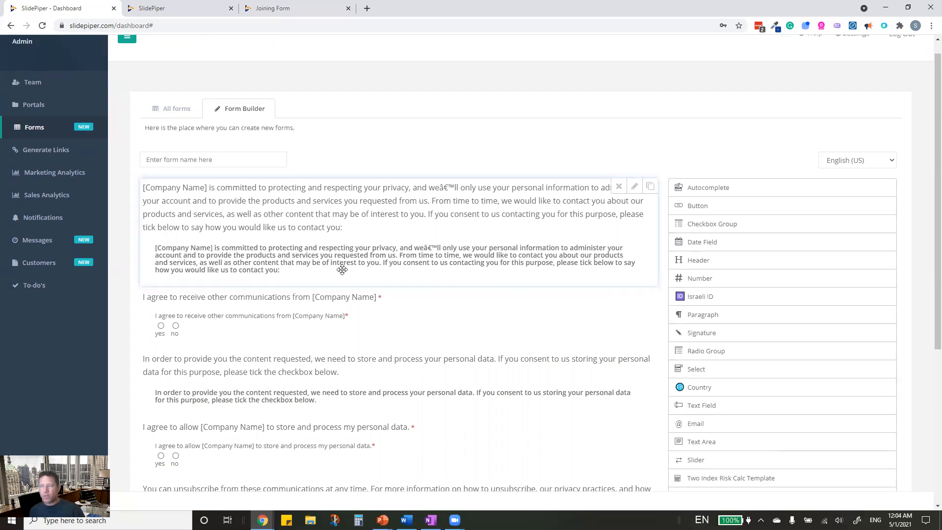
left_click(634, 187)
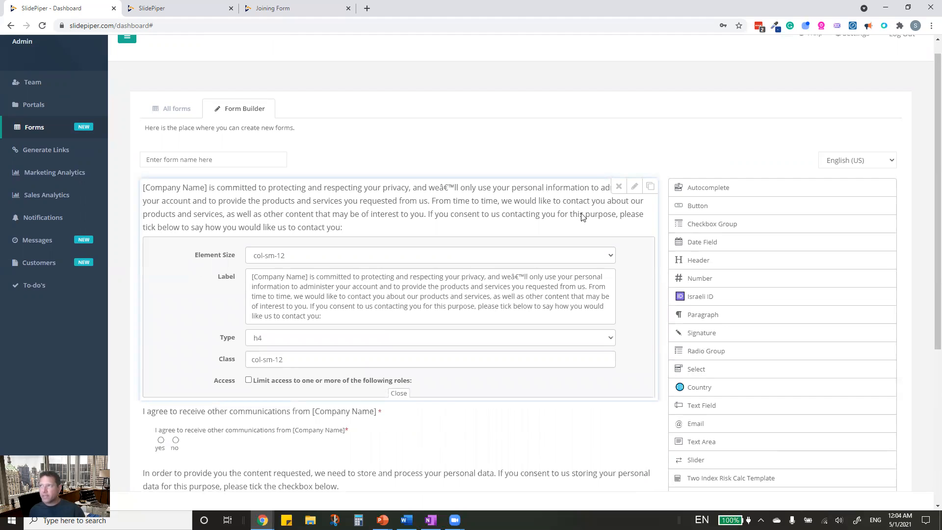
left_click(635, 186)
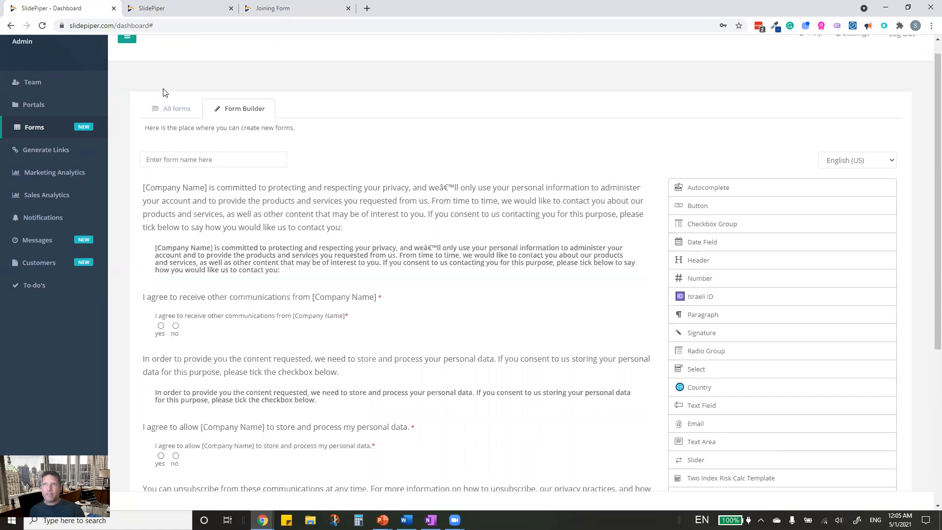
- Browse all saved forms and preview the PEP Compliance form
left_click(171, 109)
scroll(211, 221, "down", 5)
scroll(228, 264, "down", 5)
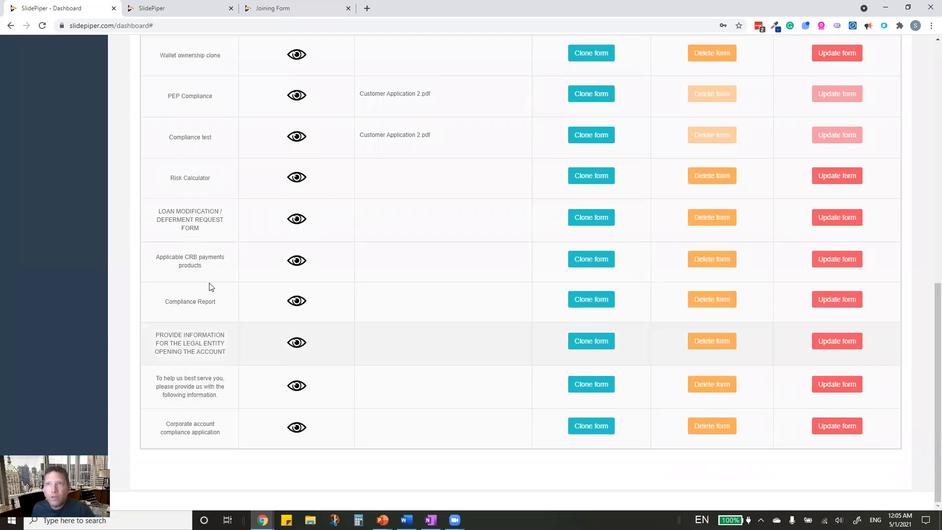
scroll(208, 245, "up", 2)
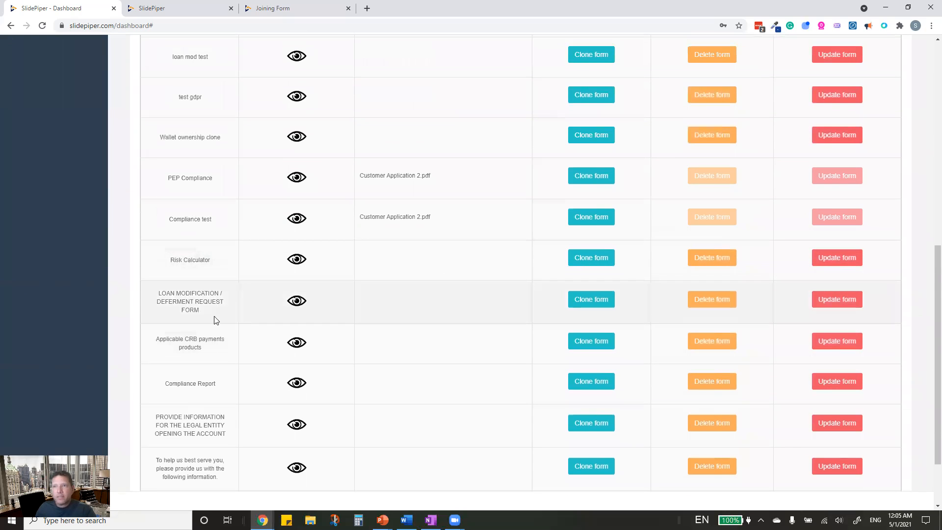
scroll(203, 358, "down", 2)
scroll(198, 395, "up", 4)
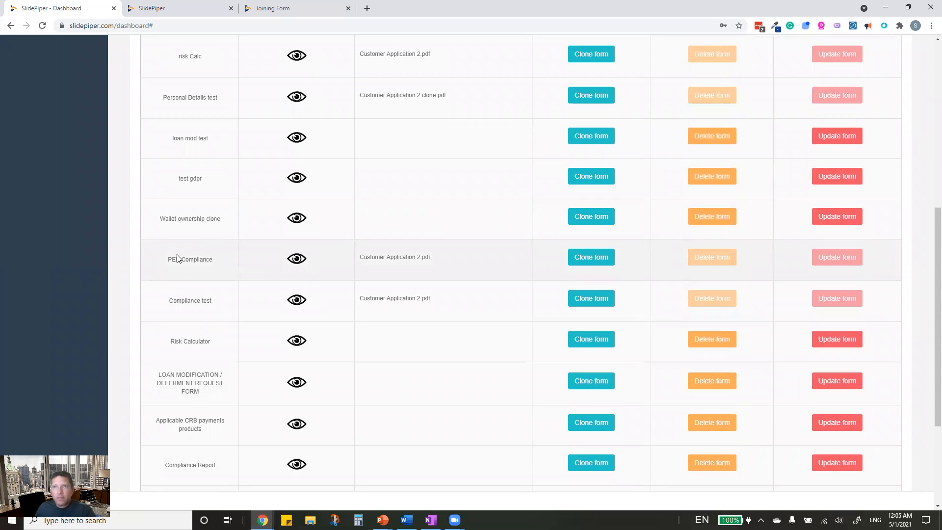
scroll(192, 209, "up", 5)
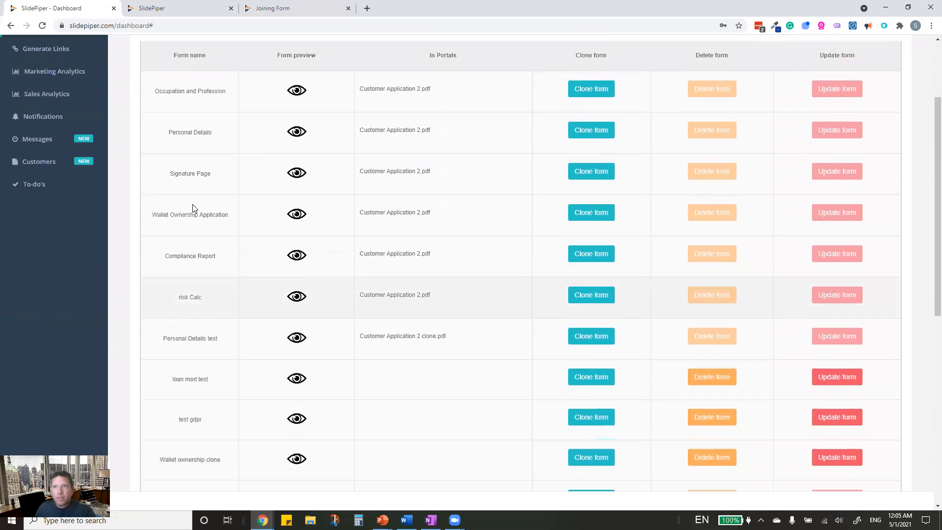
scroll(193, 208, "down", 3)
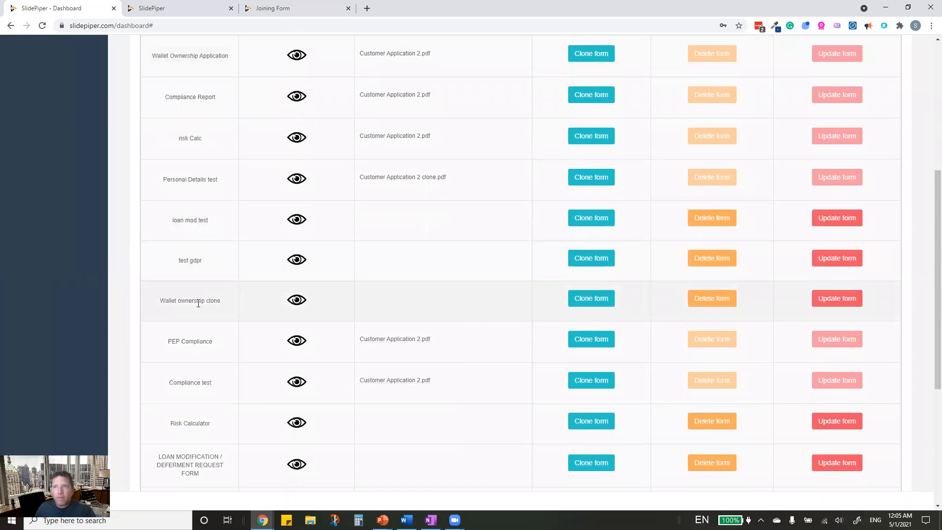
left_click(299, 342)
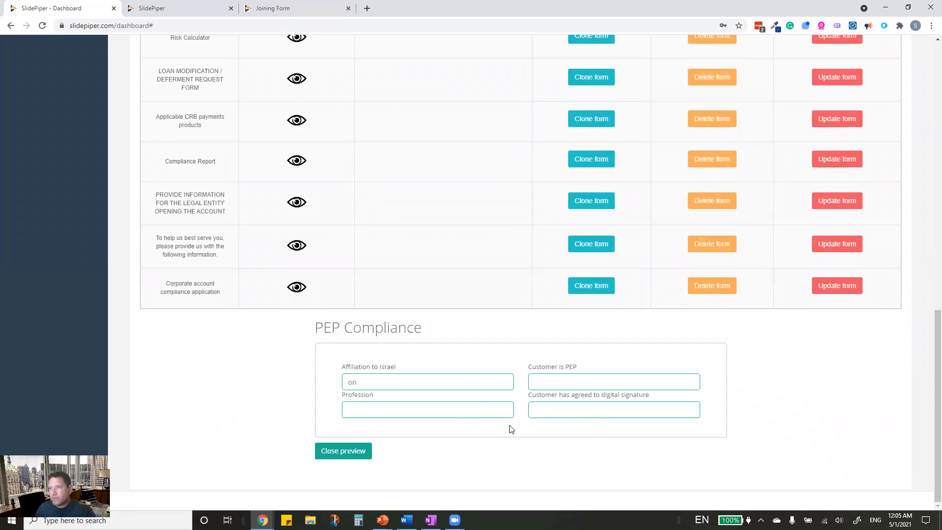
scroll(505, 427, "up", 3)
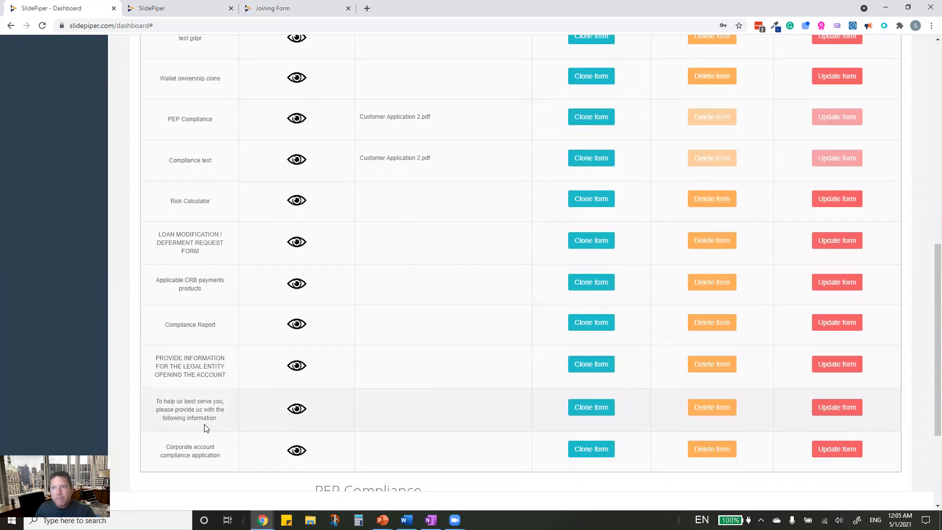
scroll(211, 267, "up", 2)
scroll(191, 273, "up", 9)
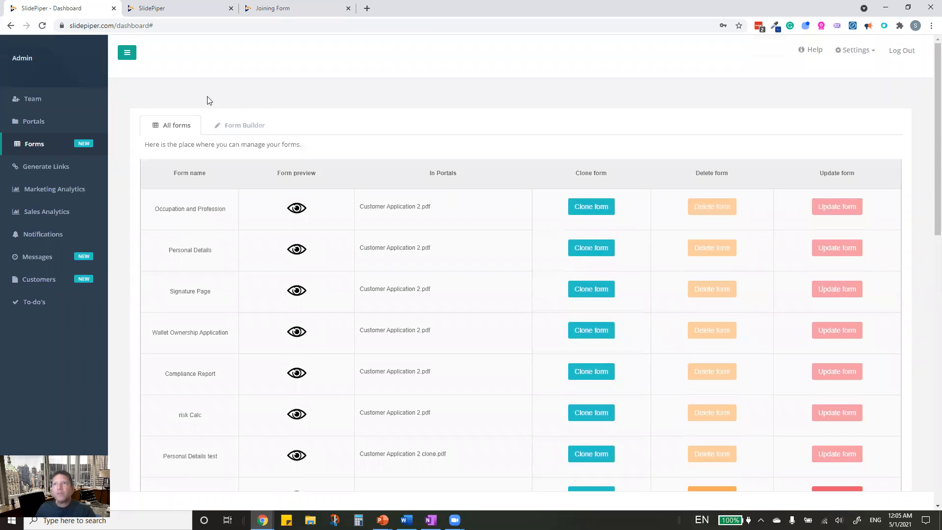
- Name the new form 'GDPR Compliant', fixing the 'Complient' misspelling, and save it
left_click(251, 126)
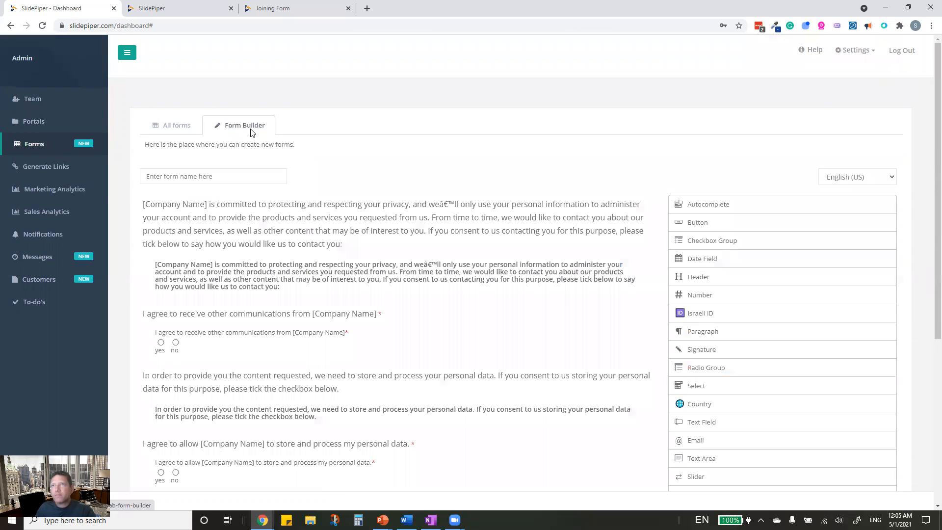
left_click(223, 176)
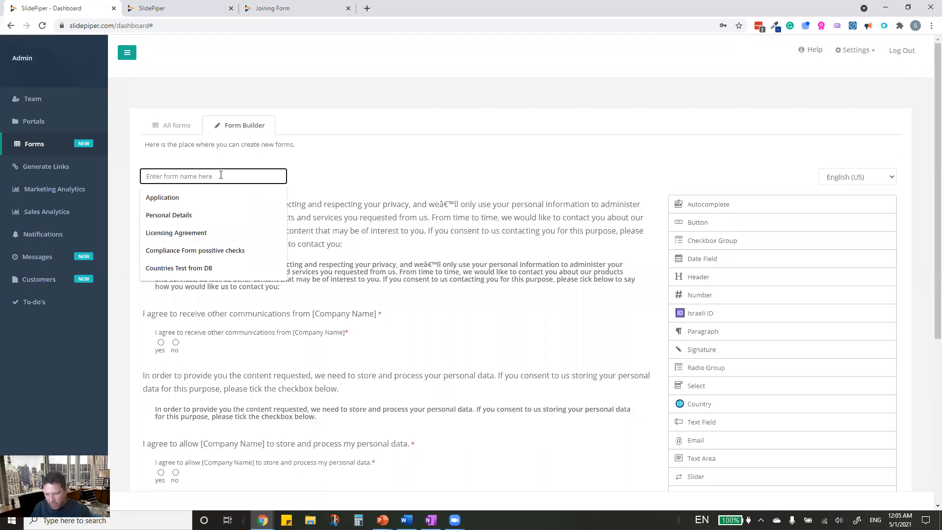
type("GDPR ")
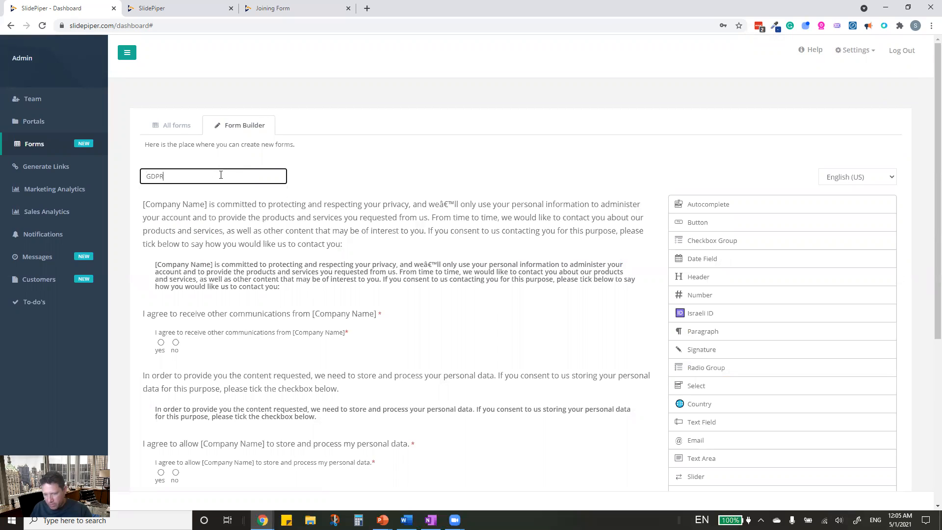
type("Complient")
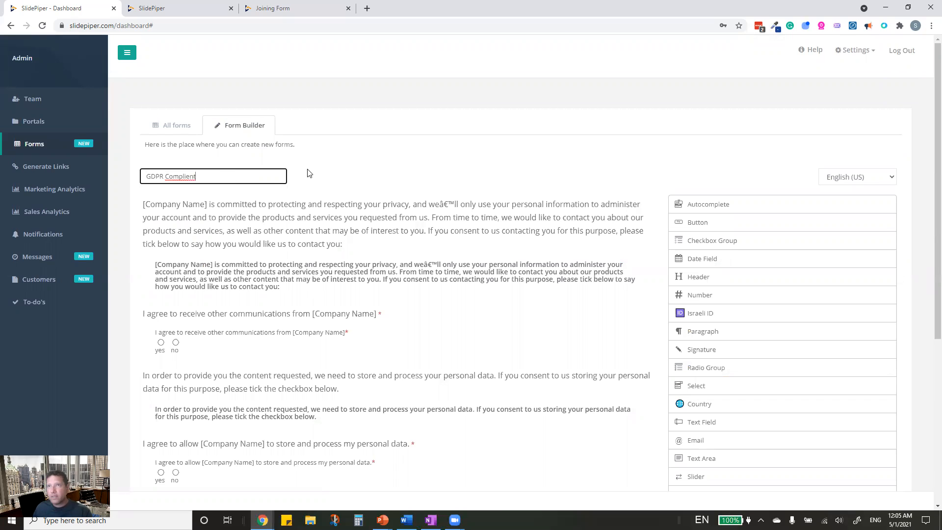
scroll(506, 238, "down", 1)
scroll(506, 238, "up", 1)
right_click(192, 178)
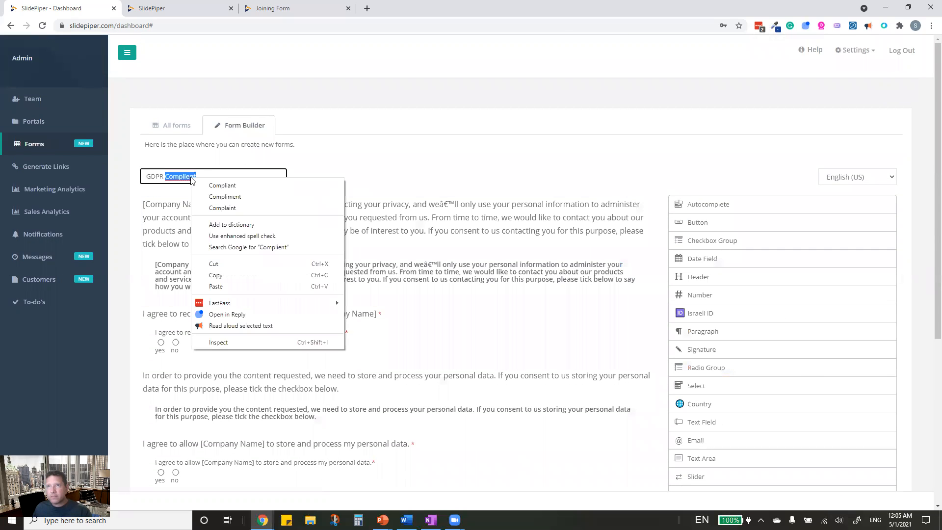
left_click(222, 185)
scroll(582, 378, "down", 5)
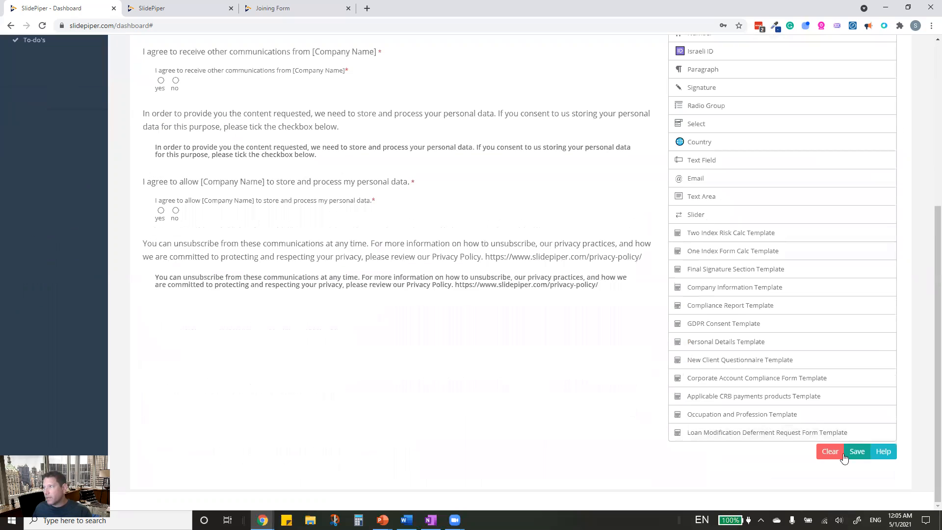
left_click(858, 452)
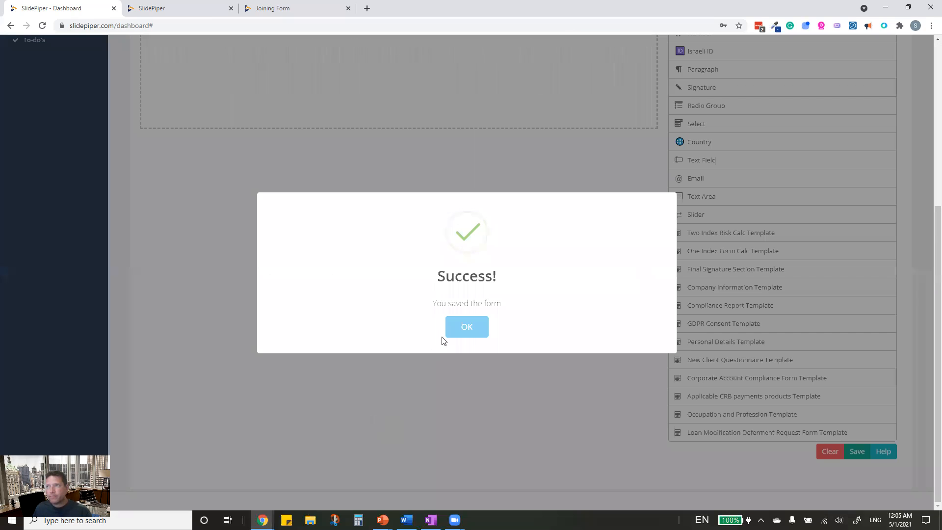
left_click(466, 327)
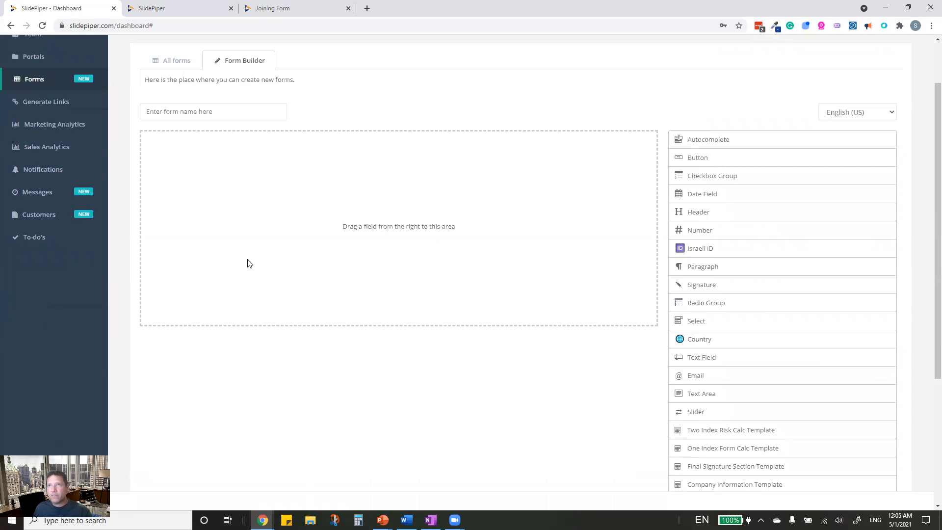
- Preview the saved GDPR Compliant form in All forms, then go to Portals
left_click(172, 125)
scroll(231, 342, "down", 10)
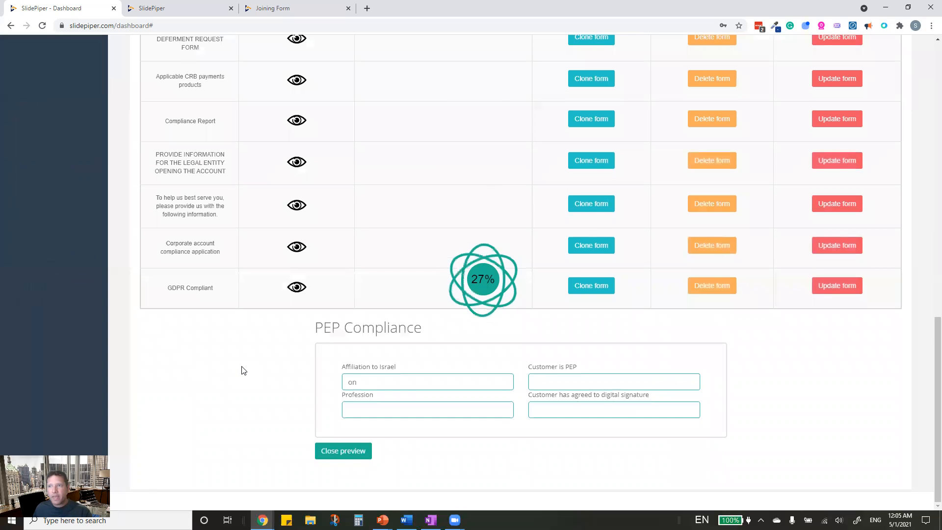
left_click(295, 288)
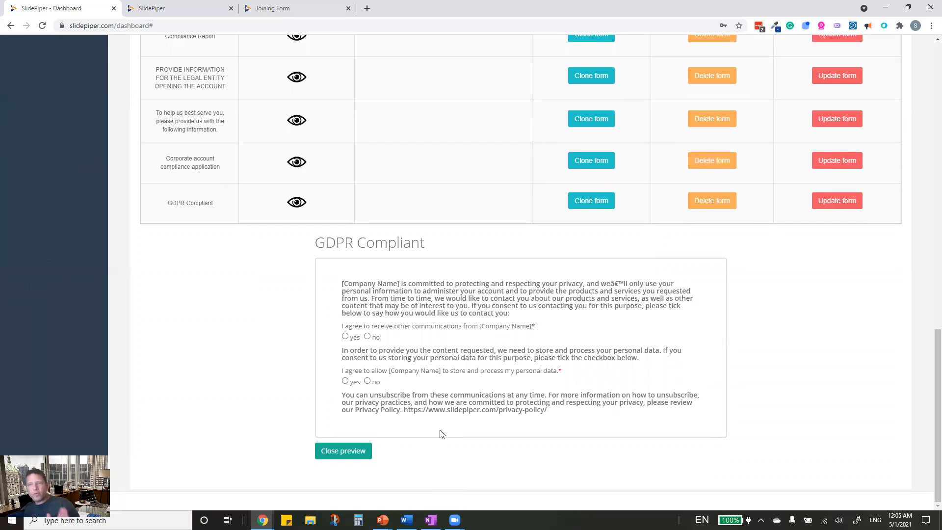
scroll(61, 78, "up", 15)
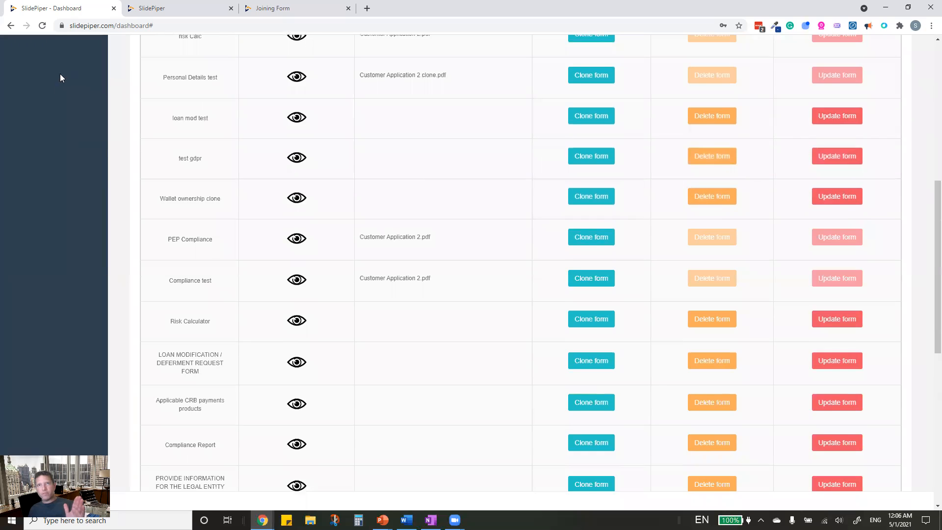
left_click(38, 124)
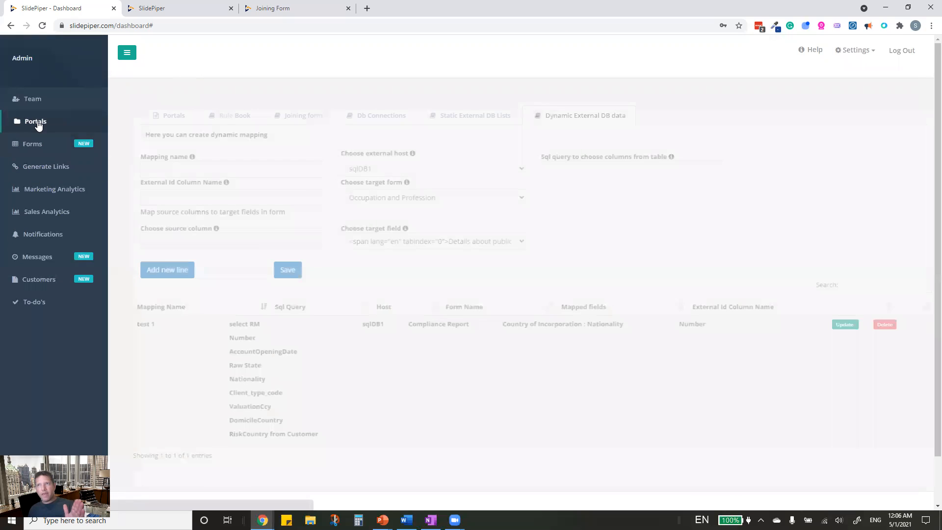
- Start customizing the active Customer Application 2 clone portal, confirming the change
left_click(162, 117)
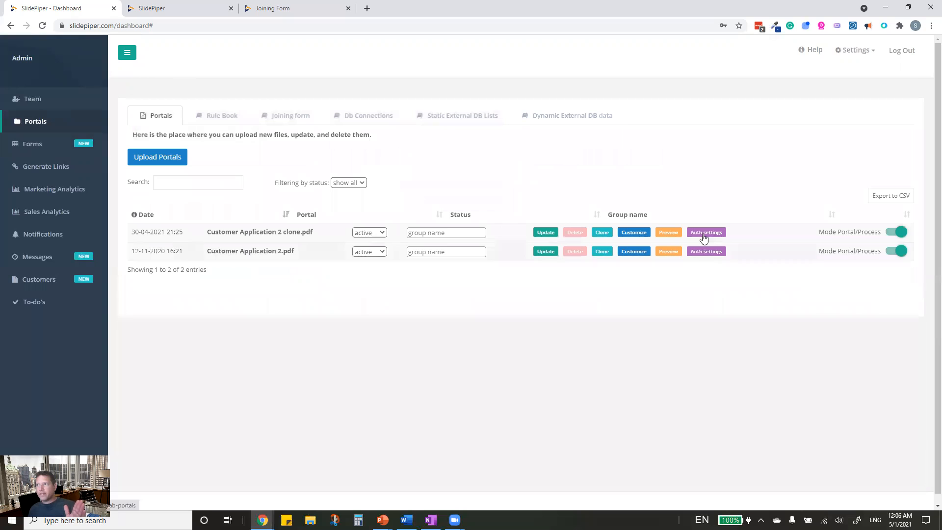
left_click(635, 234)
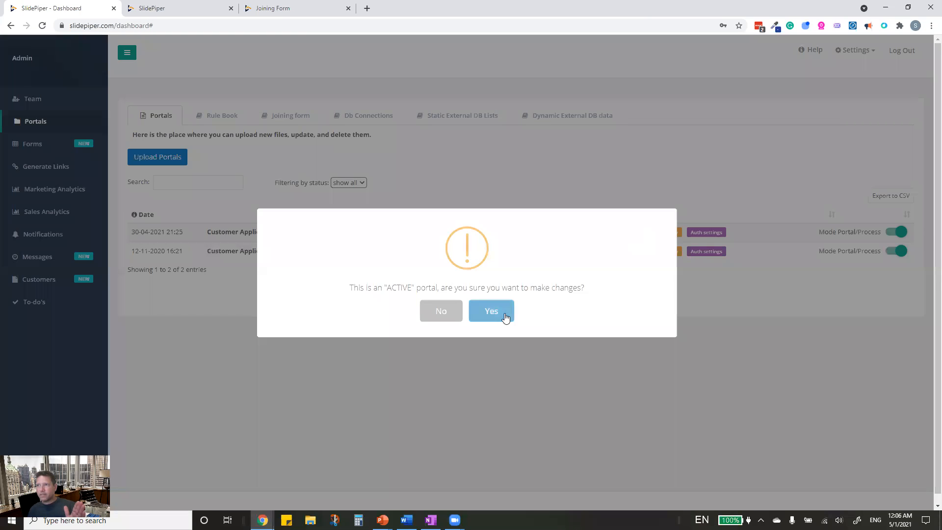
left_click(505, 316)
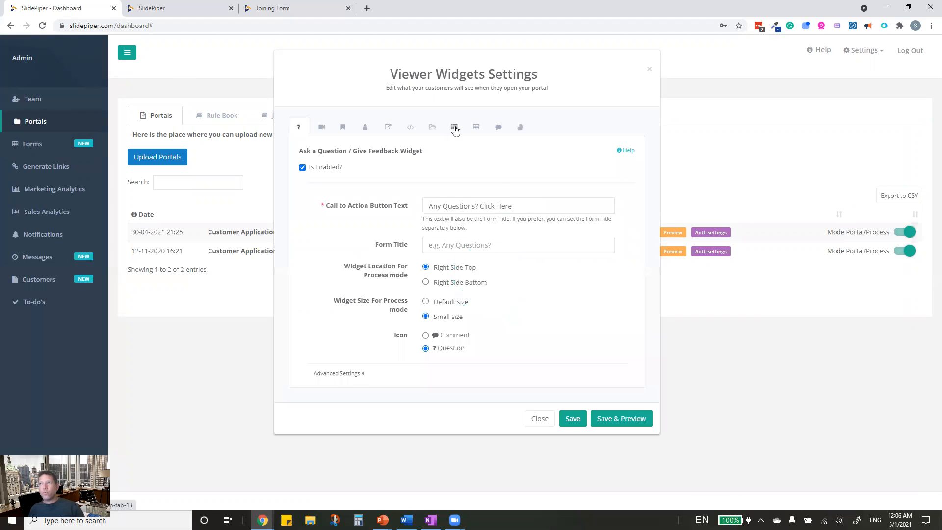
- Add a second form builder form using the GDPR Compliant template and close the widget settings
left_click(455, 128)
left_click(476, 128)
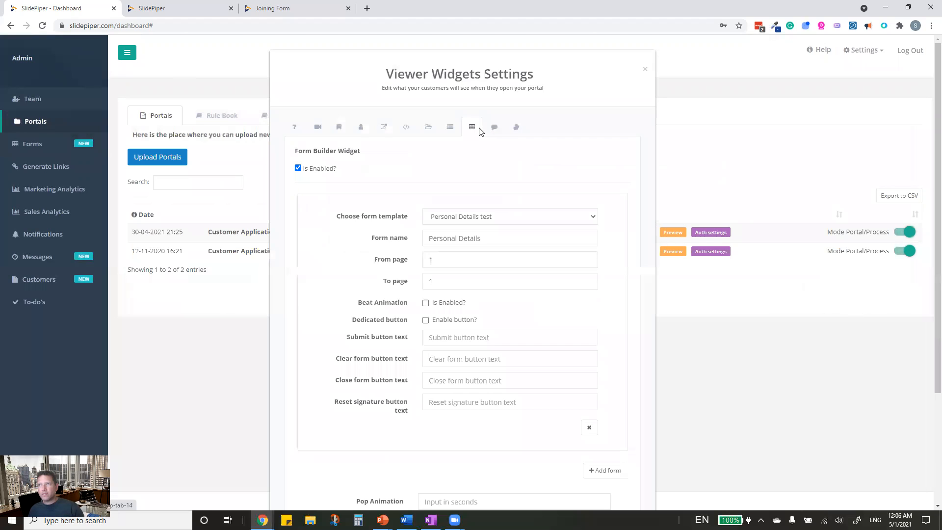
scroll(515, 290, "down", 3)
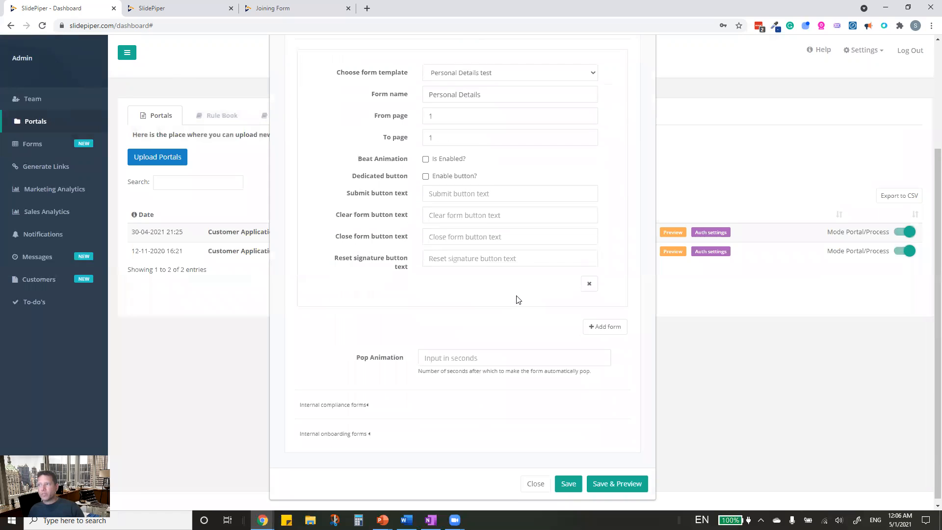
left_click(606, 322)
left_click(456, 330)
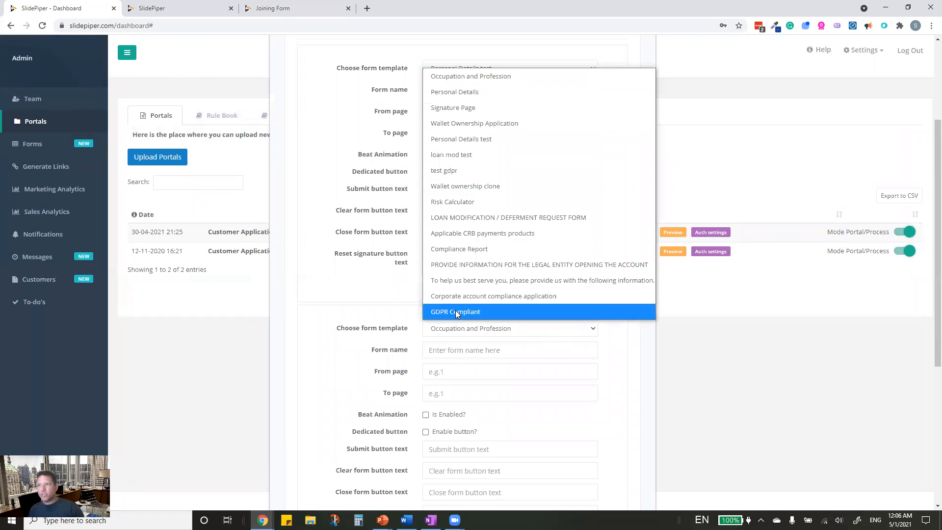
left_click(457, 313)
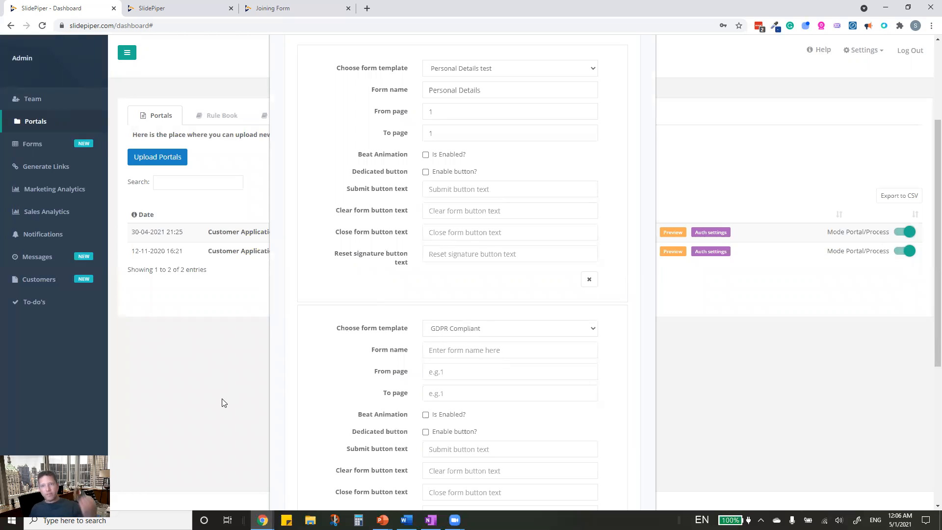
scroll(504, 391, "down", 3)
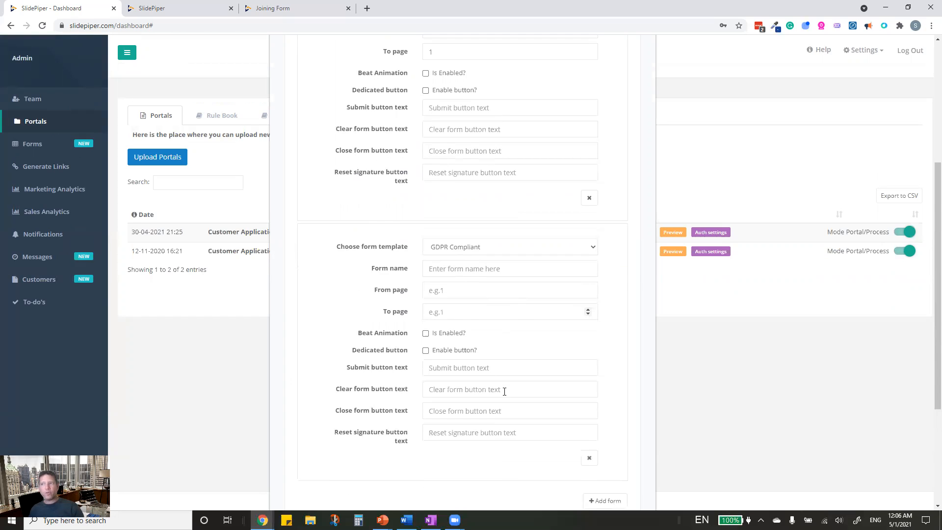
scroll(504, 395, "up", 6)
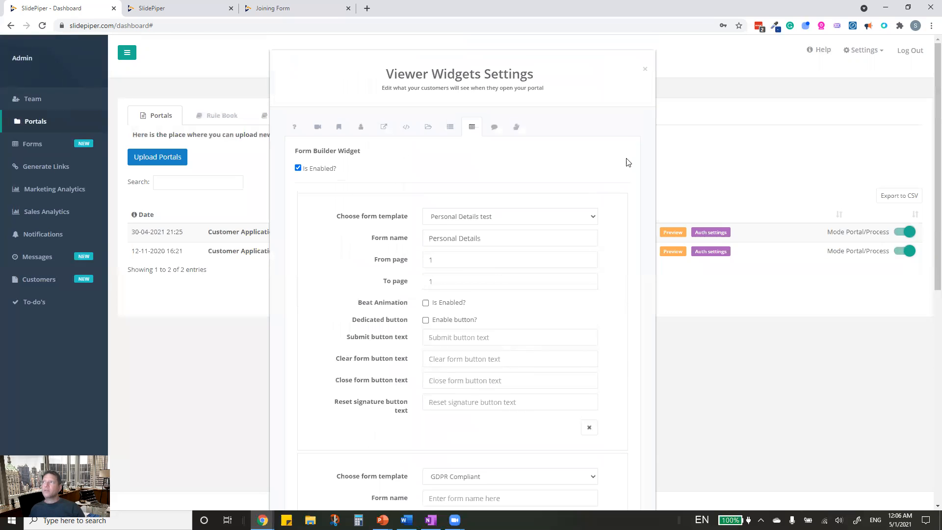
left_click(645, 69)
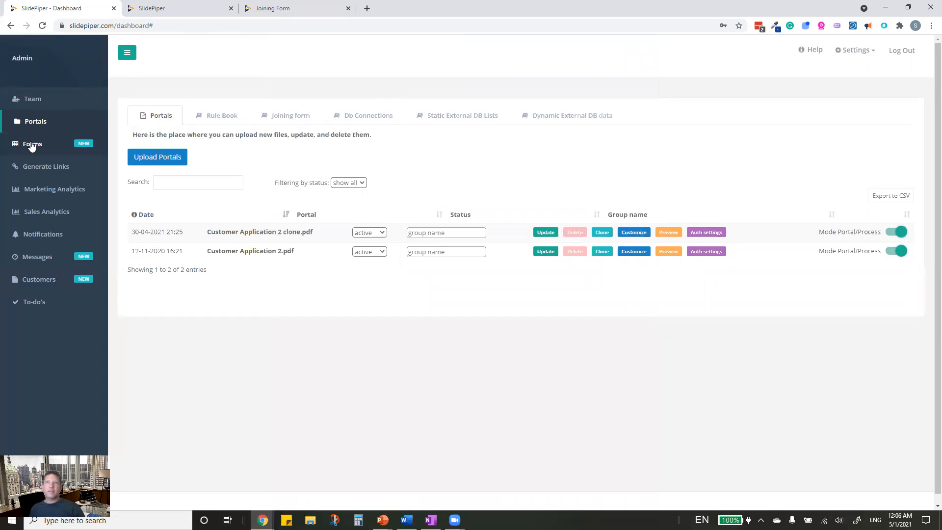
- Preview the Corporate account compliance application form from the all-forms list and scroll through it
left_click(32, 145)
scroll(284, 307, "down", 10)
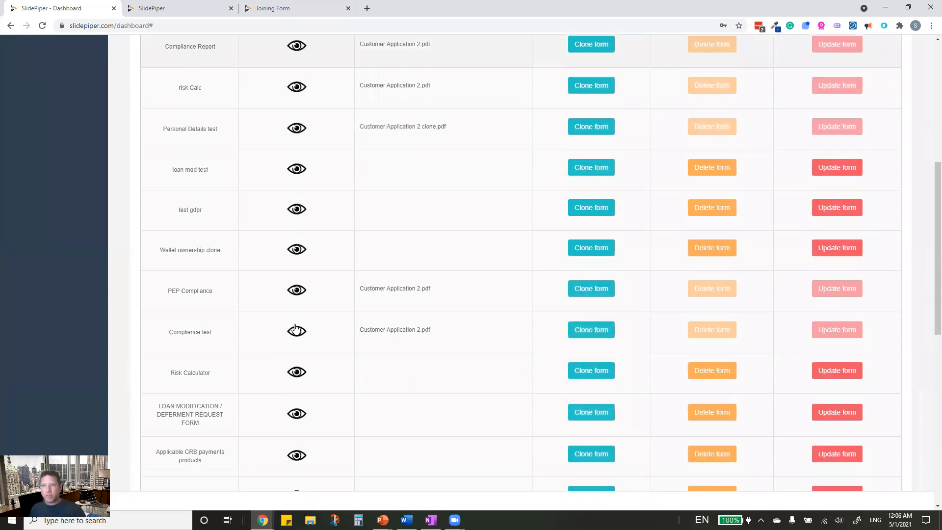
scroll(283, 329, "down", 3)
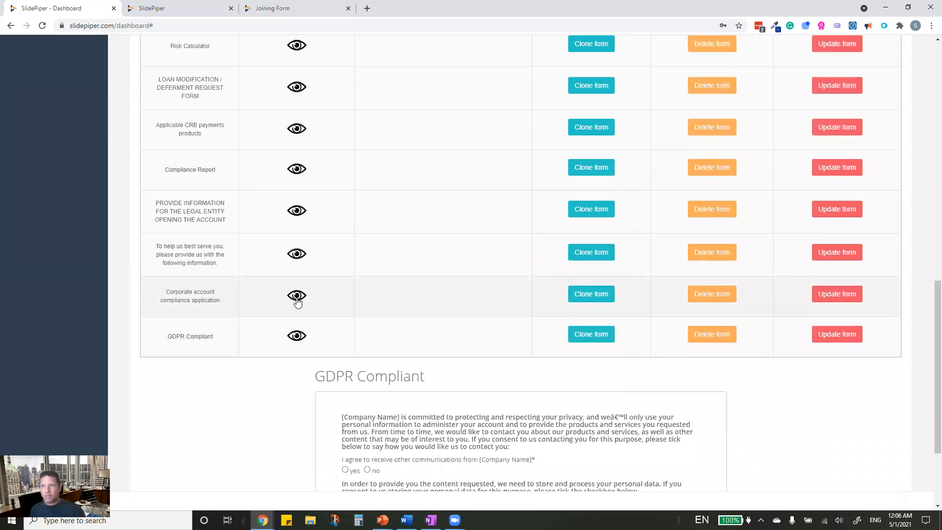
scroll(296, 300, "down", 1)
left_click(296, 294)
scroll(296, 301, "down", 12)
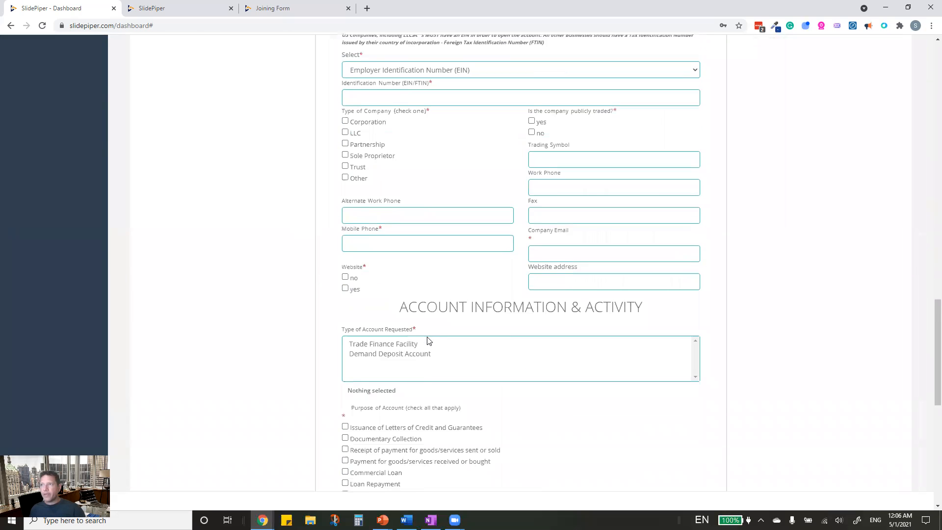
scroll(428, 342, "down", 5)
scroll(427, 340, "up", 15)
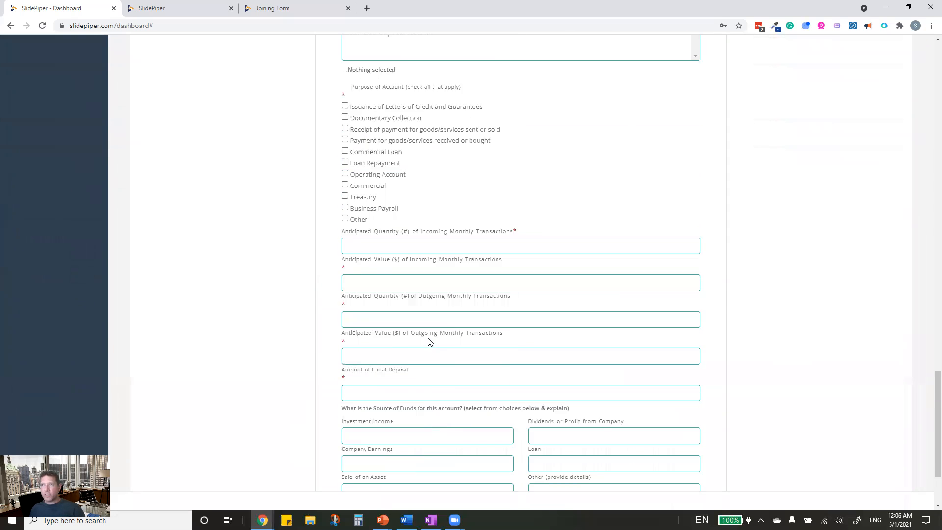
scroll(427, 337, "up", 2)
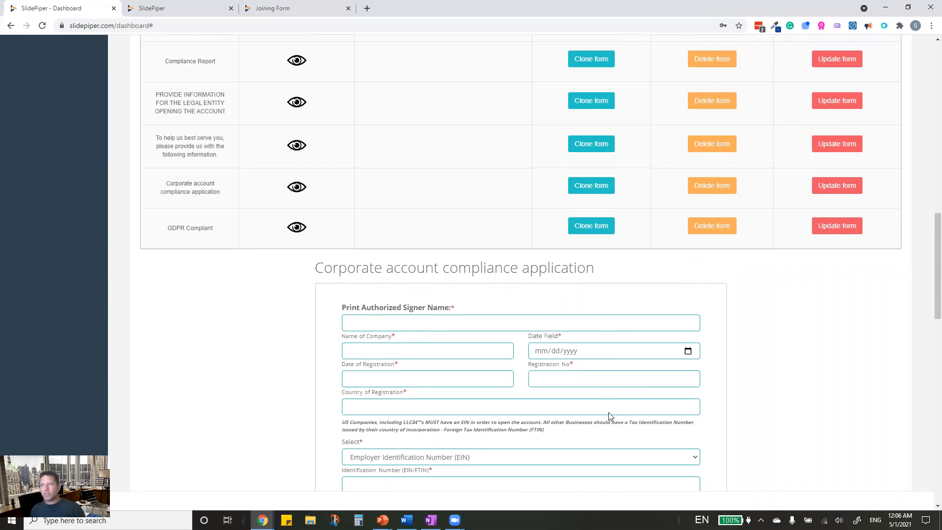
scroll(610, 416, "down", 10)
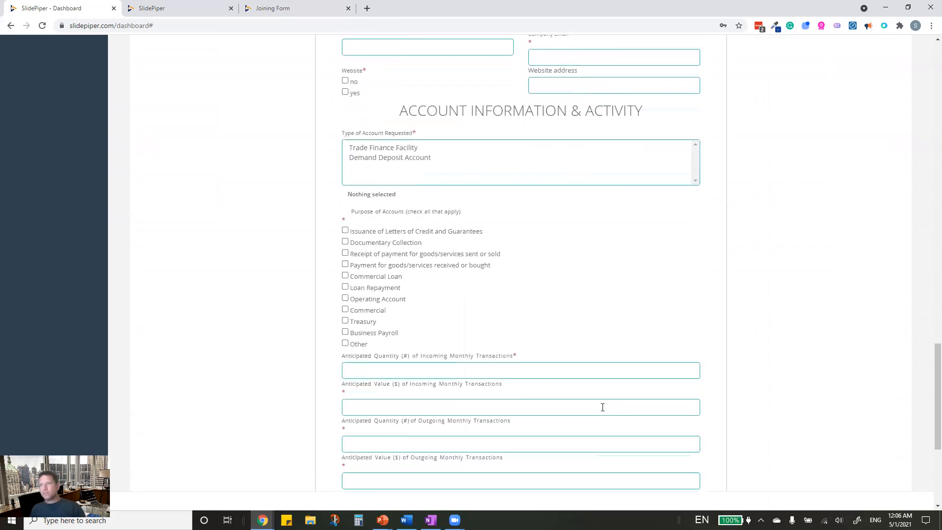
scroll(603, 408, "down", 5)
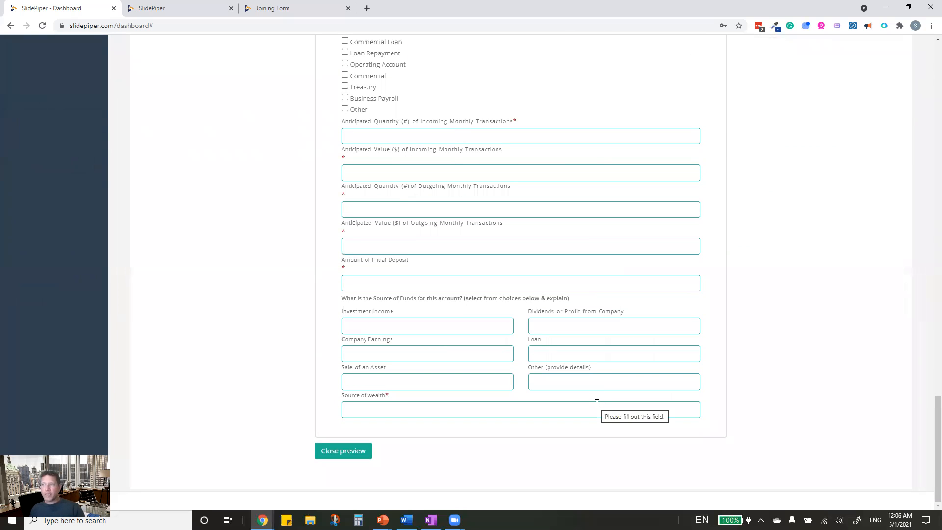
scroll(597, 404, "up", 2)
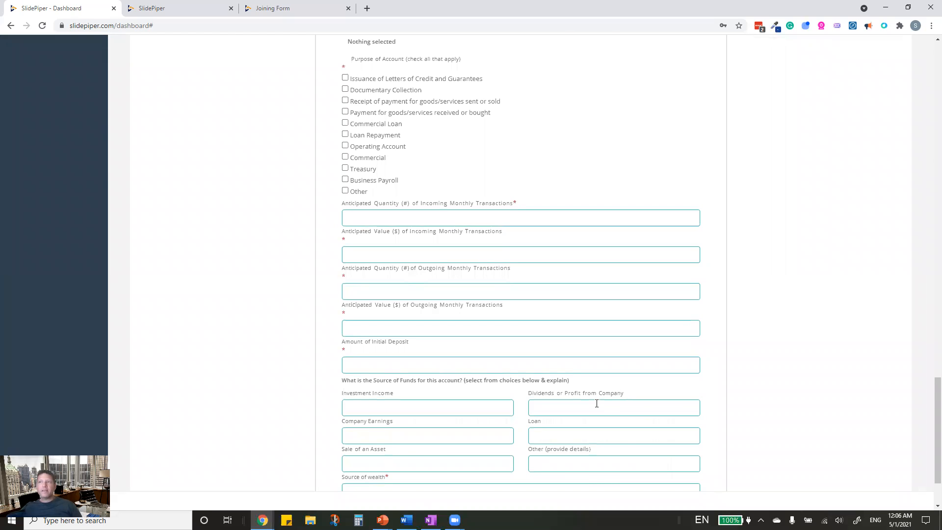
scroll(597, 403, "down", 2)
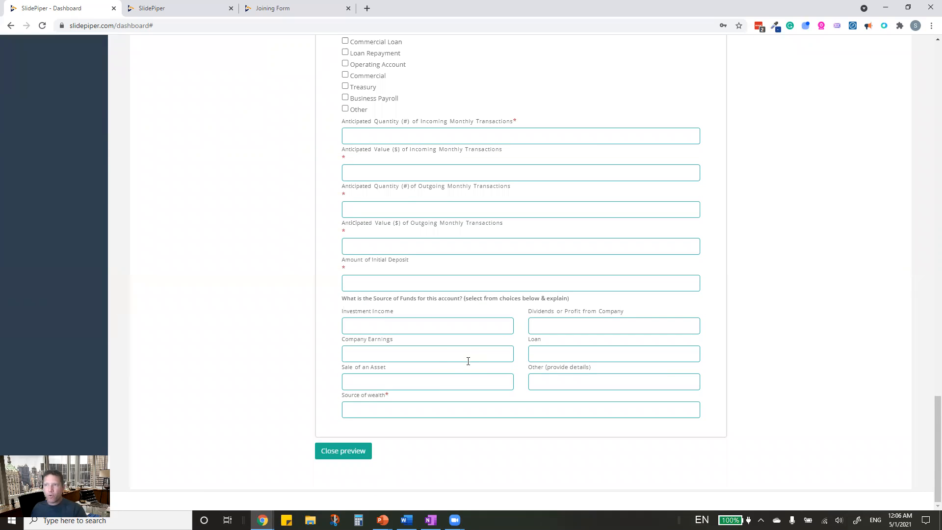
scroll(476, 376, "up", 20)
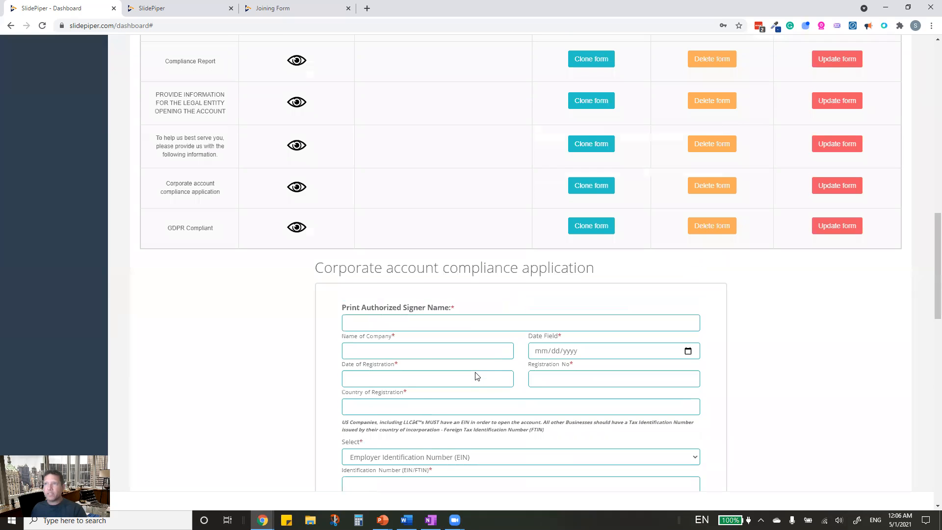
scroll(389, 199, "up", 5)
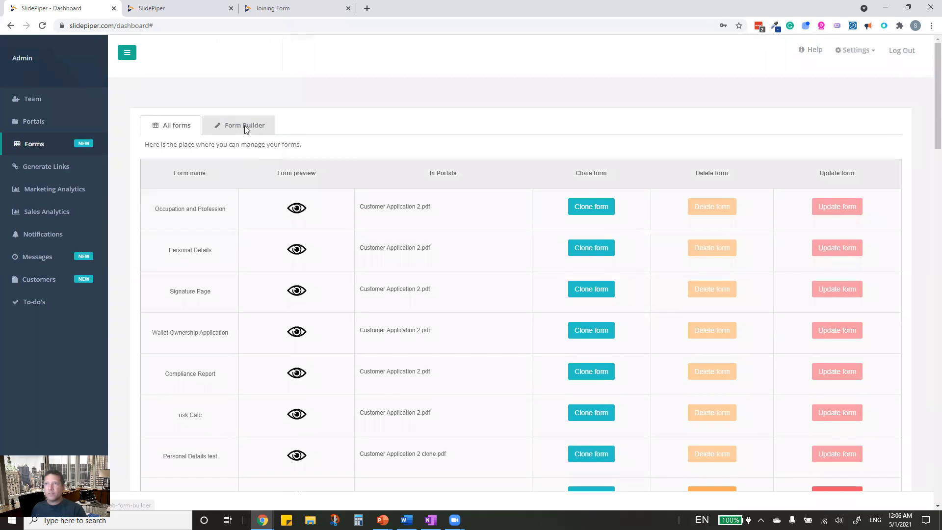
- Fill a new form with the New Client Questionnaire Template questions, then return to All forms
left_click(244, 125)
scroll(703, 414, "down", 5)
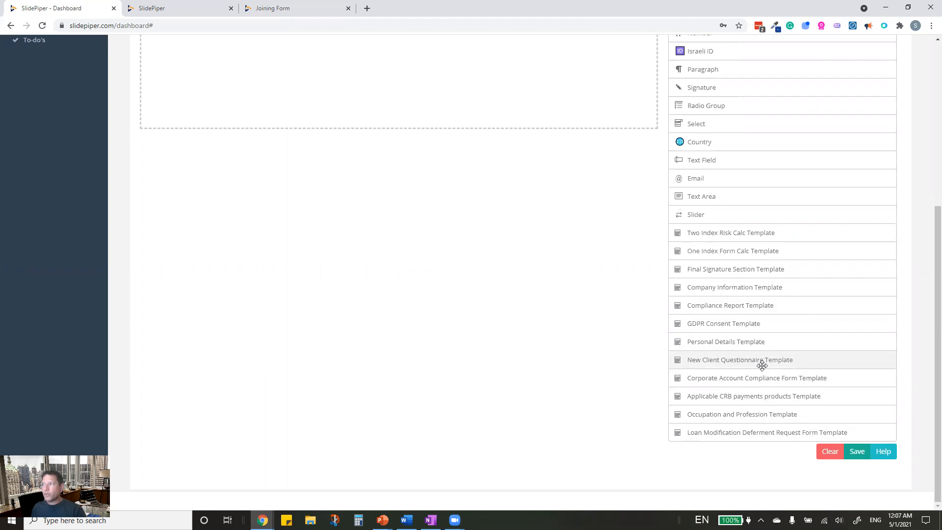
left_click(796, 361)
scroll(795, 360, "down", 20)
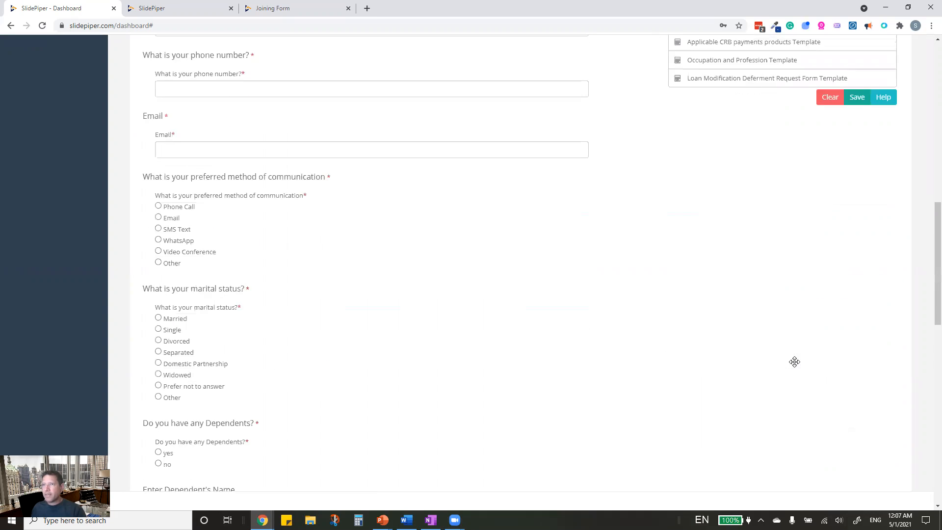
scroll(629, 424, "up", 12)
scroll(628, 424, "up", 10)
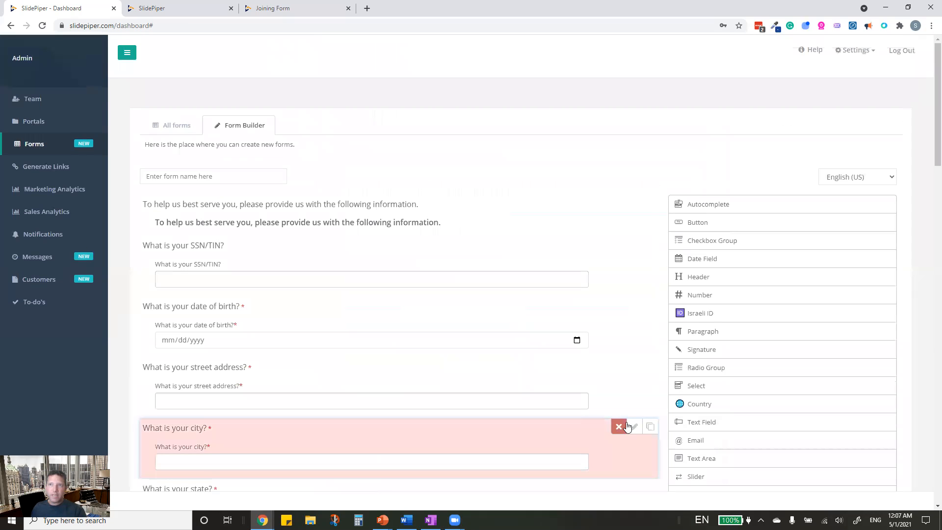
left_click(171, 126)
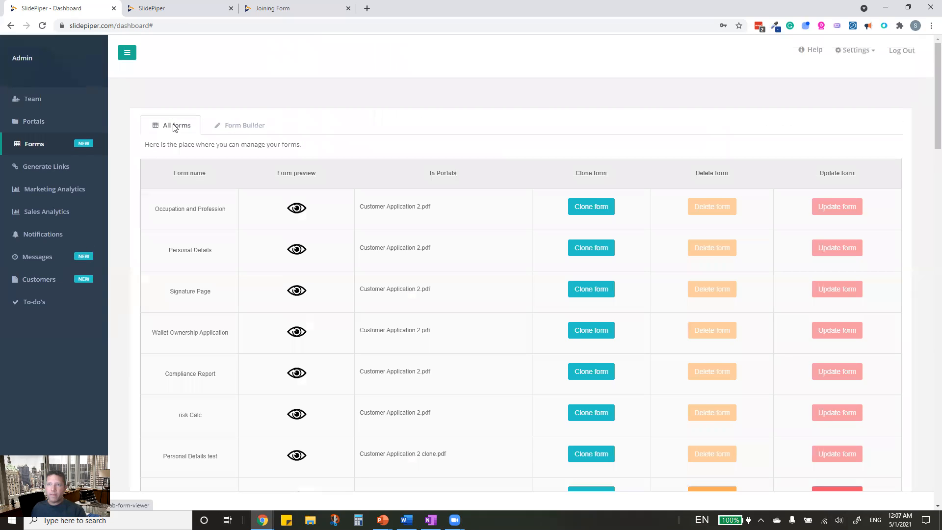
- Preview the Risk Calculator form and scroll through its seven Investors Risk Profile questions
left_click(199, 363)
scroll(199, 361, "up", 10)
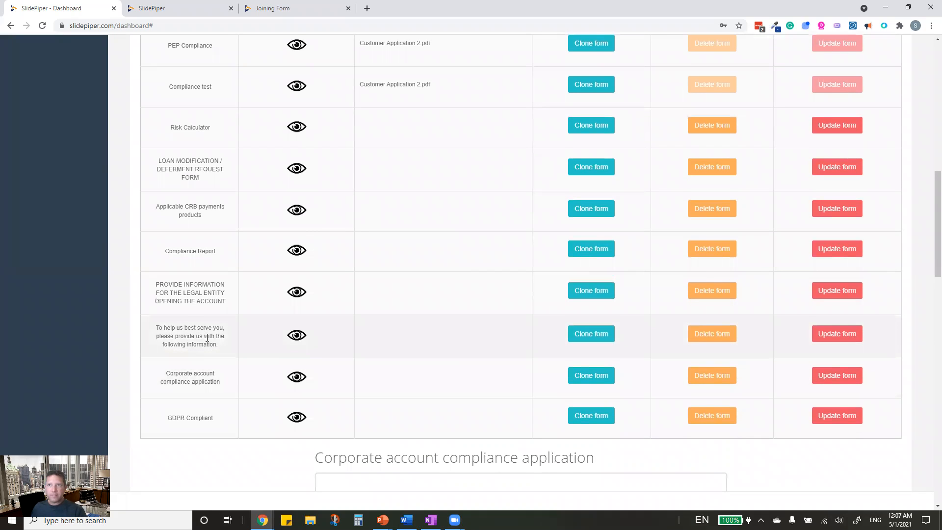
scroll(208, 337, "up", 2)
scroll(211, 339, "up", 2)
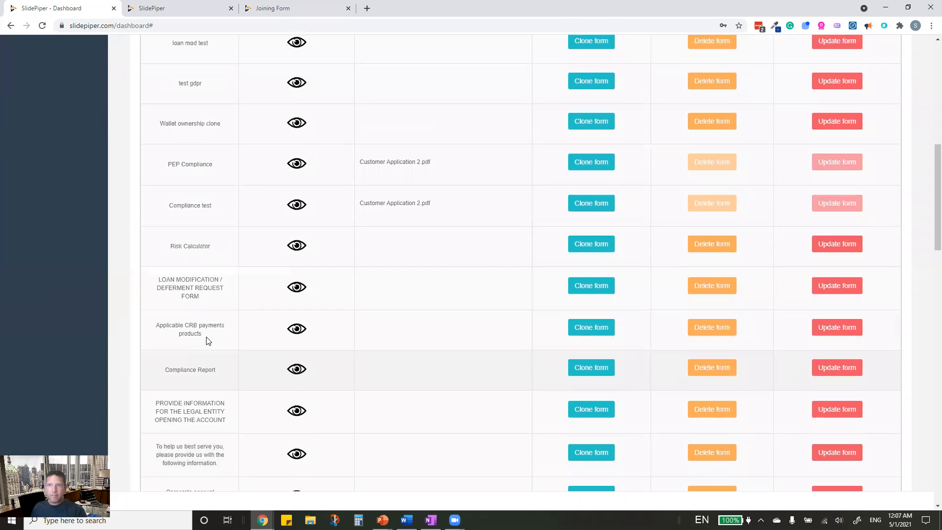
left_click(295, 292)
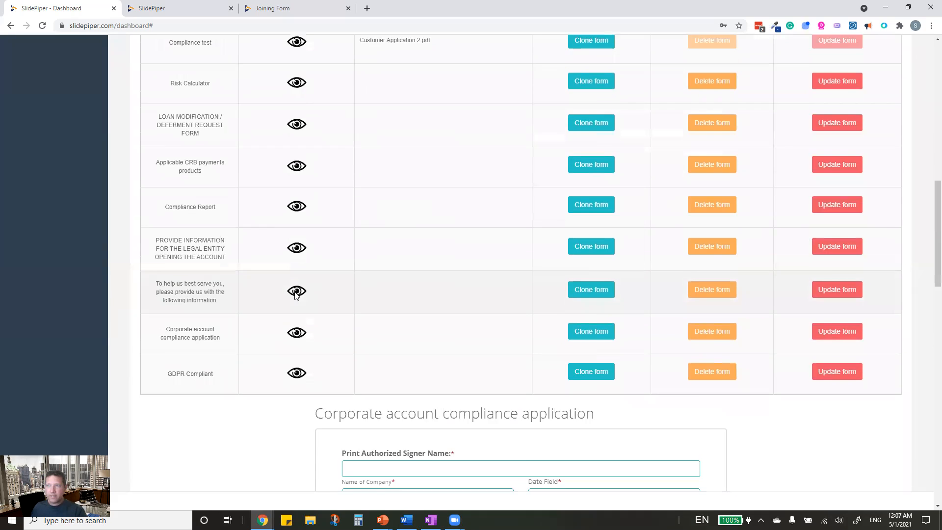
scroll(343, 289, "up", 4)
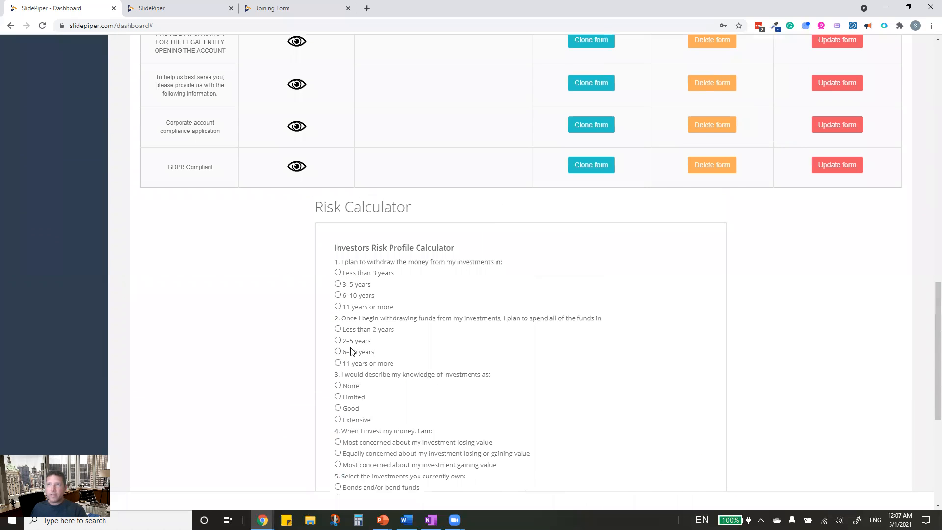
scroll(472, 464, "down", 4)
scroll(472, 464, "down", 3)
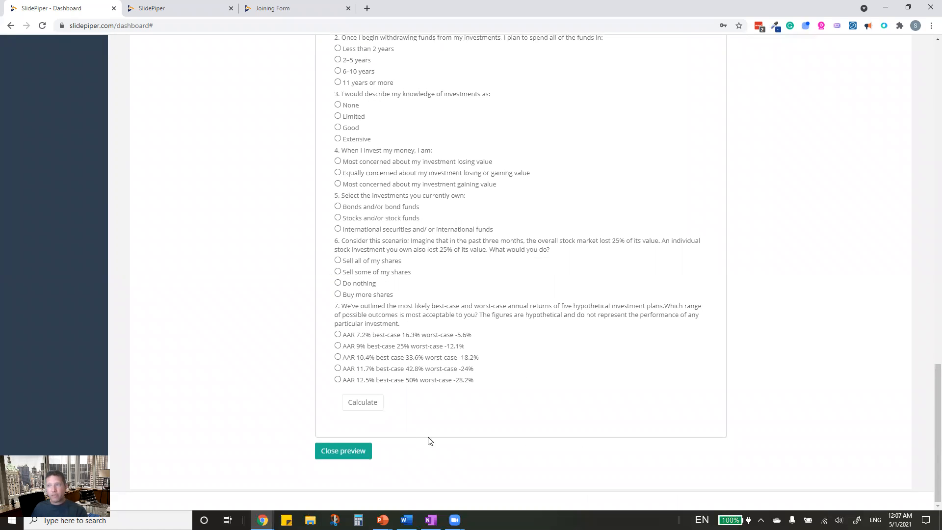
scroll(476, 433, "up", 8)
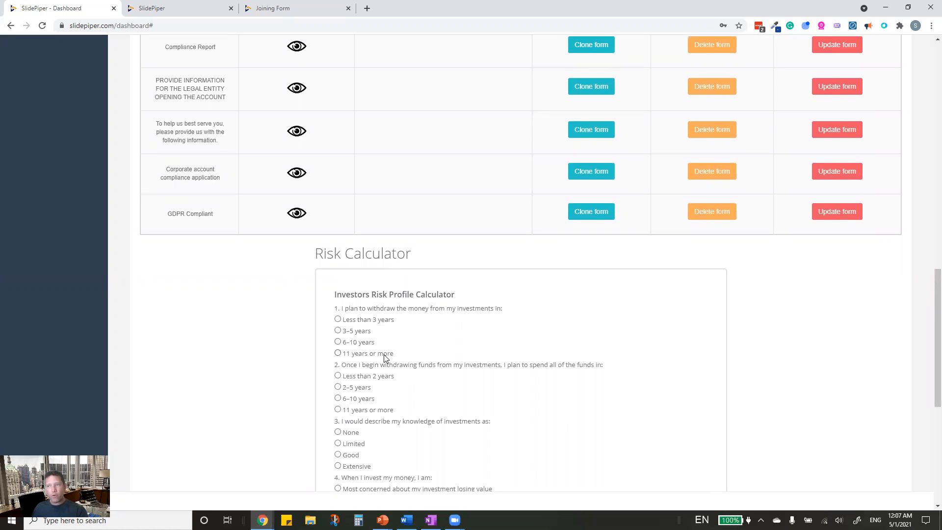
- Answer 3–5 years, Limited, losing value, Stocks, Sell some shares, AAR 7.2%, then calculate
left_click(338, 332)
scroll(340, 422, "down", 2)
left_click(338, 362)
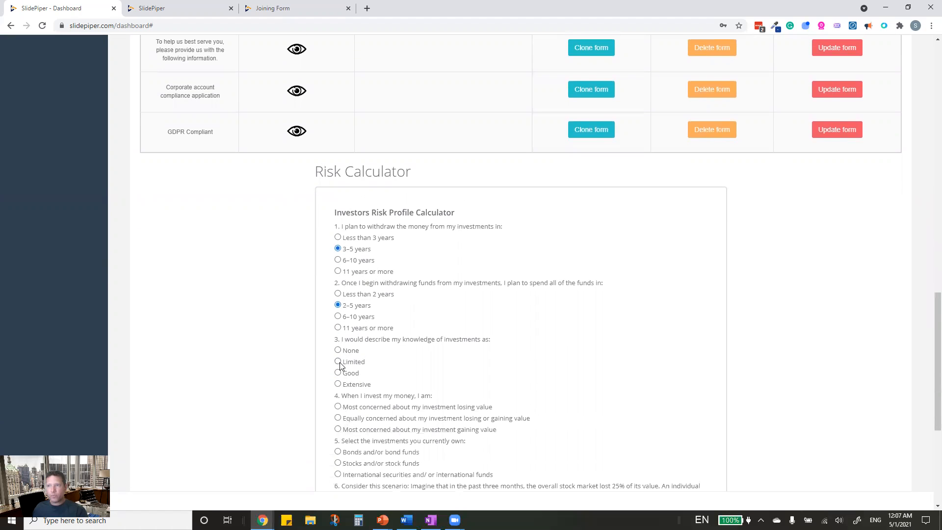
scroll(338, 402, "down", 4)
left_click(338, 244)
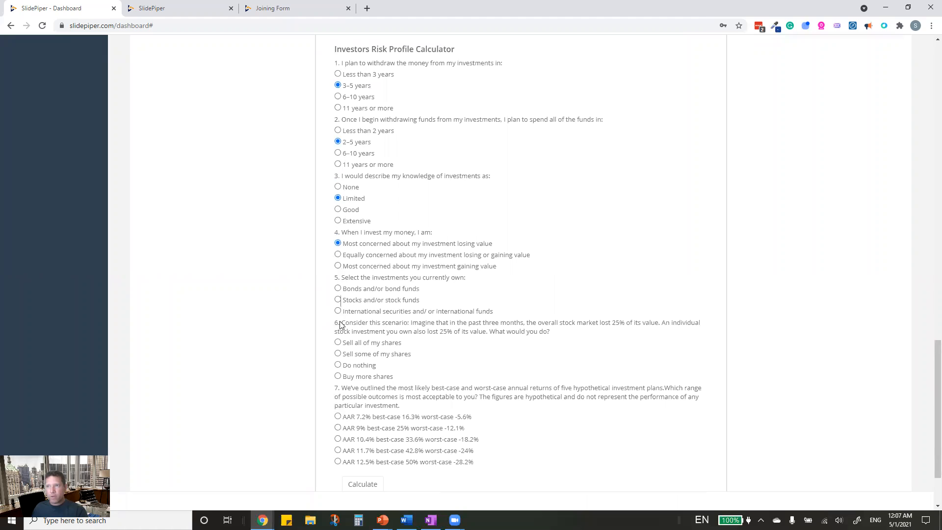
left_click(338, 300)
left_click(338, 354)
left_click(337, 417)
scroll(348, 475, "down", 2)
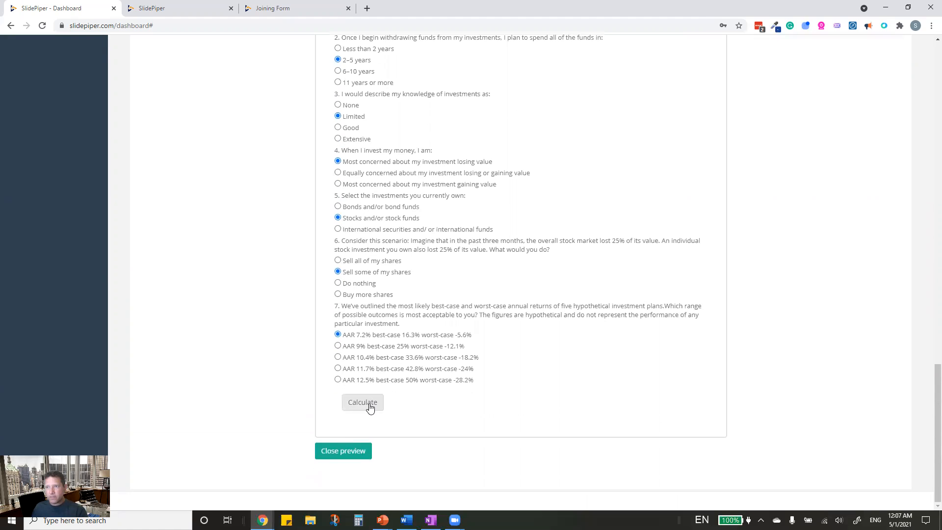
left_click(366, 404)
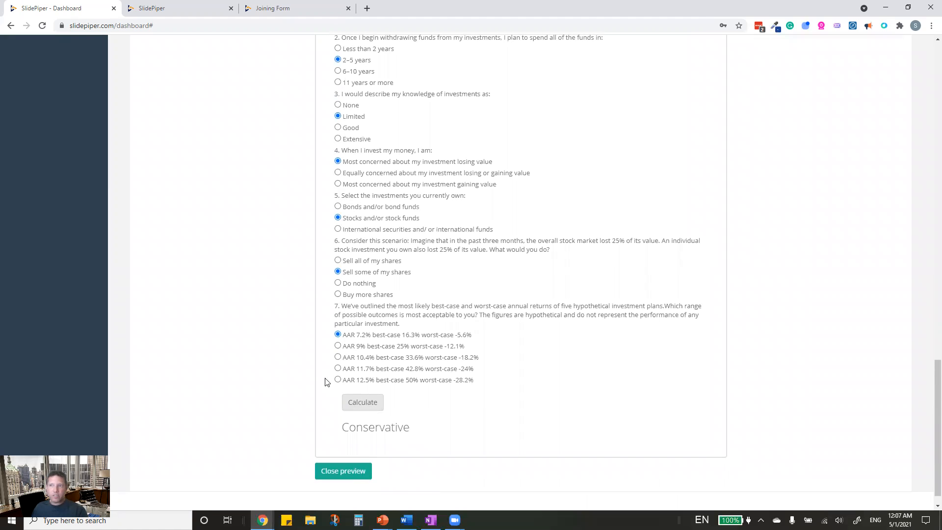
- Switch to AAR 12.5%, Buy more shares, international securities and gaining value, recalculating each time
left_click(337, 380)
left_click(363, 403)
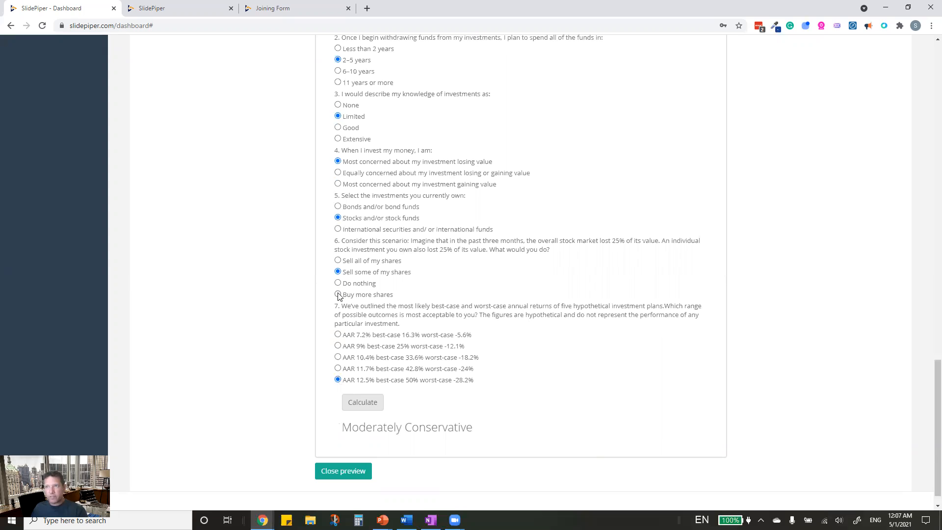
left_click(337, 295)
left_click(337, 229)
left_click(362, 402)
left_click(338, 184)
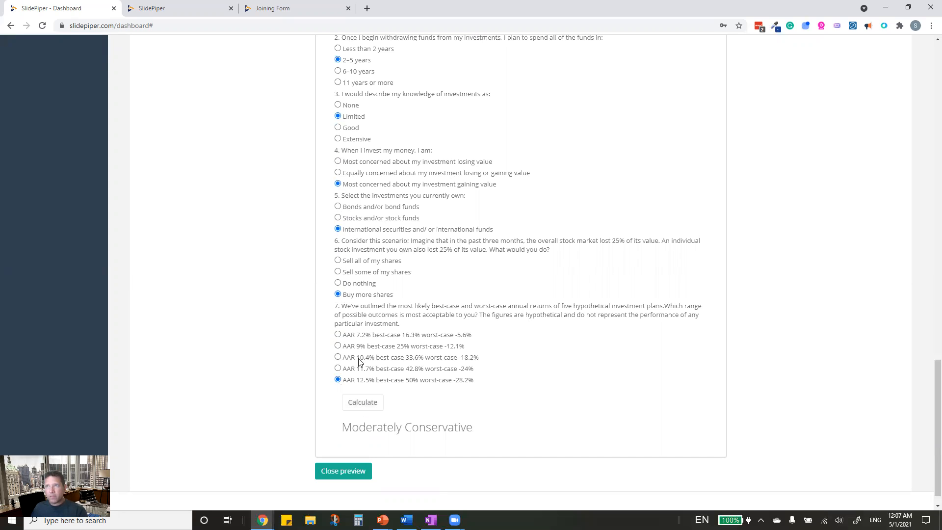
left_click(368, 402)
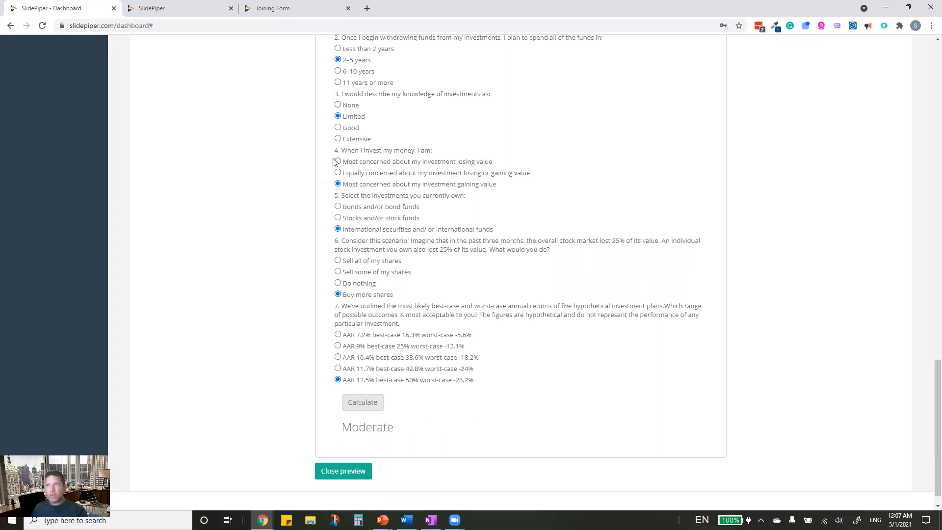
- Change to Extensive knowledge and shorter time horizons, recalculating until it says 'Please speak to an adviser'
left_click(338, 141)
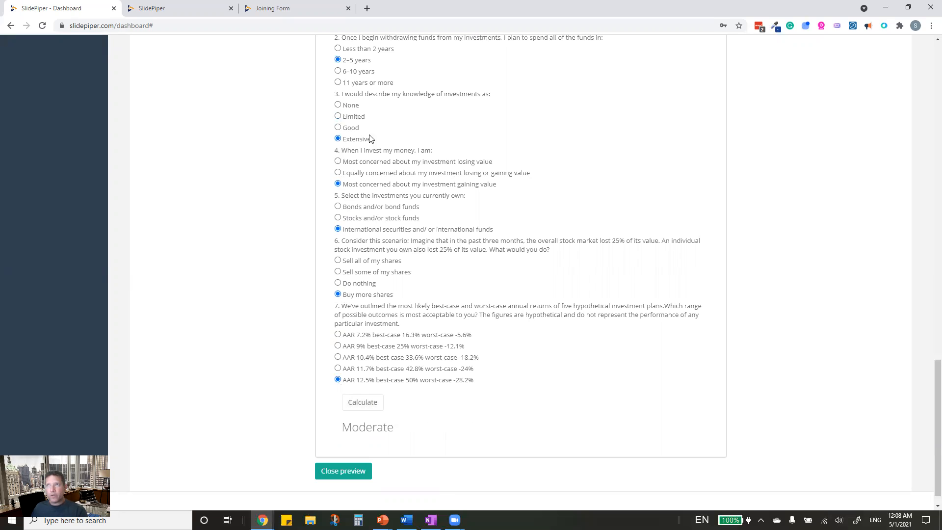
left_click(337, 83)
left_click(363, 402)
scroll(383, 295, "up", 4)
left_click(337, 167)
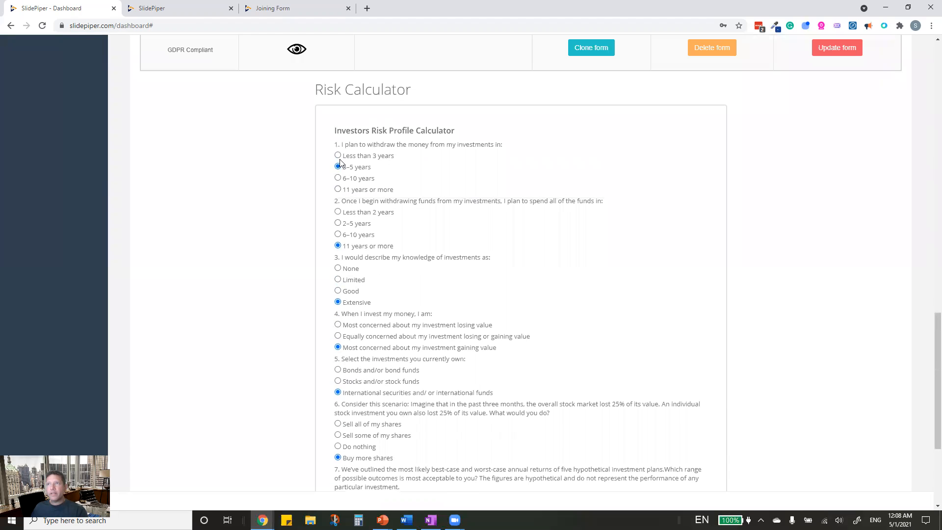
scroll(380, 384, "down", 4)
left_click(373, 384)
scroll(410, 387, "up", 3)
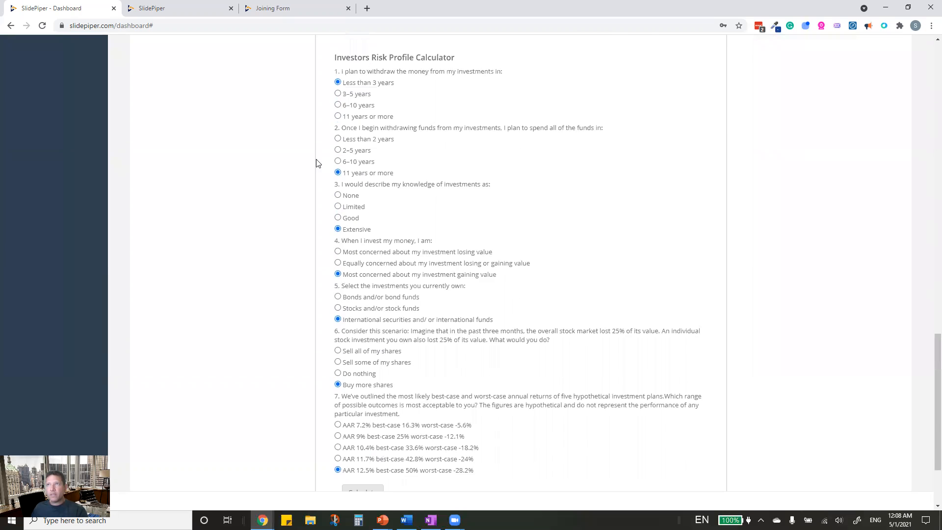
left_click(337, 192)
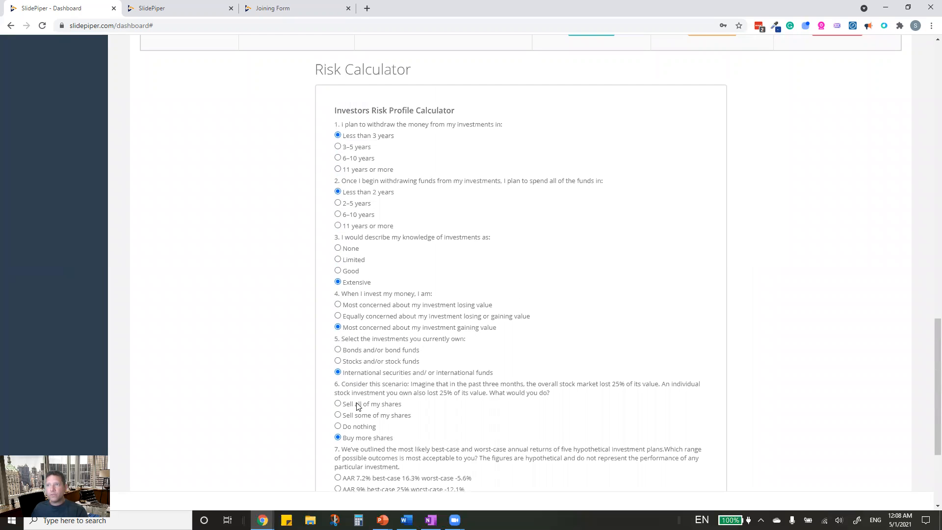
scroll(358, 405, "down", 3)
left_click(368, 383)
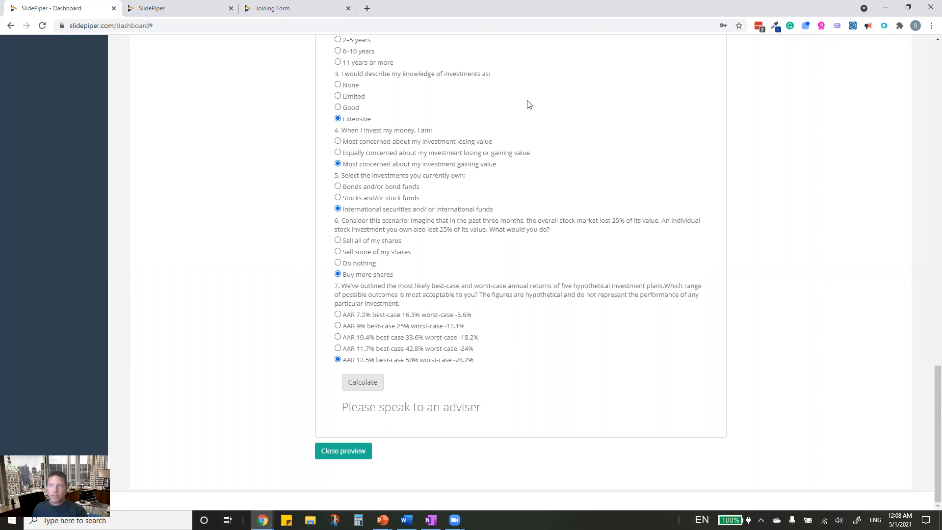
- Scroll back up to the top of the Forms page with the all-forms list
scroll(387, 148, "up", 6)
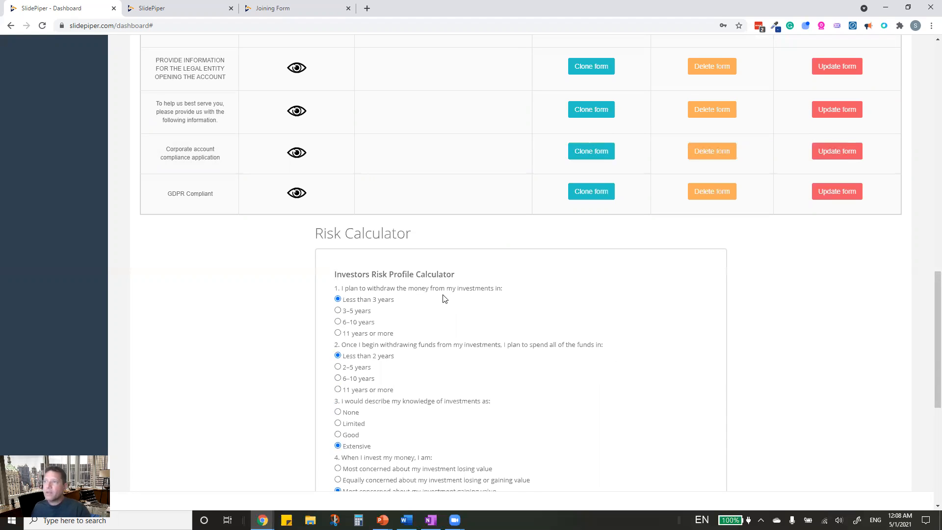
scroll(440, 447, "down", 7)
scroll(447, 432, "up", 10)
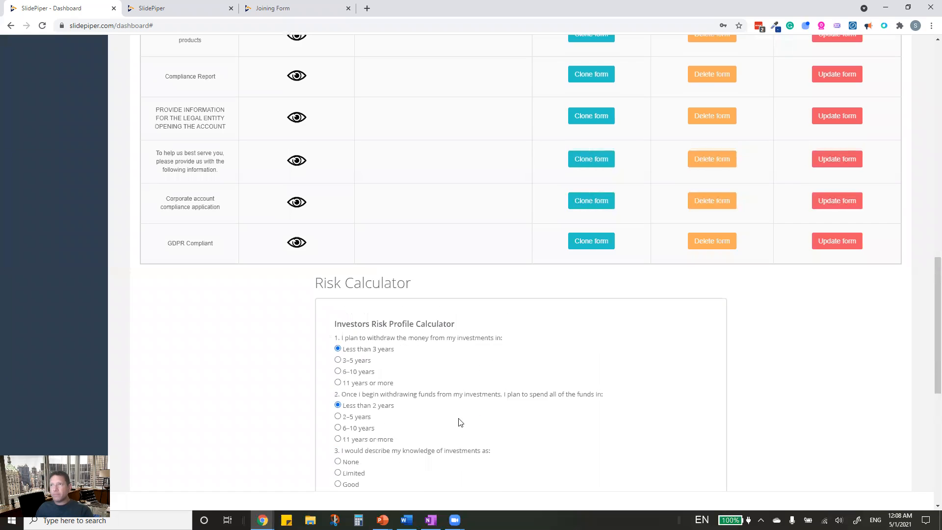
scroll(432, 479, "down", 3)
scroll(392, 476, "up", 5)
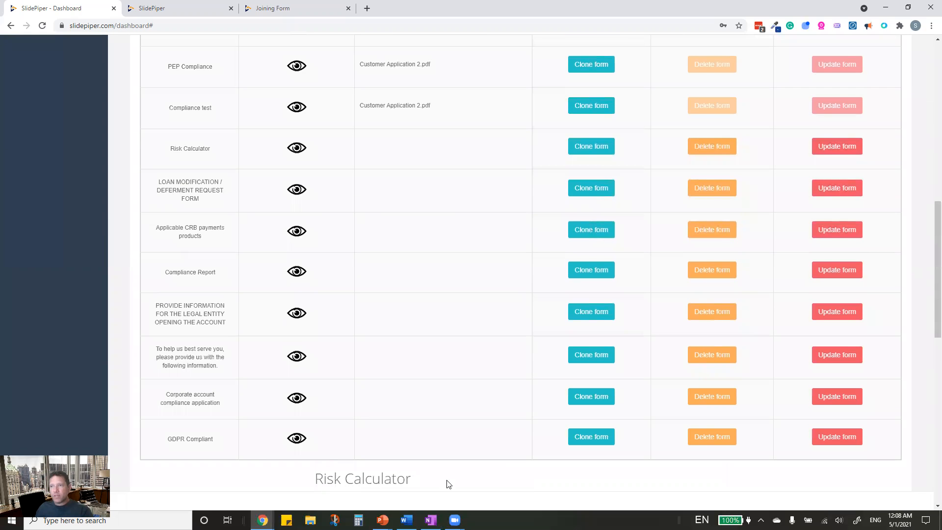
scroll(226, 355, "up", 3)
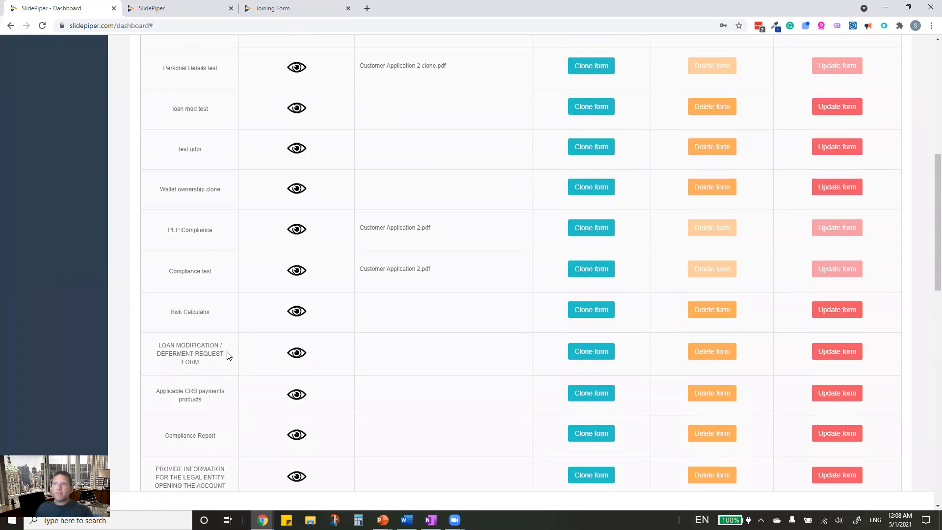
scroll(226, 355, "up", 8)
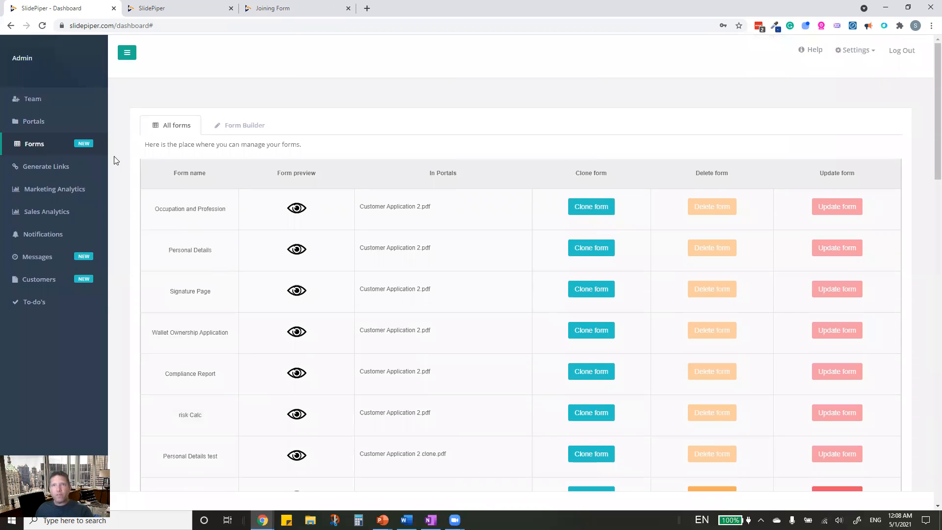
- Generate a personal viewing link to Customer Application 2.pdf only, for one selected customer
left_click(34, 168)
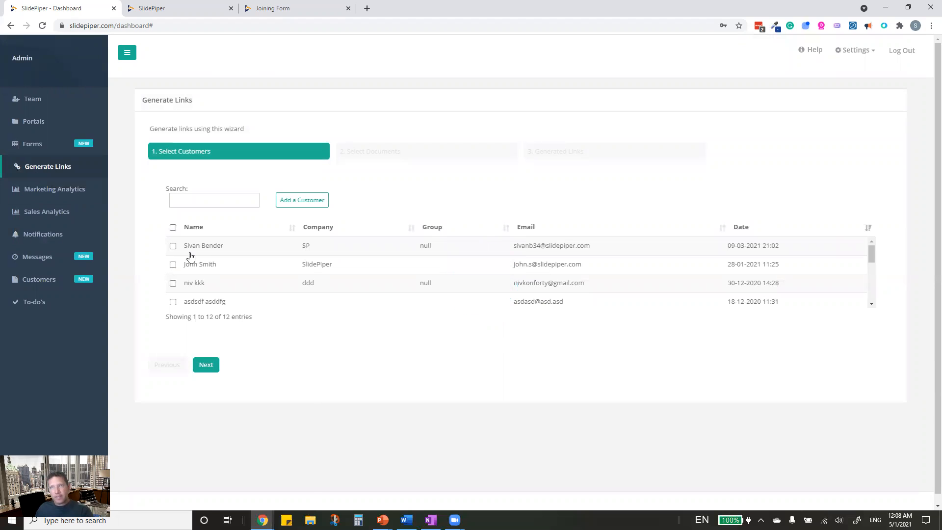
left_click(173, 245)
left_click(214, 365)
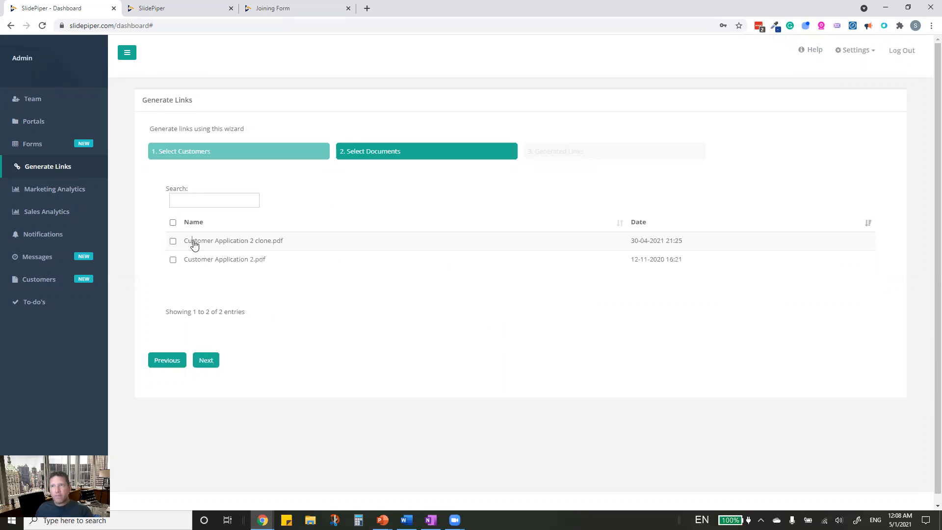
left_click(194, 245)
left_click(173, 260)
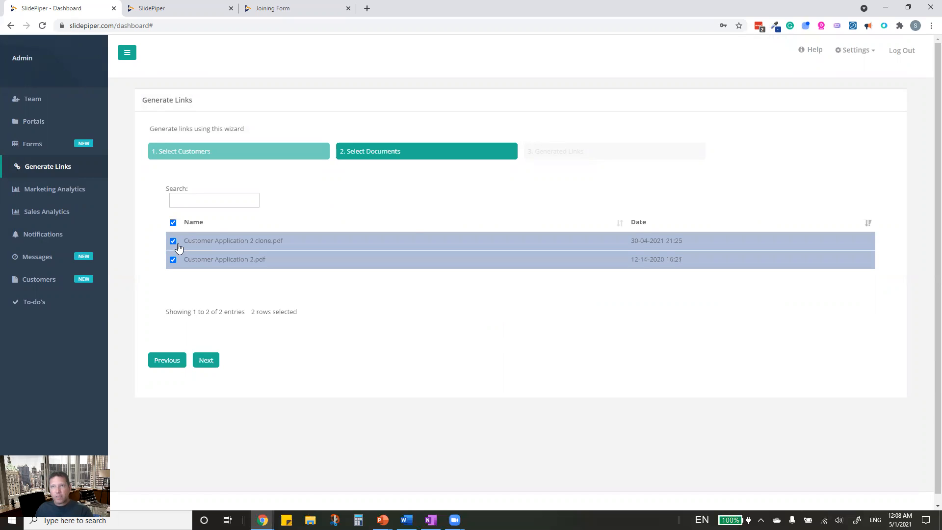
left_click(173, 241)
left_click(207, 364)
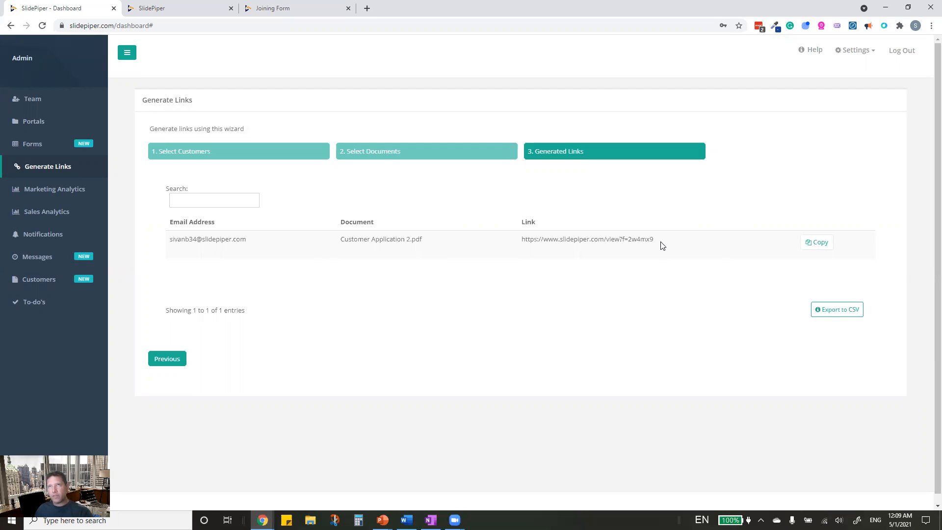
- Check the presentation viewer tab, then return to the admin dashboard's Marketing Analytics page
left_click(184, 8)
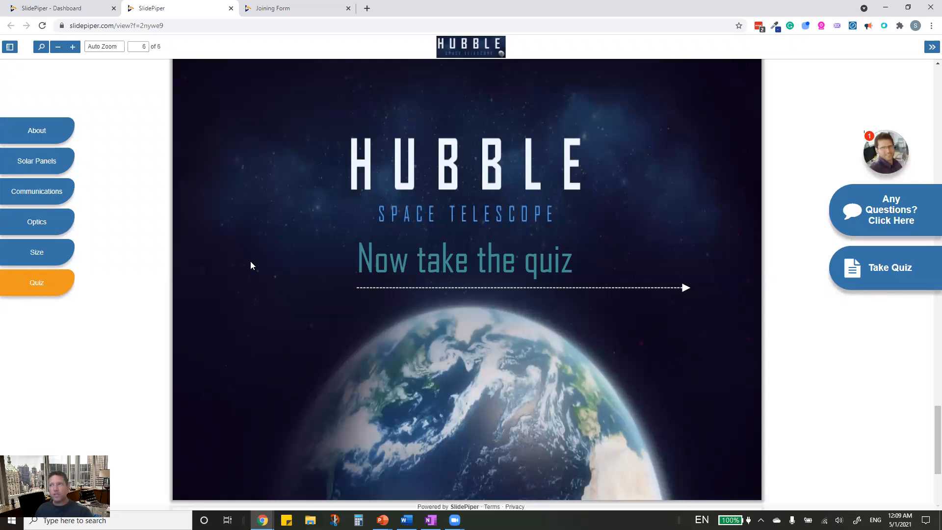
left_click(82, 9)
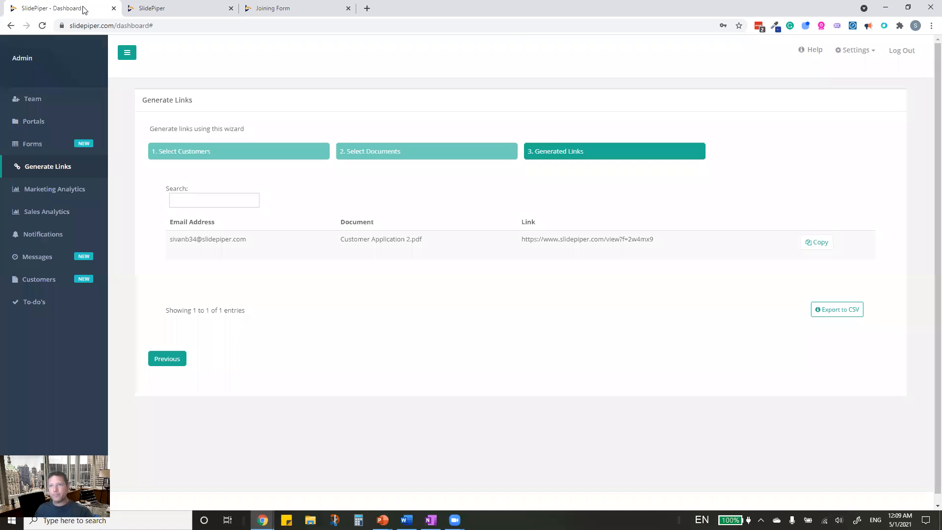
left_click(53, 188)
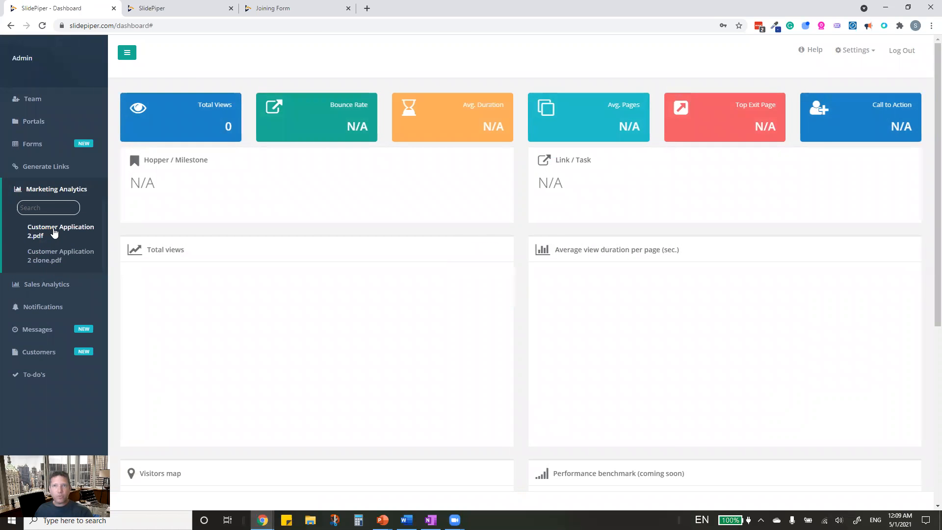
- Show Customer Application 2.pdf analytics and review charts and visitor map: 49 views, 14% bounce rate
left_click(54, 232)
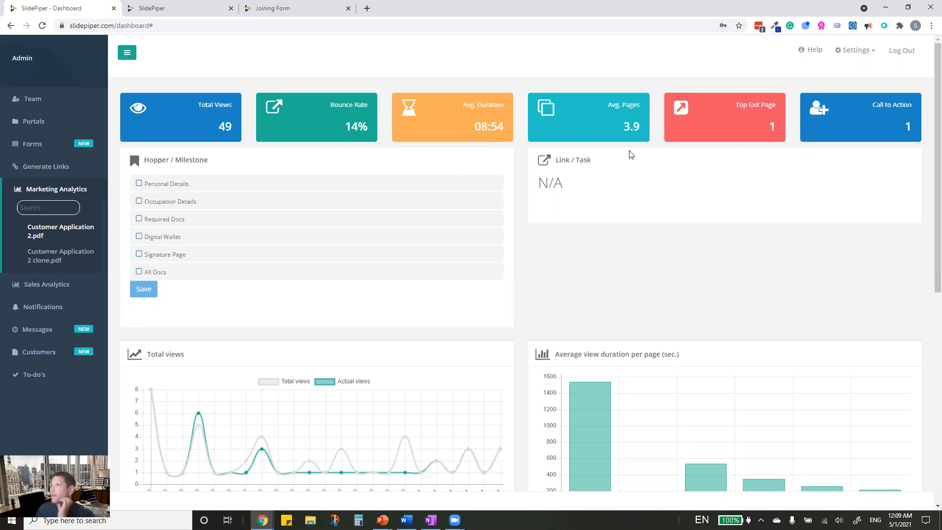
scroll(623, 221, "down", 5)
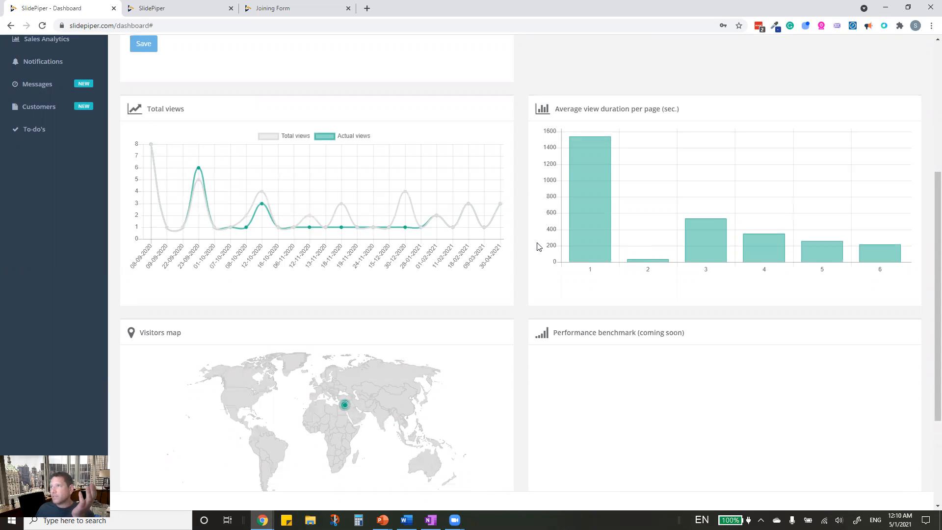
mouse_move(599, 232)
mouse_move(708, 240)
mouse_move(577, 159)
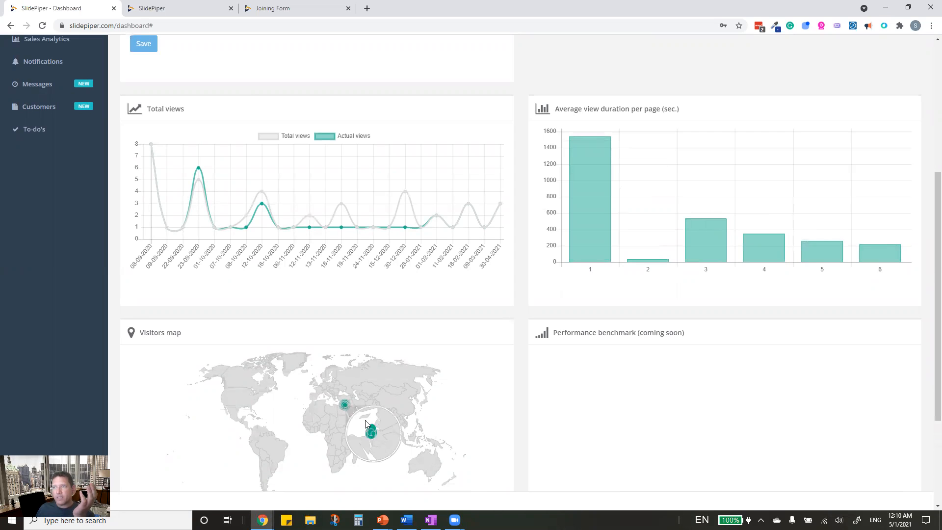
mouse_move(376, 432)
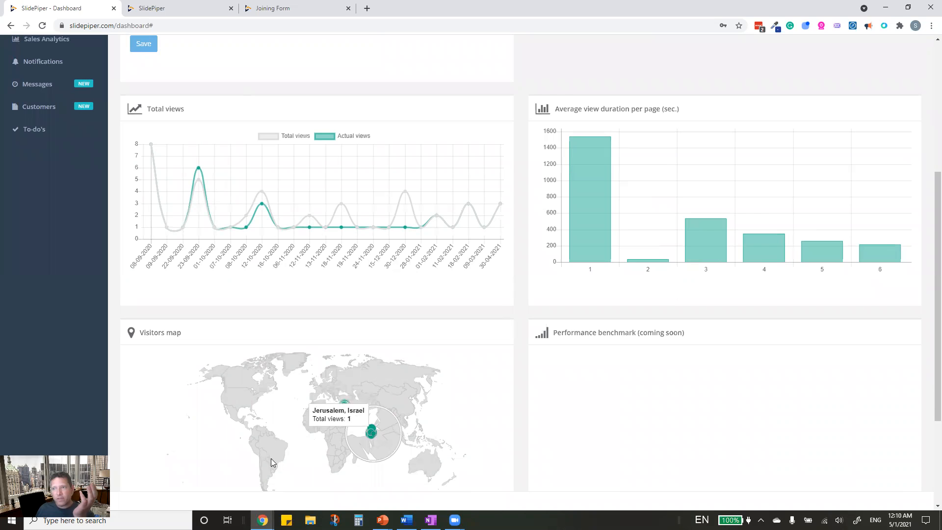
scroll(230, 424, "down", 3)
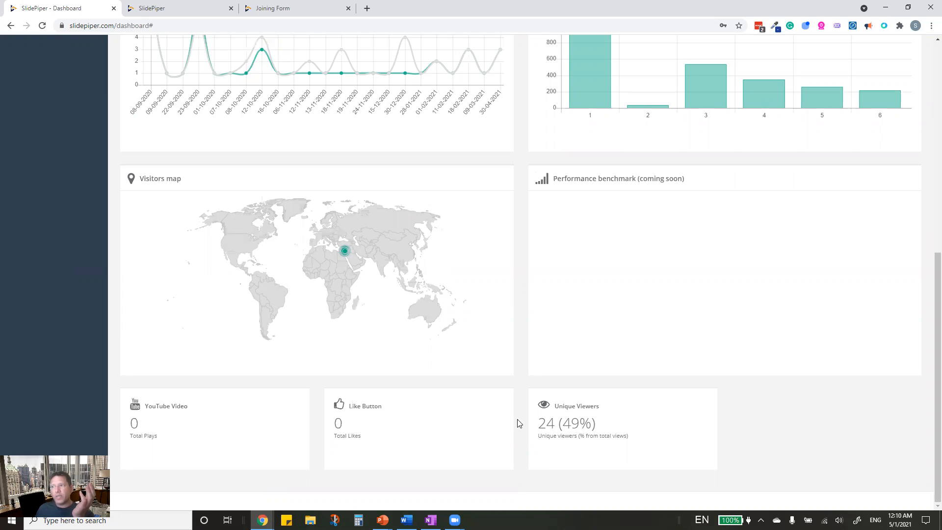
scroll(187, 447, "up", 8)
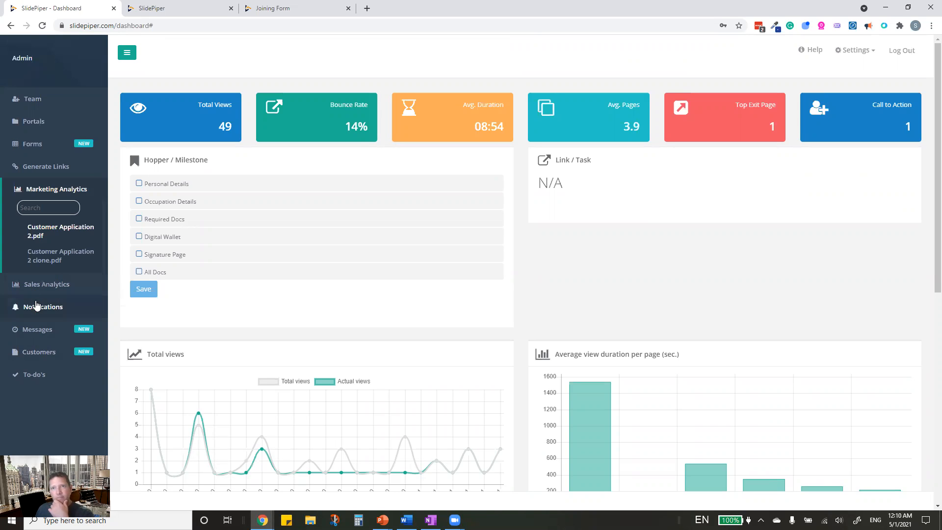
- Glance at the Notifications log, then show the Messages list of sent TASK emails
left_click(50, 307)
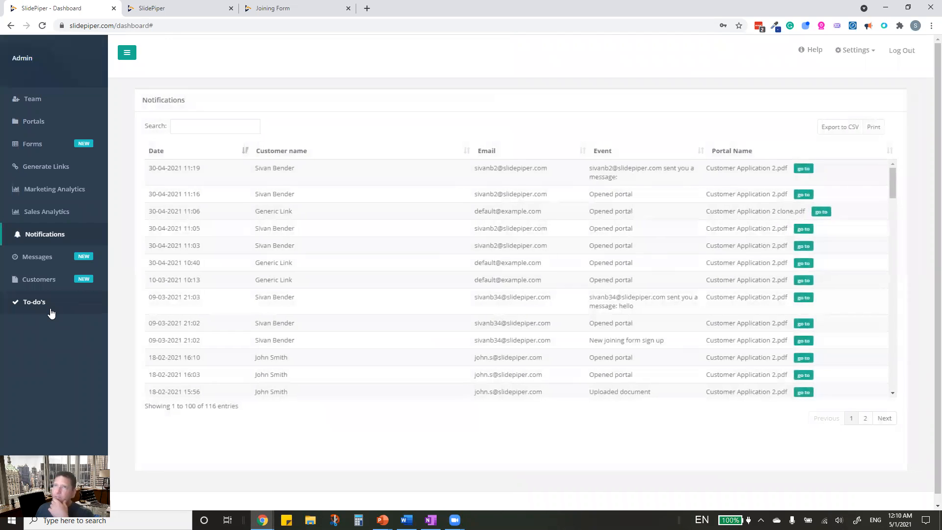
left_click(40, 260)
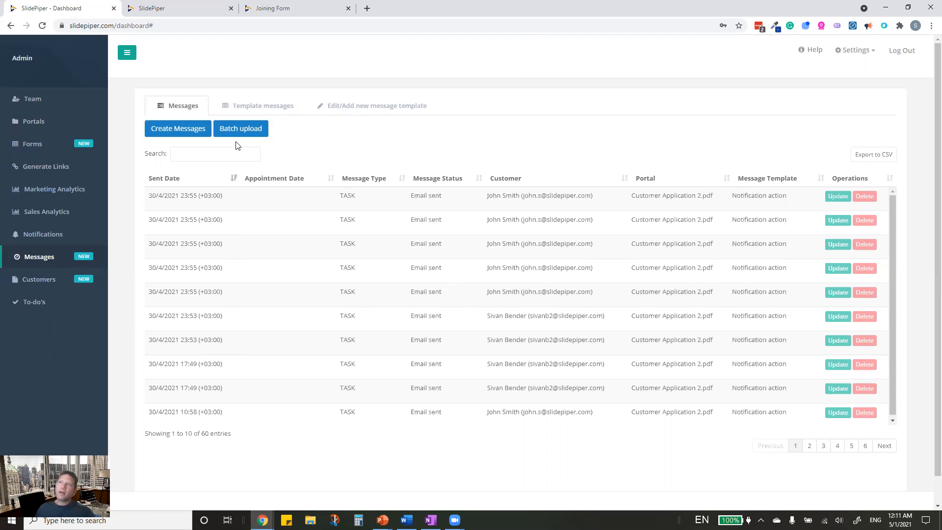
- Open the saved message templates editor and select the Portal task message type
left_click(255, 103)
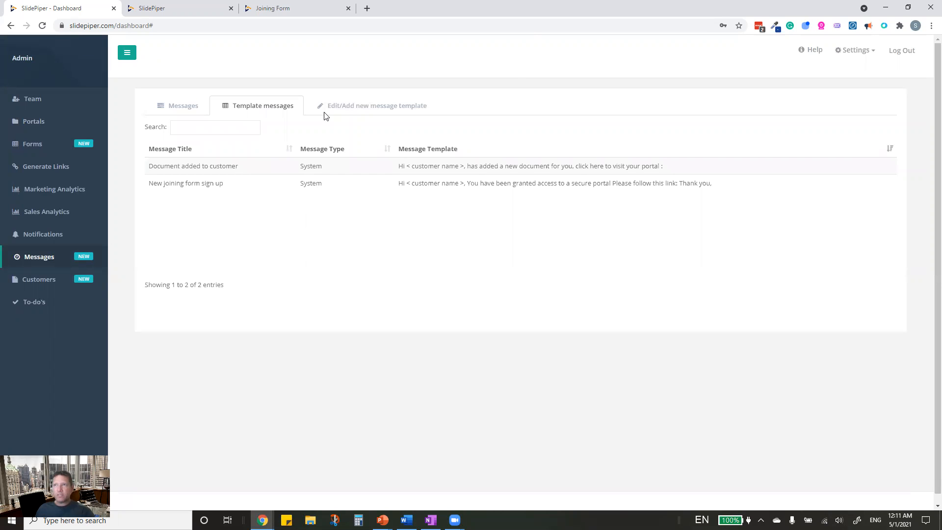
left_click(338, 108)
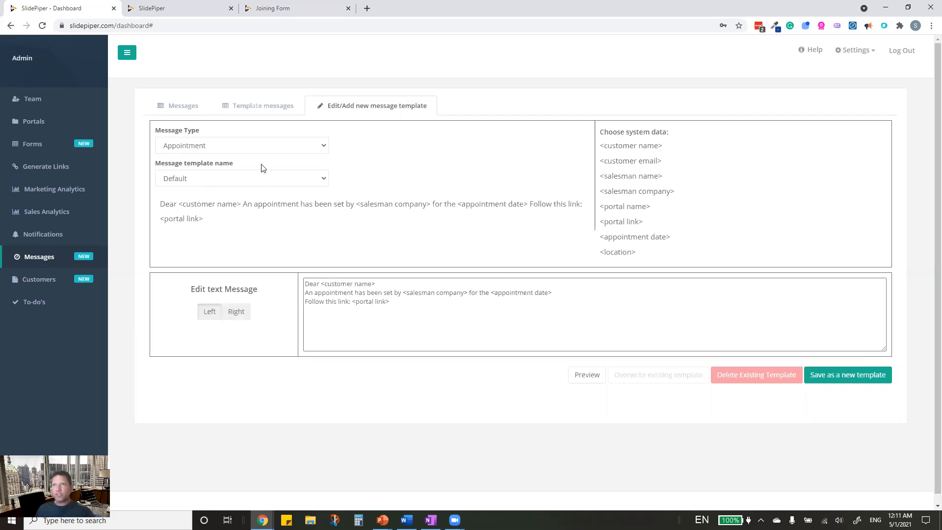
left_click(269, 146)
left_click(189, 179)
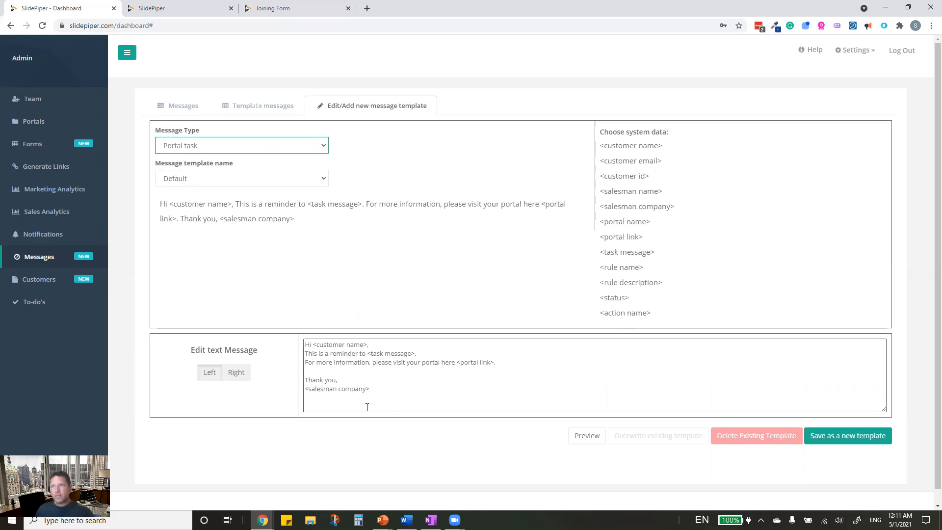
- Preview the Portal task reminder for another customer, then close it and return to Messages
left_click(577, 439)
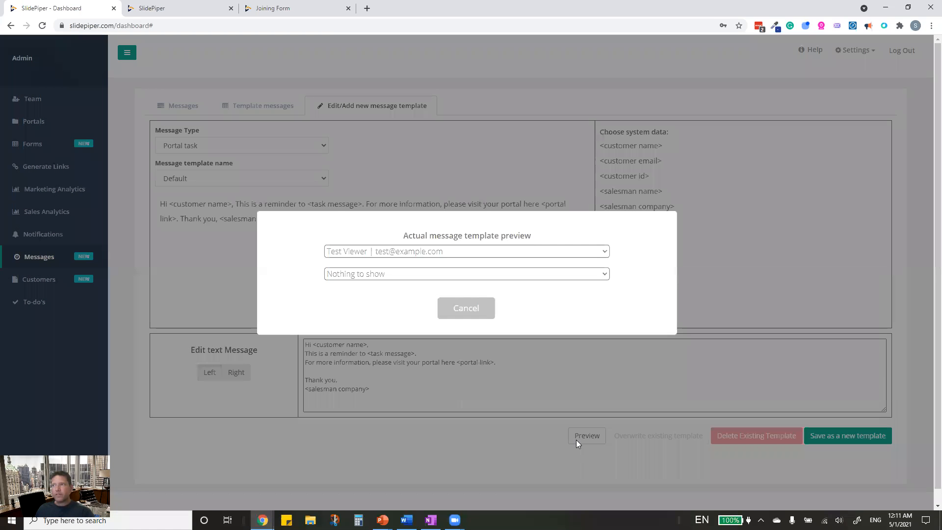
left_click(385, 274)
left_click(388, 256)
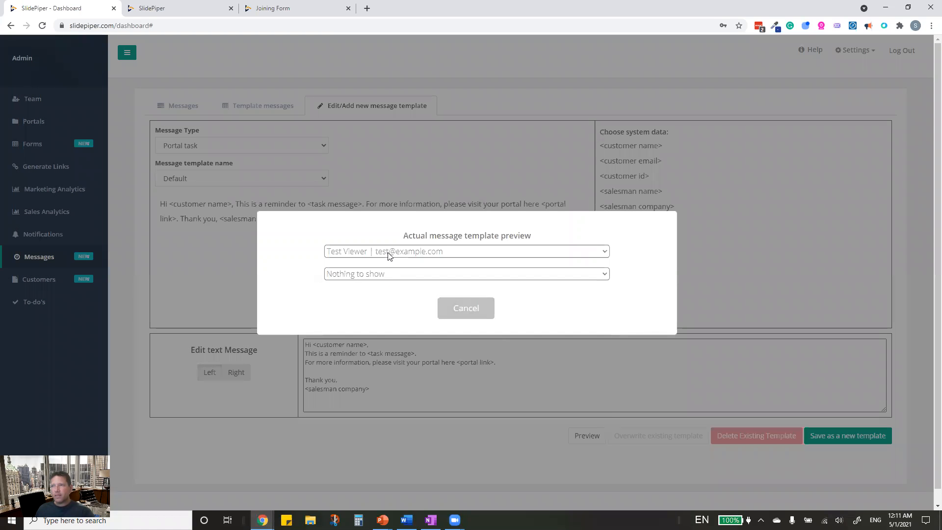
left_click(387, 255)
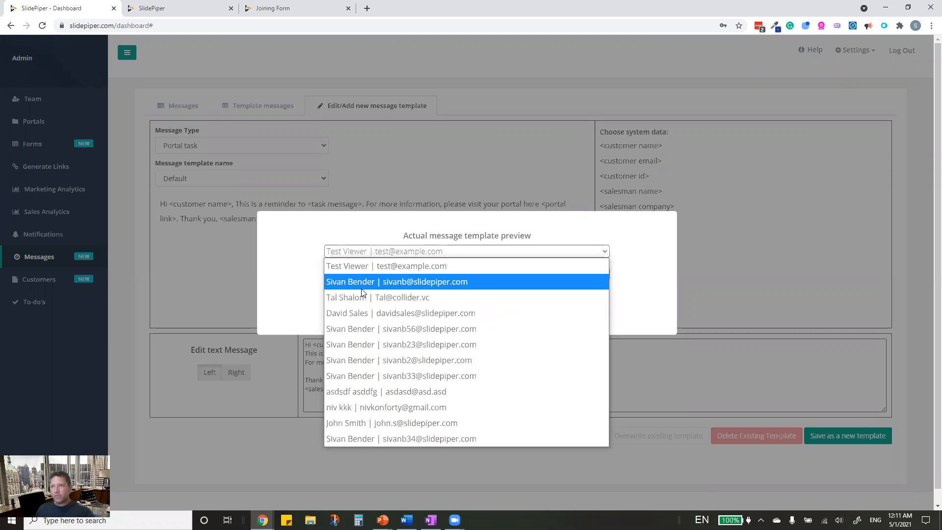
left_click(362, 284)
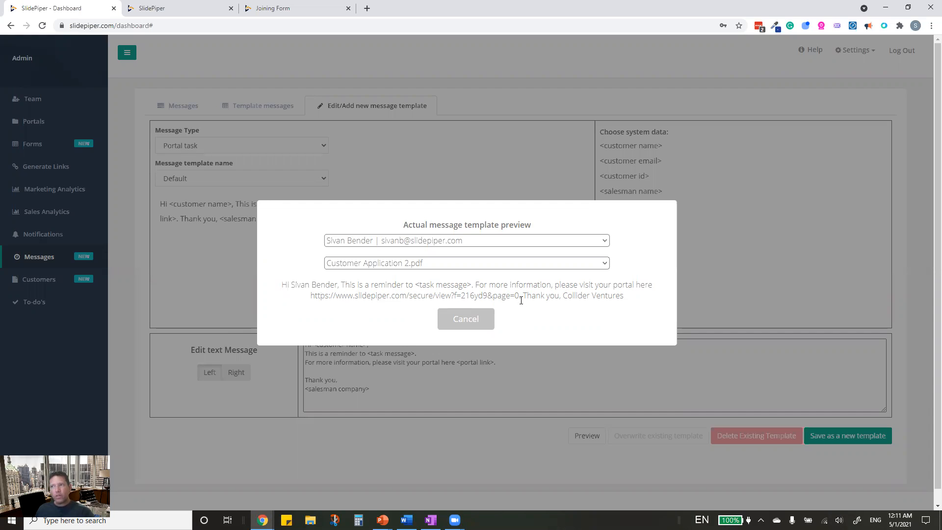
left_click(475, 325)
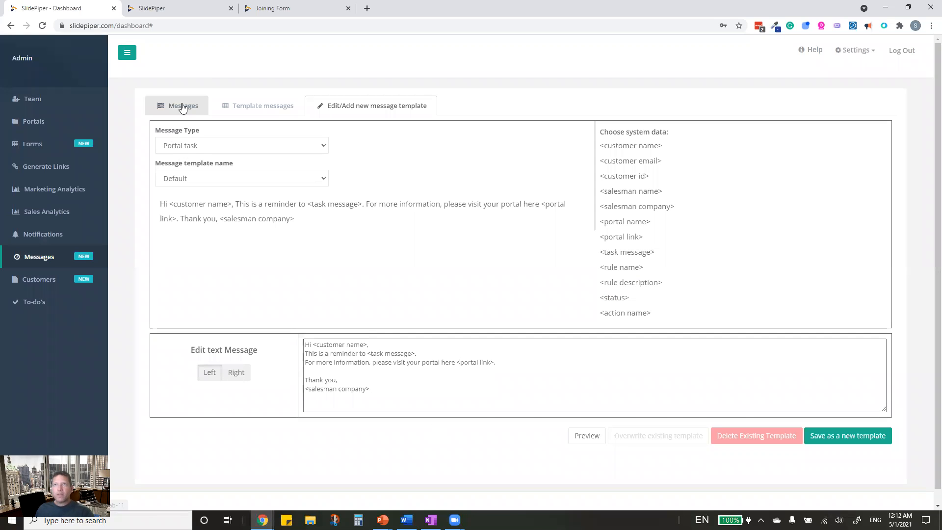
left_click(185, 106)
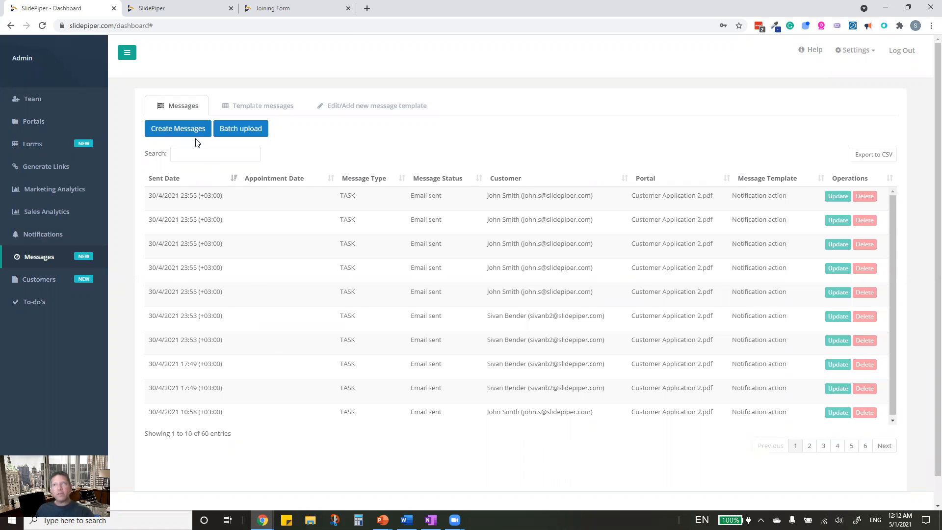
left_click(193, 129)
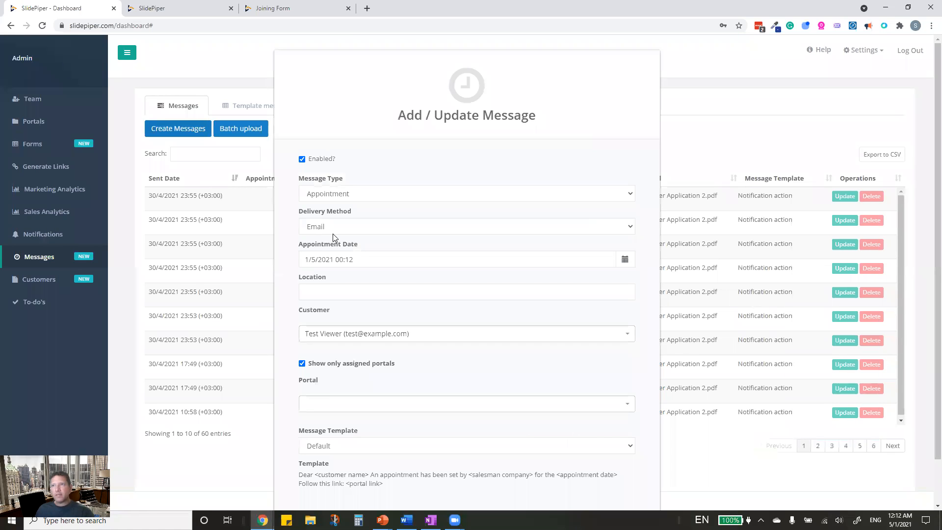
left_click(318, 337)
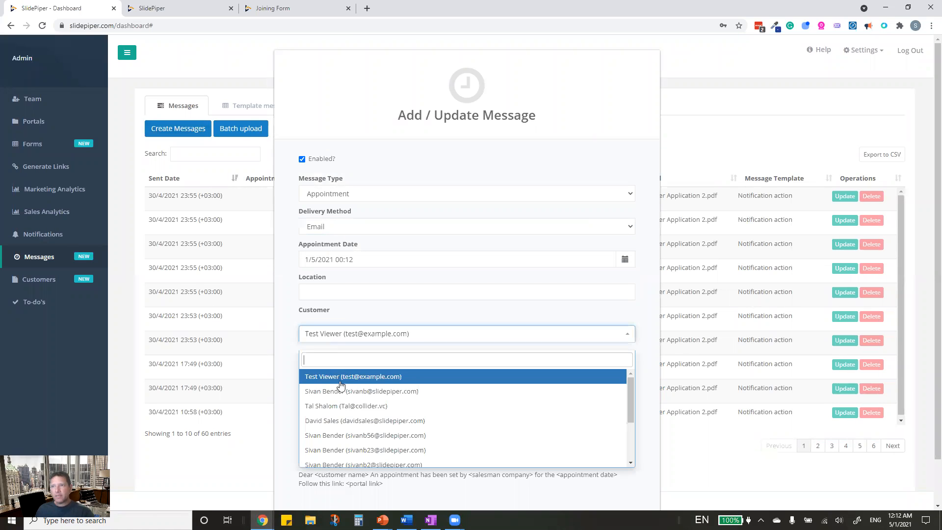
left_click(336, 391)
left_click(328, 227)
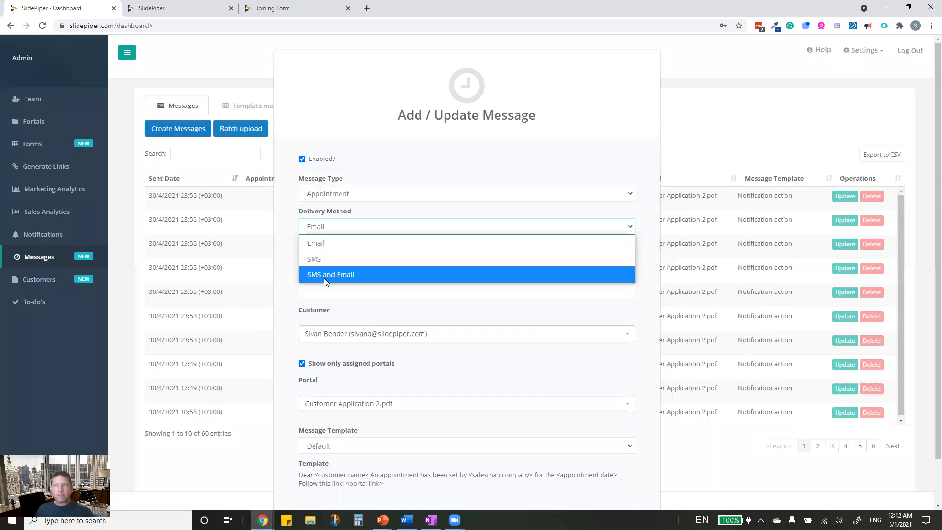
left_click(579, 176)
left_click(699, 124)
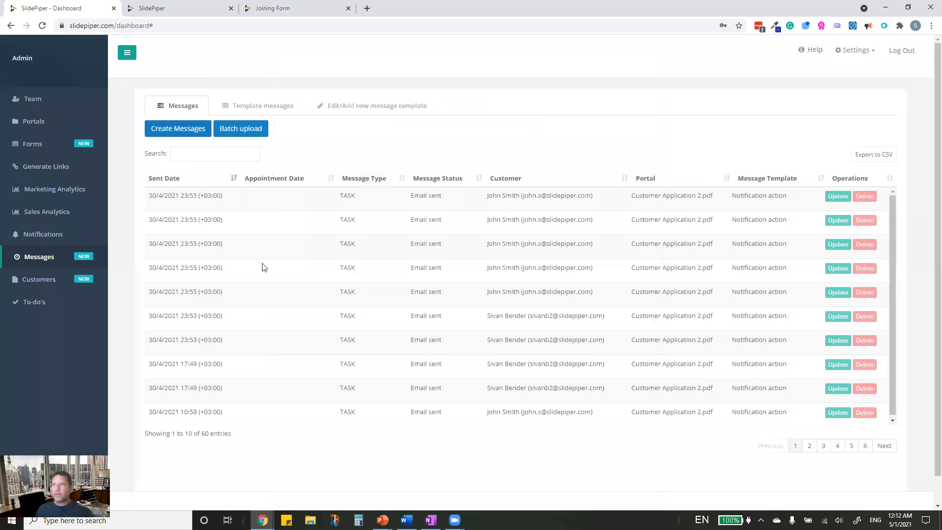
left_click(247, 133)
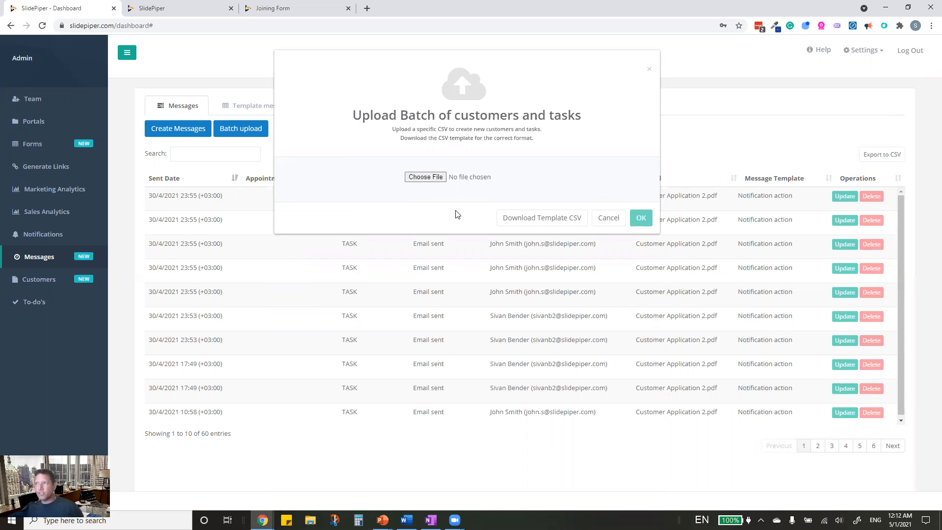
left_click(605, 221)
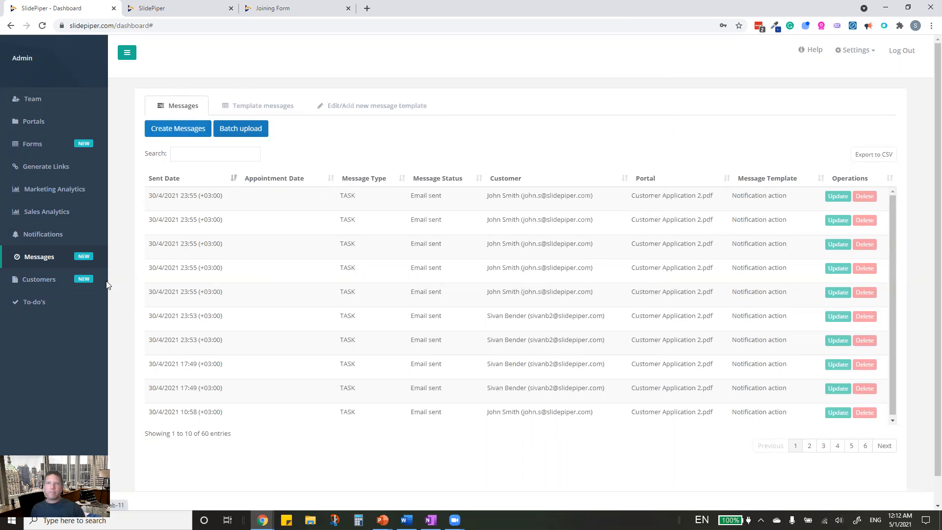
- List all customers, view the first customer's assignable portals without changes, then show Customer Processes
left_click(48, 281)
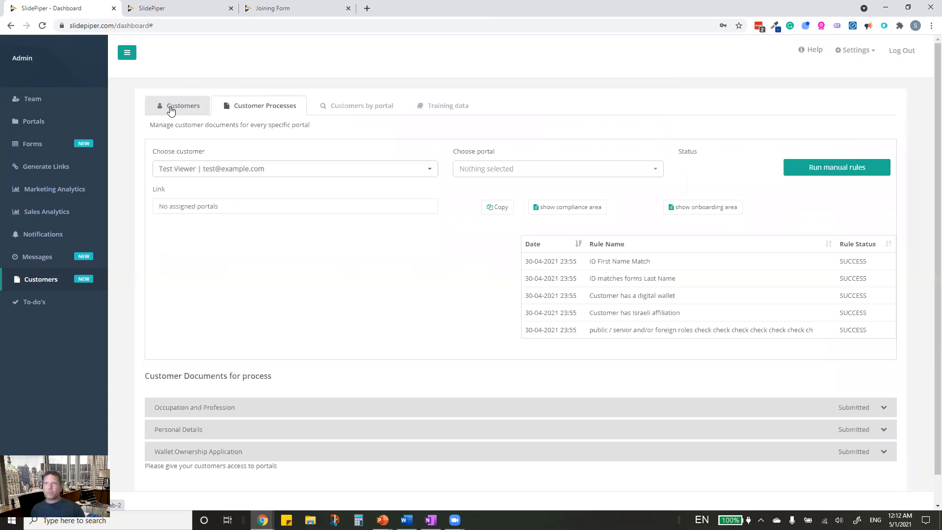
left_click(181, 111)
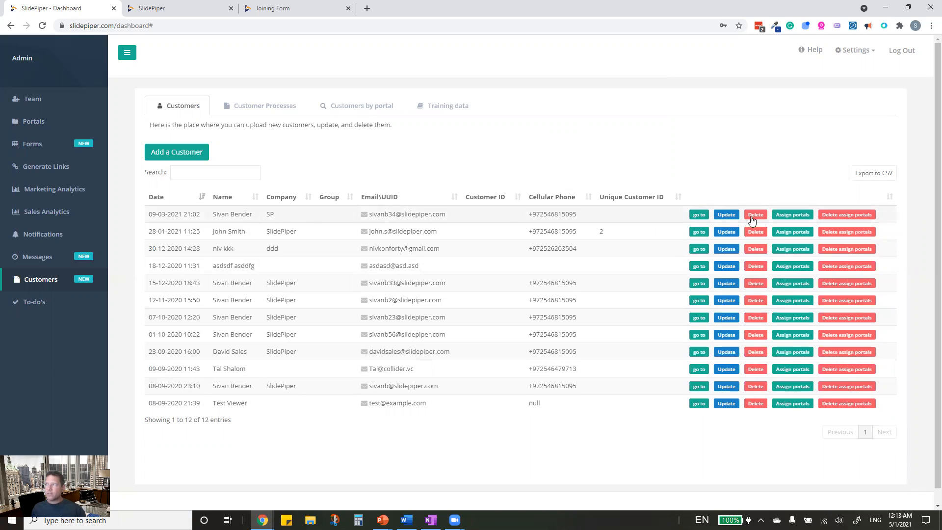
left_click(788, 216)
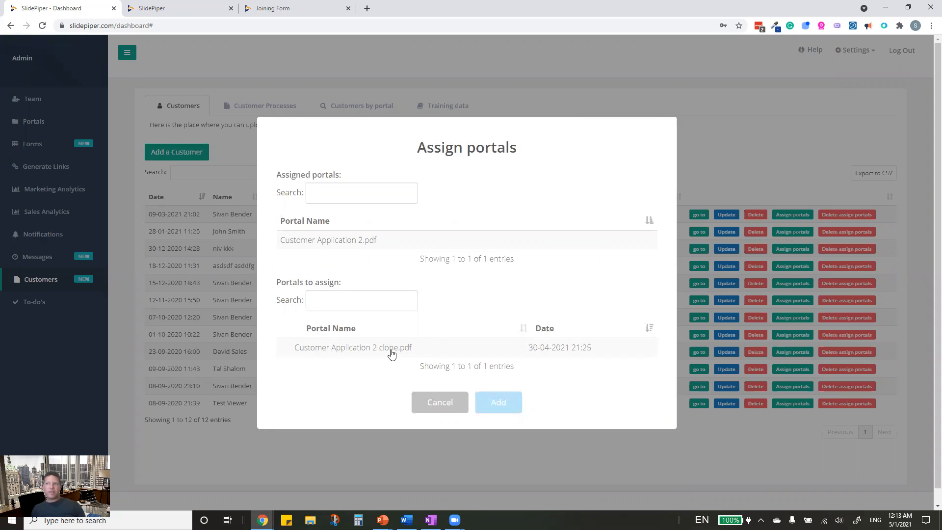
left_click(435, 407)
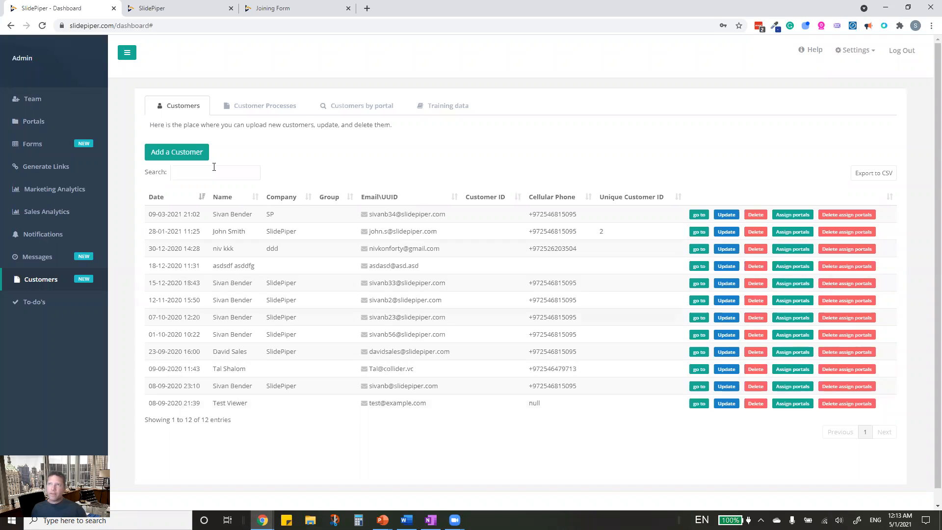
left_click(276, 109)
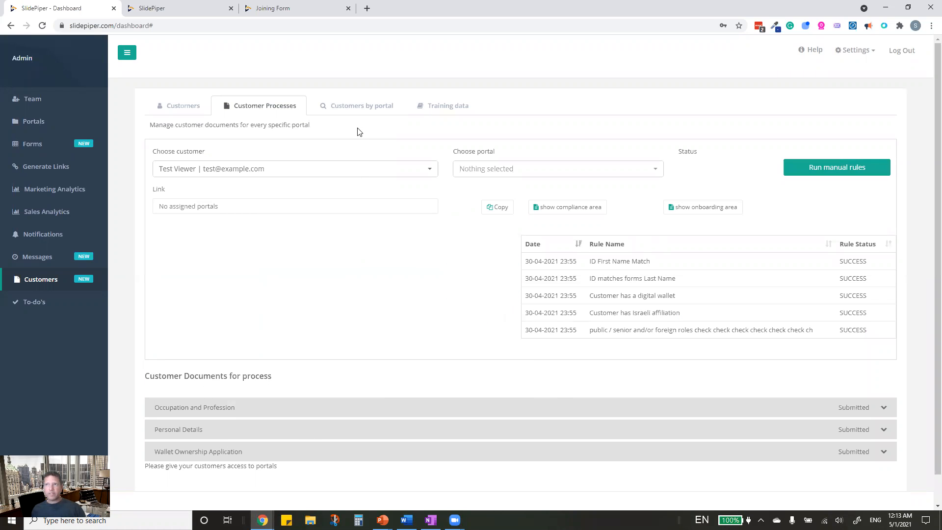
- Go via Customers by portal to Training data and expand the last US_SampleSivan.png passport sample
left_click(361, 114)
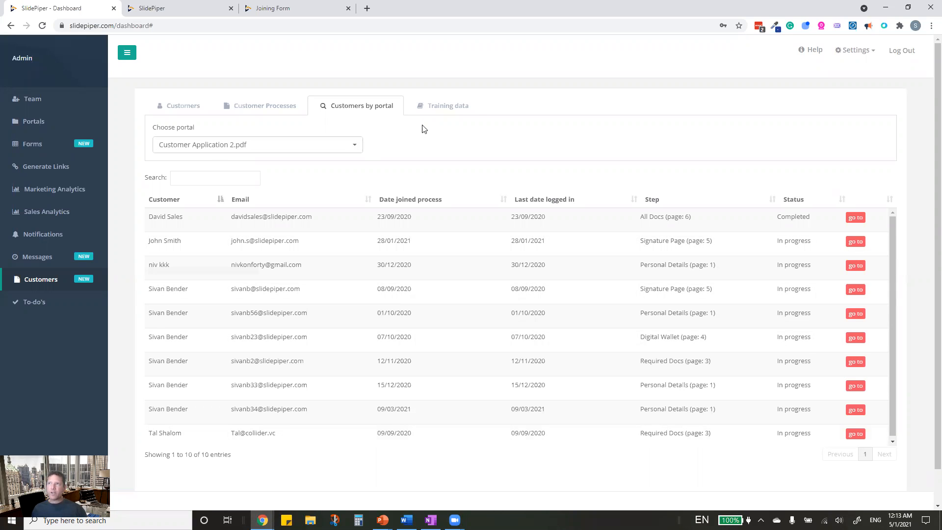
left_click(452, 107)
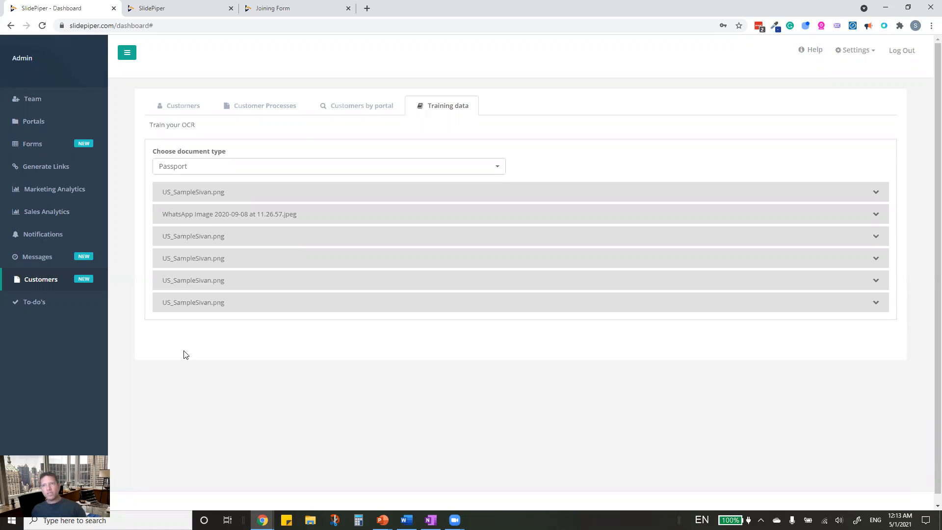
left_click(181, 306)
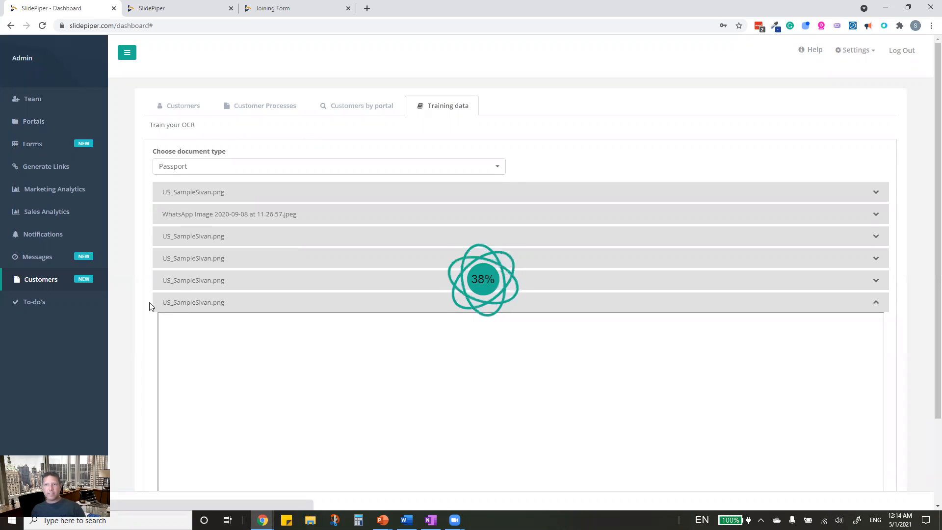
scroll(139, 333, "down", 2)
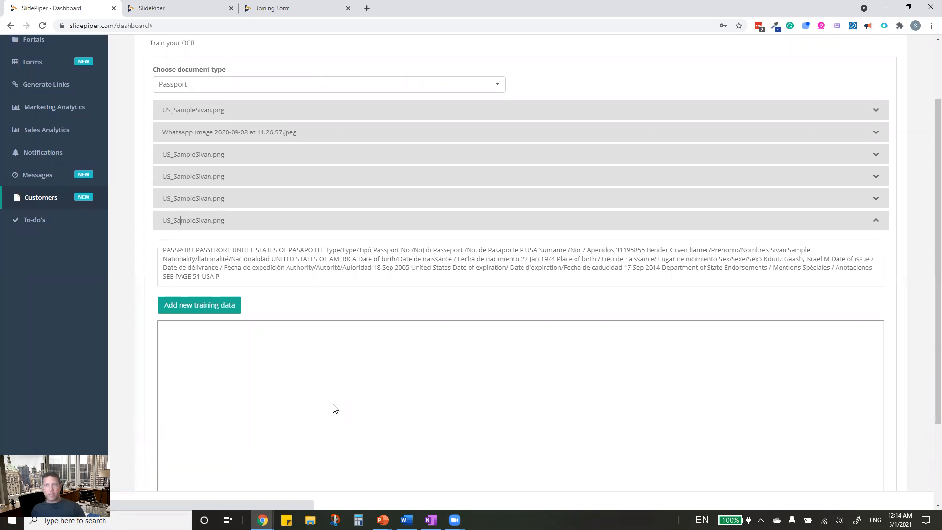
scroll(294, 408, "down", 3)
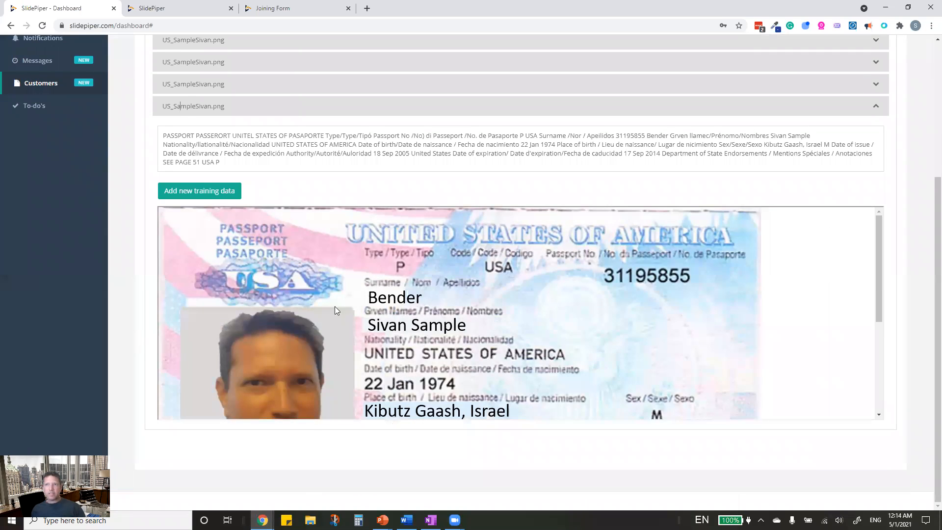
scroll(265, 321, "up", 3)
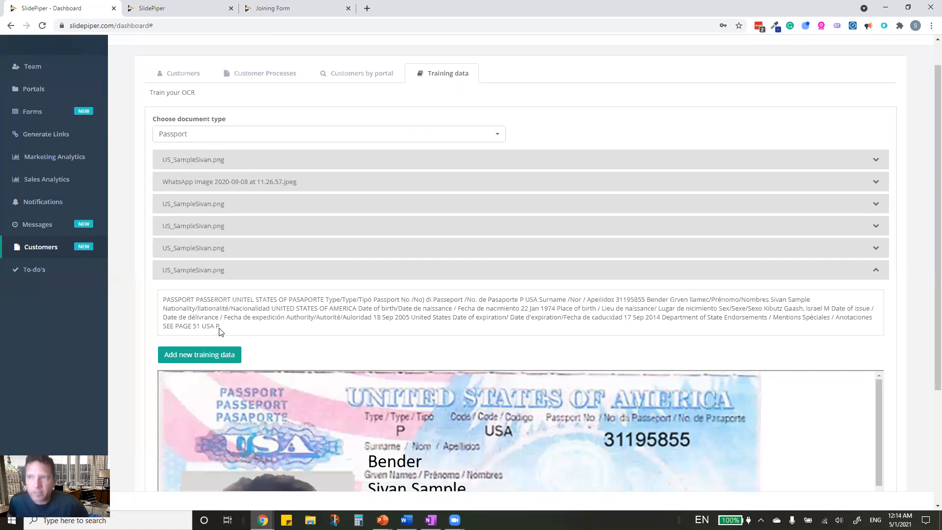
- Add a COMPANY_NAME training row marking the passport surname (characters 148–155) and save it
left_click(191, 356)
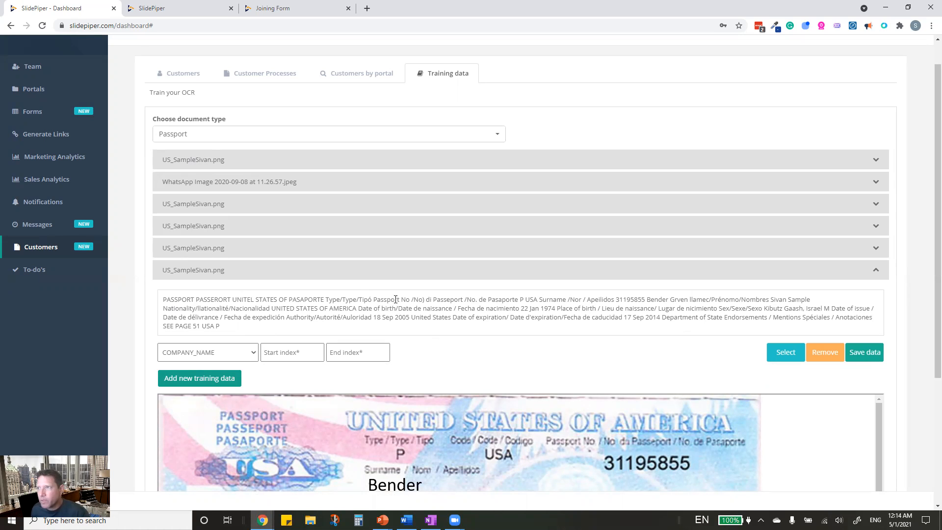
left_click_drag(646, 299, 670, 299)
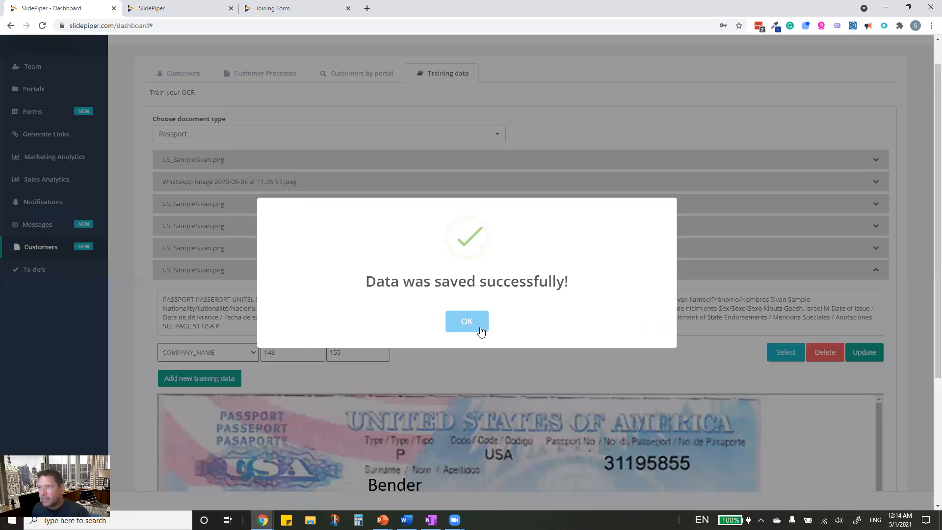
left_click(465, 321)
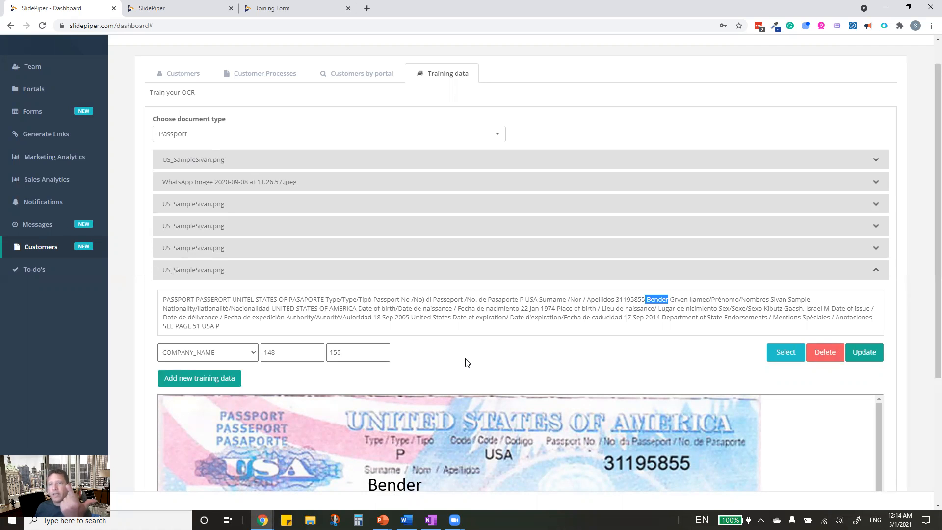
- Add a DATE_OF_INCORPORATION row marking '18 Sep 2005' (characters 505–517) and save it
left_click(214, 379)
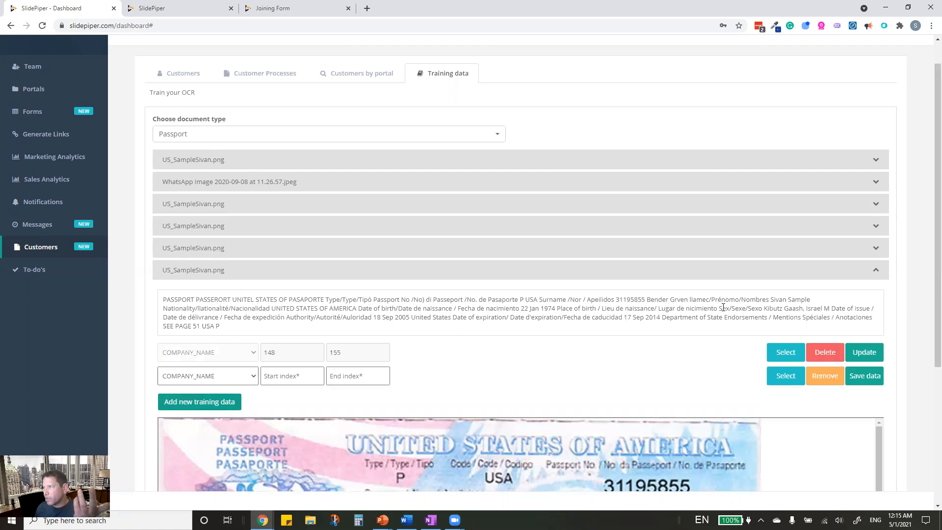
left_click(253, 376)
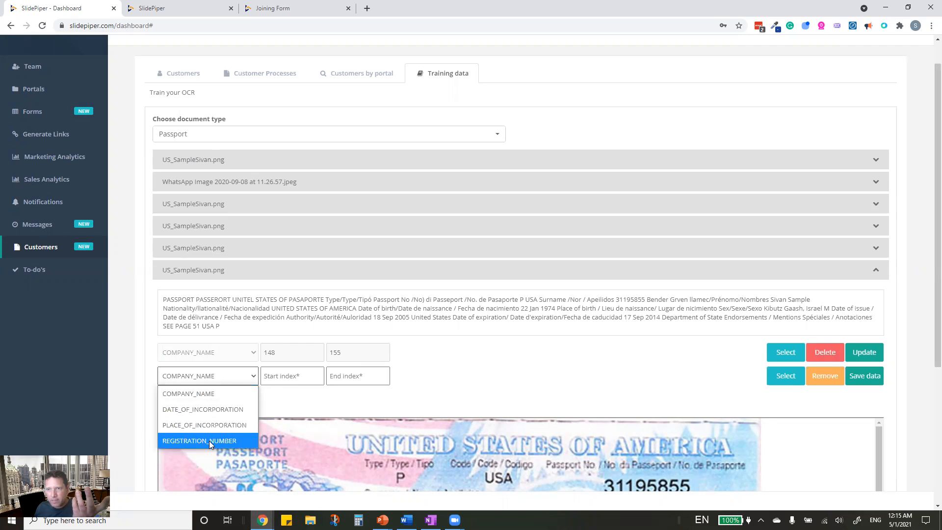
left_click(214, 408)
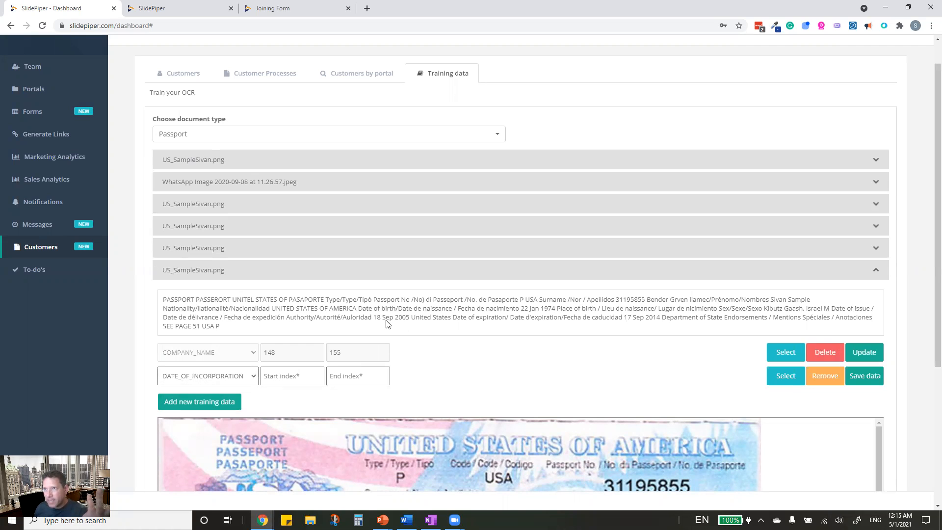
left_click_drag(373, 317, 410, 317)
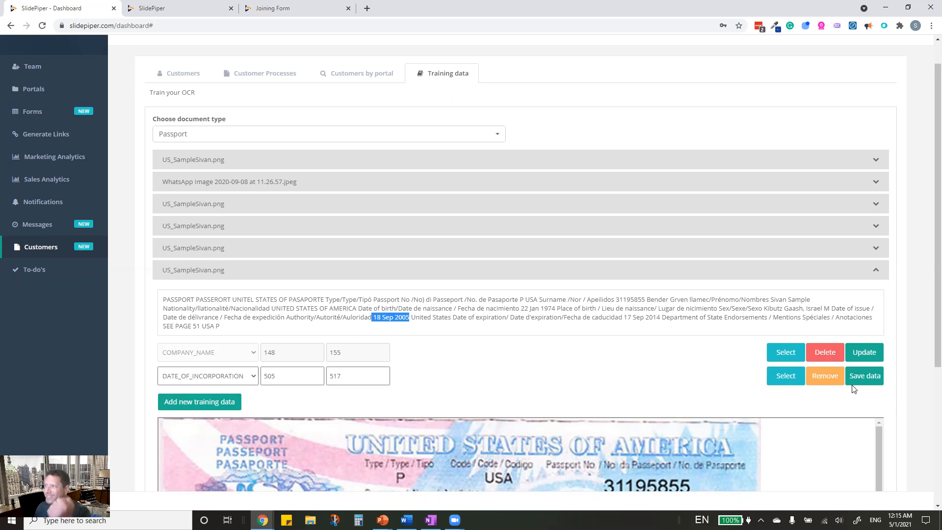
left_click(877, 382)
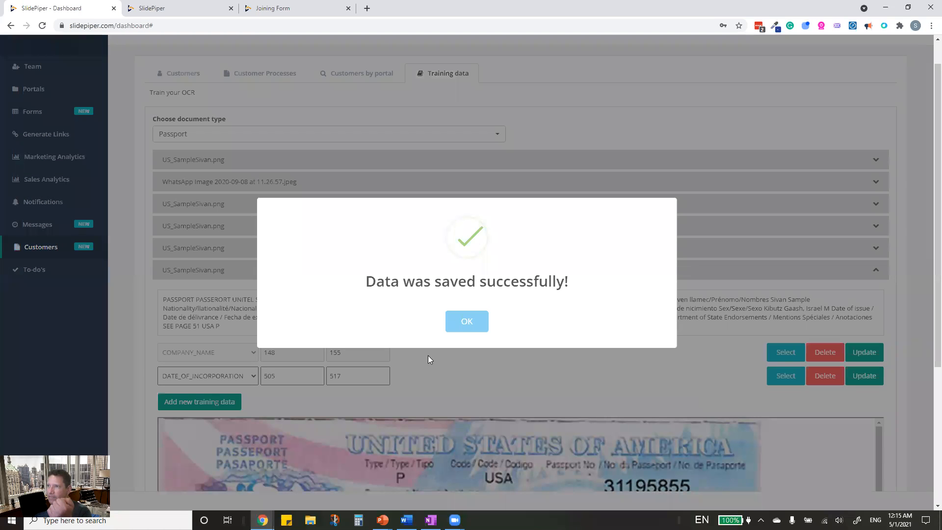
left_click(467, 322)
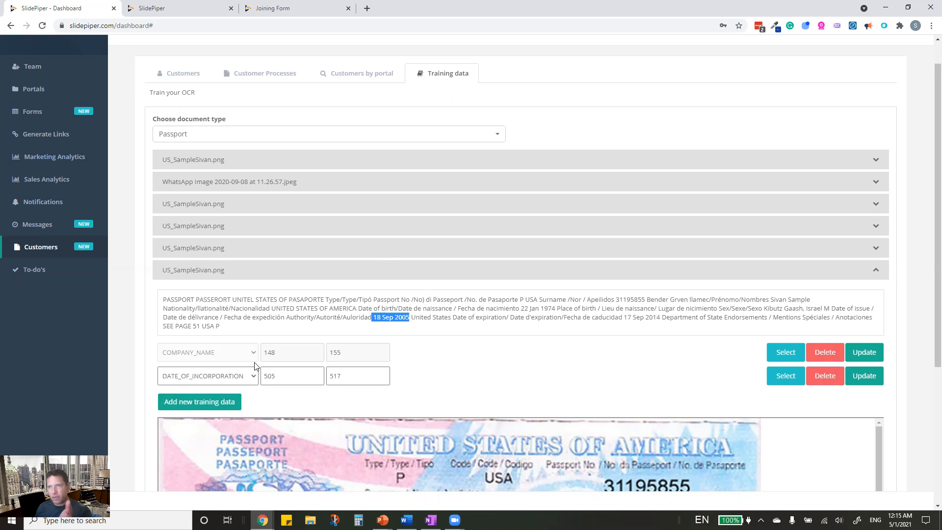
- Clear the selected date in the OCR text and go to the Team users page
scroll(443, 426, "down", 3)
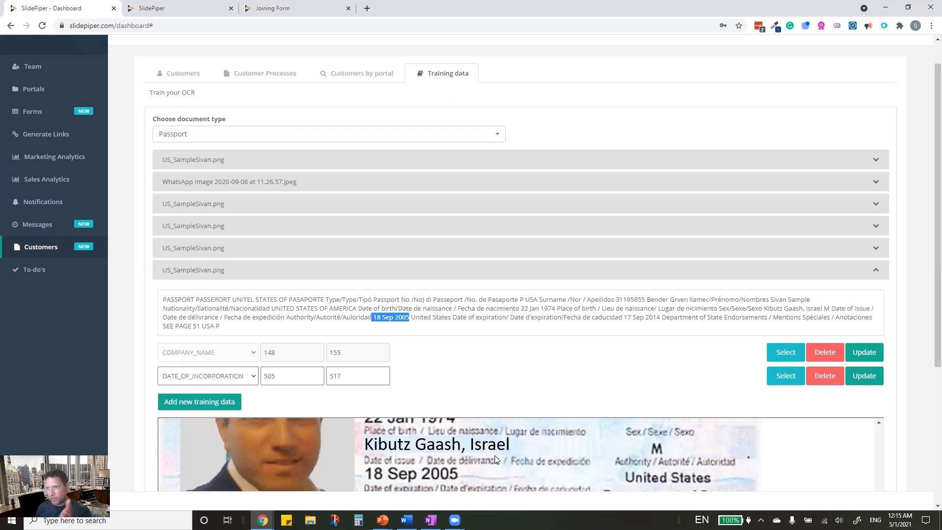
scroll(494, 455, "down", 3)
scroll(498, 446, "up", 4)
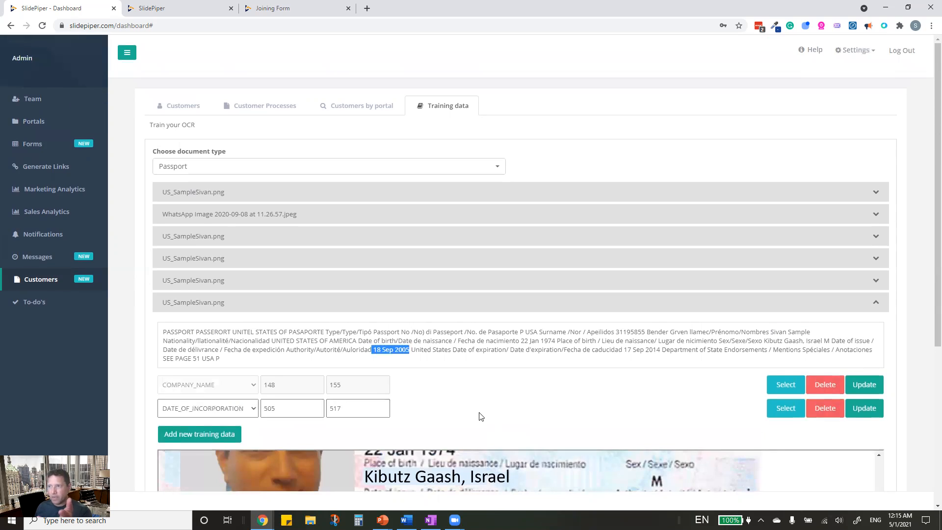
scroll(464, 488, "up", 3)
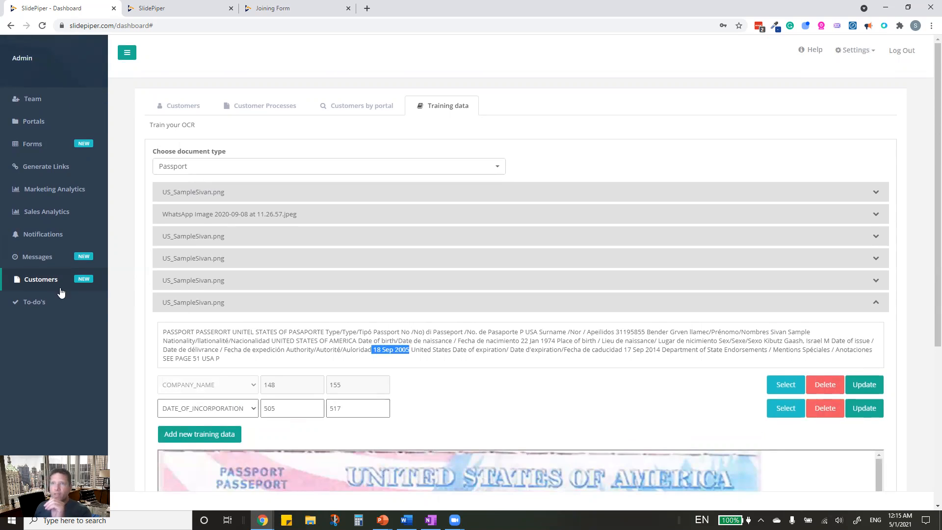
left_click(141, 201)
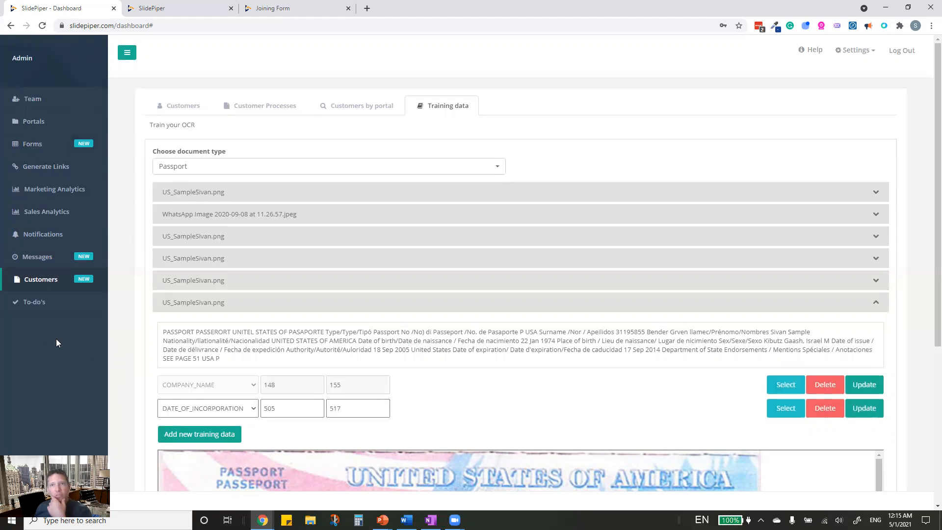
left_click(38, 100)
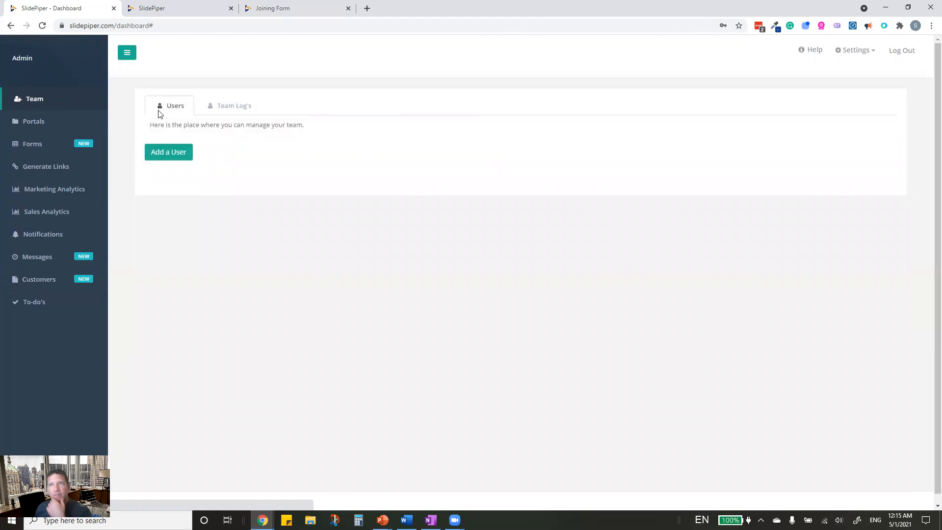
- Look at the Add a User form's role options without saving, then view the Team Log's tab
left_click(181, 155)
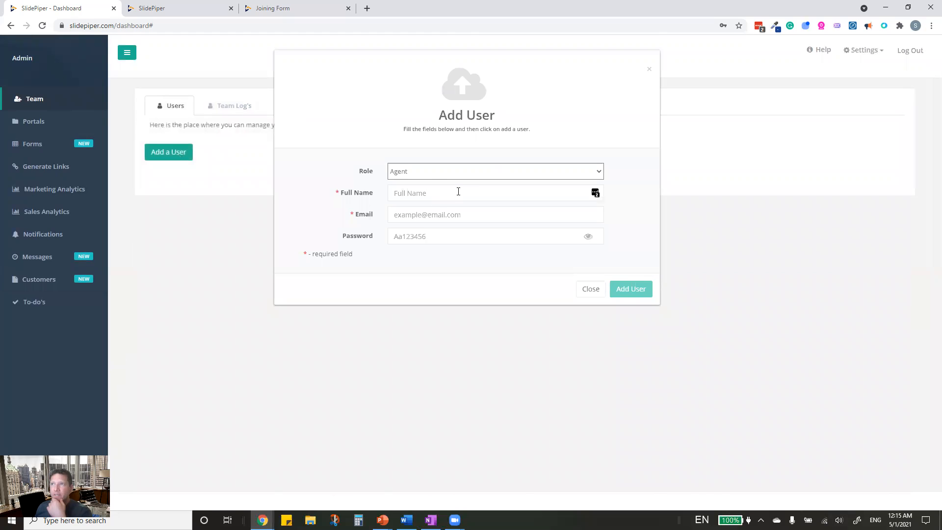
left_click(404, 171)
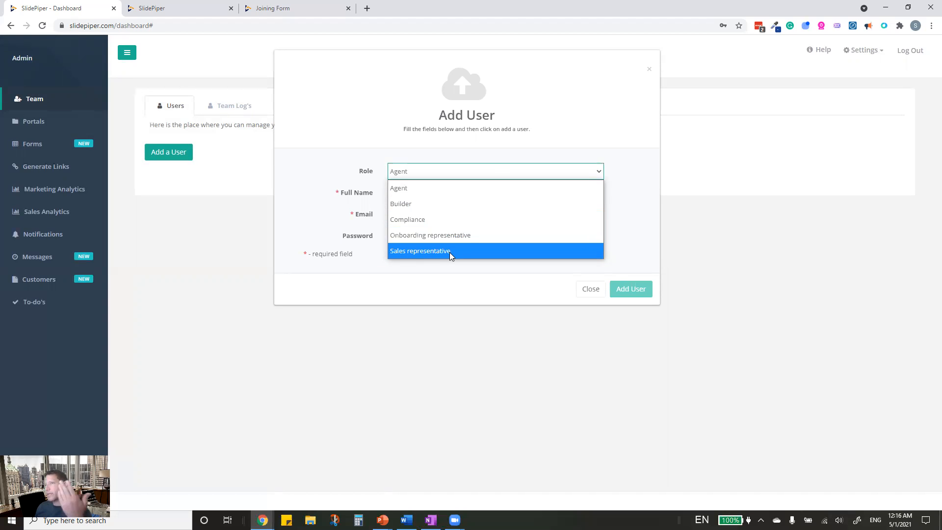
left_click(596, 294)
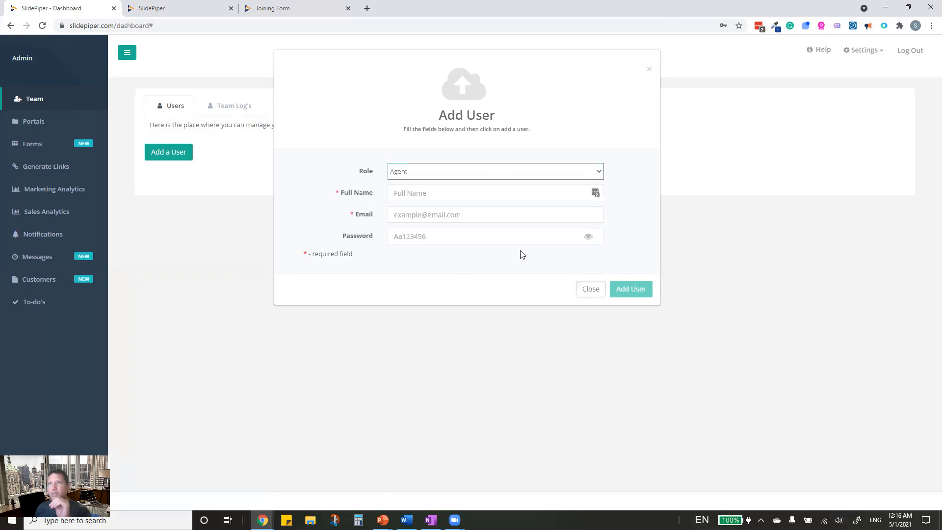
left_click(230, 106)
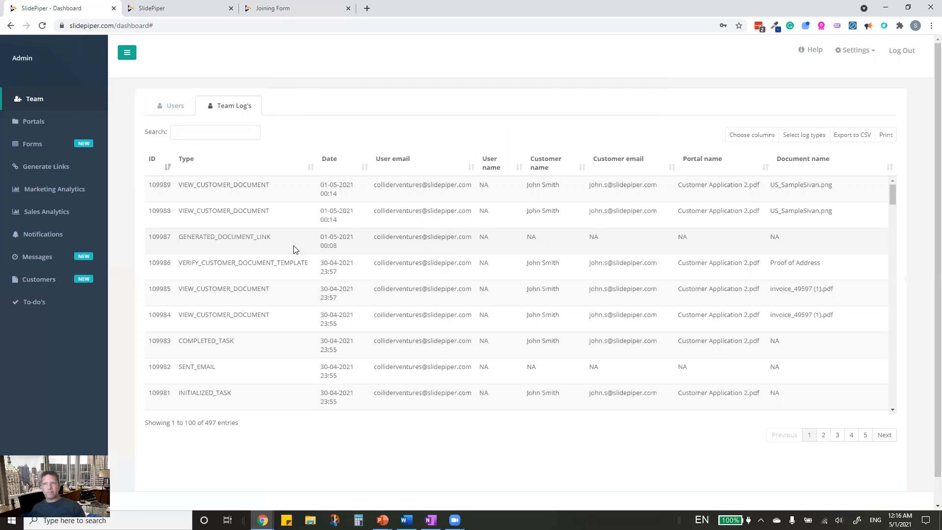
- Review the Team Log entries, then bring up the Settings dropdown in the header
scroll(273, 319, "down", 15)
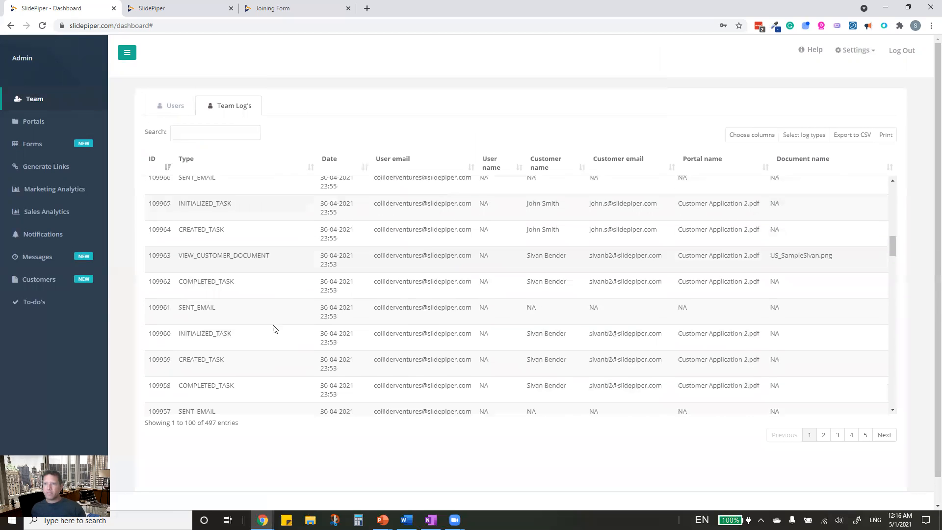
scroll(428, 295, "up", 15)
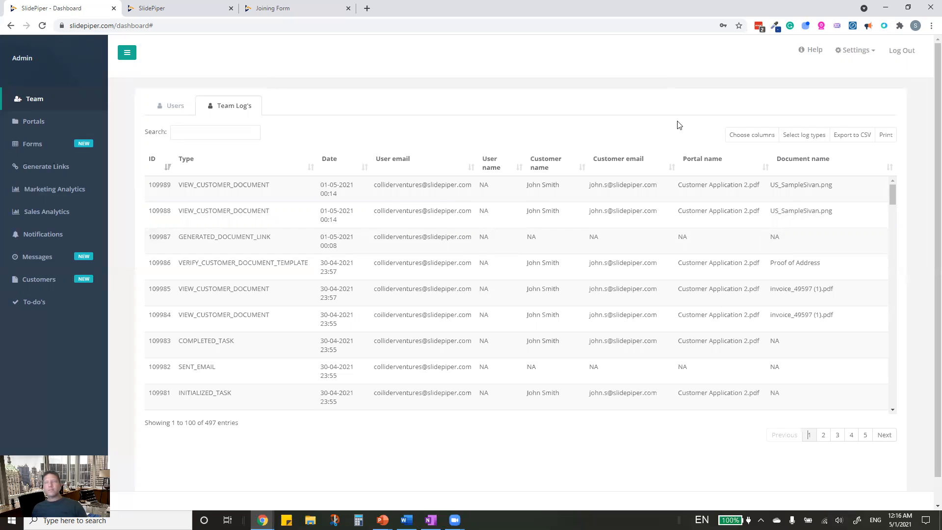
left_click(868, 53)
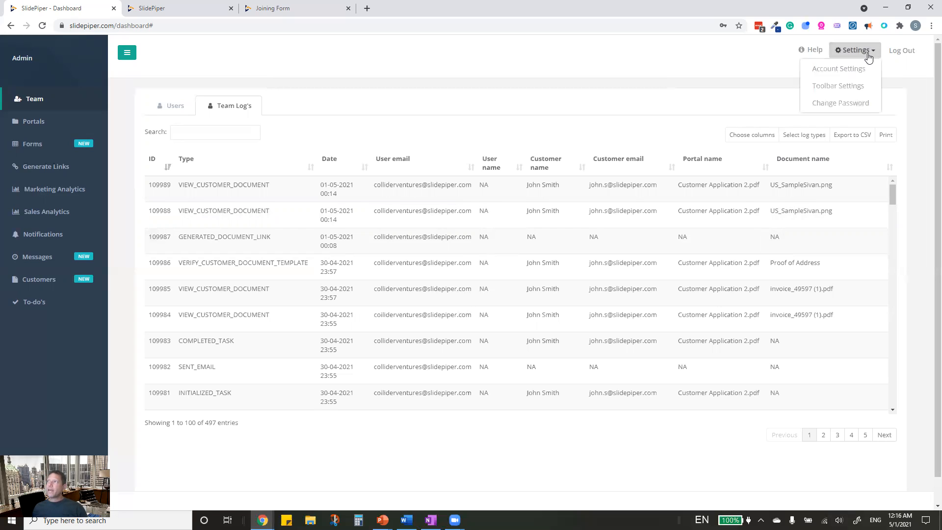
left_click(833, 73)
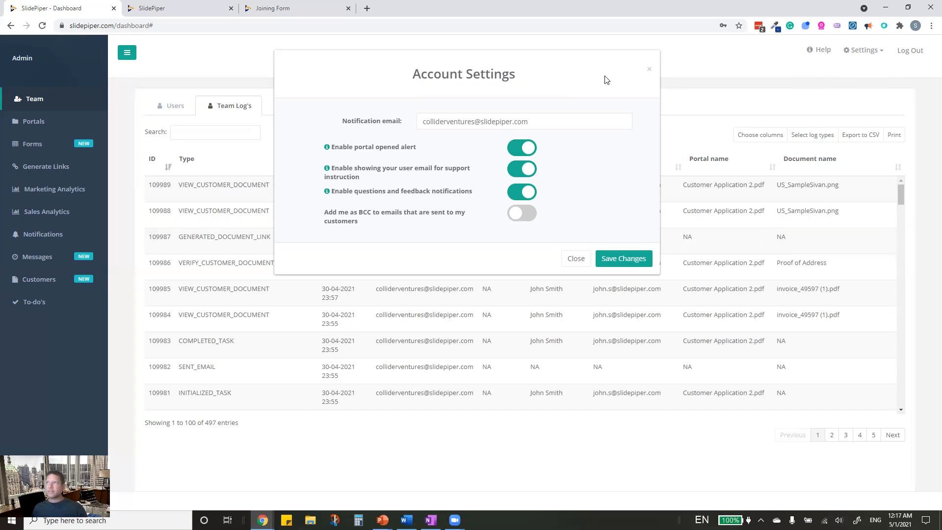
left_click(649, 69)
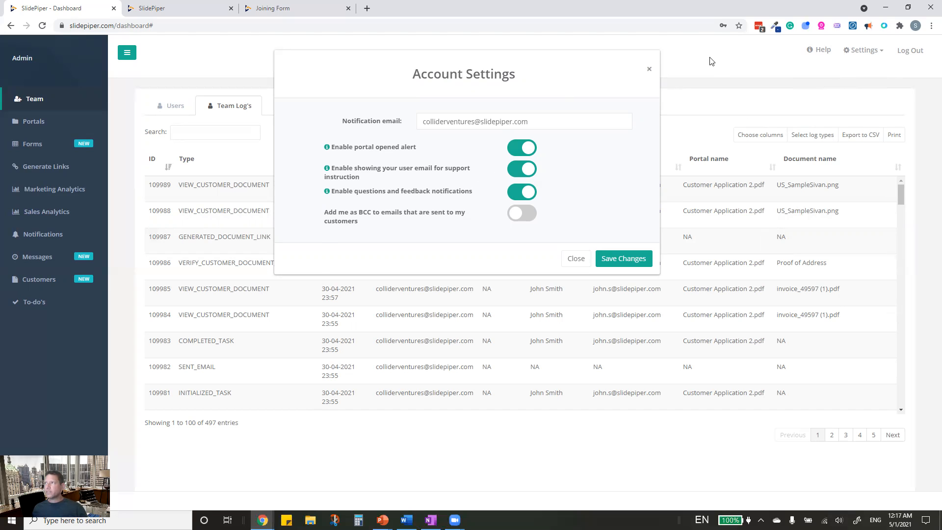
left_click(854, 51)
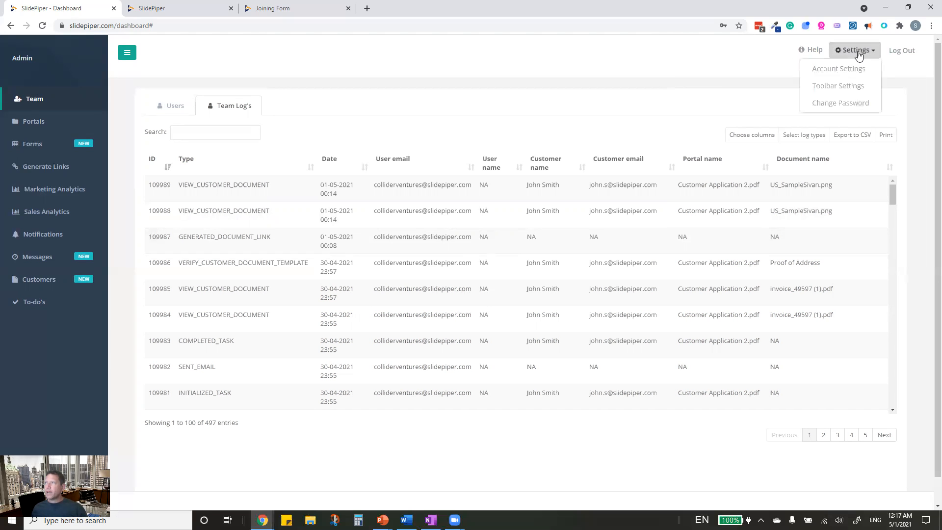
left_click(837, 88)
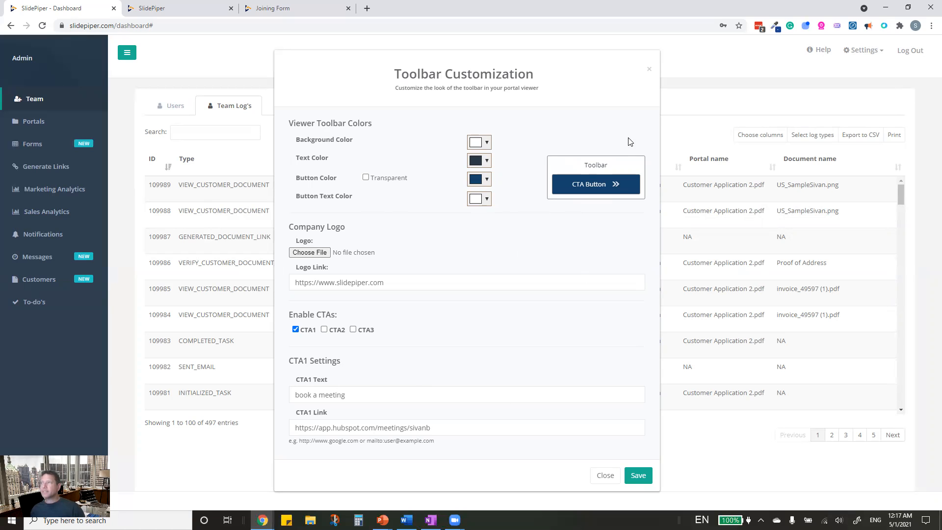
left_click(649, 69)
left_click(854, 50)
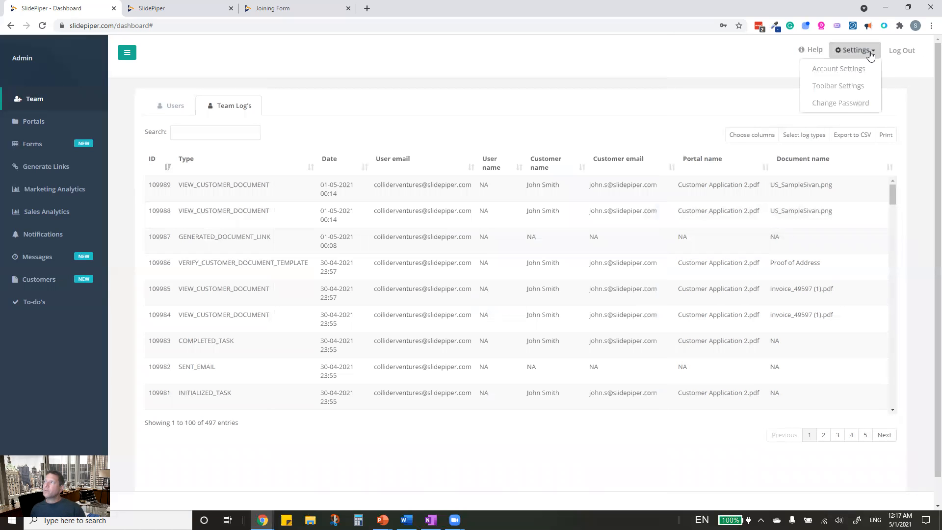
- Dismiss the Change Password form and open the User Manual from Help in a new tab
left_click(838, 103)
left_click(424, 229)
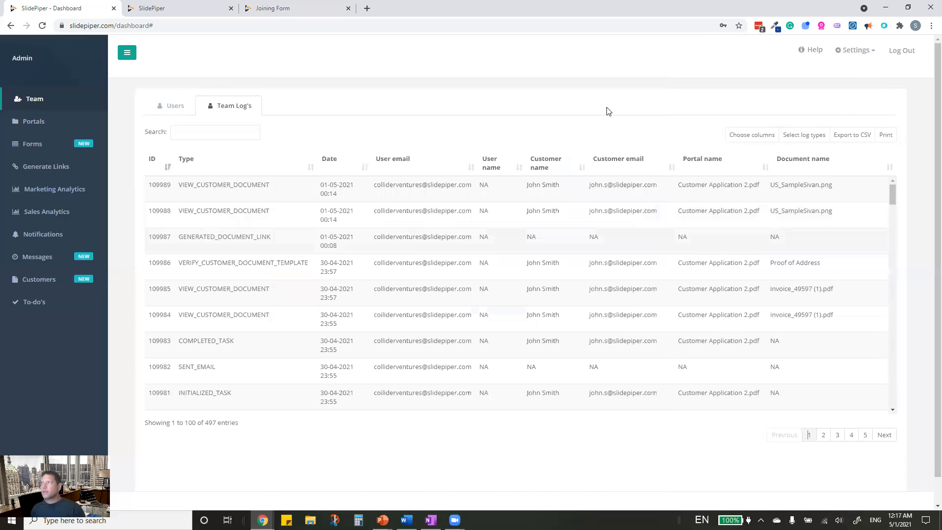
left_click(816, 57)
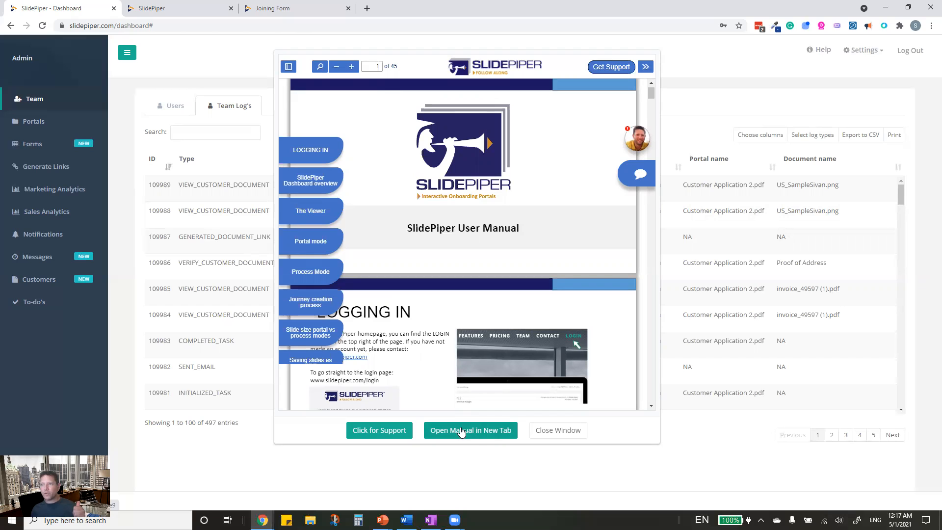
left_click(488, 434)
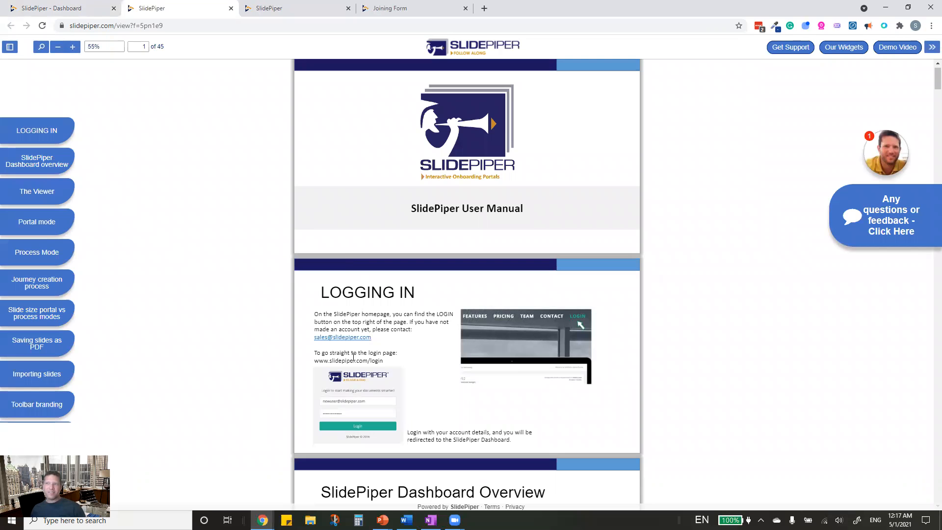
- Zoom the user manual from 60% up to 100%
scroll(356, 355, "down", 2)
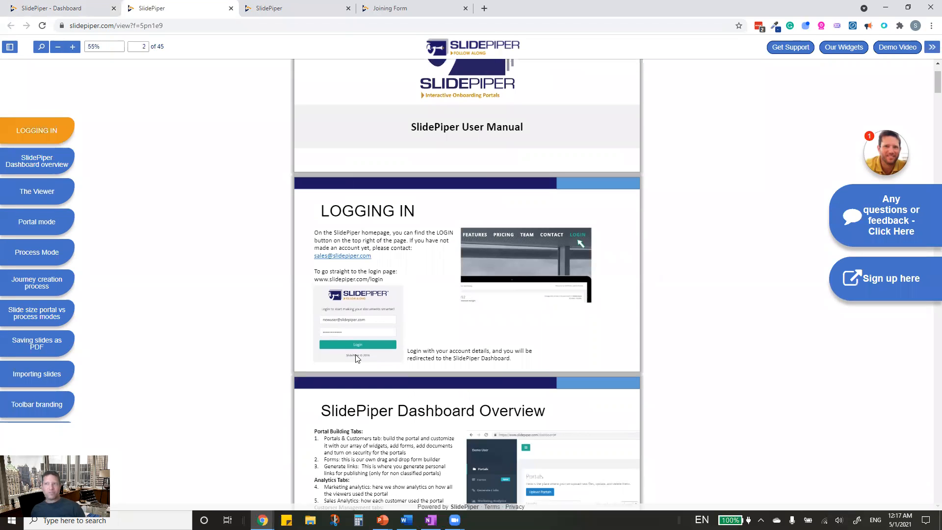
scroll(505, 336, "down", 5)
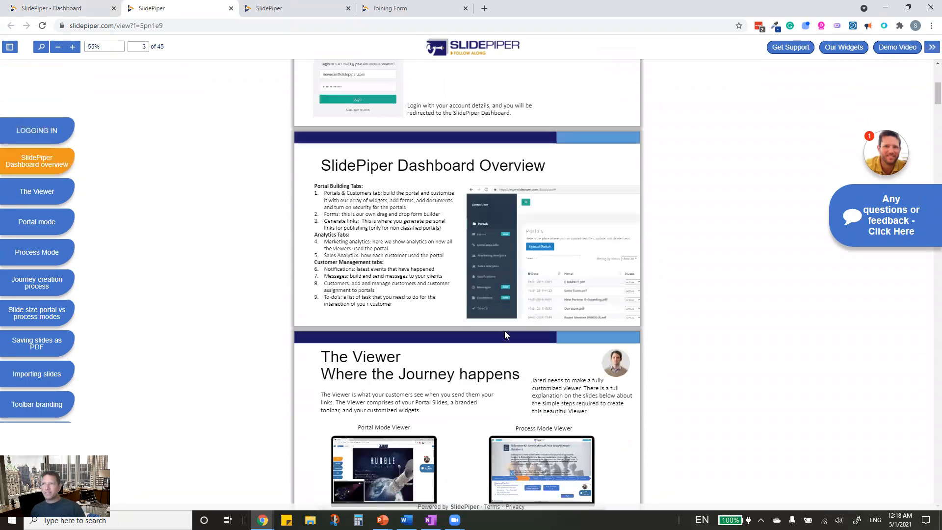
scroll(506, 336, "up", 7)
left_click(73, 47)
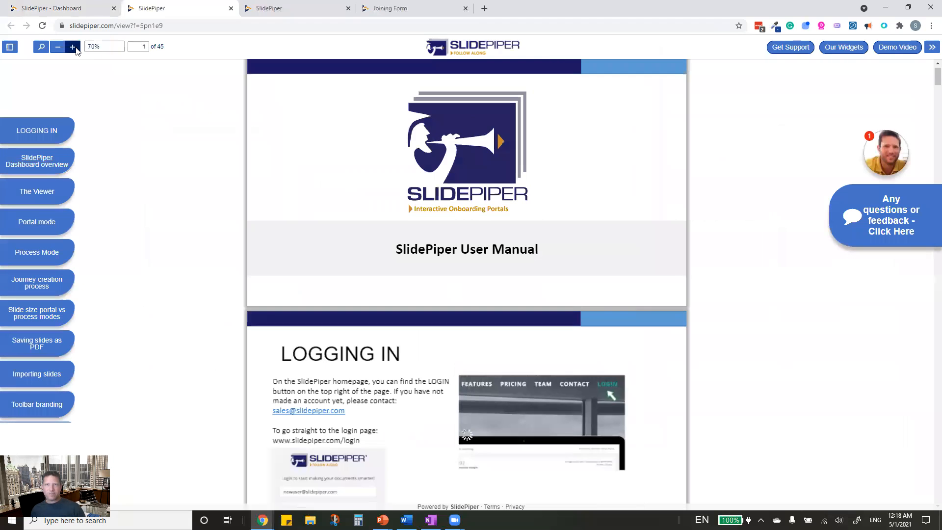
left_click(73, 47)
left_click(75, 49)
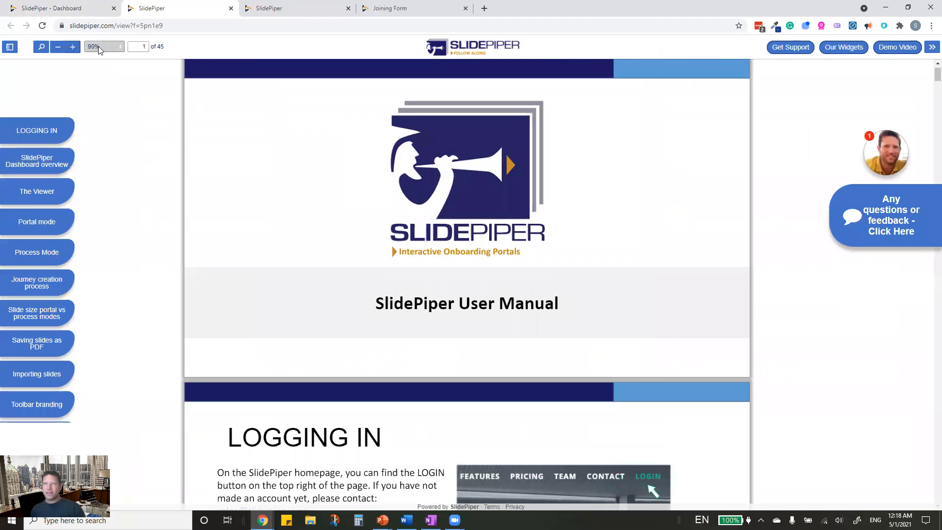
left_click(75, 48)
- Navigate via Process Mode to the 'Slide size portal vs process modes' page (page 8)
scroll(506, 238, "down", 5)
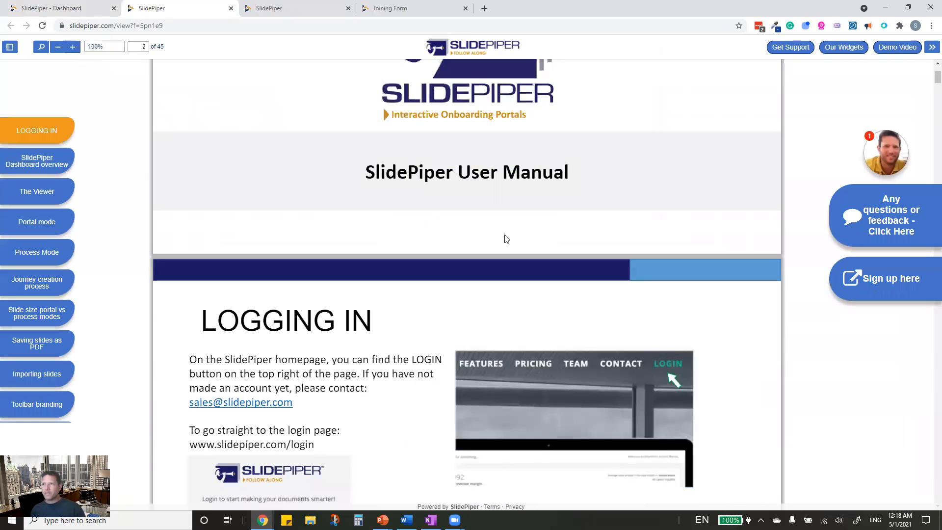
scroll(326, 417, "down", 6)
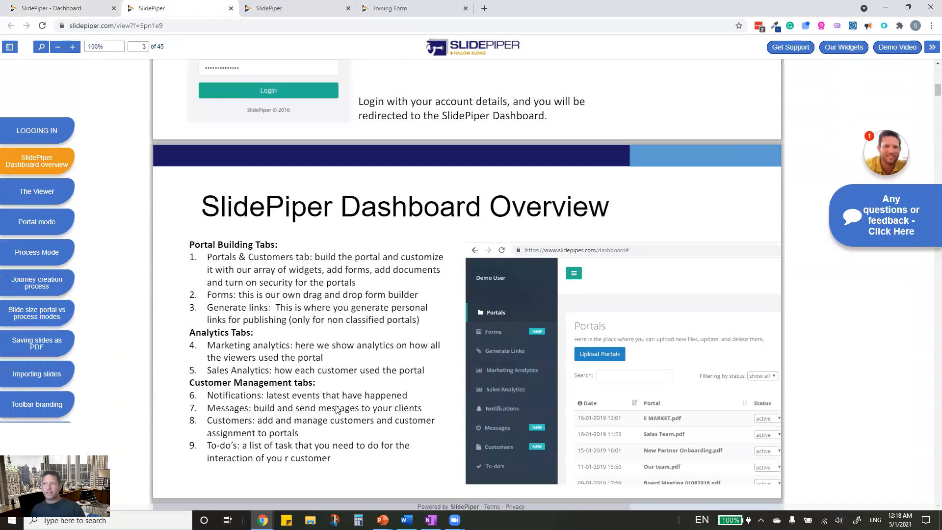
scroll(206, 264, "down", 5)
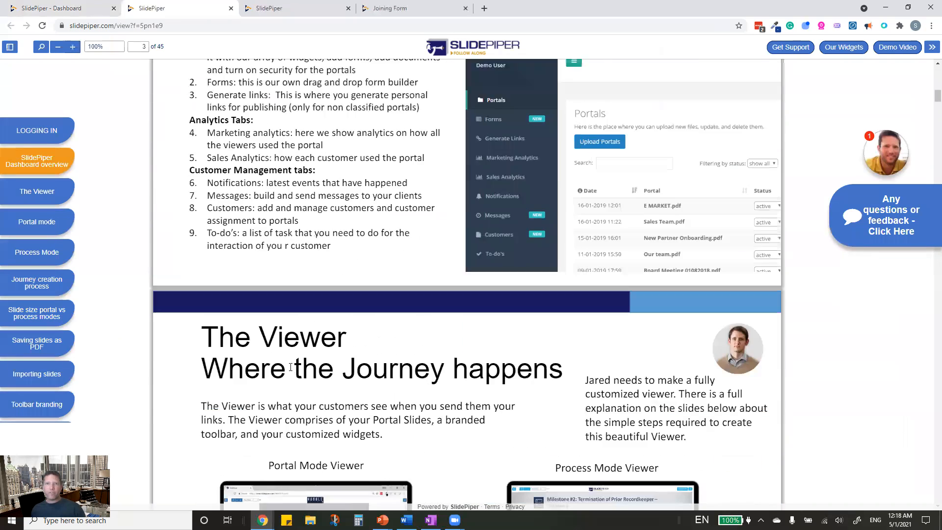
left_click(43, 247)
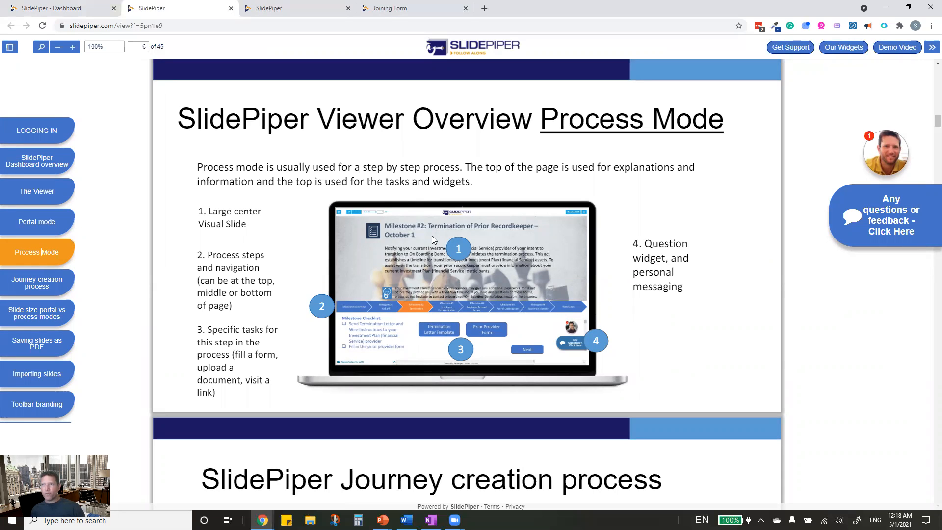
left_click(36, 321)
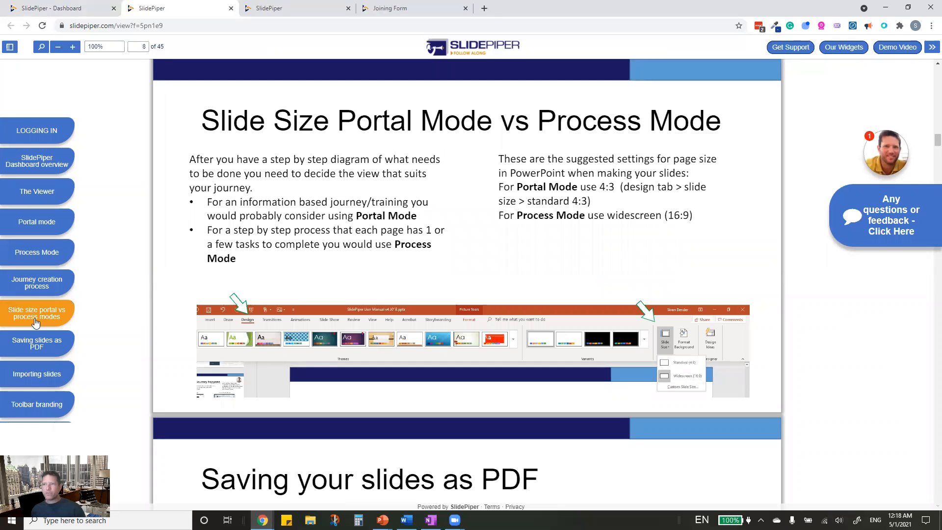